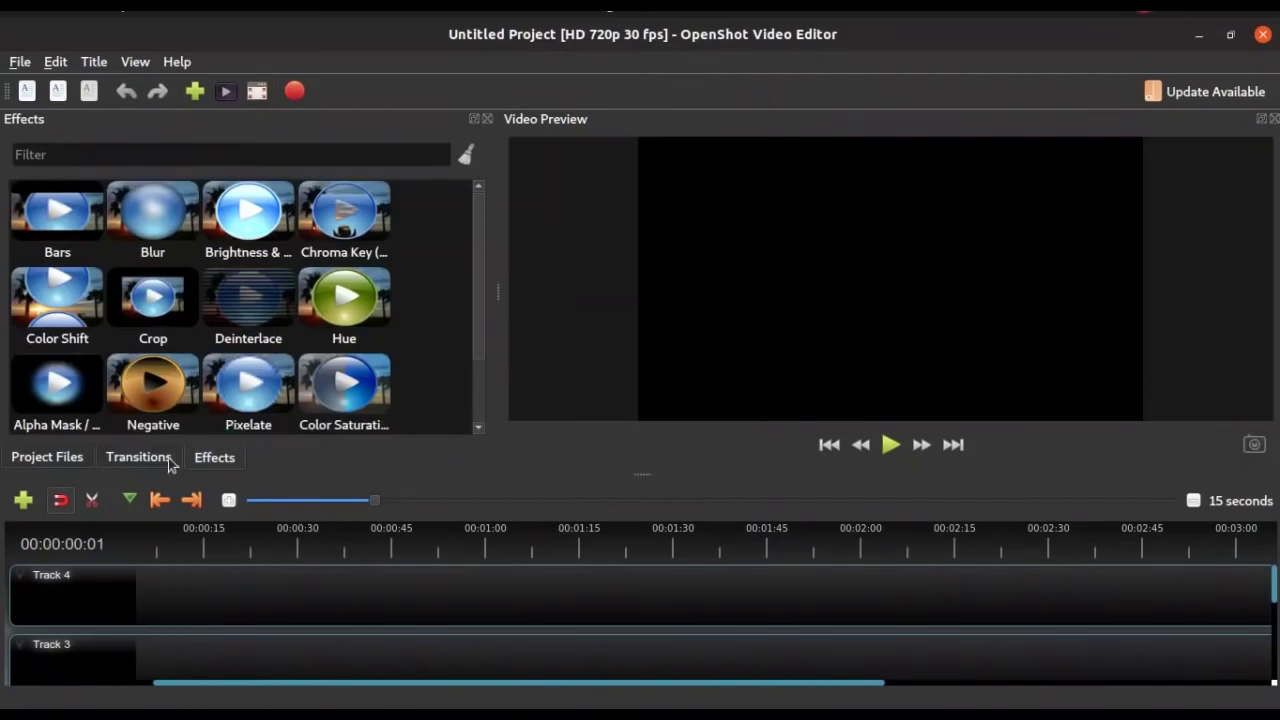
# - Bring up the transitions in place of the effects, and switch to the project files list
pyautogui.click(140, 461)
pyautogui.click(57, 459)
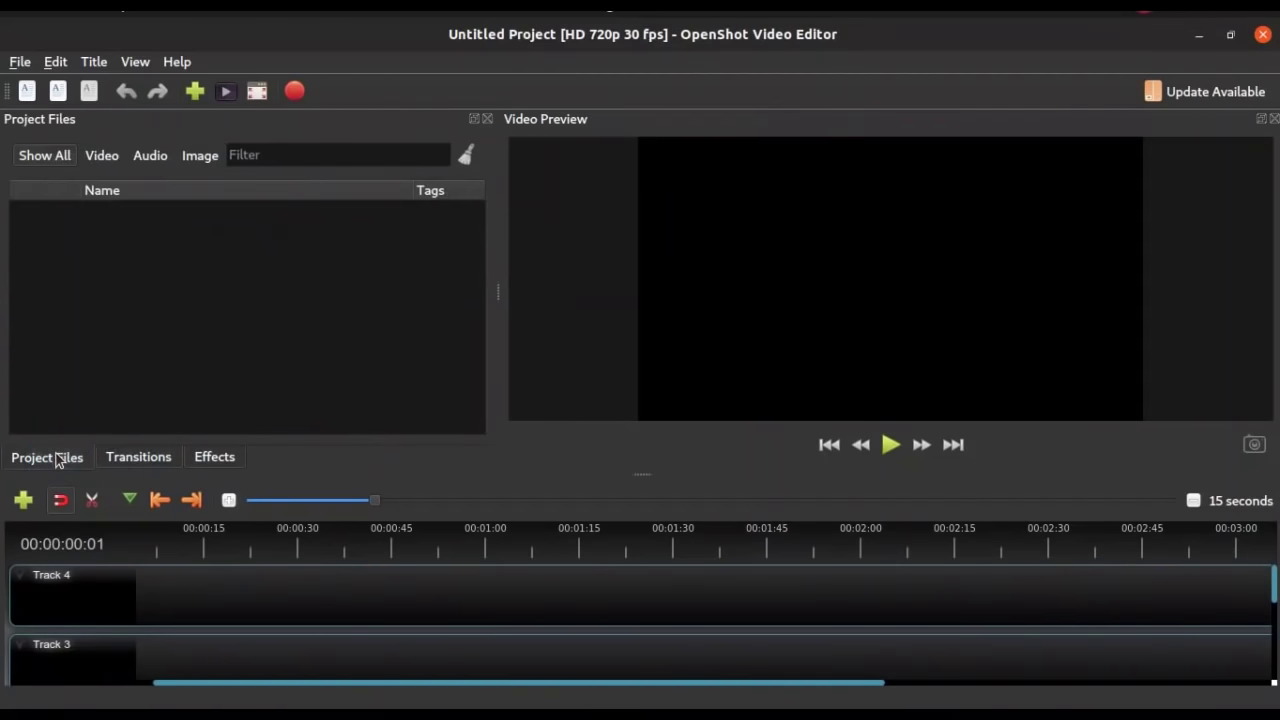
pyautogui.click(199, 300)
# - Review the project's file commands and the video profile's size and frame rate settings, and close the profile dialog
pyautogui.click(19, 61)
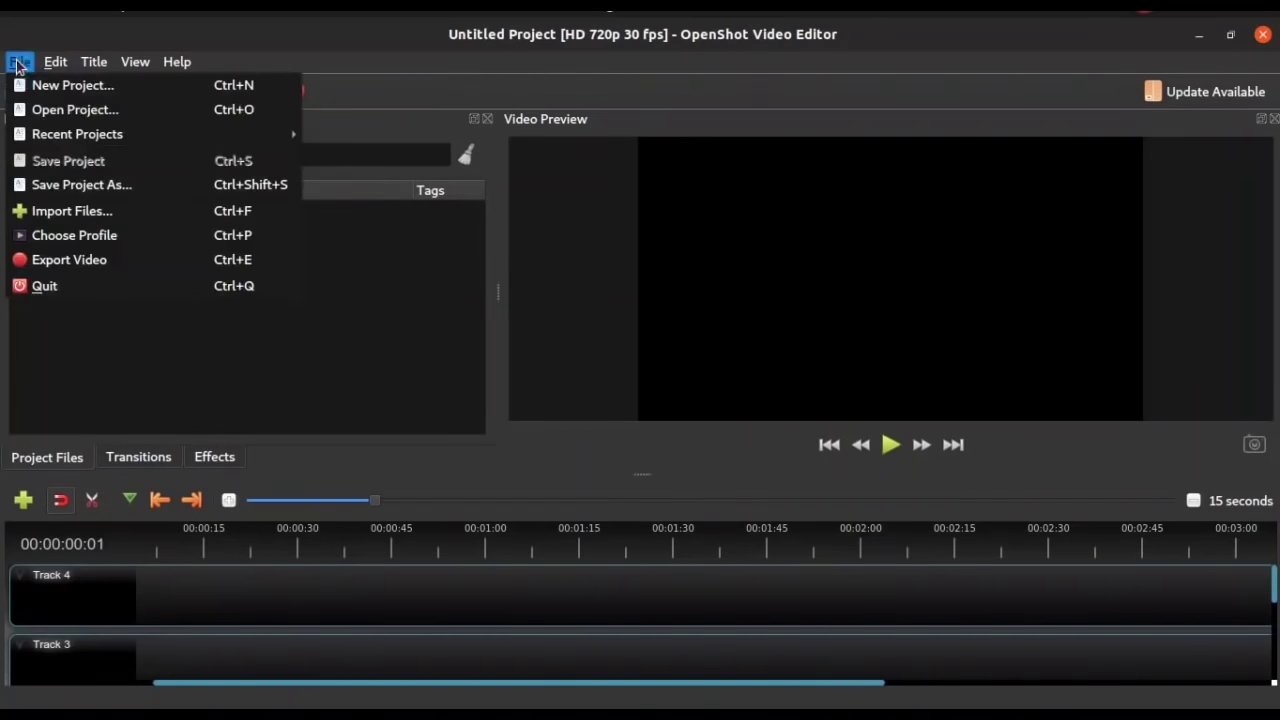
pyautogui.moveTo(47, 64)
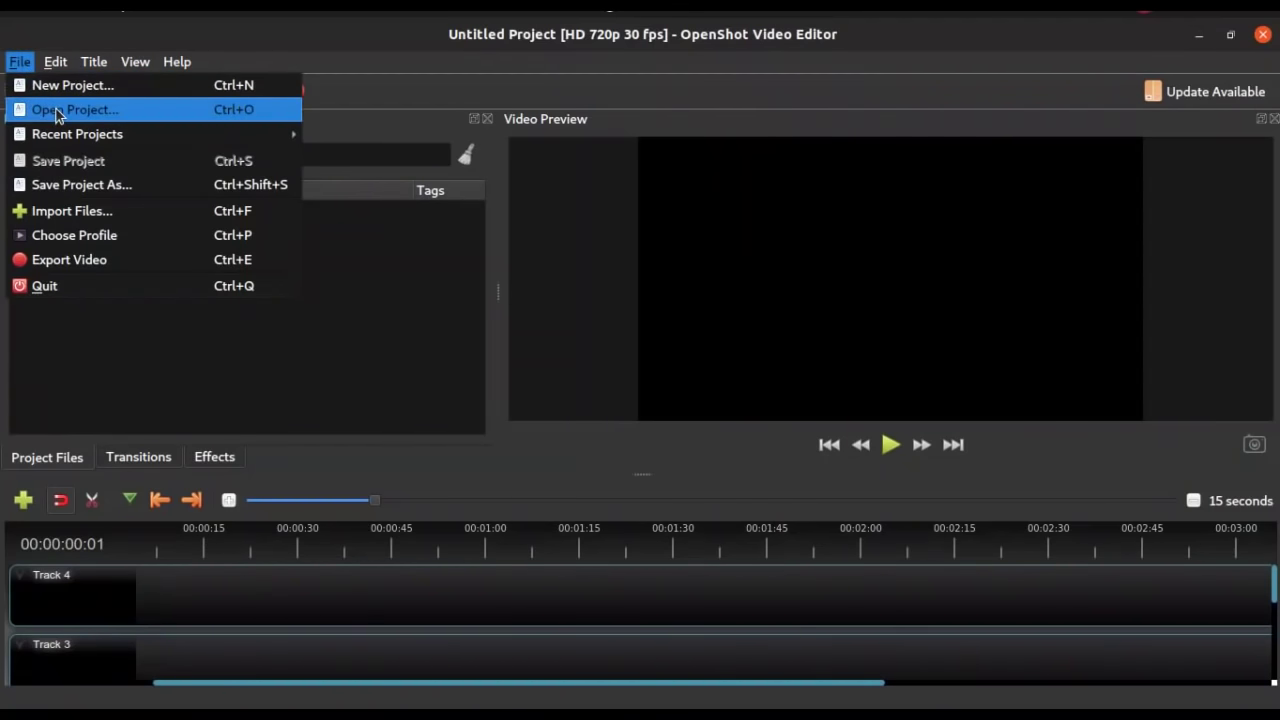
pyautogui.moveTo(68, 140)
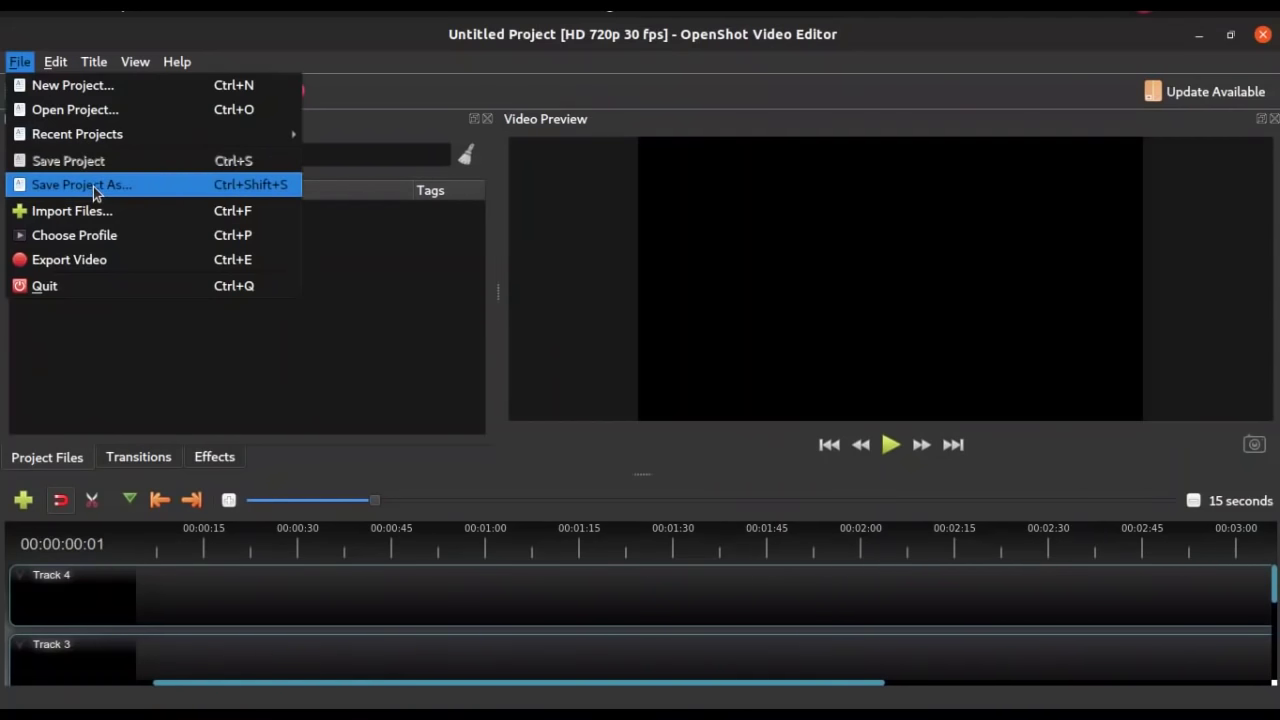
pyautogui.click(93, 238)
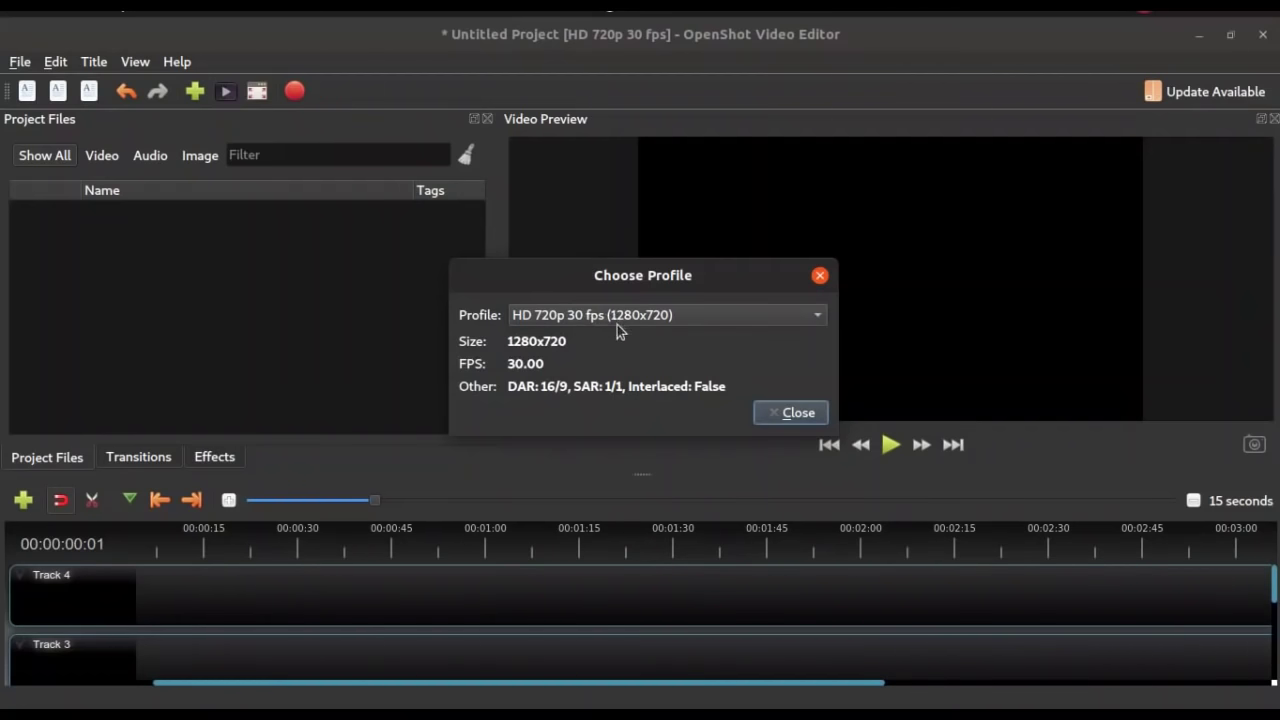
pyautogui.click(796, 415)
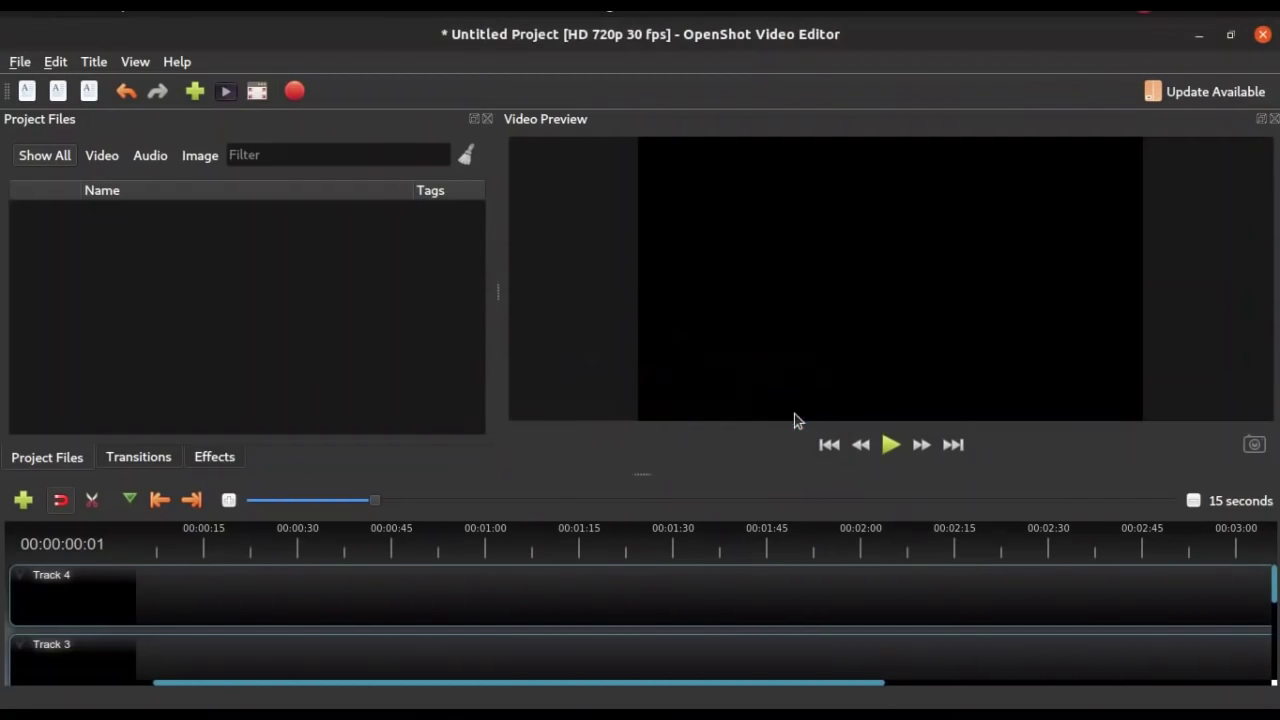
# - Open the preferences and examine the general settings, including the available languages and default themes
pyautogui.click(55, 62)
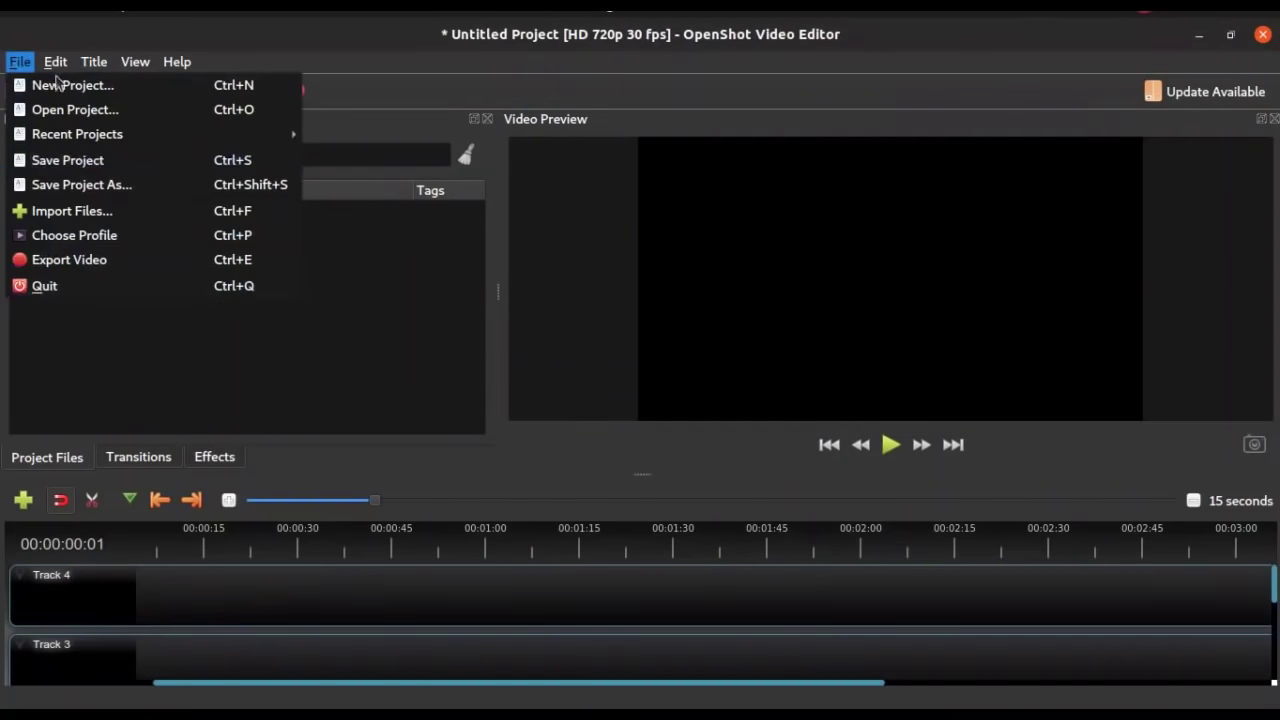
pyautogui.moveTo(60, 64)
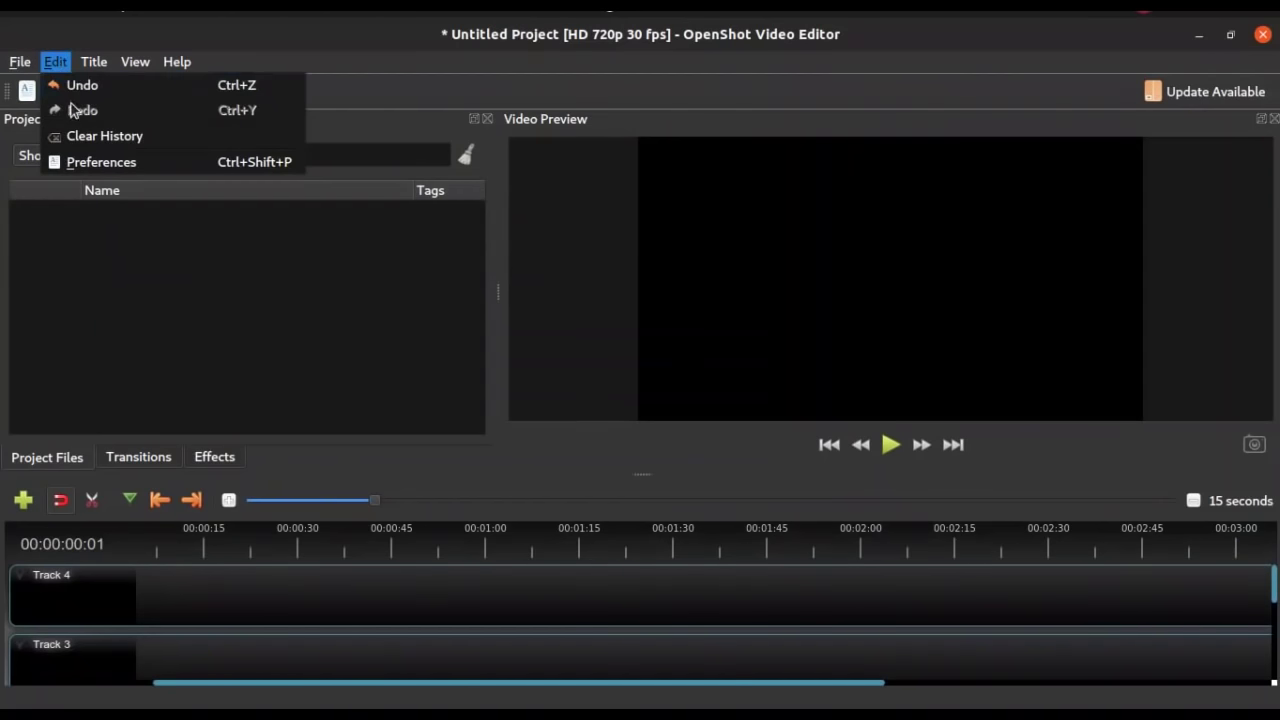
pyautogui.click(92, 164)
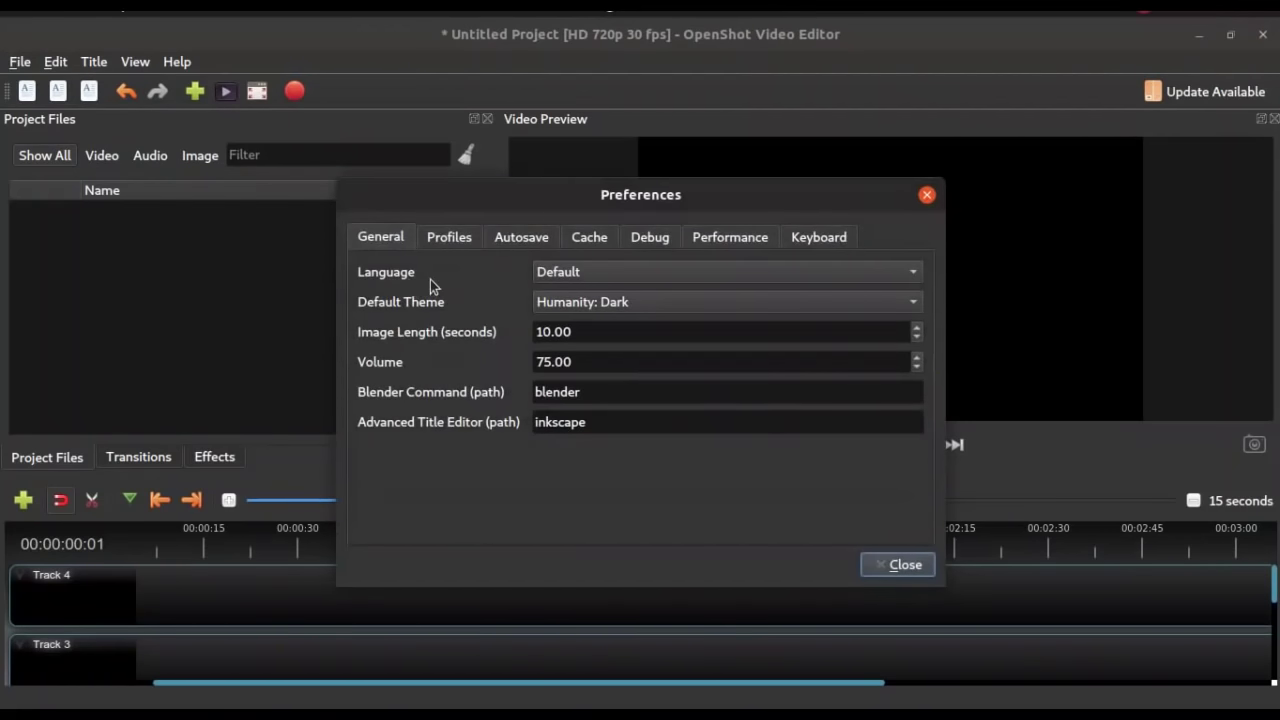
pyautogui.click(603, 271)
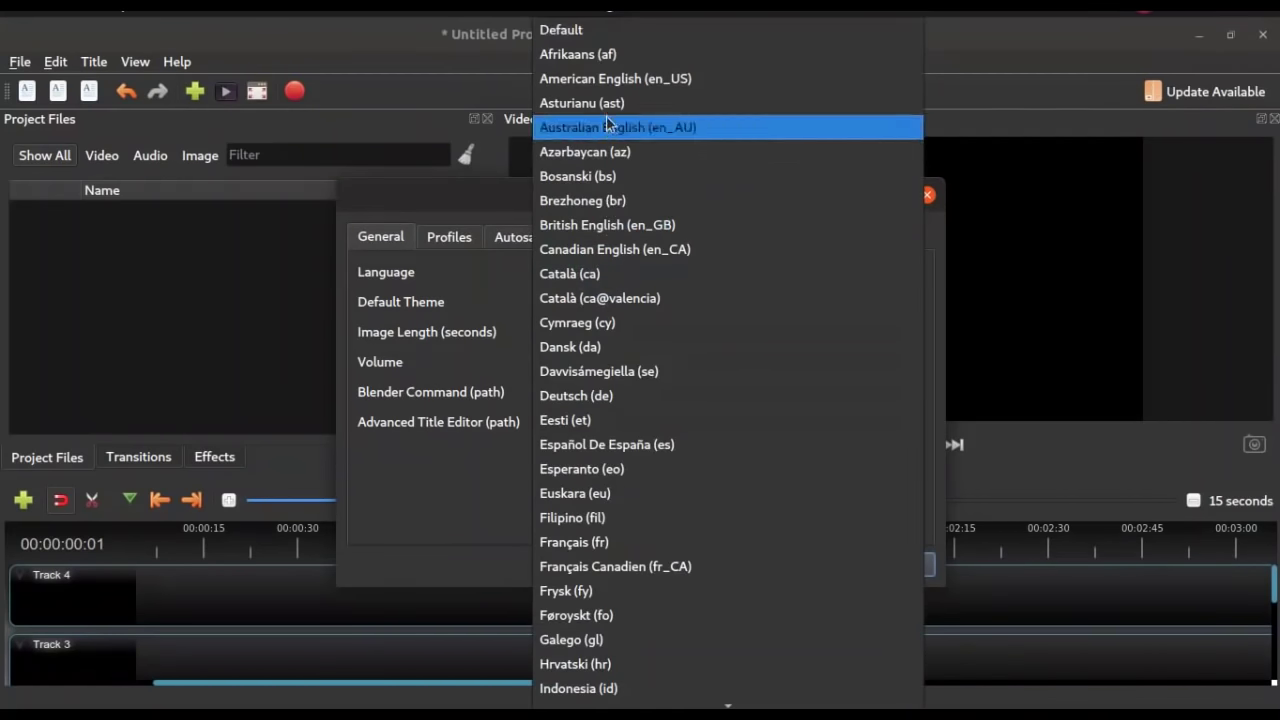
pyautogui.click(442, 326)
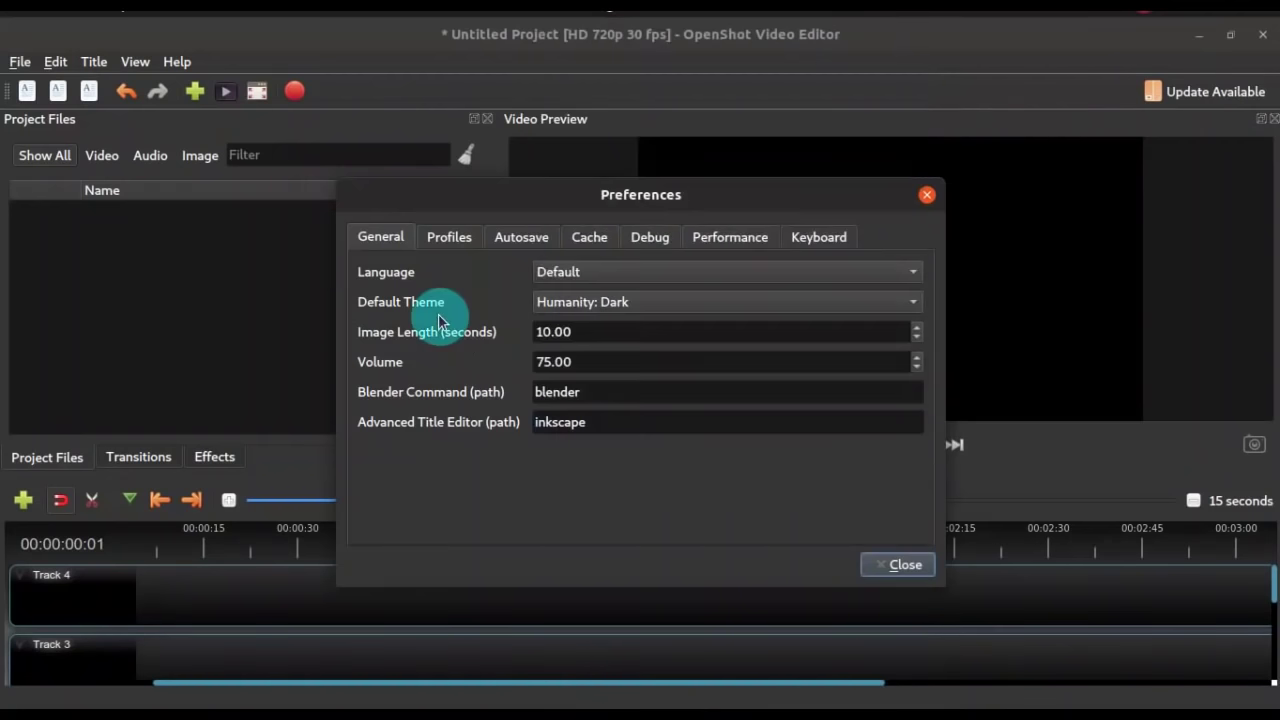
pyautogui.click(630, 308)
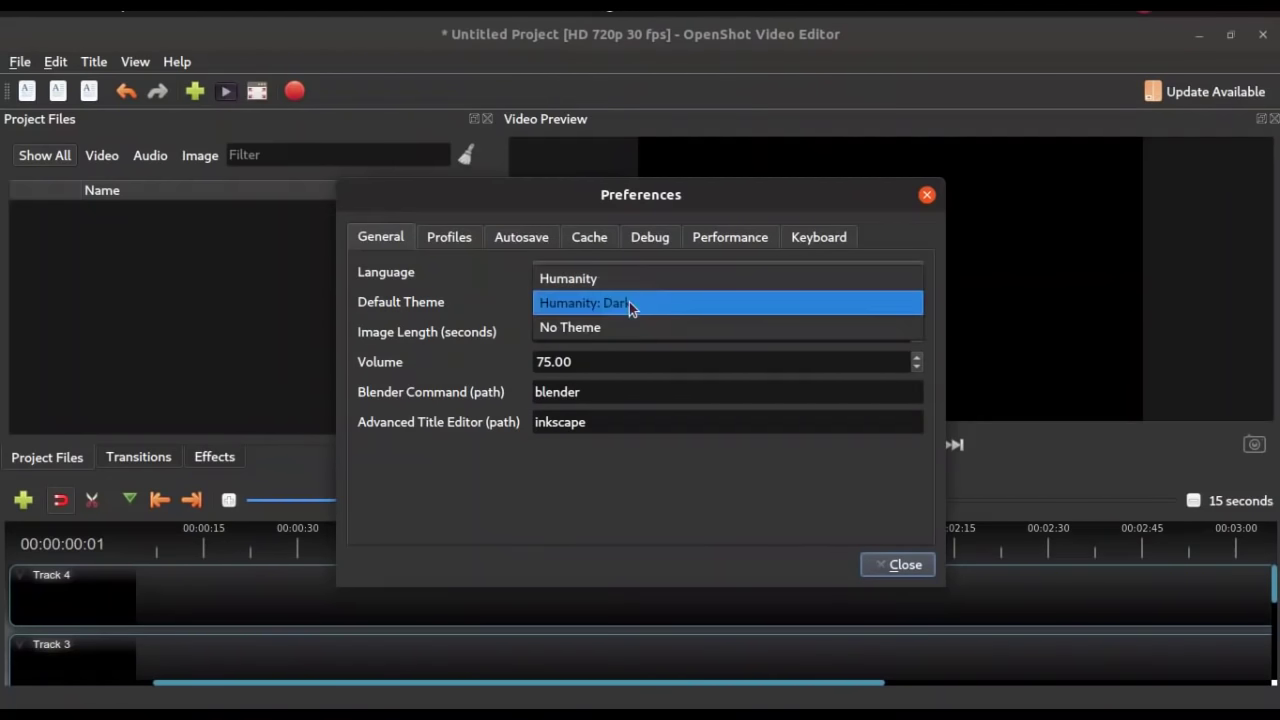
pyautogui.click(486, 312)
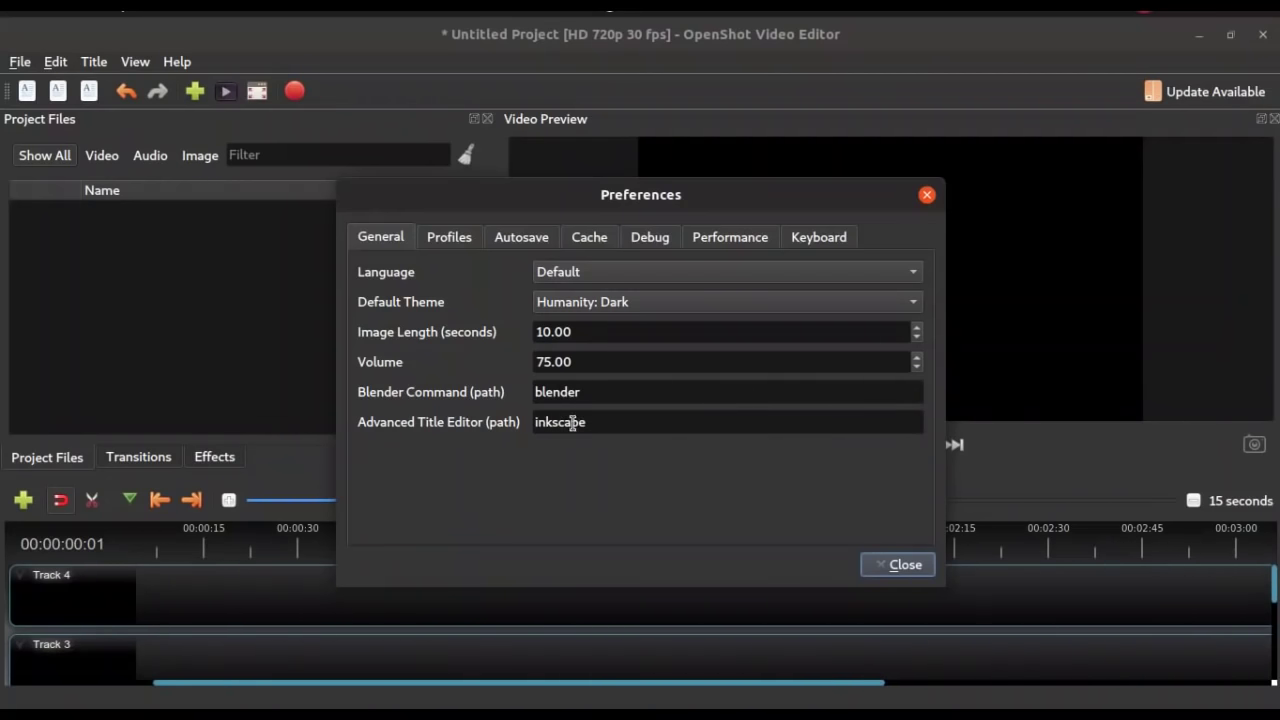
# - Examine the profile, autosave, cache and performance settings in the preferences
pyautogui.click(449, 237)
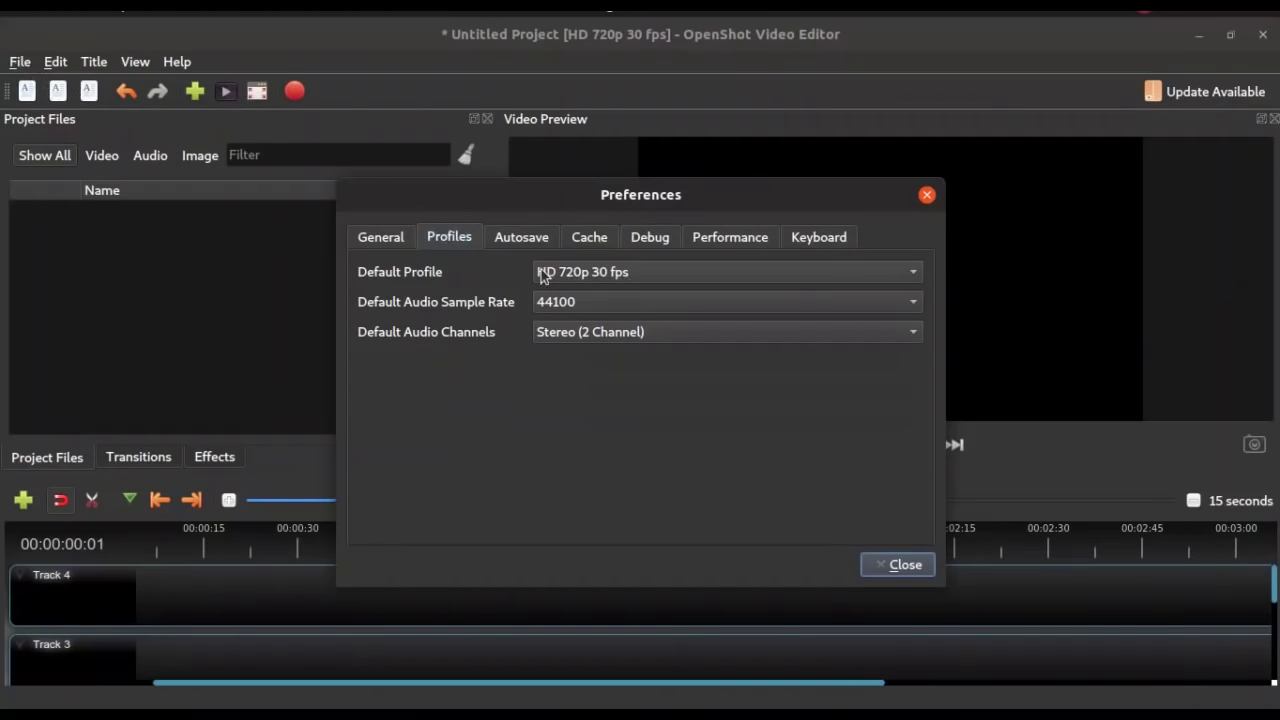
pyautogui.click(521, 240)
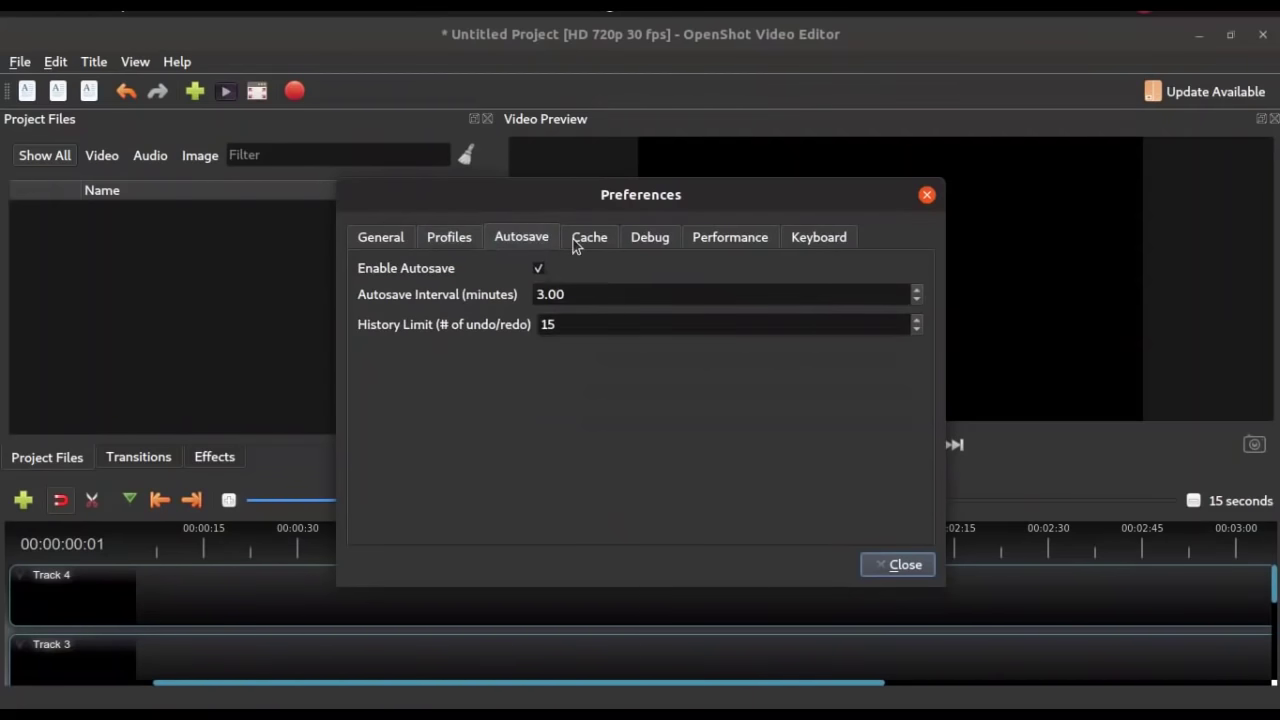
pyautogui.click(582, 240)
pyautogui.click(728, 238)
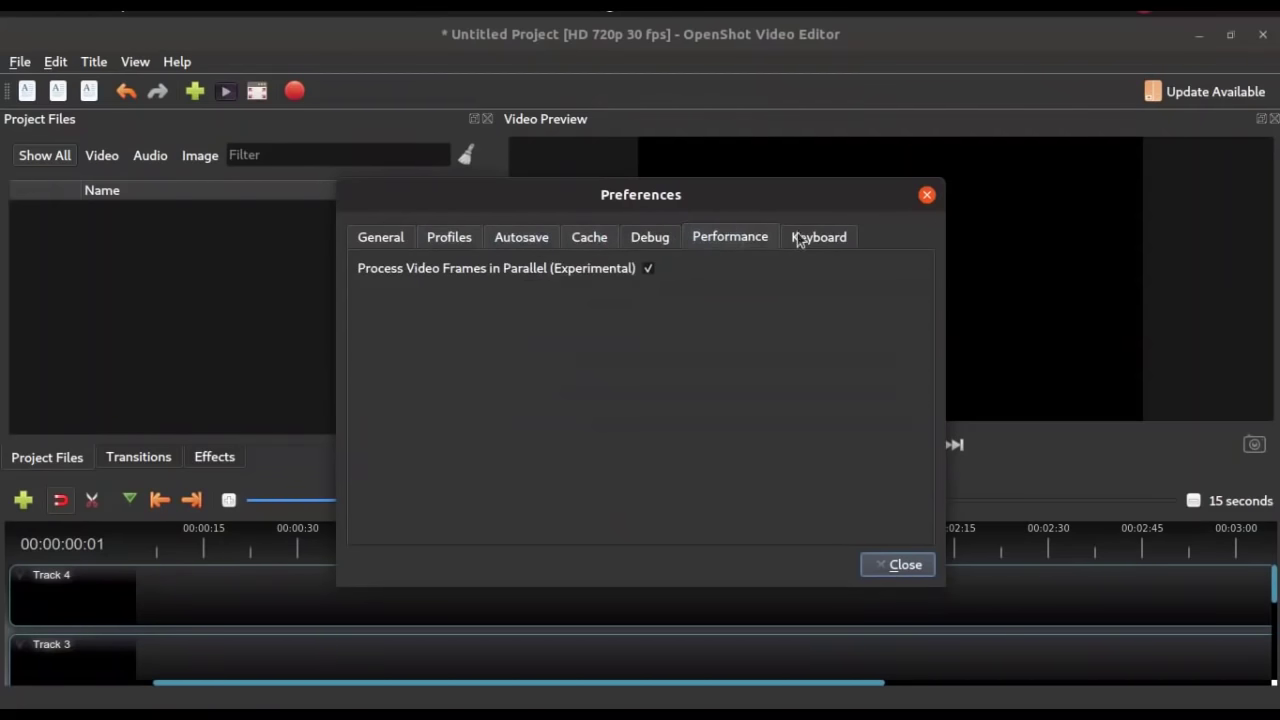
# - Review the keyboard shortcuts in the preferences, including the one for Previous Frame, and close the preferences
pyautogui.click(819, 238)
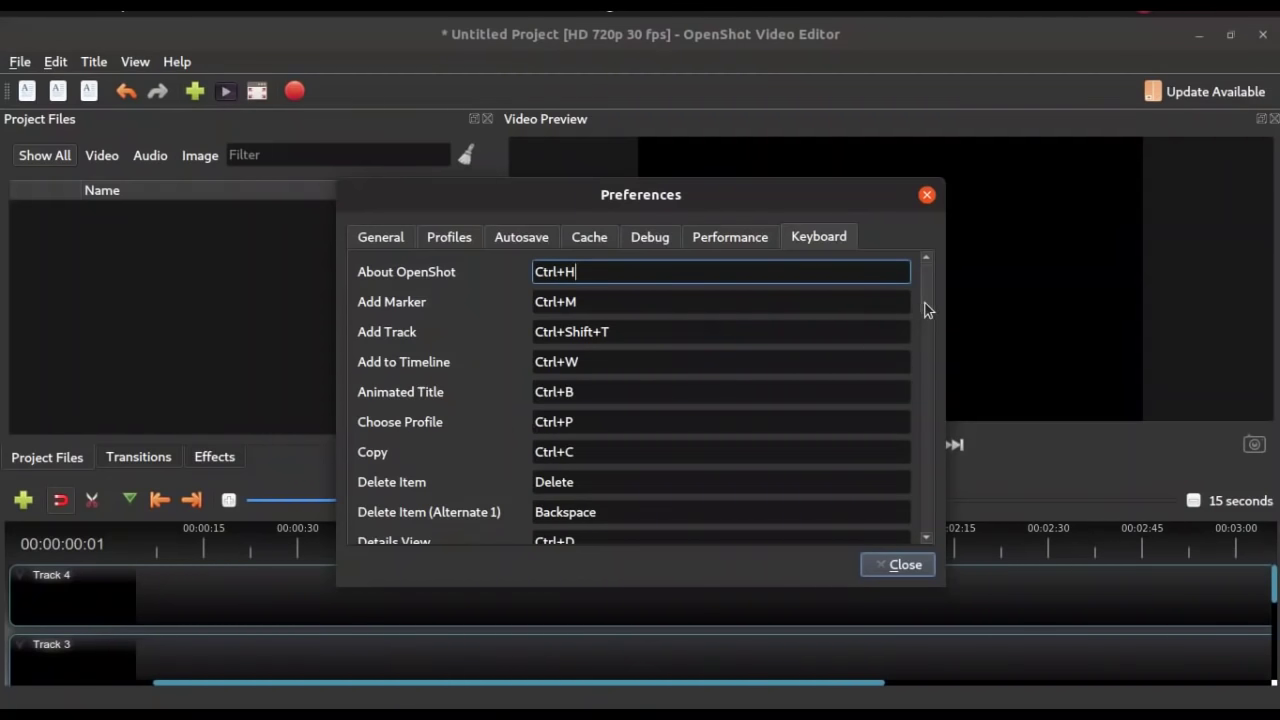
pyautogui.moveTo(925, 303)
pyautogui.mouseDown()
pyautogui.moveTo(914, 434)
pyautogui.moveTo(920, 334)
pyautogui.moveTo(925, 447)
pyautogui.mouseUp()
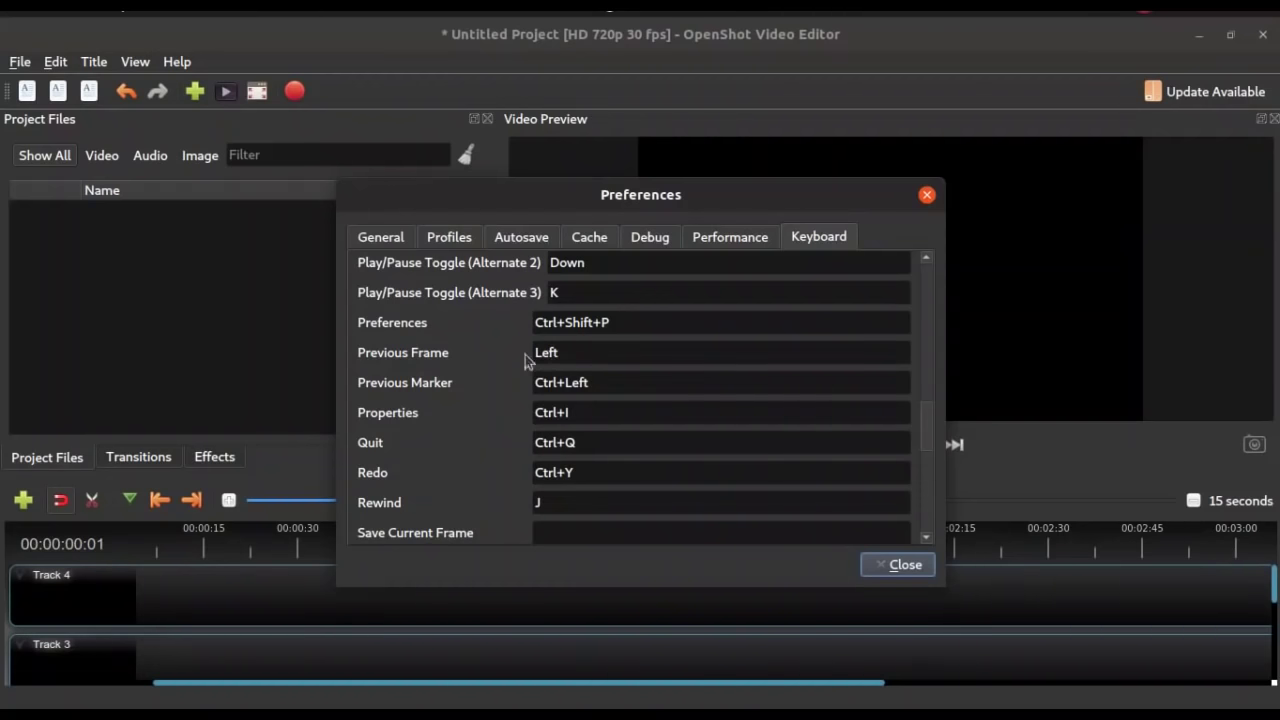
pyautogui.click(566, 351)
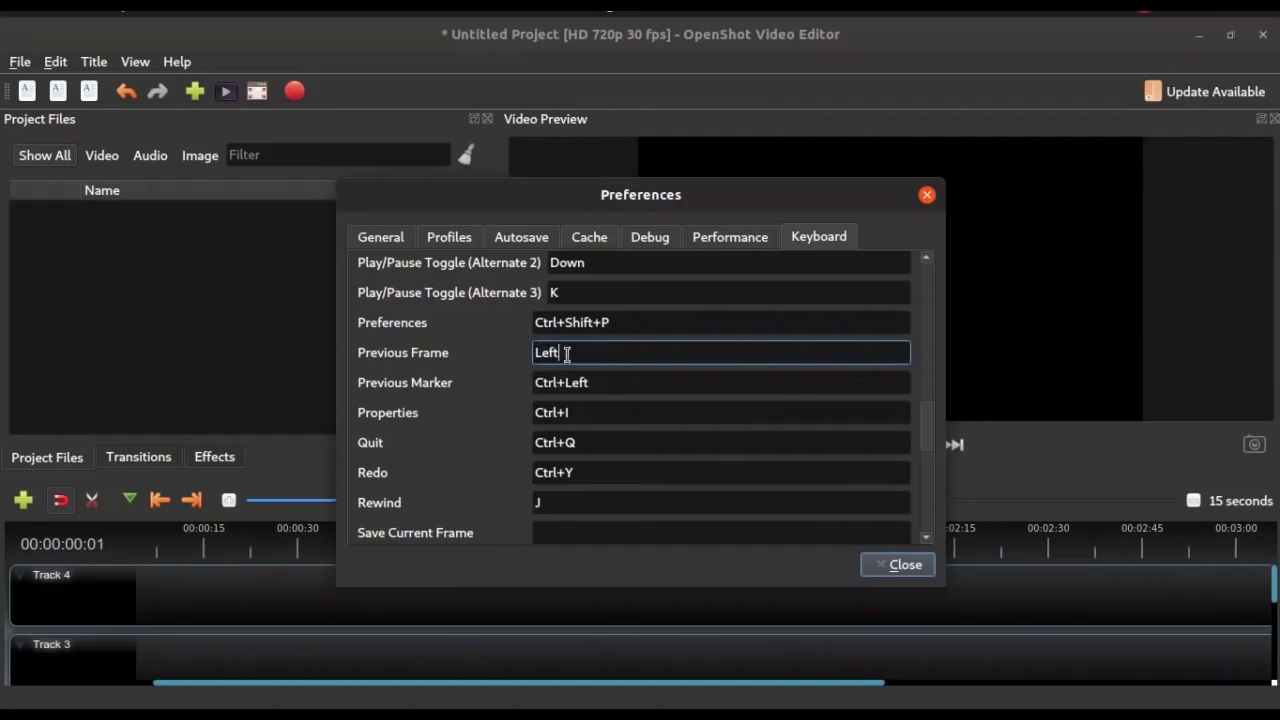
pyautogui.click(450, 414)
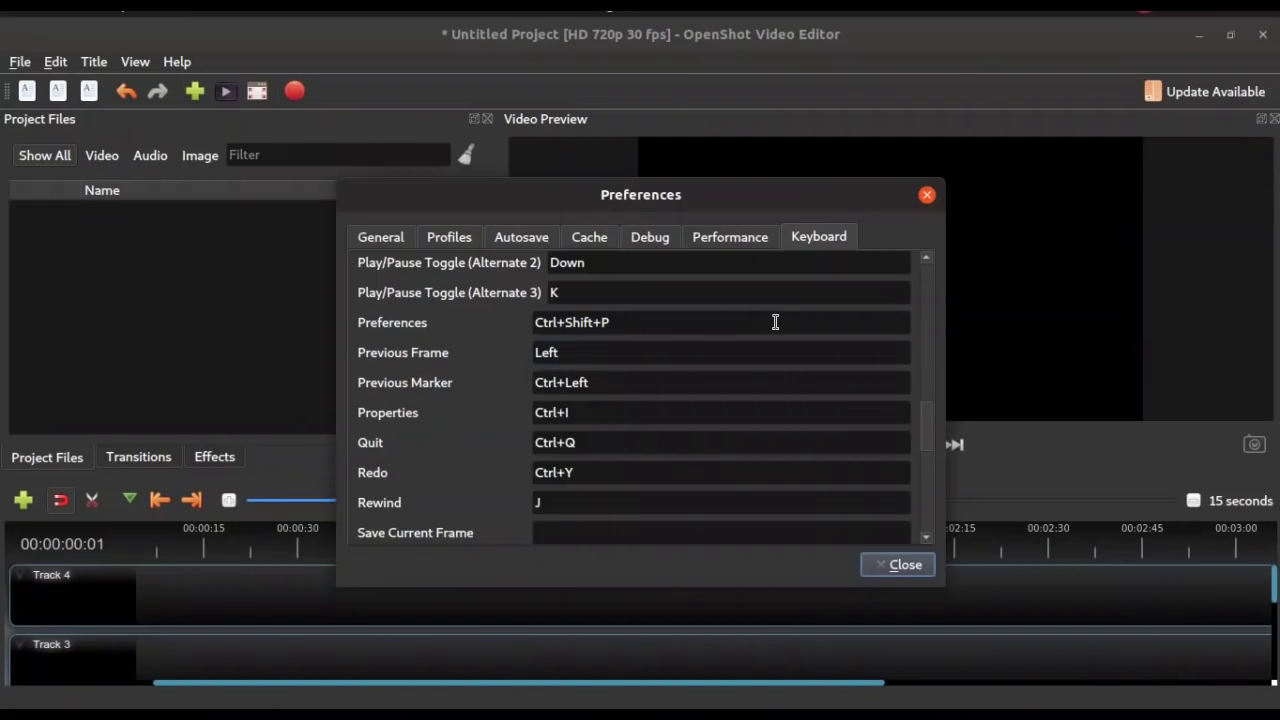
pyautogui.click(905, 566)
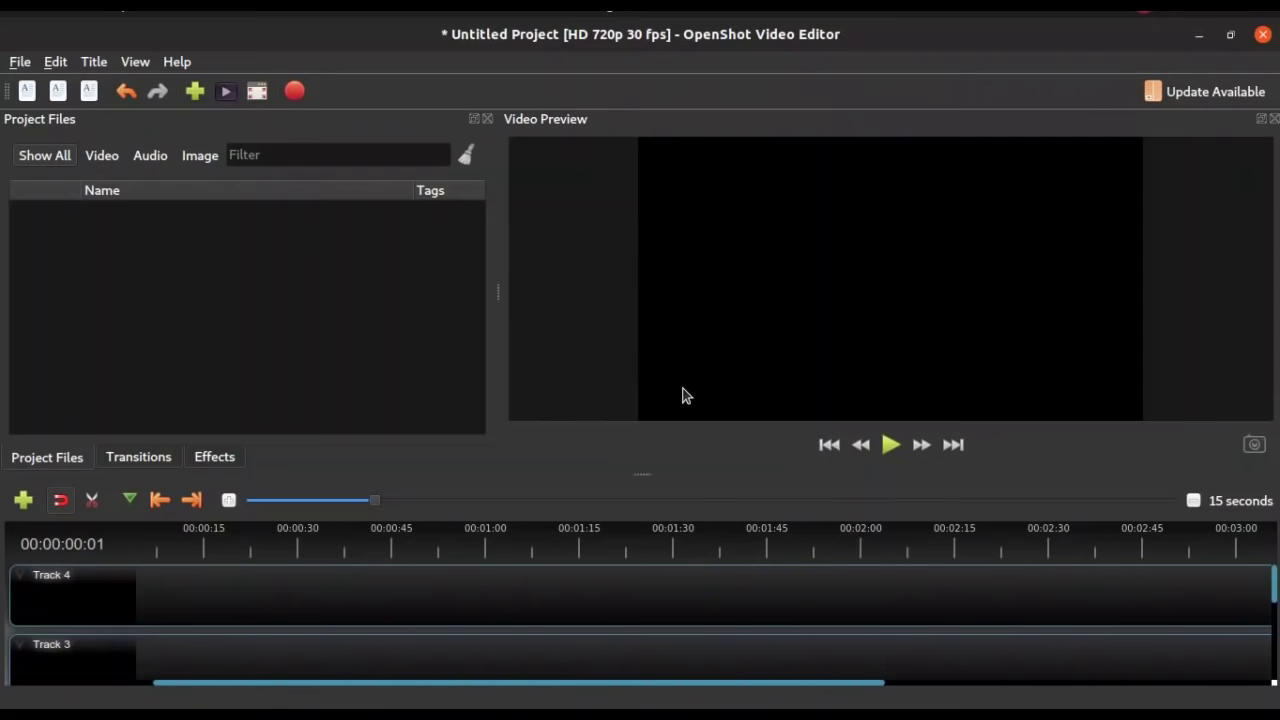
# - Switch the editor to full screen, leave full screen, and maximize the window again
pyautogui.click(258, 92)
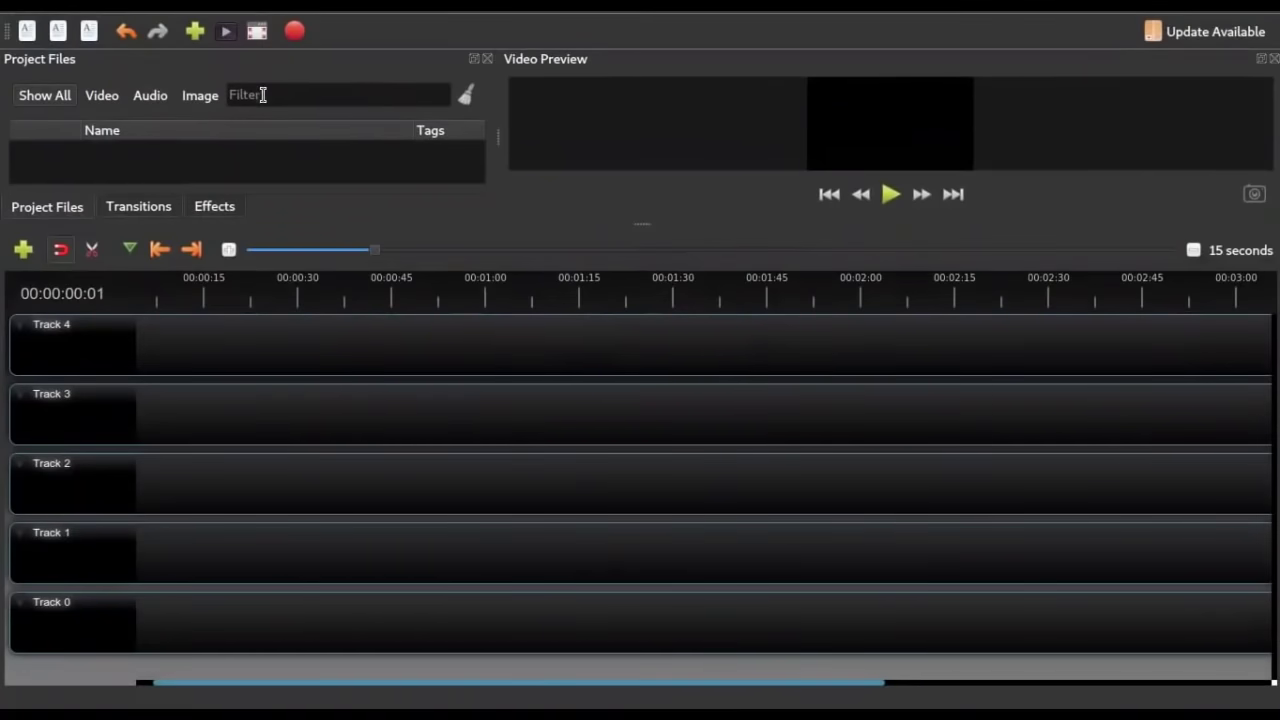
pyautogui.click(258, 32)
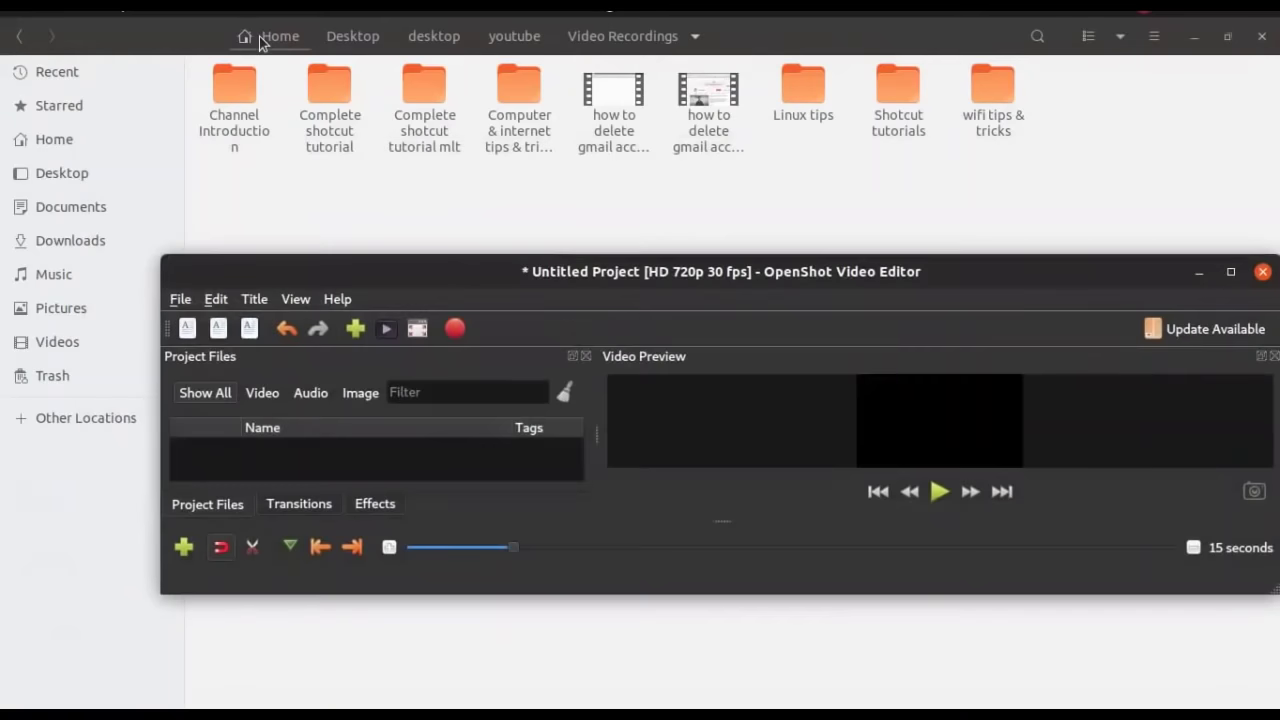
pyautogui.click(729, 277)
pyautogui.doubleClick(806, 278)
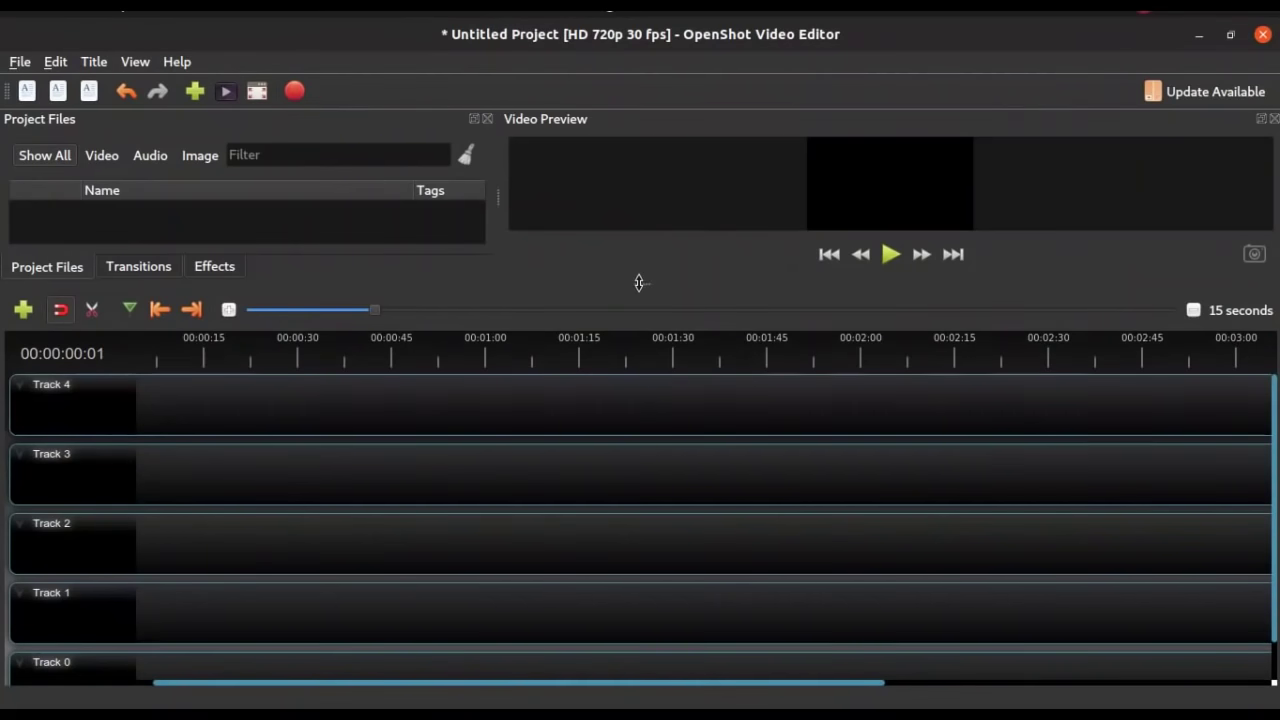
# - Enlarge the project files and video preview area above the timeline, and look through the timeline's tracks
pyautogui.moveTo(640, 283); pyautogui.dragTo(629, 450)
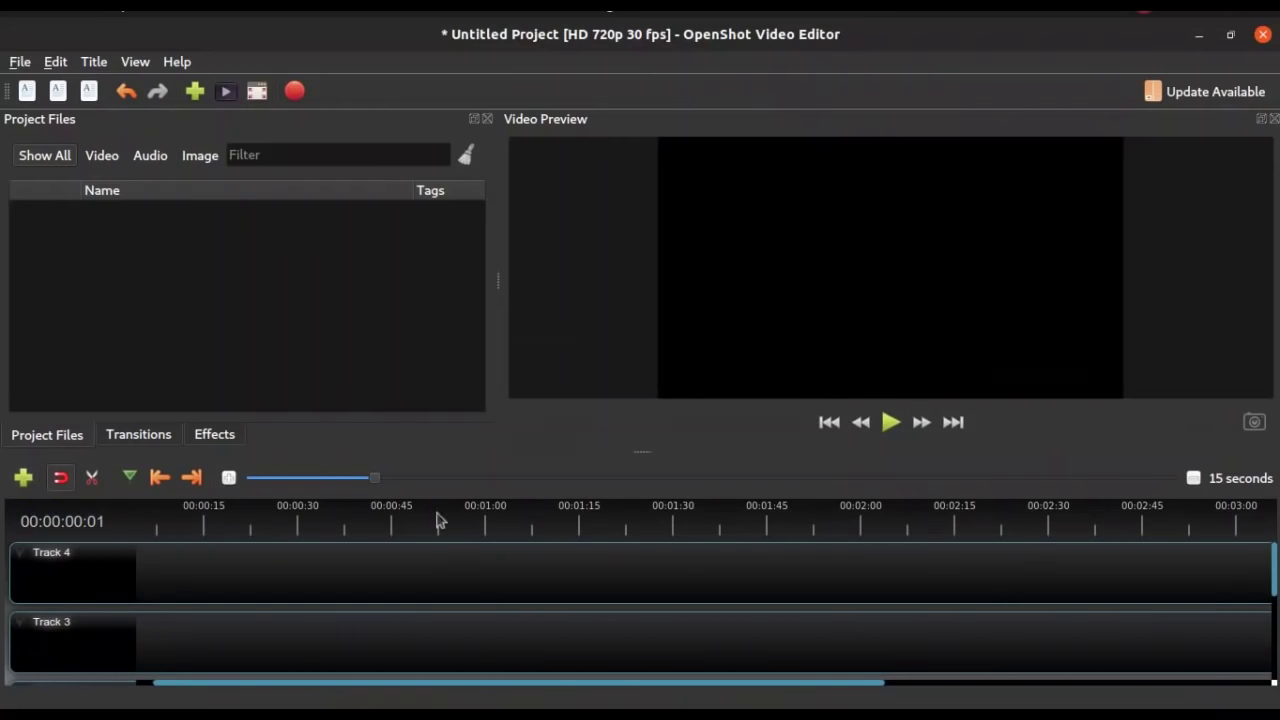
pyautogui.scroll(-3, 561, 624)
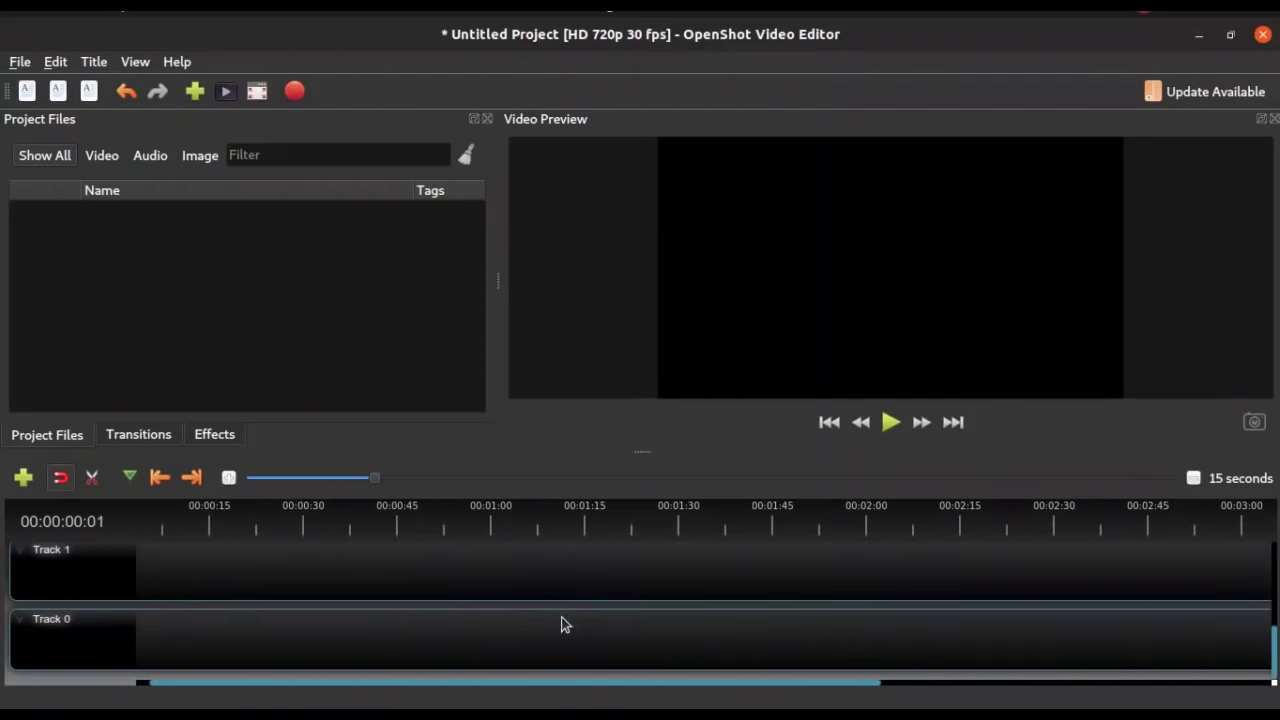
pyautogui.scroll(5, 138, 589)
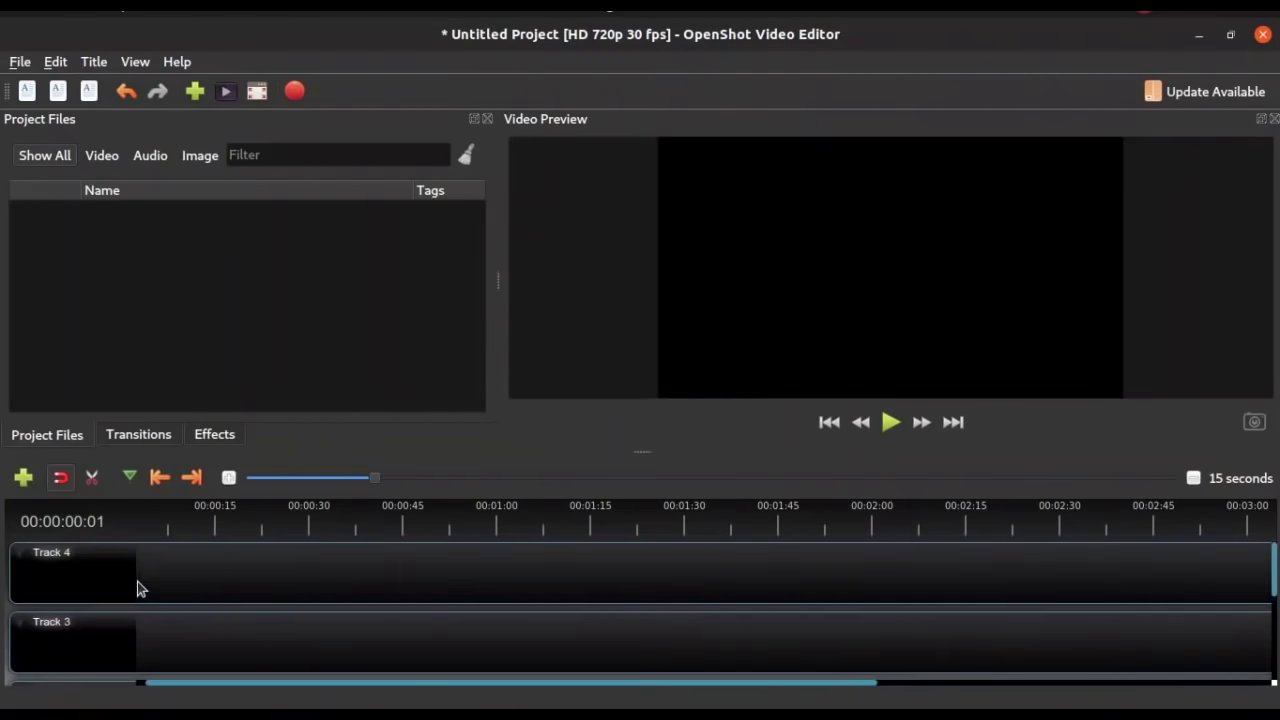
pyautogui.scroll(-5, 138, 589)
pyautogui.scroll(5, 138, 589)
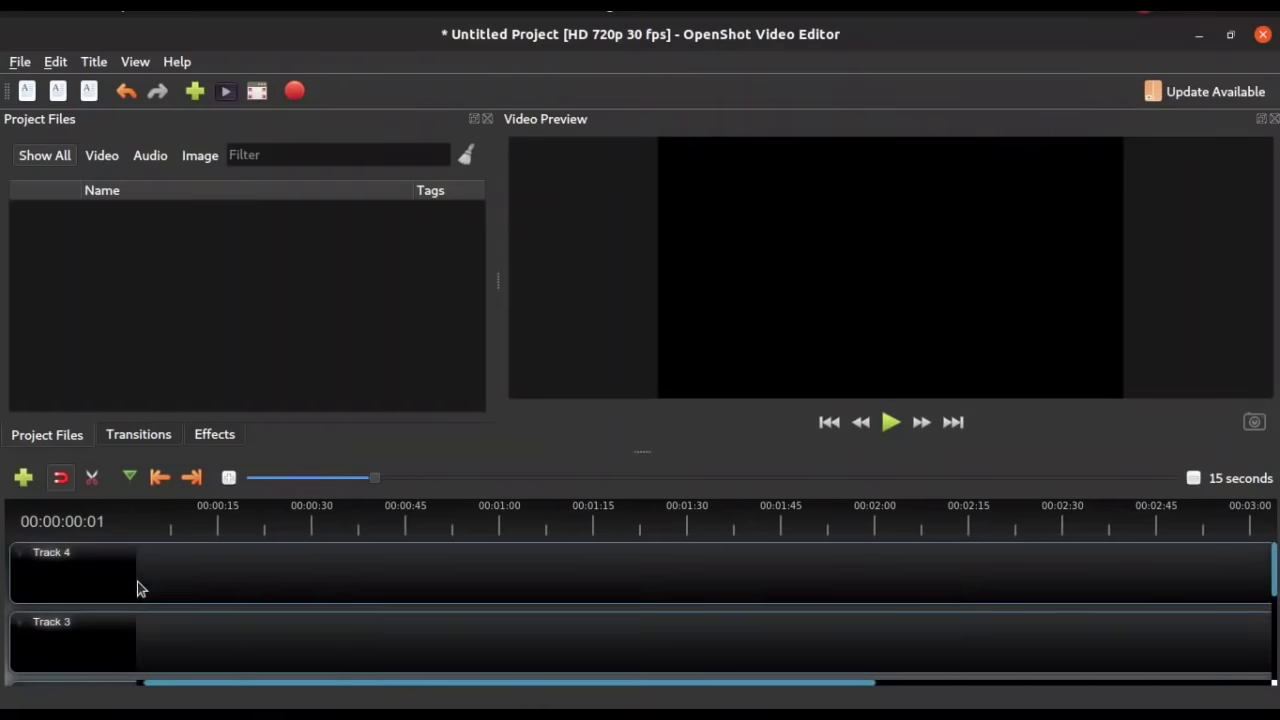
# - Remove Track 4 and Track 3 from the timeline, and add a new track above Track 2
pyautogui.rightClick(83, 571)
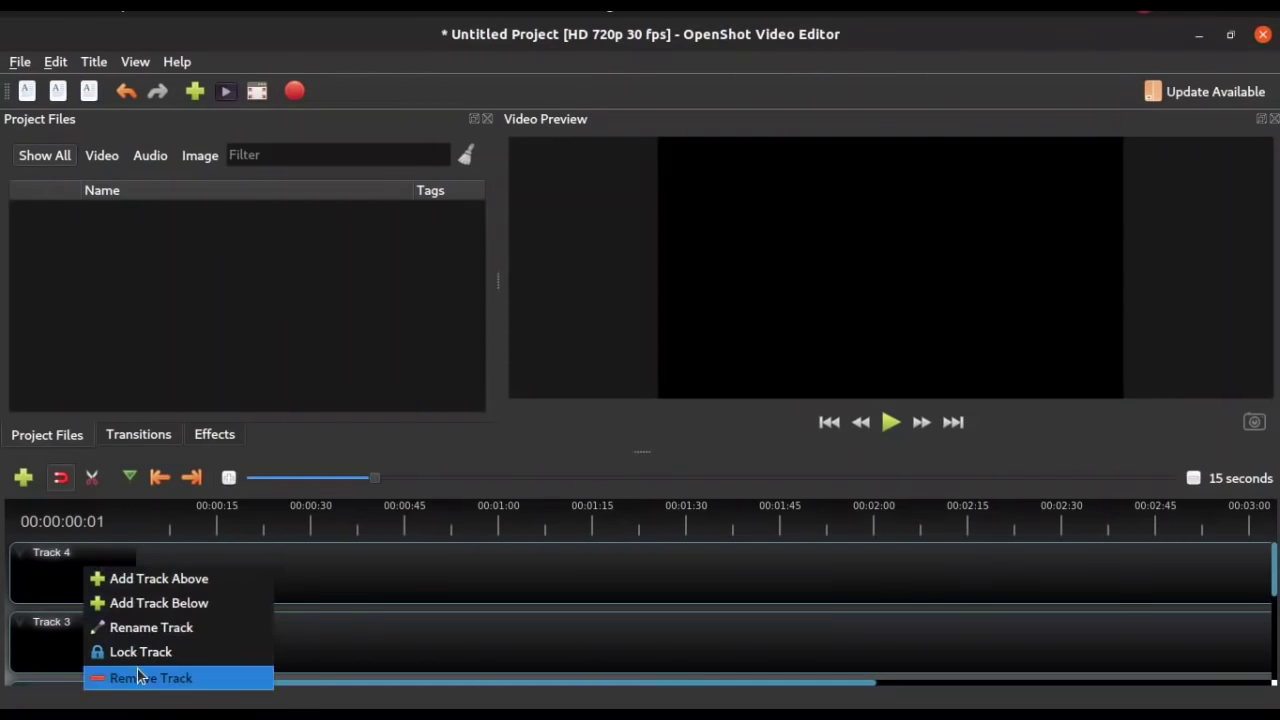
pyautogui.click(138, 677)
pyautogui.rightClick(78, 583)
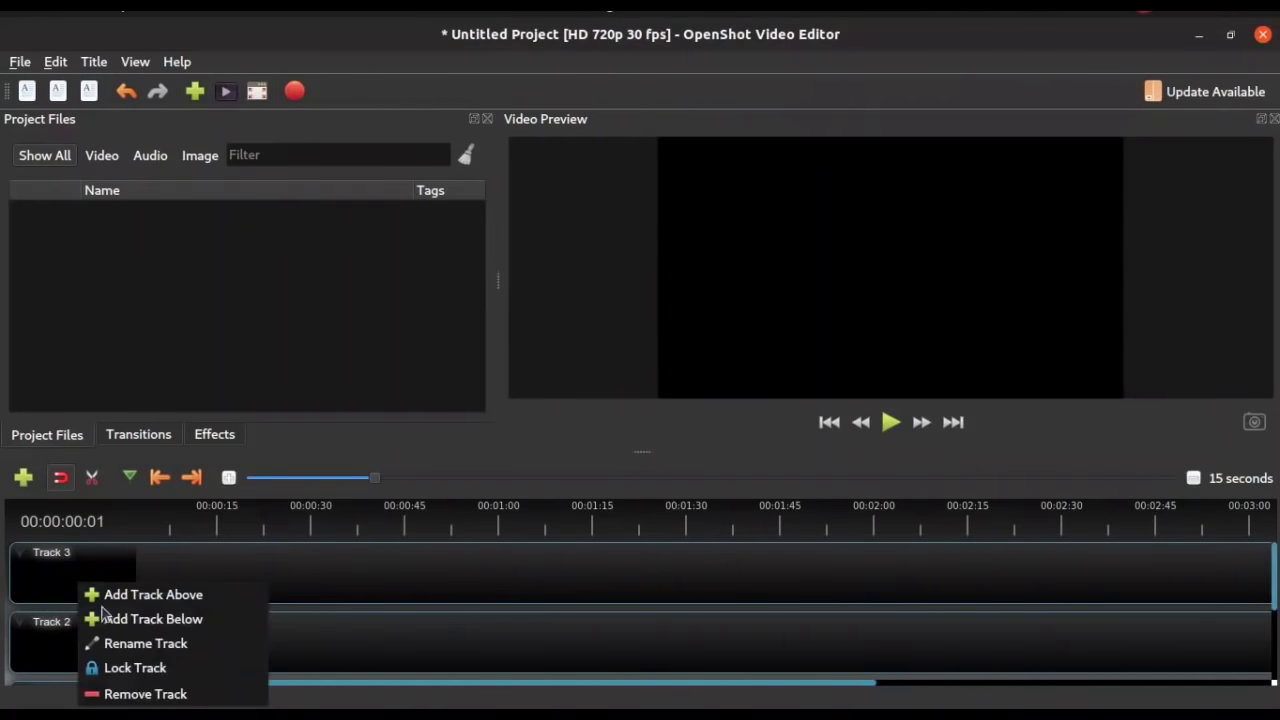
pyautogui.click(127, 694)
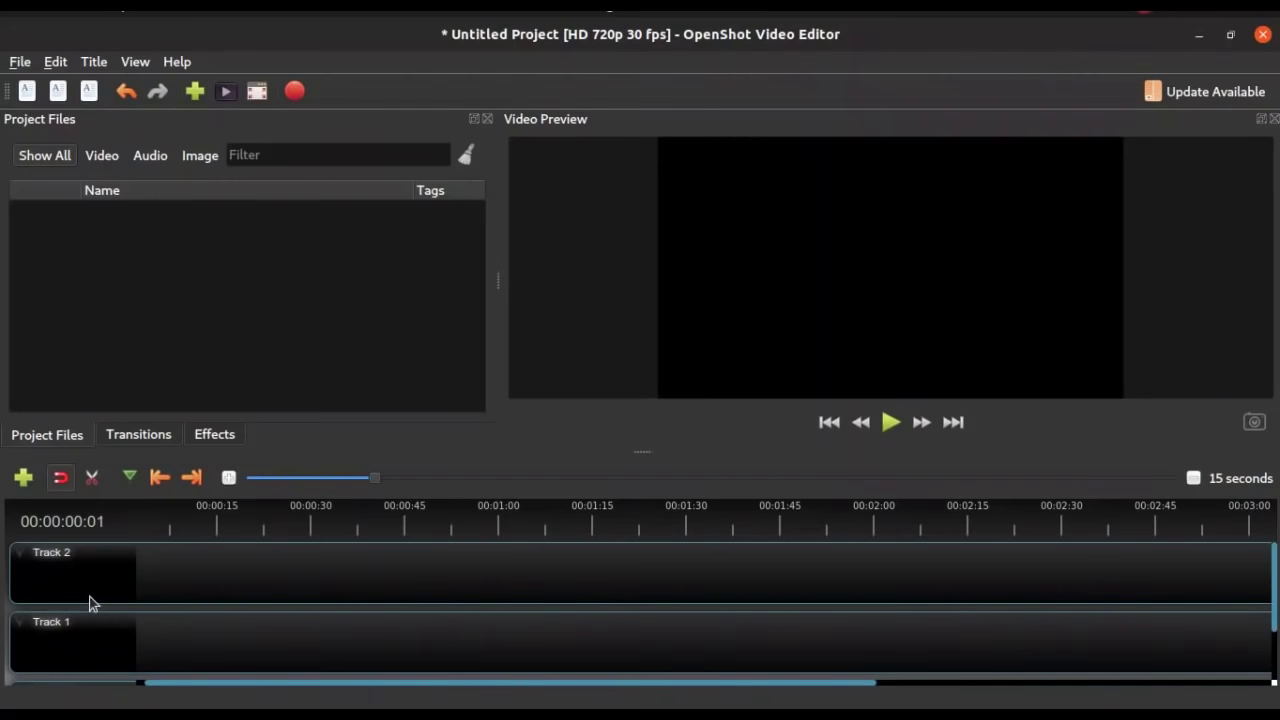
pyautogui.click(24, 478)
pyautogui.rightClick(75, 590)
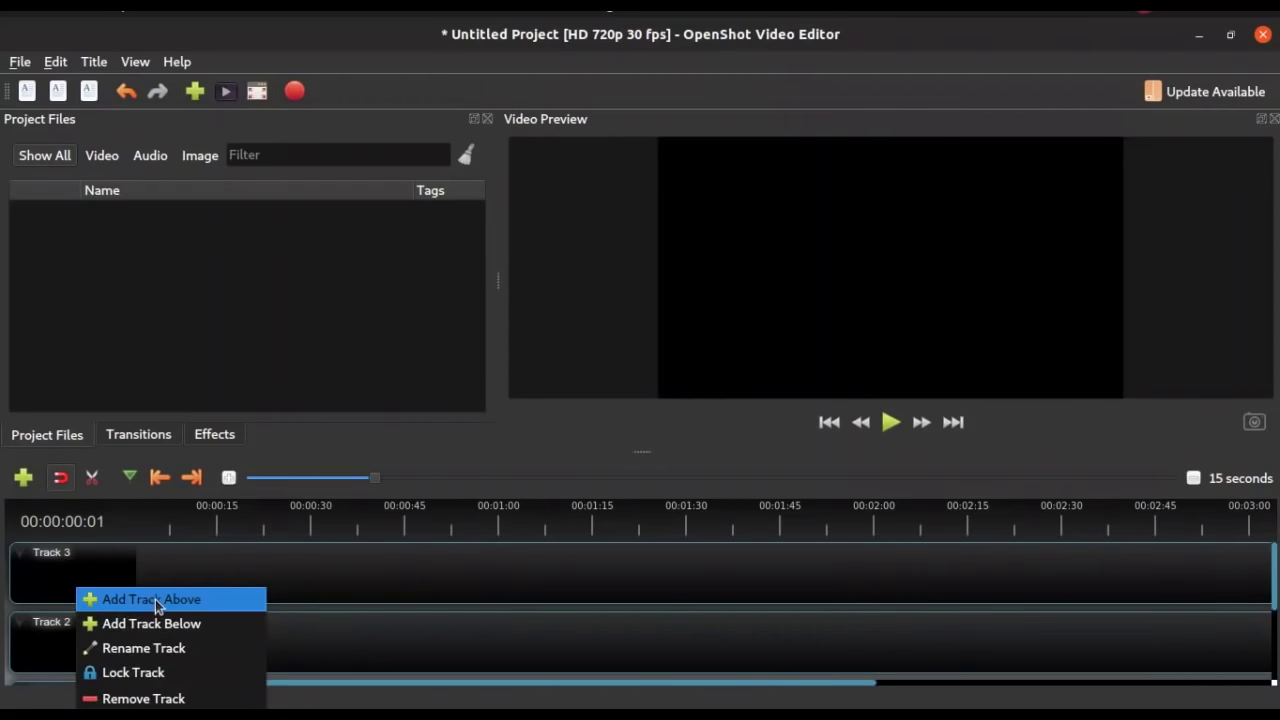
pyautogui.click(141, 648)
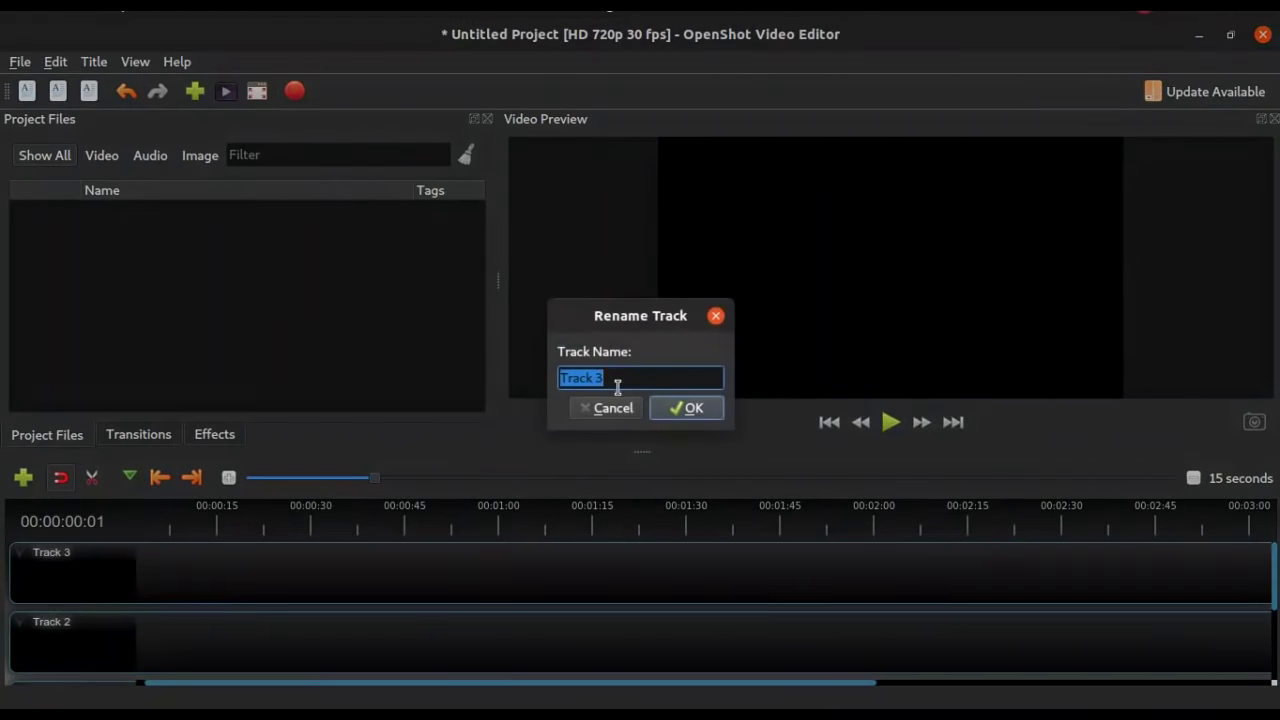
pyautogui.click(621, 409)
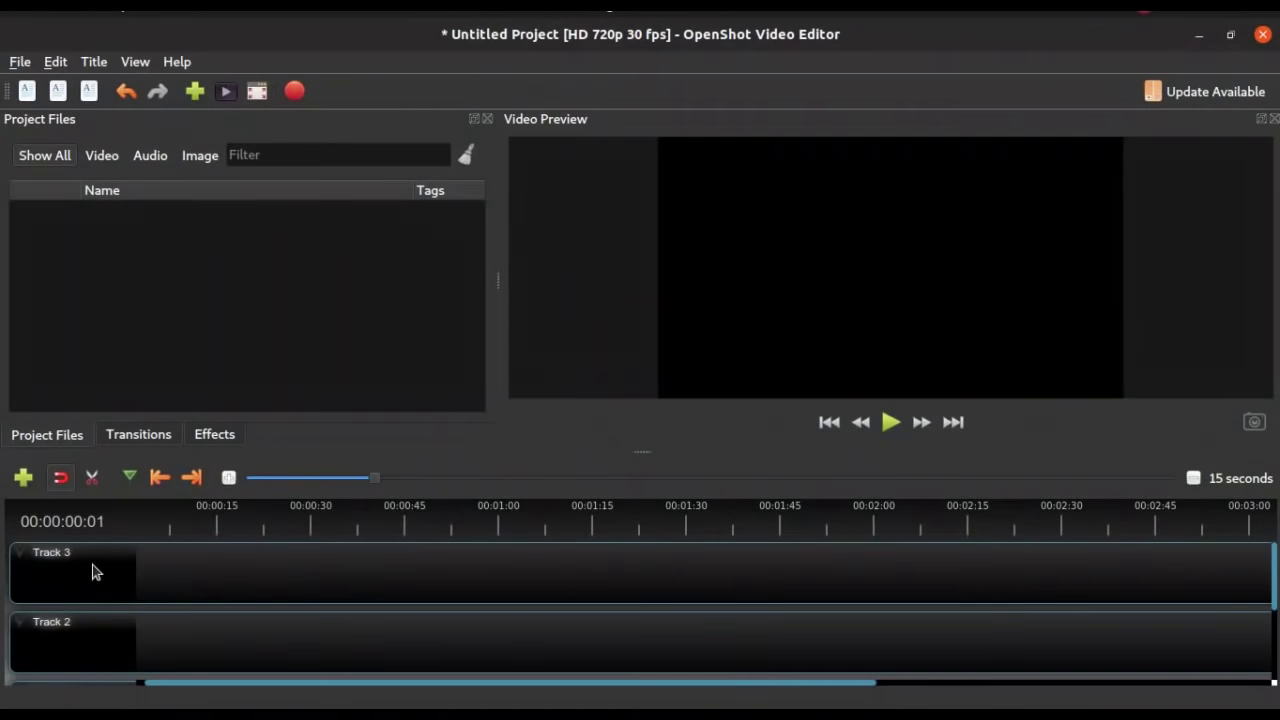
# - Review the options for Track 3, and zoom the timeline out to 20 seconds and back in to 10 seconds
pyautogui.rightClick(91, 571)
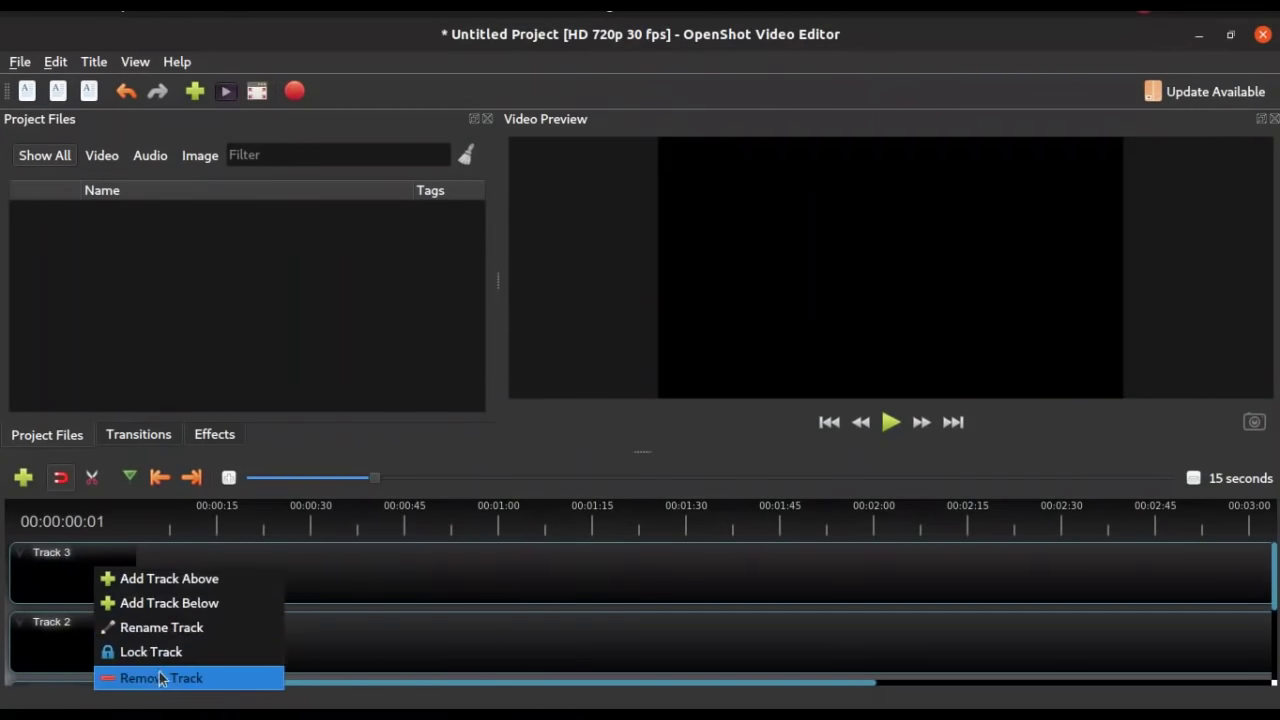
pyautogui.click(63, 571)
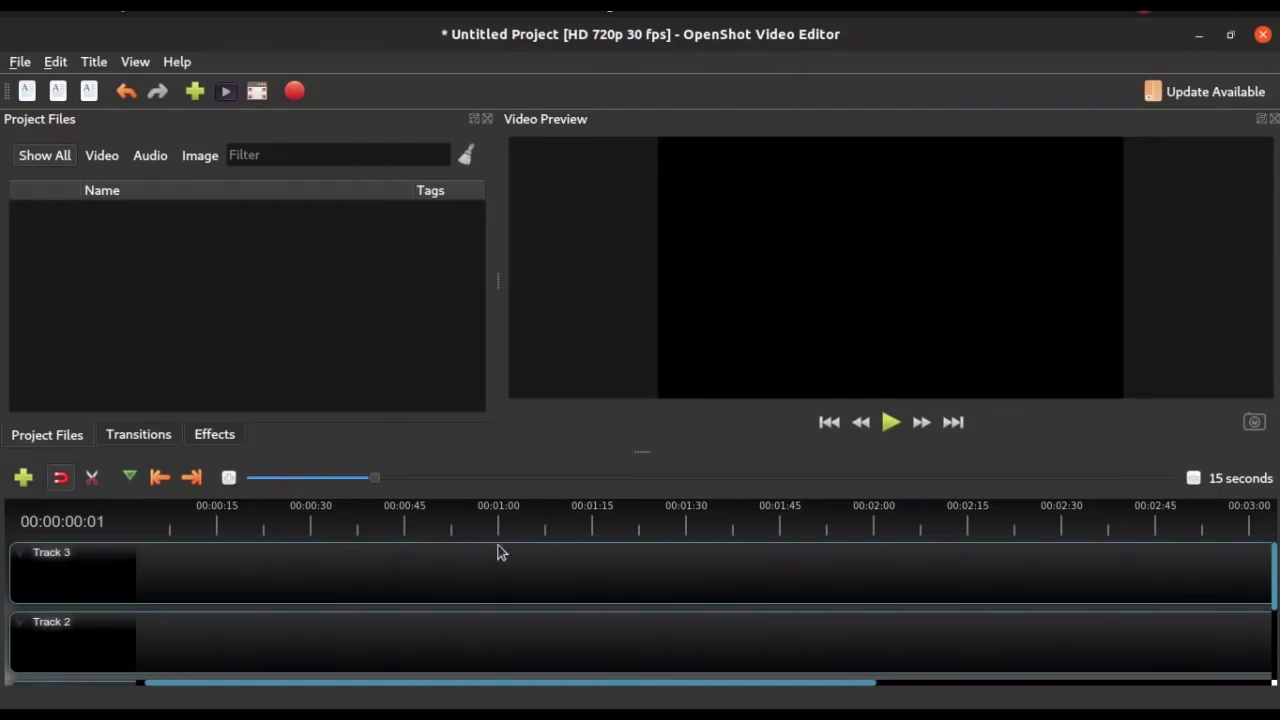
pyautogui.click(1199, 481)
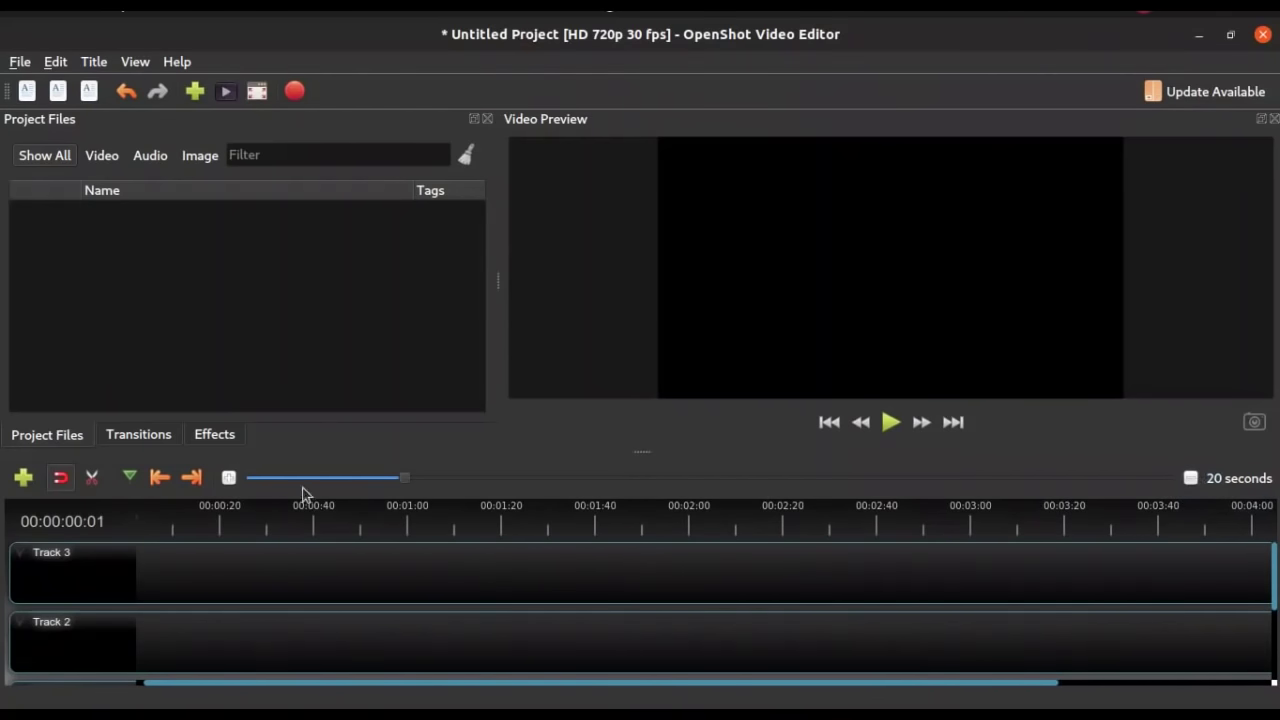
pyautogui.click(229, 479)
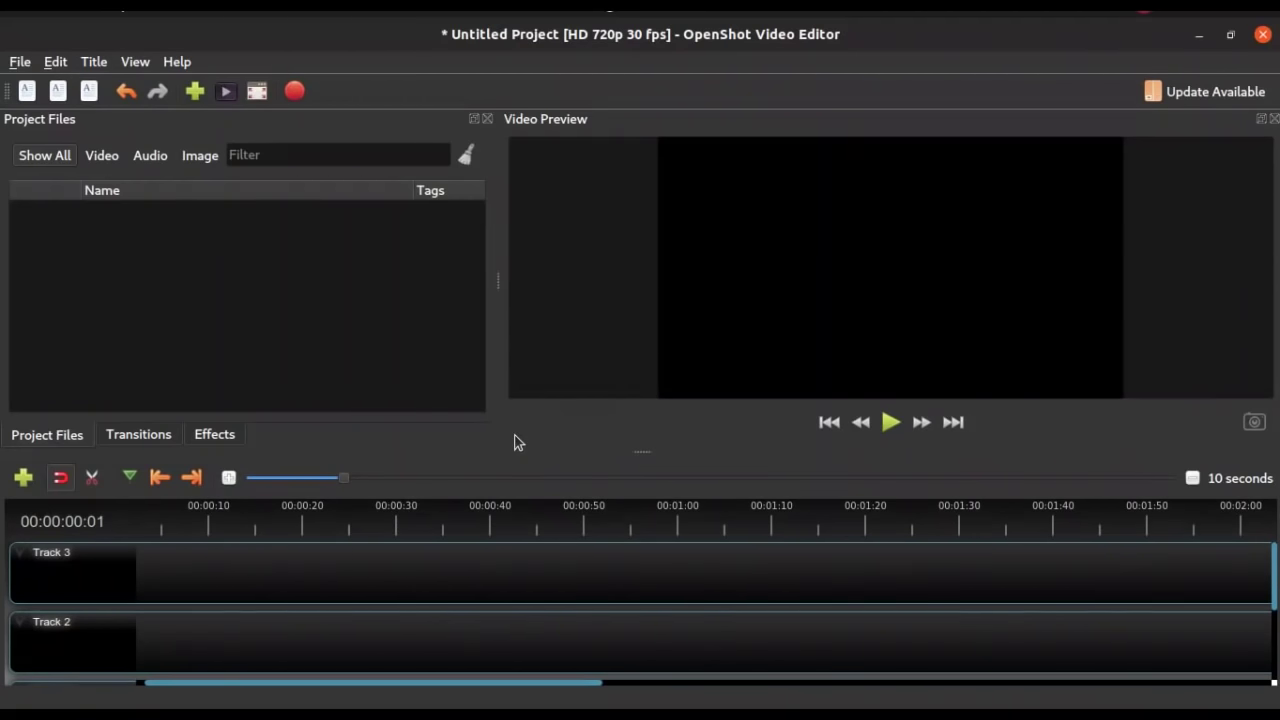
# - Import the Blurred Crowd of People Walking, Video Of People Waiting For A Taxi and Video Of People Walking files from the file manager's people folder
pyautogui.click(19, 63)
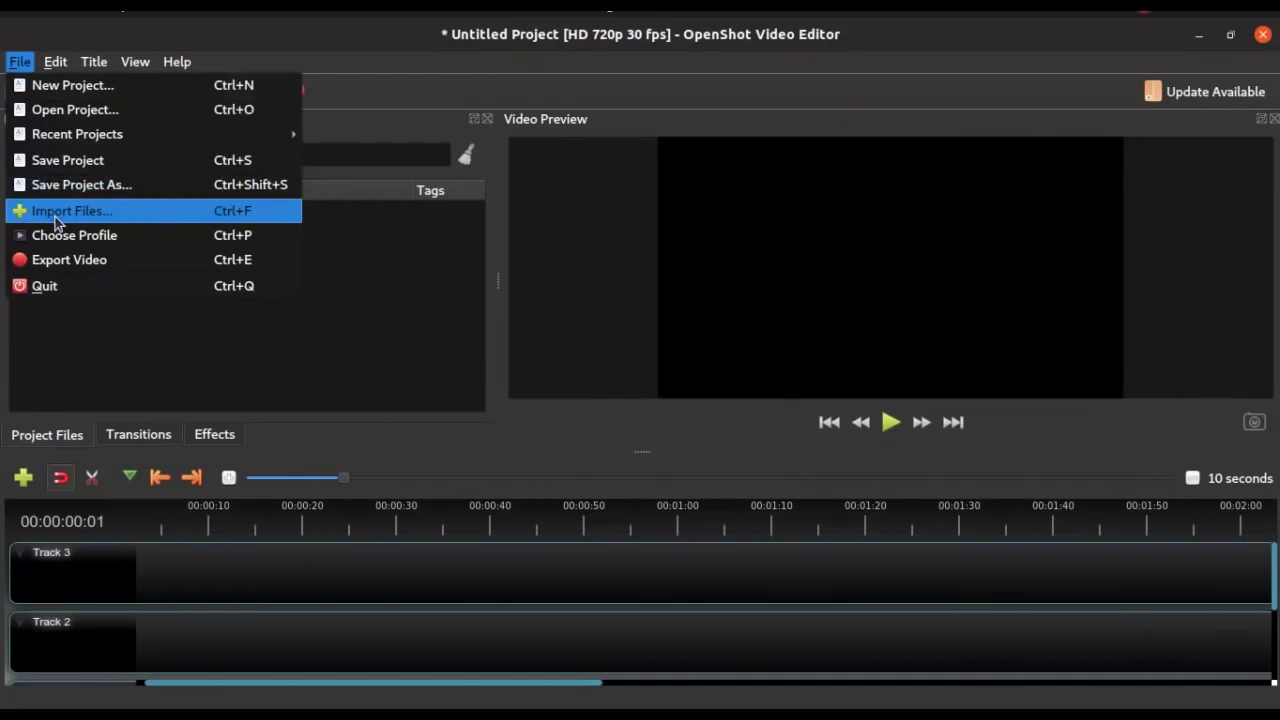
pyautogui.click(420, 285)
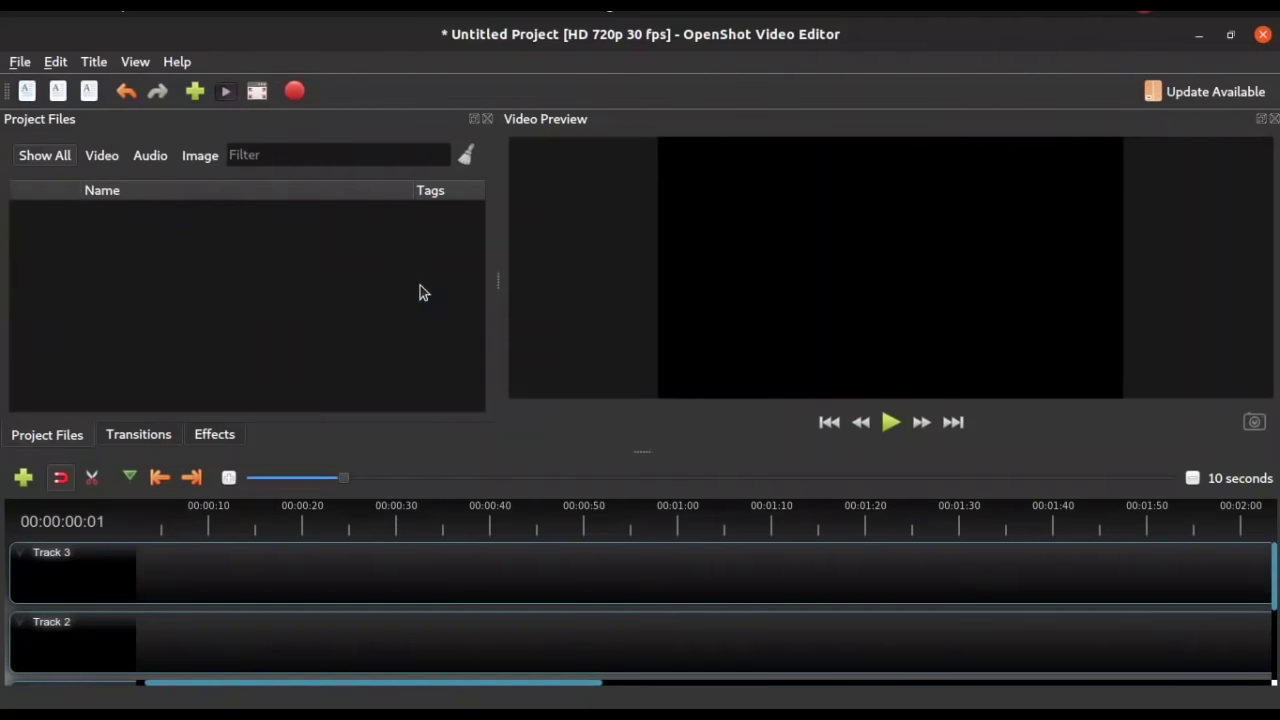
pyautogui.hotkey('alt', 'Tab')
pyautogui.hotkey('alt', 'Tab')
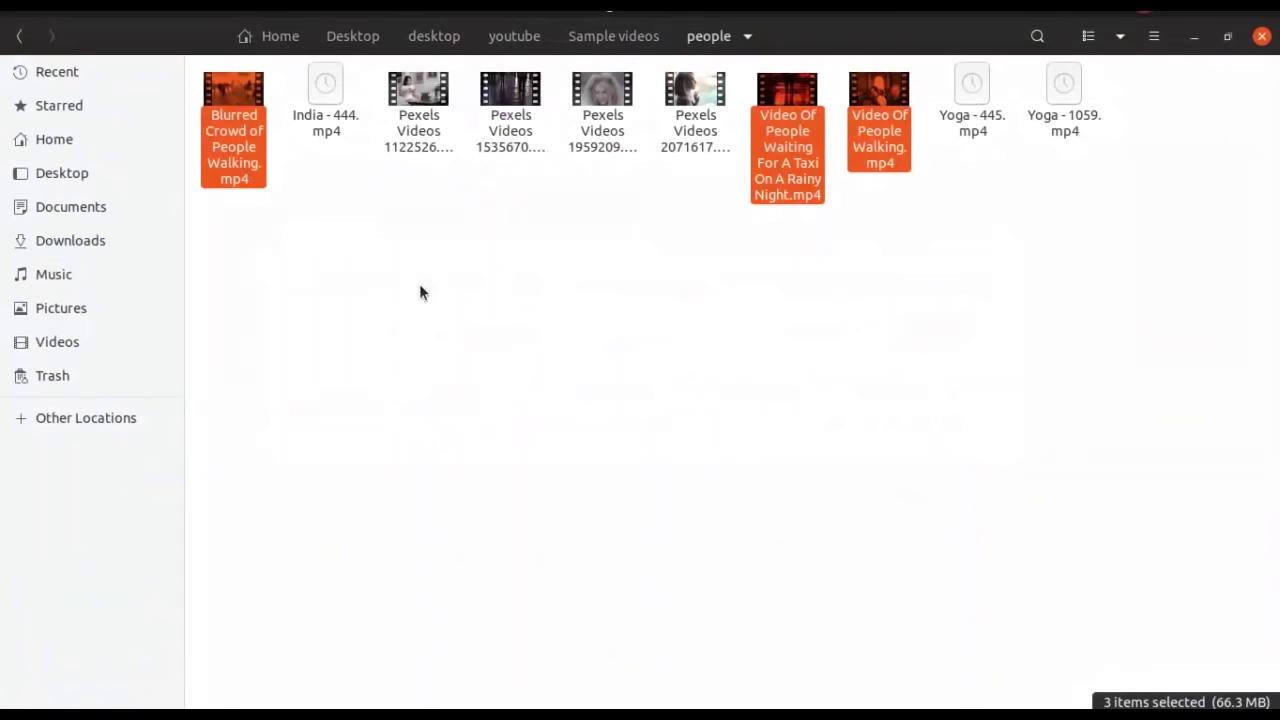
pyautogui.click(420, 286)
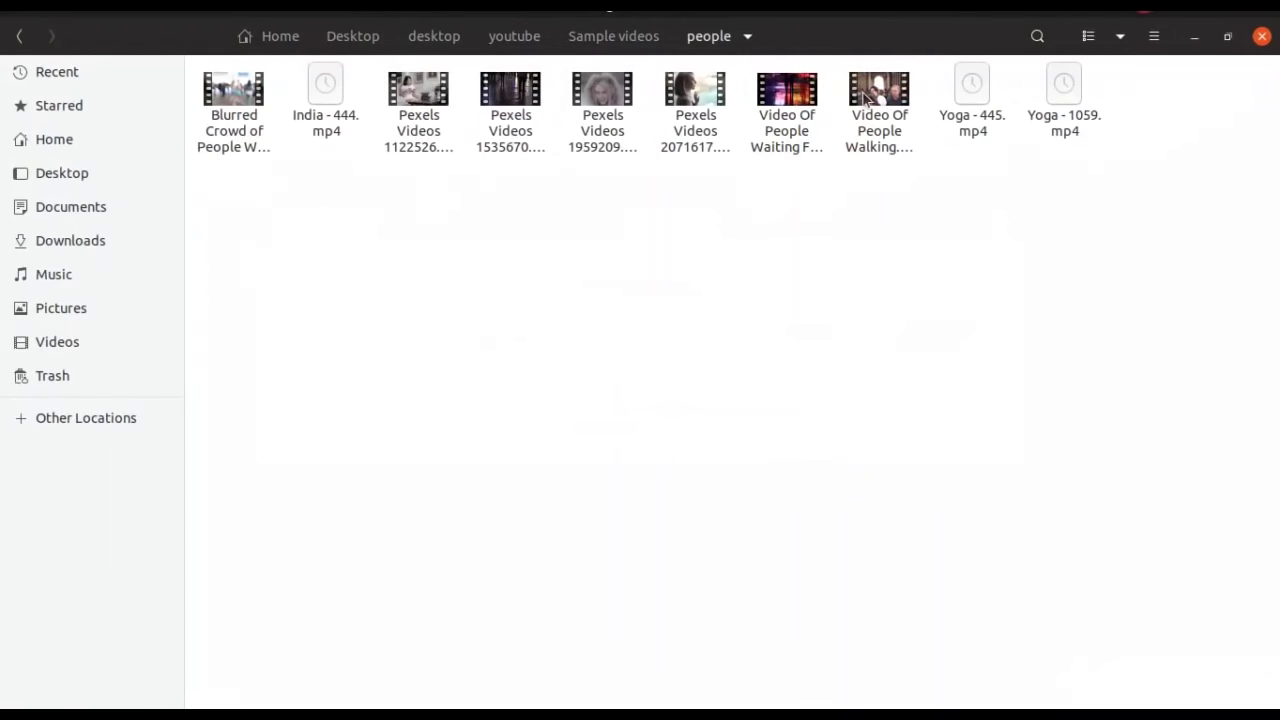
pyautogui.moveTo(879, 90); pyautogui.dragTo(901, 116)
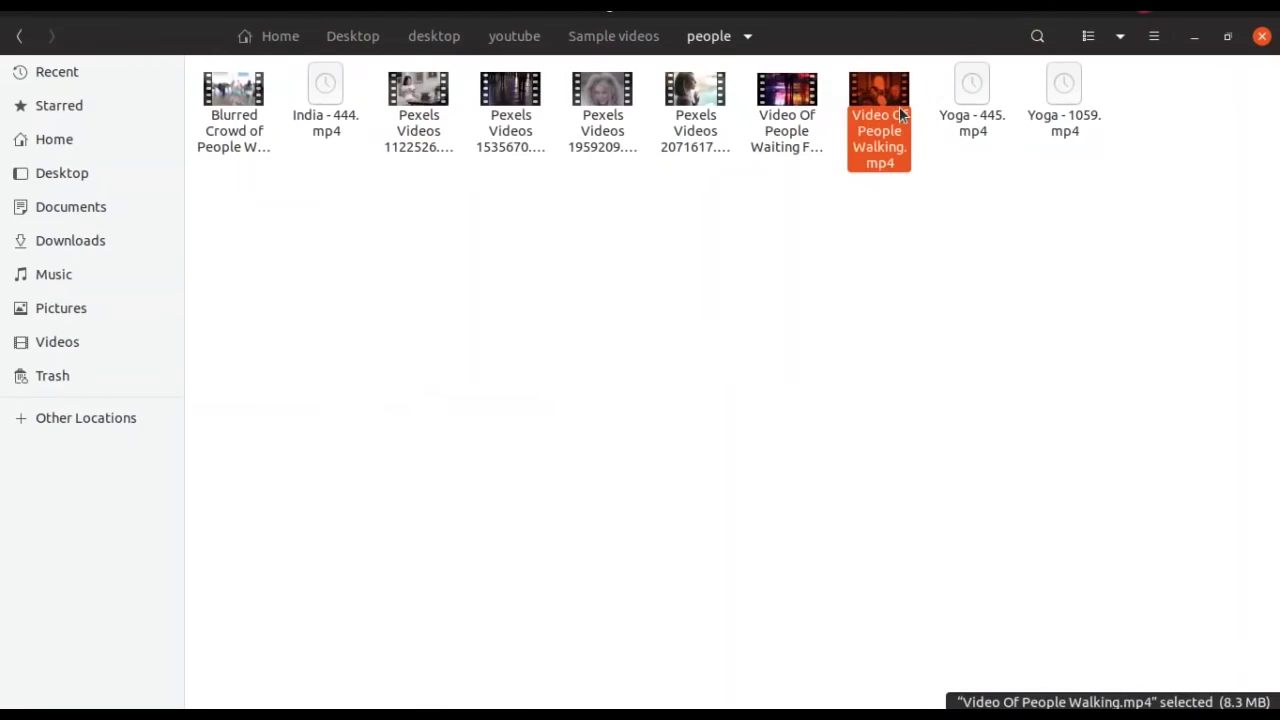
pyautogui.keyDown('ctrl'); pyautogui.click(233, 118); pyautogui.keyUp('ctrl')
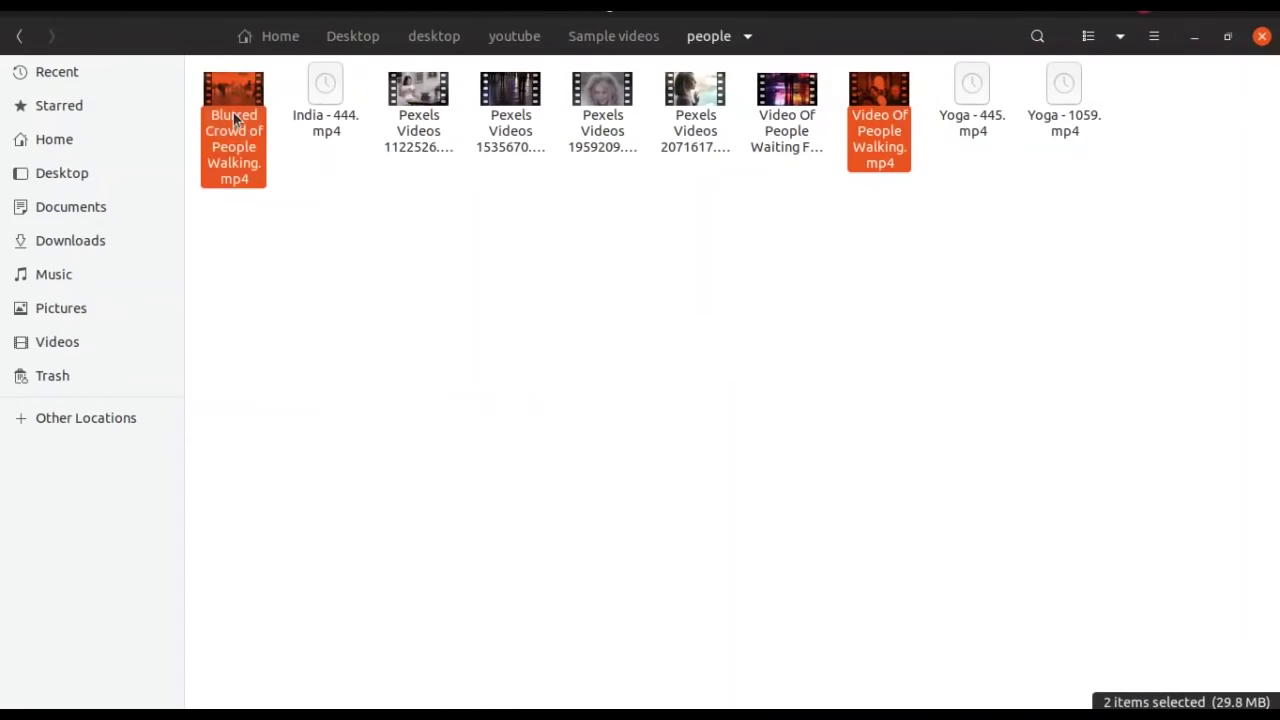
pyautogui.keyDown('ctrl'); pyautogui.click(797, 94); pyautogui.keyUp('ctrl')
pyautogui.moveTo(797, 94); pyautogui.dragTo(291, 254)
pyautogui.hotkey('alt', 'Tab')
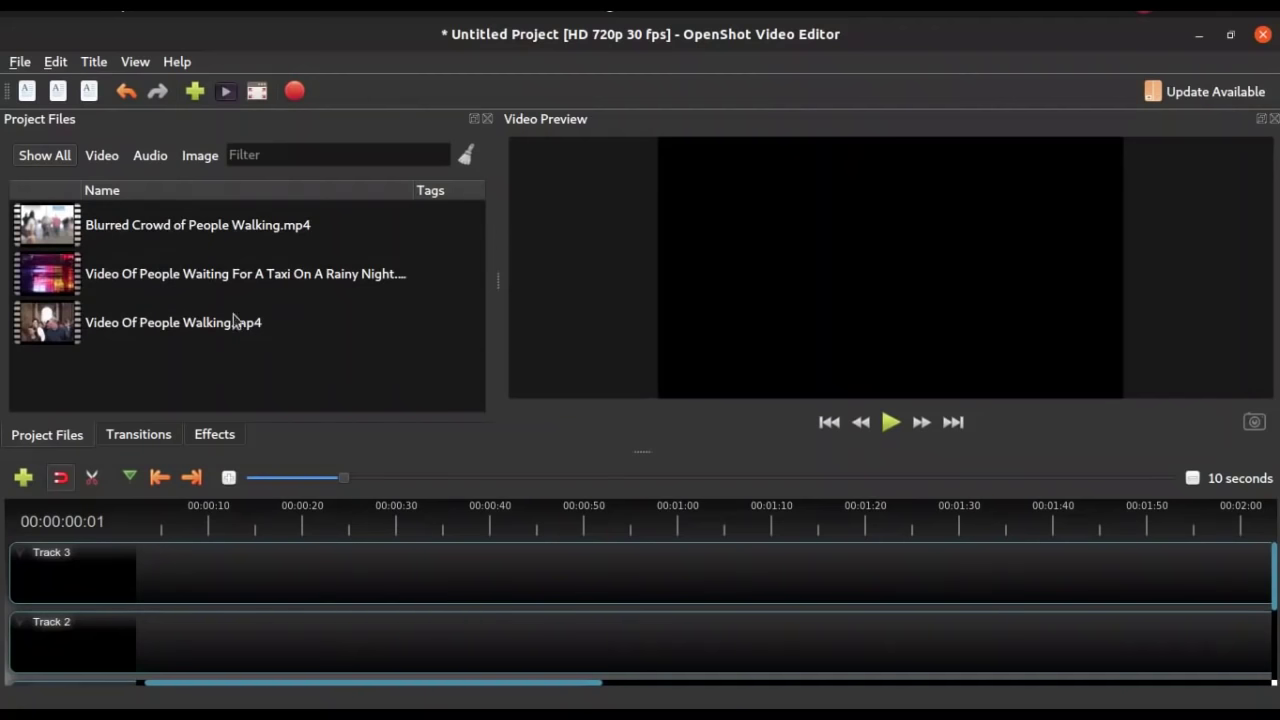
# - Place Video Of People Walking.mp4 from the project files on Track 3, starting at about 6 seconds
pyautogui.click(203, 326)
pyautogui.click(242, 276)
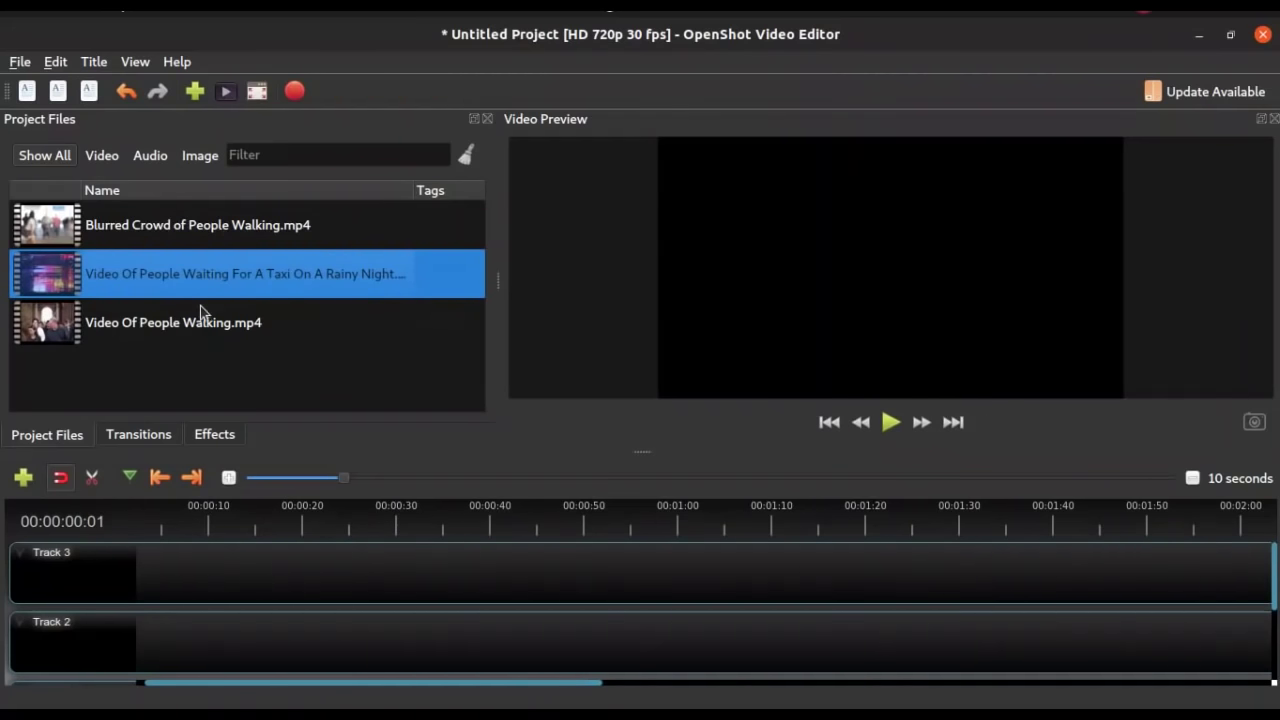
pyautogui.moveTo(200, 318); pyautogui.dragTo(173, 570)
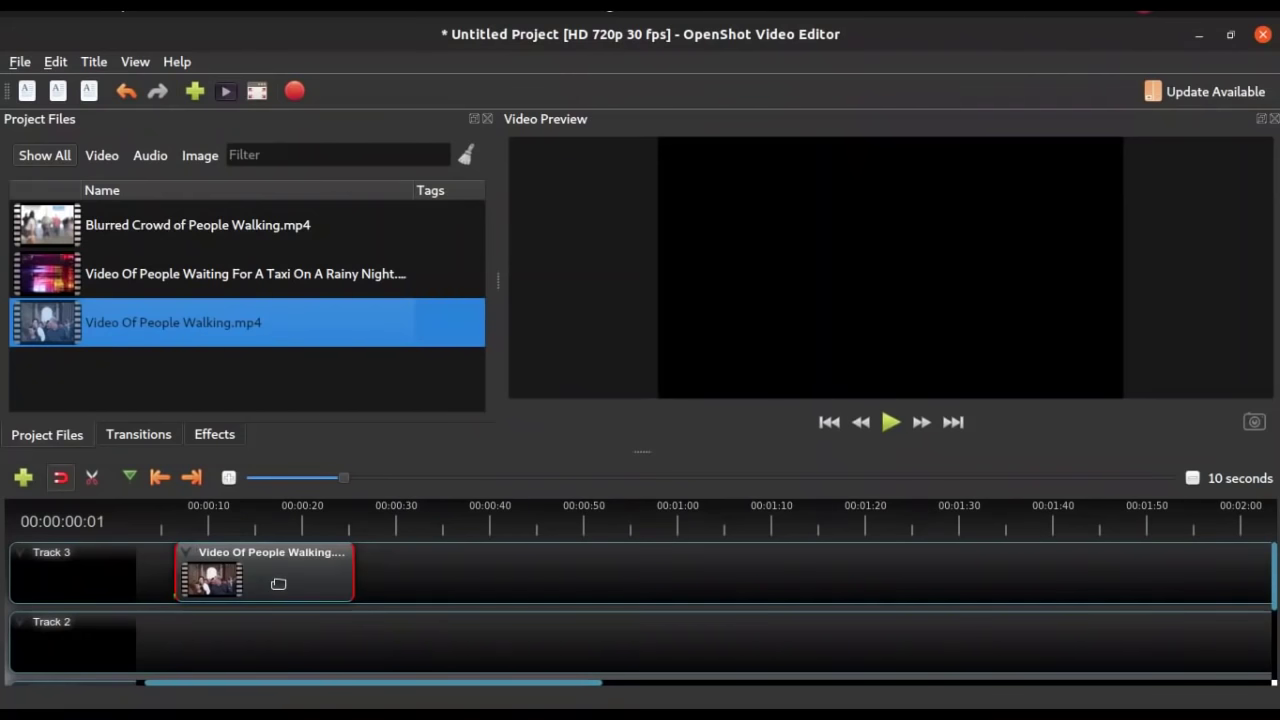
# - Play the Track 3 clip from 00:00:06:01 in the preview and pause it partway through
pyautogui.click(171, 575)
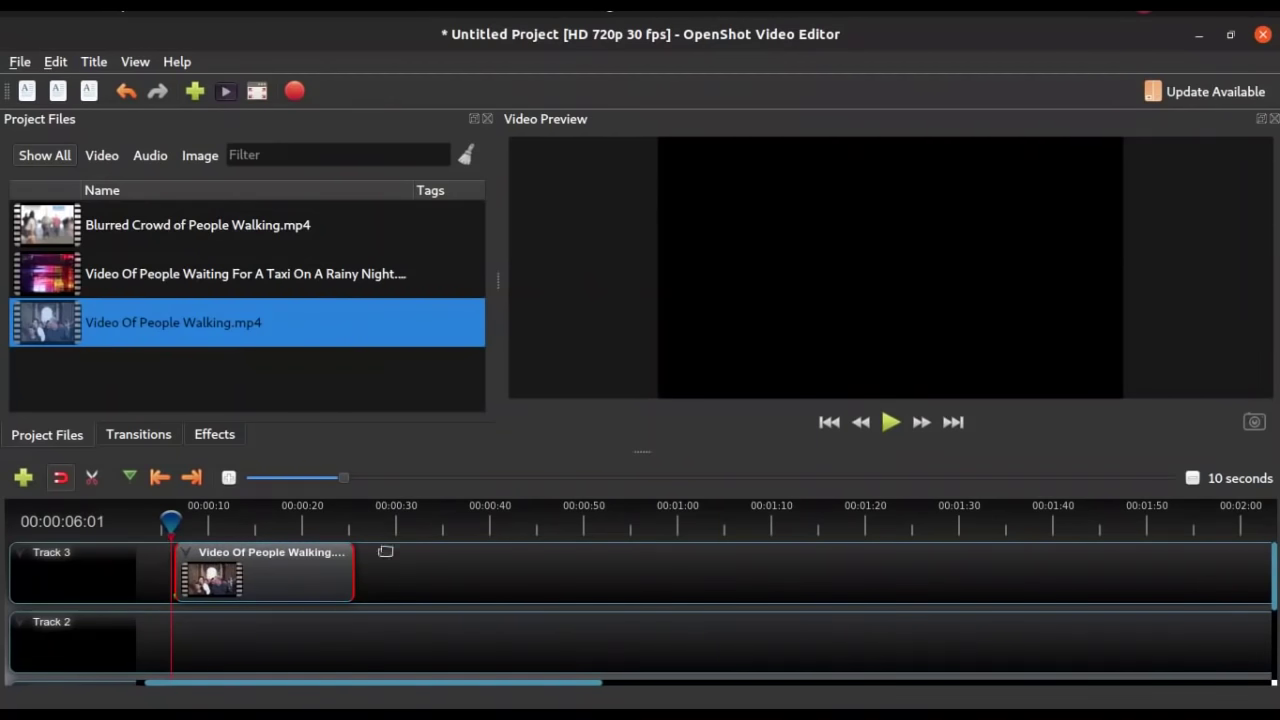
pyautogui.click(892, 425)
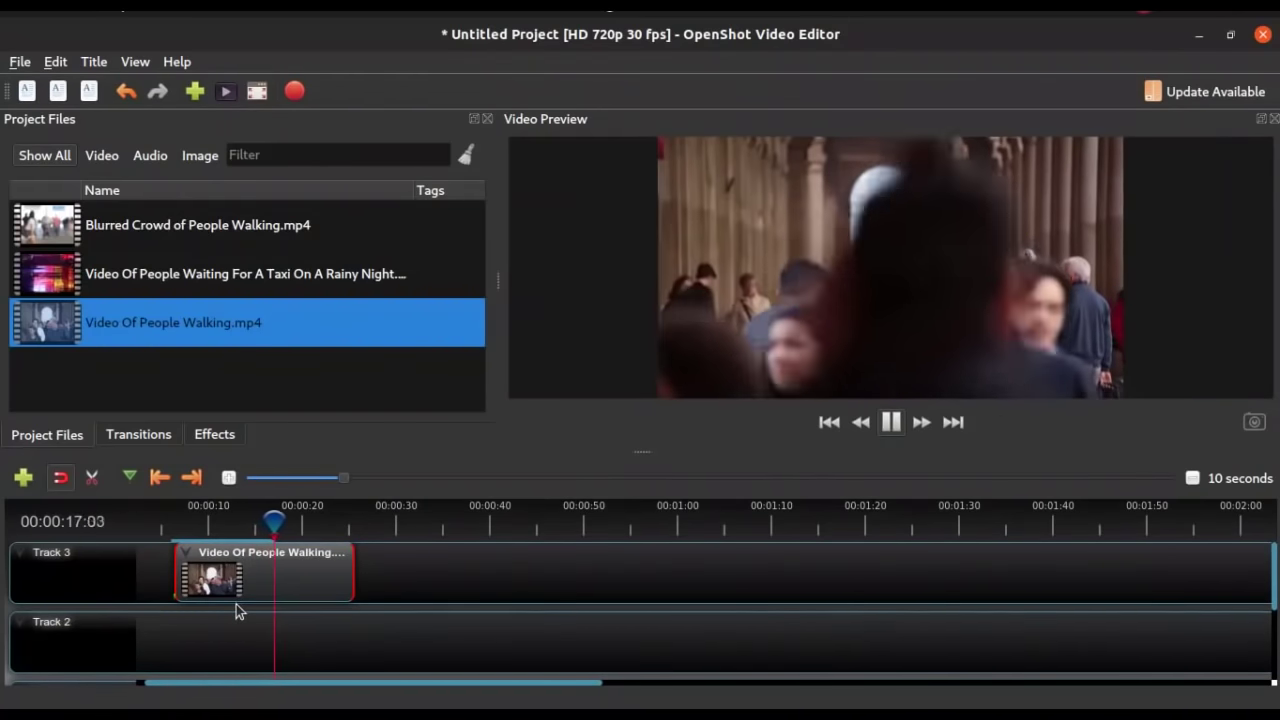
pyautogui.press('space')
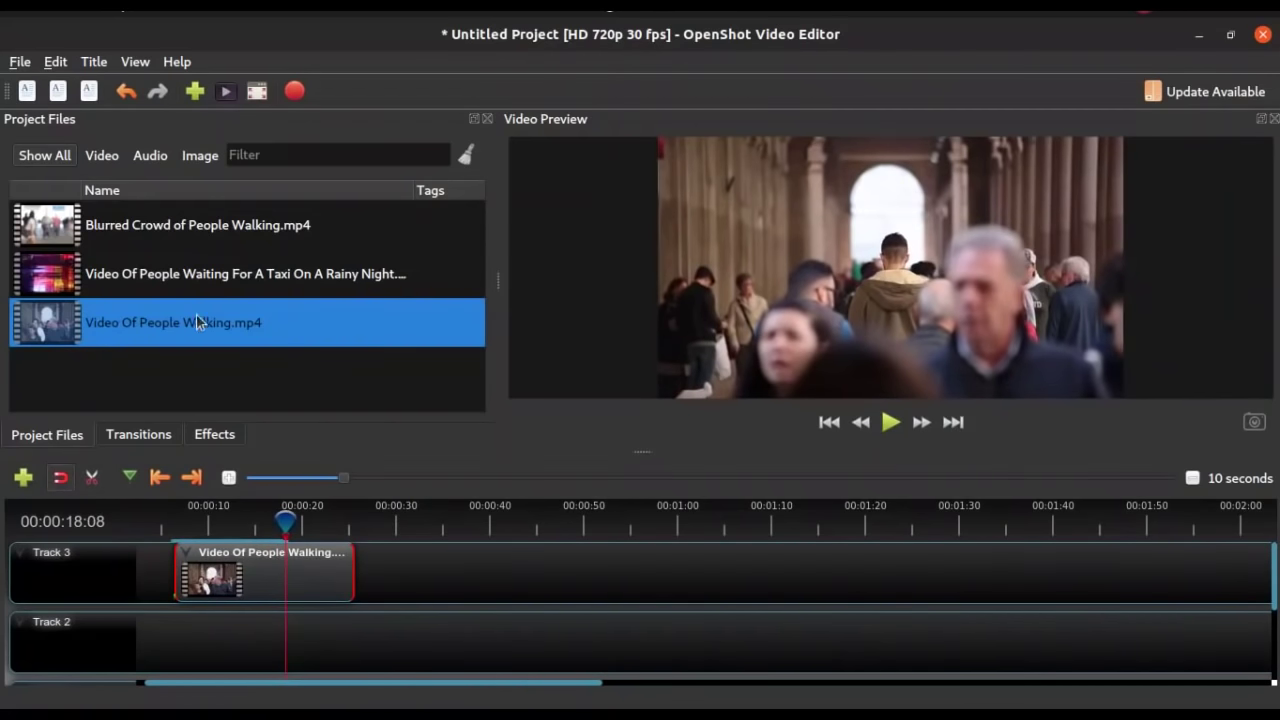
# - Place the rainy night taxi video on Track 3 after the first clip and move it closer, turning snapping off for the last move
pyautogui.click(206, 284)
pyautogui.moveTo(205, 278); pyautogui.dragTo(400, 570)
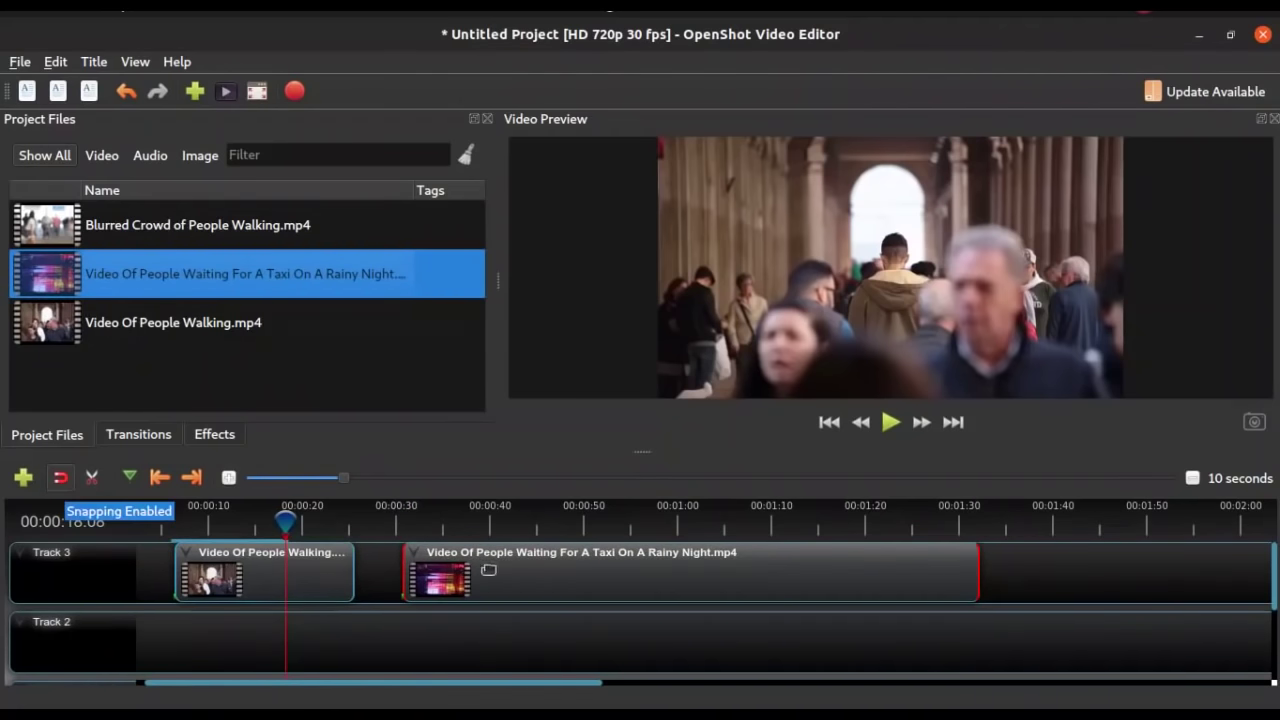
pyautogui.moveTo(506, 571); pyautogui.dragTo(476, 566)
pyautogui.click(60, 477)
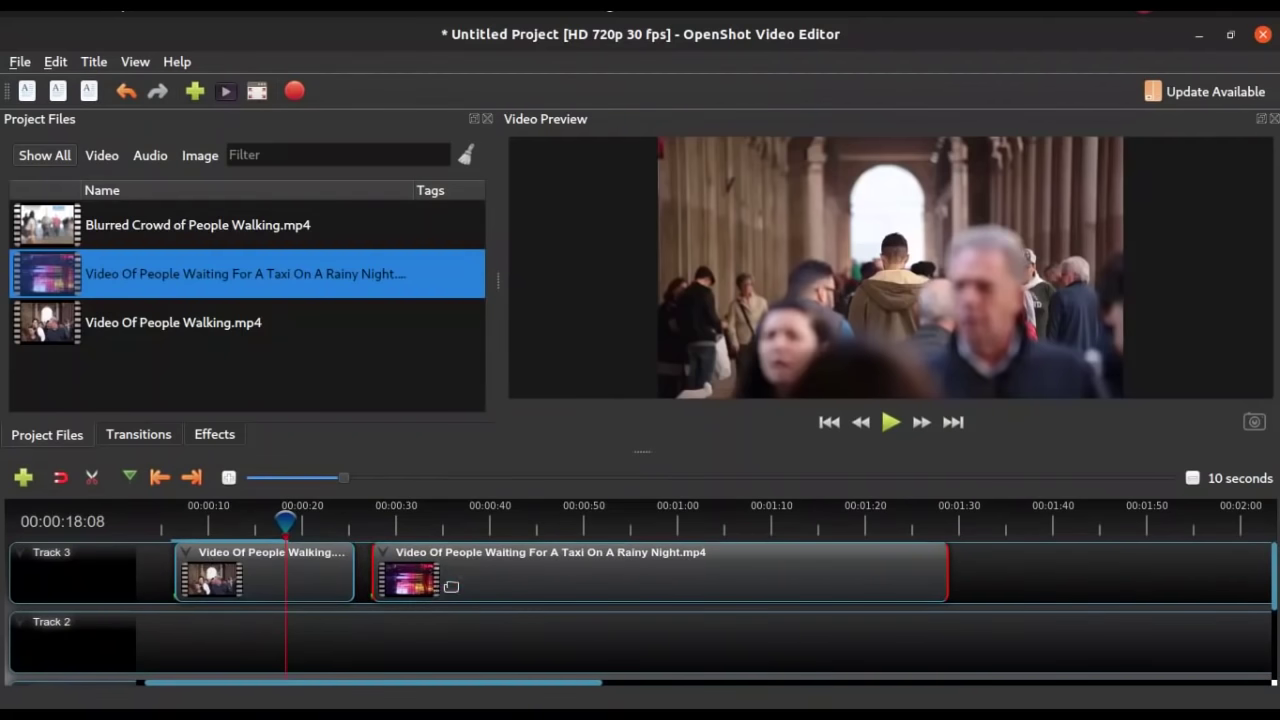
pyautogui.moveTo(449, 586); pyautogui.dragTo(443, 586)
# - Turn snapping back on, shift the taxi clip slightly, and remove that clip from Track 3
pyautogui.click(61, 478)
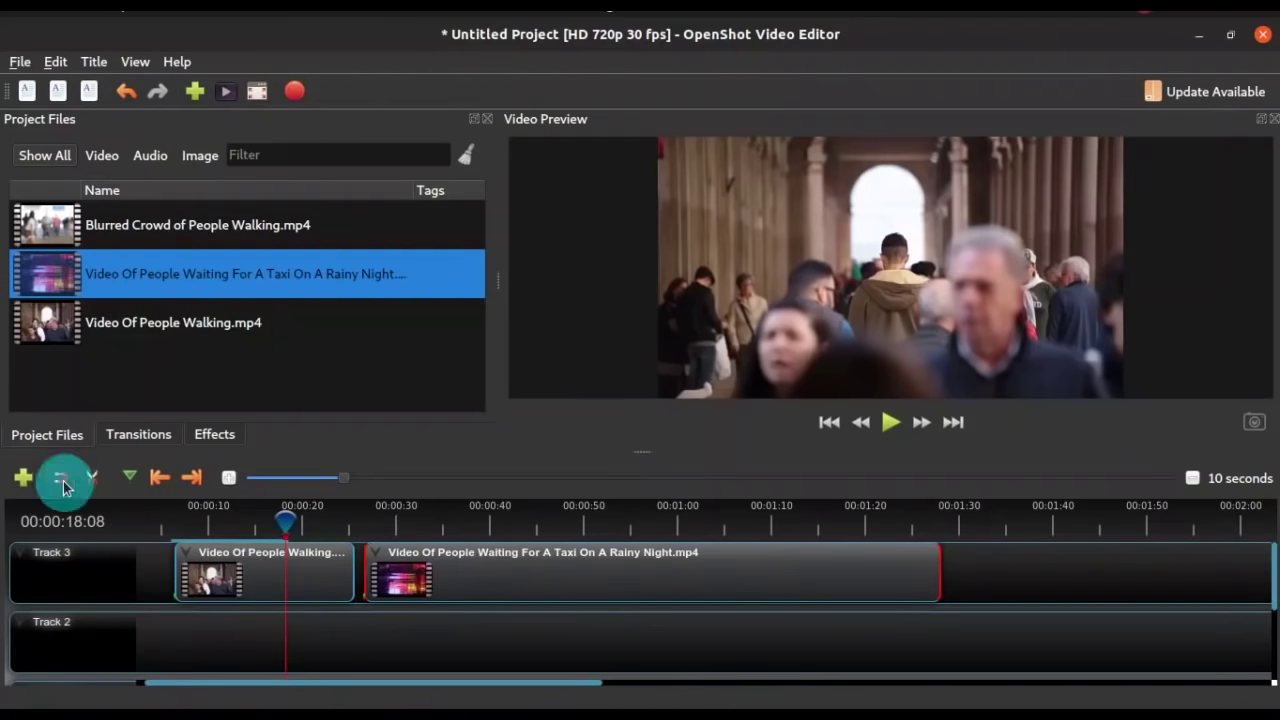
pyautogui.moveTo(434, 577); pyautogui.dragTo(445, 575)
pyautogui.rightClick(438, 578)
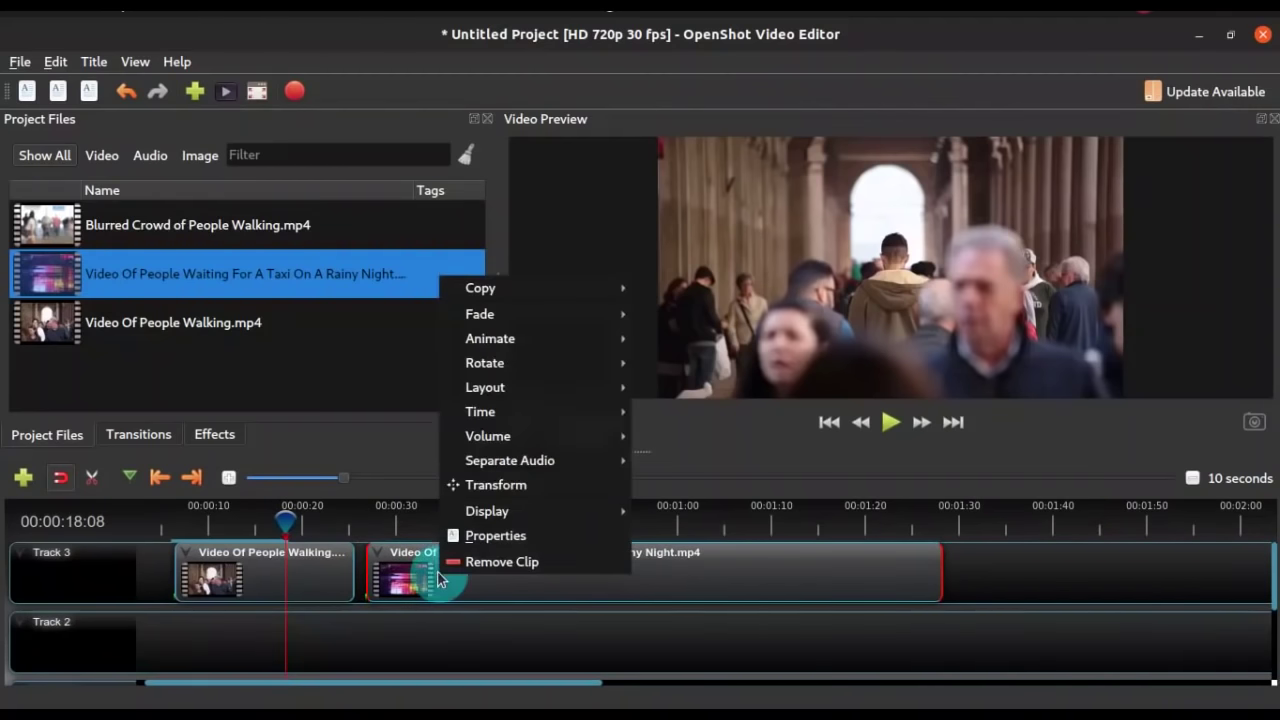
pyautogui.click(476, 561)
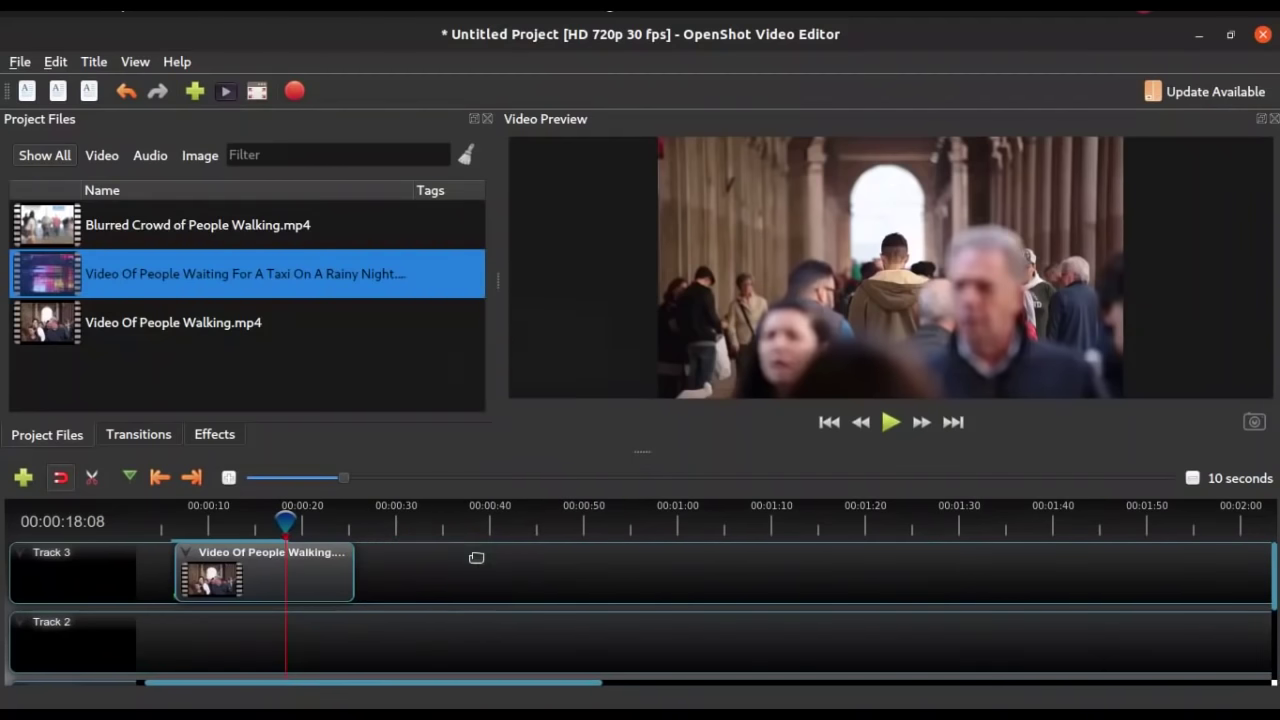
# - Scrub the playhead back to before the walking clip and forward into it, stopping at 00:00:11:22
pyautogui.click(169, 533)
pyautogui.moveTo(286, 521); pyautogui.dragTo(169, 524)
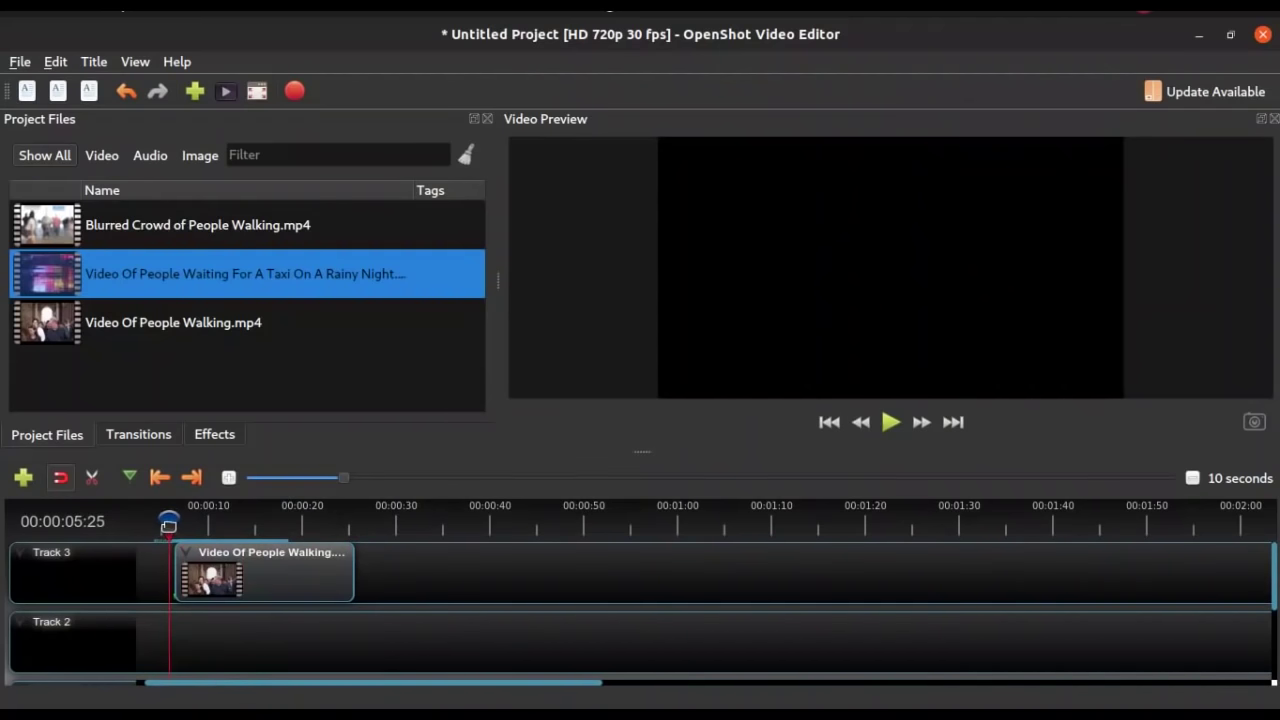
pyautogui.moveTo(169, 524); pyautogui.dragTo(224, 523)
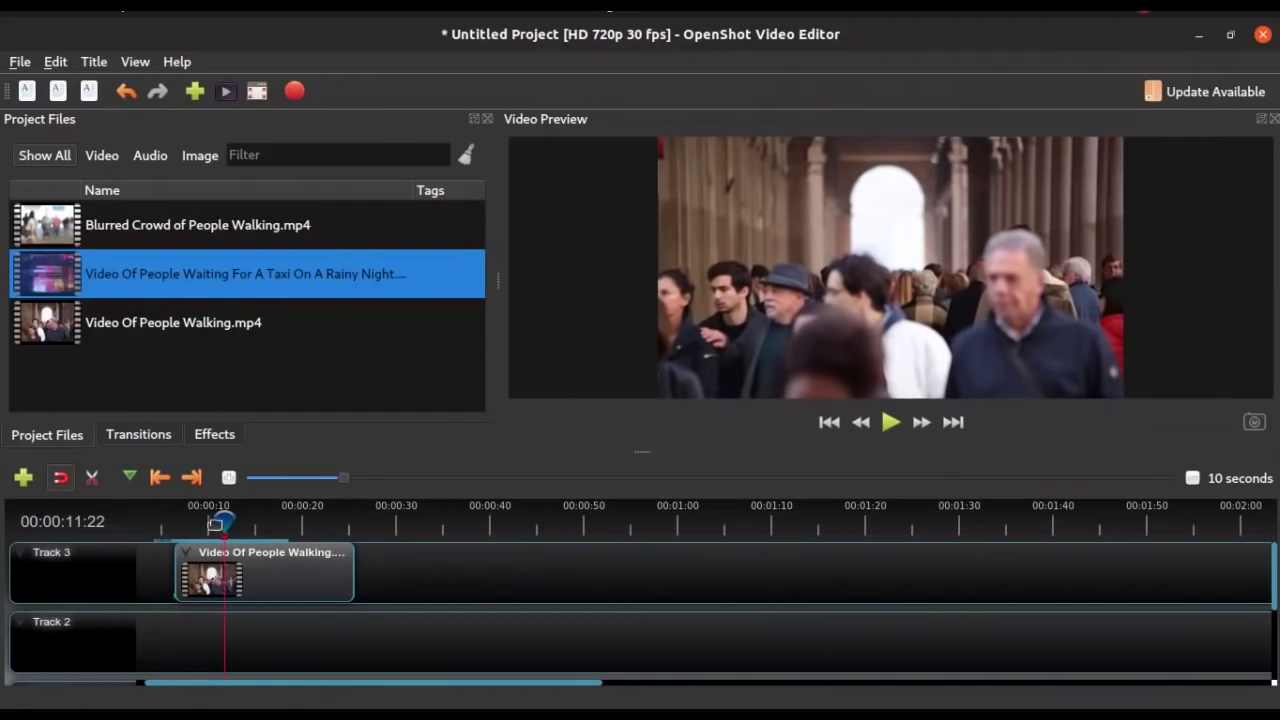
# - Split the walking clip on Track 3 with the Razor tool at about 13 and 18 seconds
pyautogui.click(91, 478)
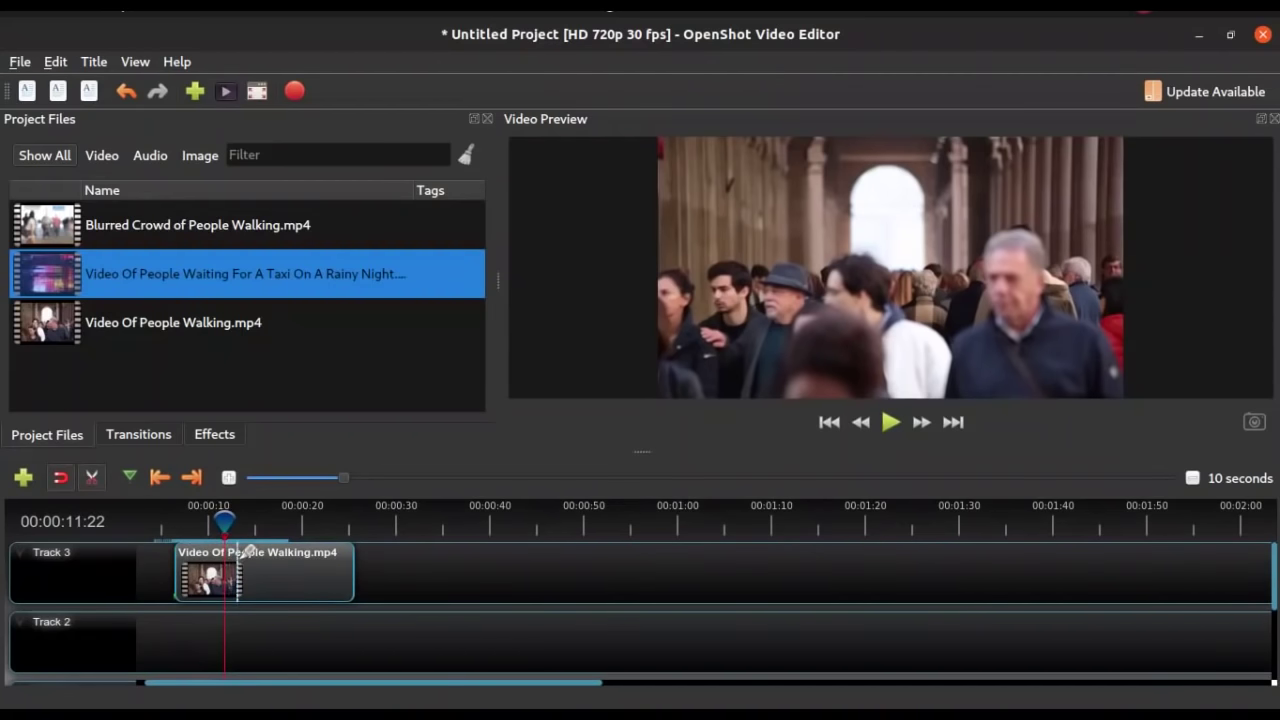
pyautogui.click(236, 556)
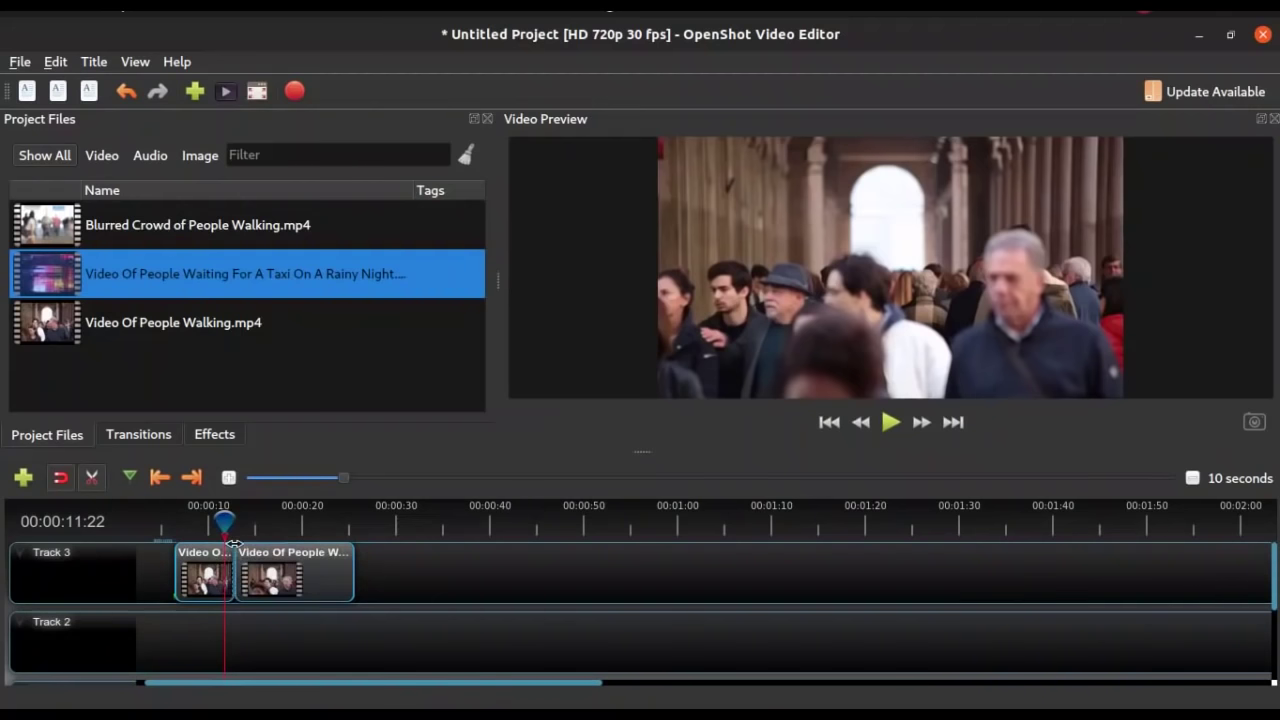
pyautogui.click(286, 553)
pyautogui.click(286, 553)
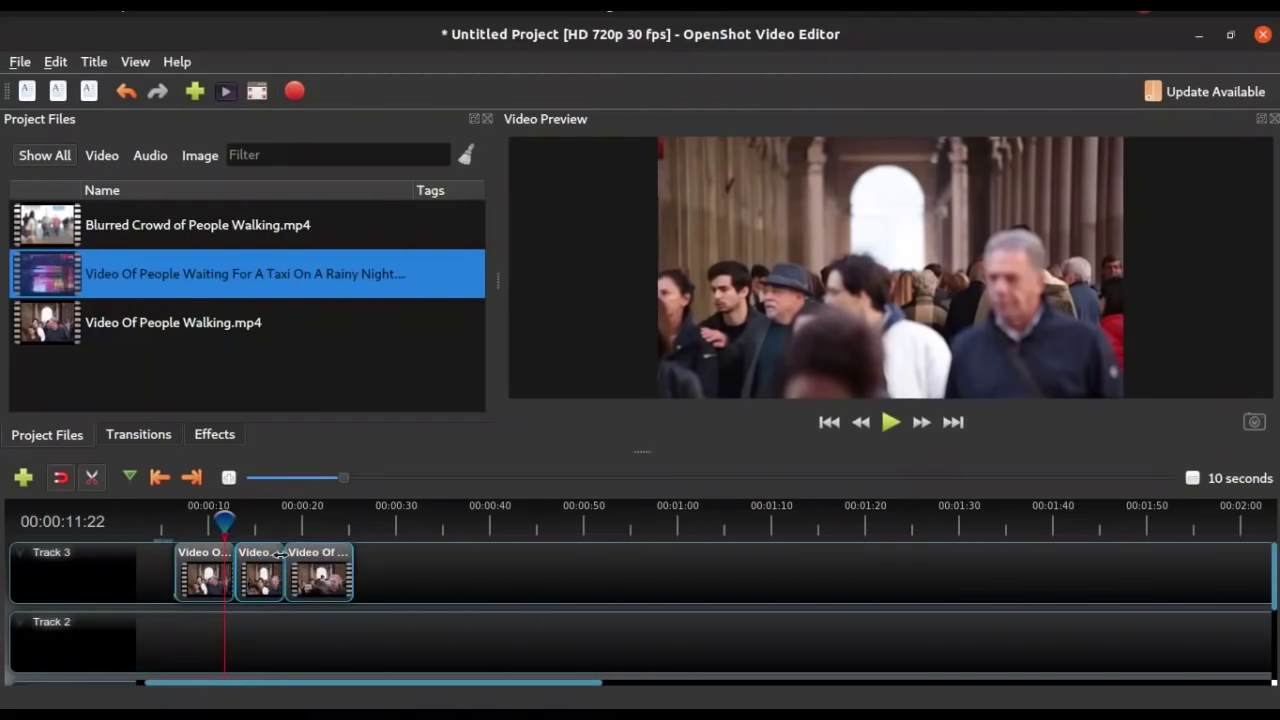
pyautogui.click(92, 476)
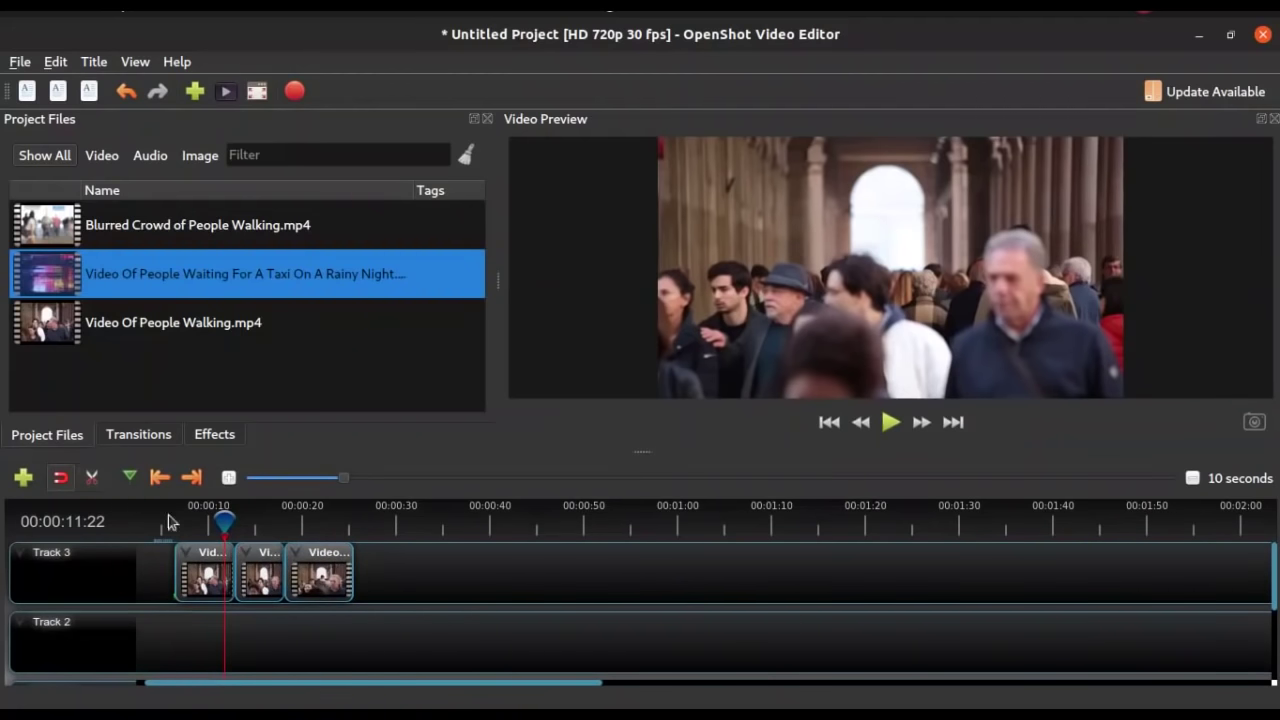
# - Delete the middle piece of the walking clip and move the last piece up against the first
pyautogui.click(256, 568)
pyautogui.press('Delete')
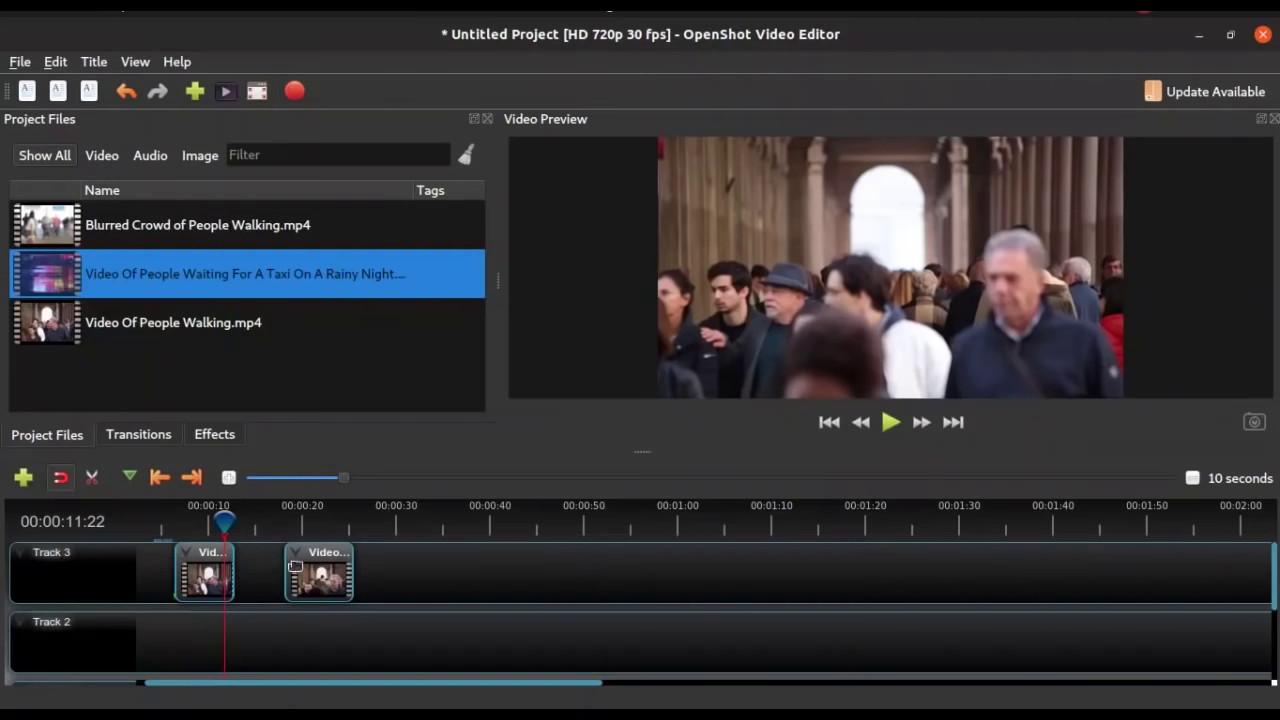
pyautogui.click(302, 570)
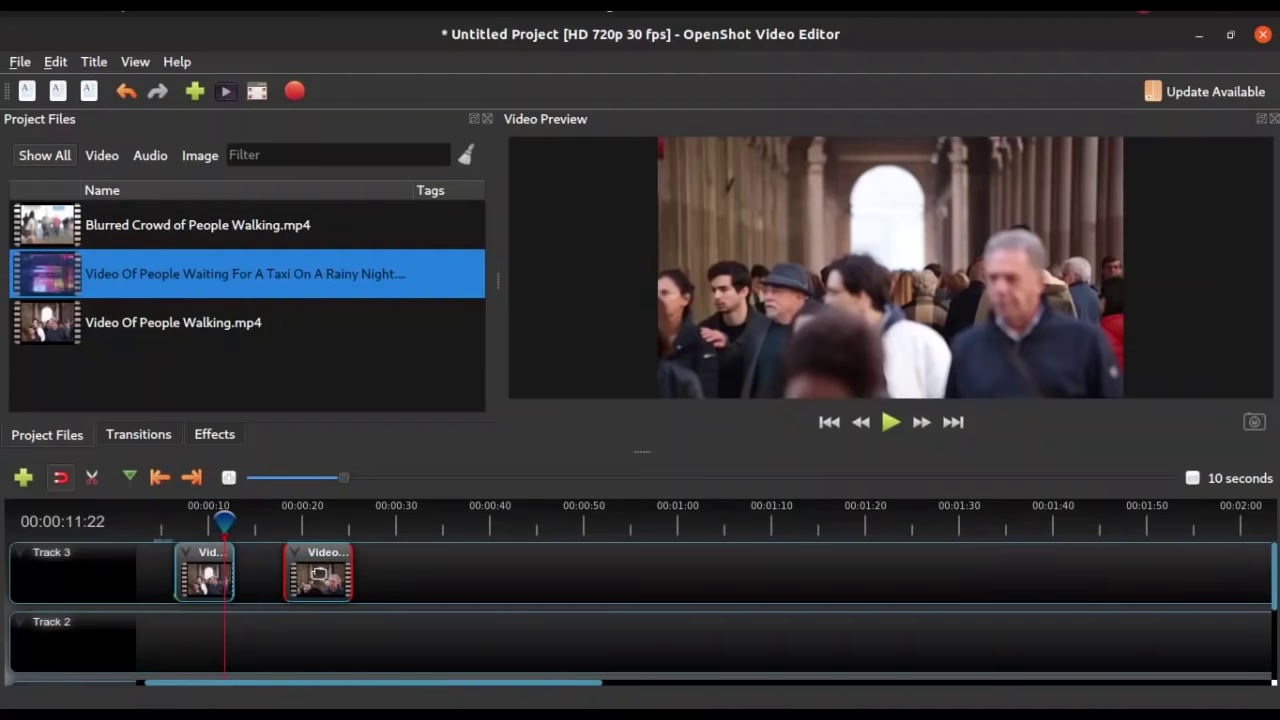
pyautogui.moveTo(320, 574); pyautogui.dragTo(272, 573)
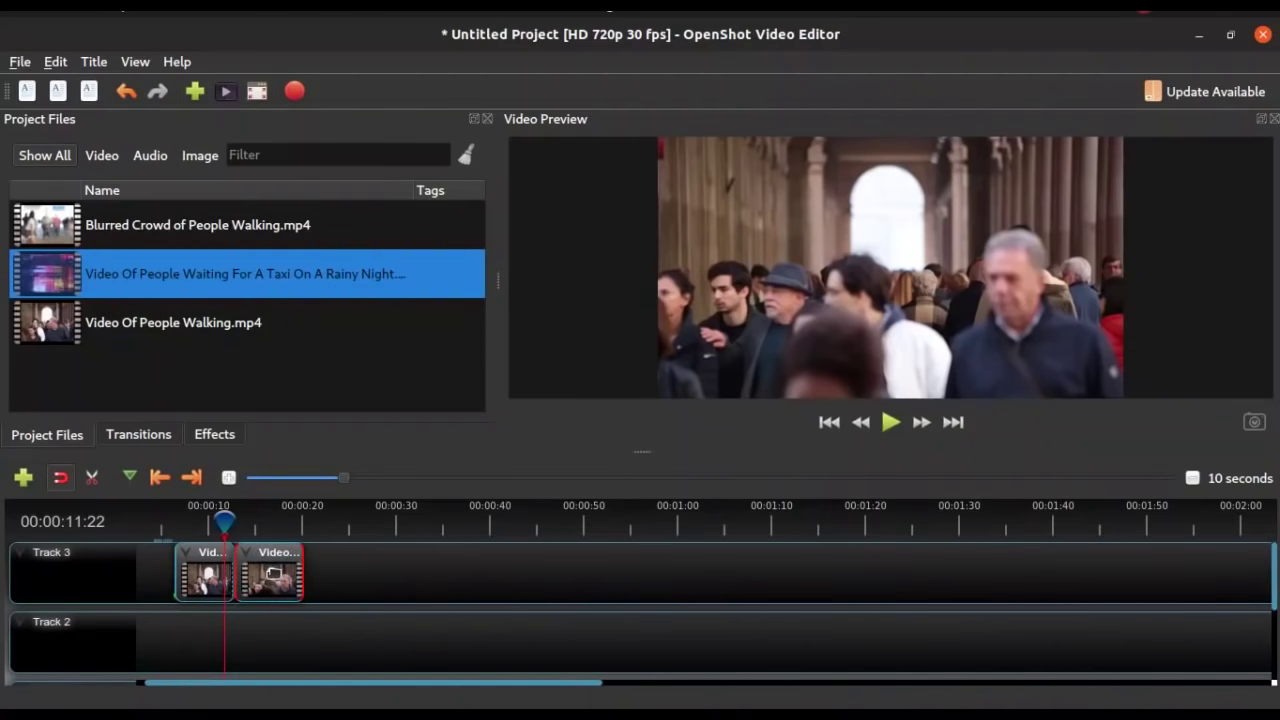
# - Play the joined pieces in the preview to check the cut, and pause within the second piece
pyautogui.press('space')
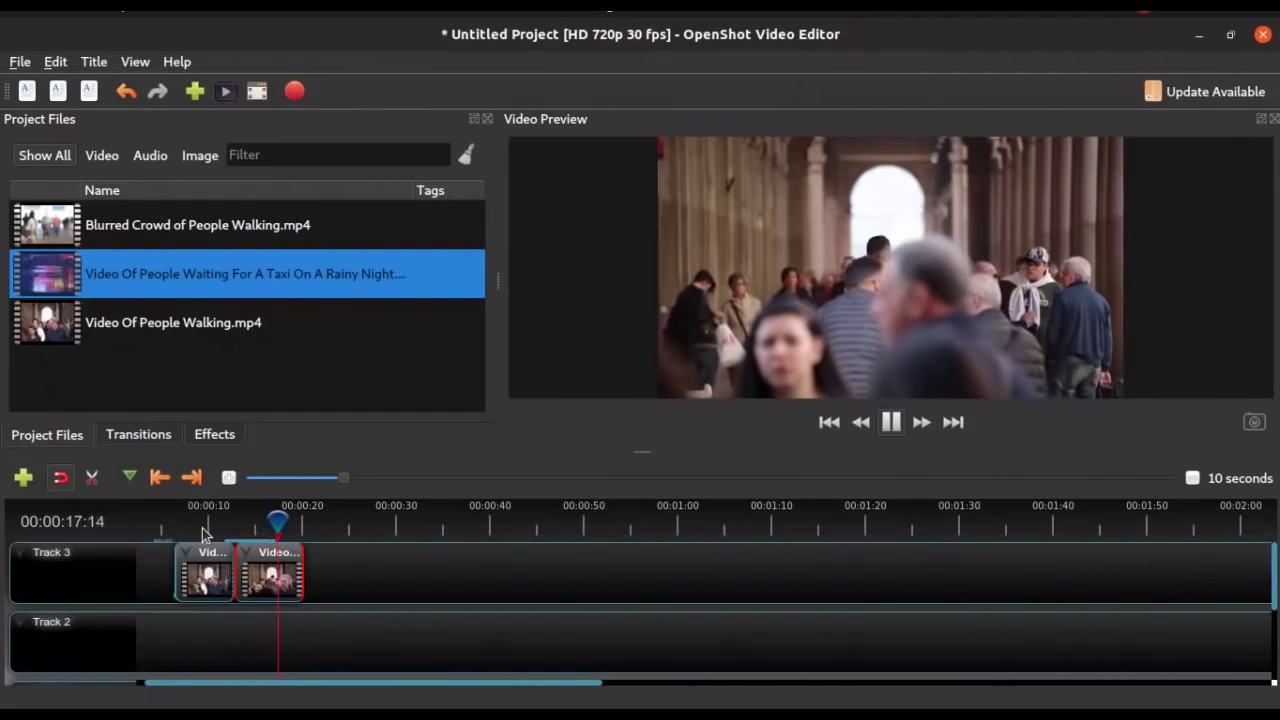
pyautogui.press('space')
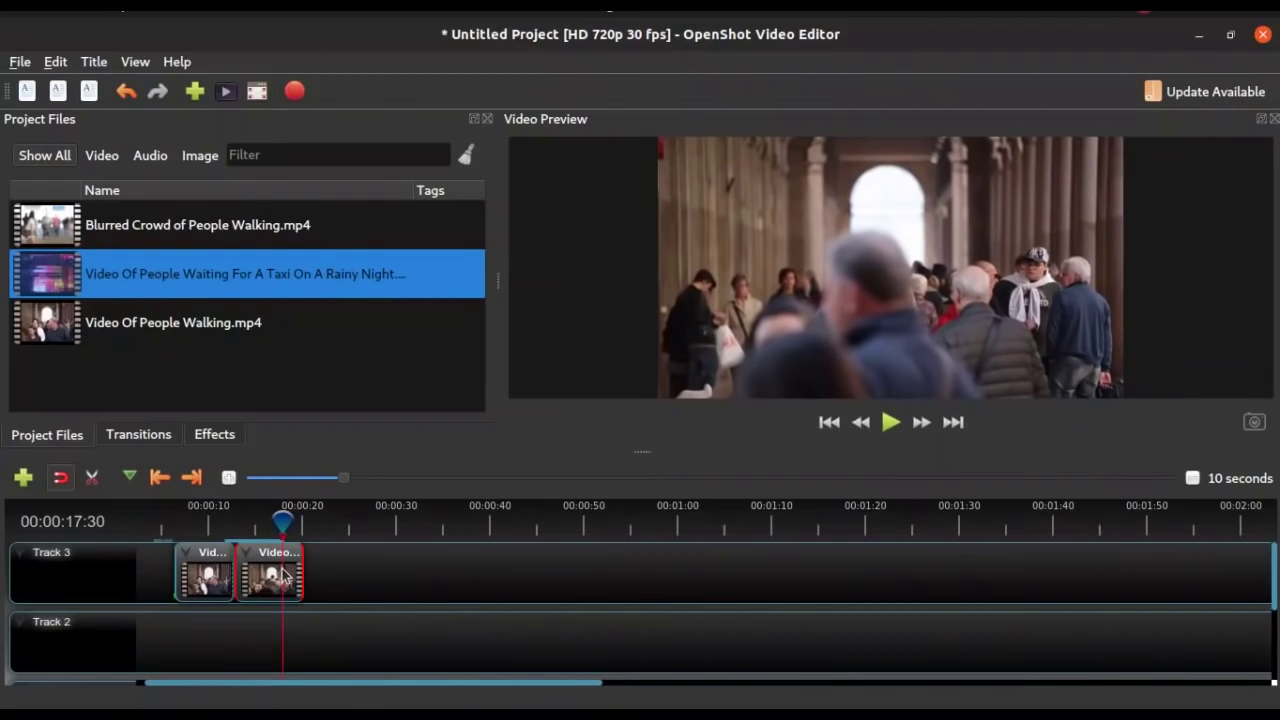
# - Undo the recent move, deletion and splitting of the walking clip's pieces on Track 3
pyautogui.moveTo(284, 575); pyautogui.dragTo(283, 577)
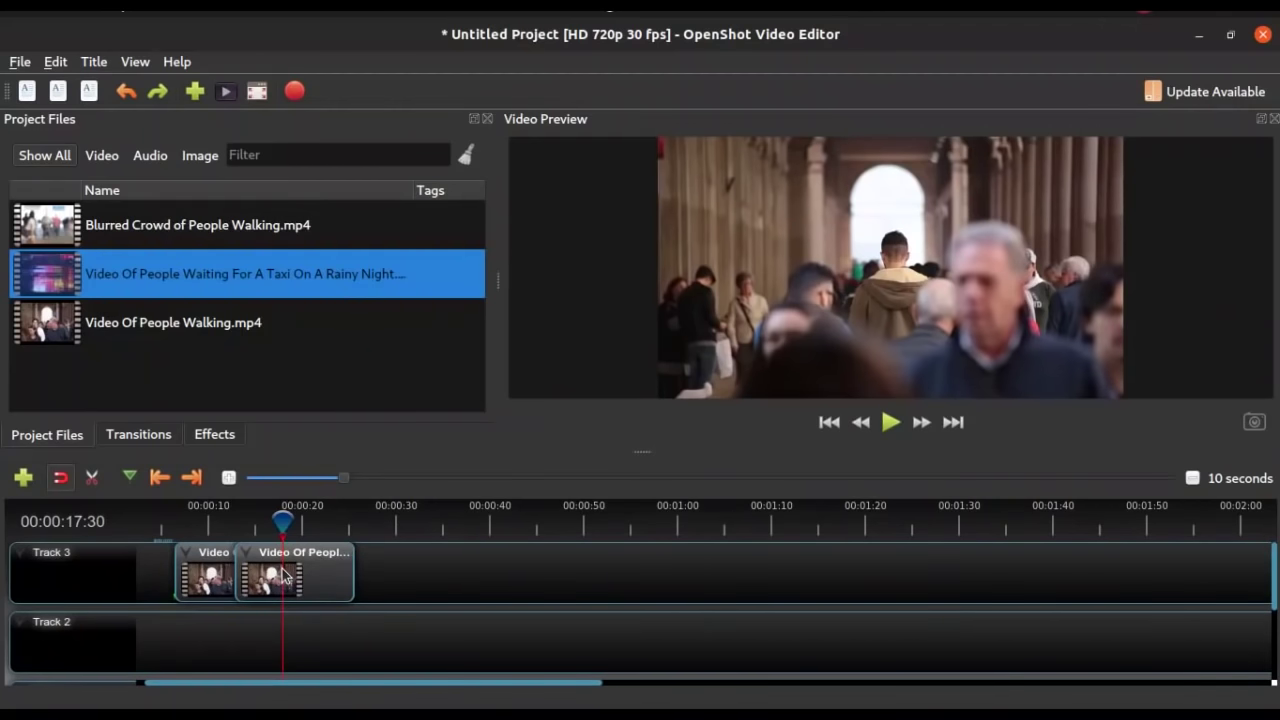
pyautogui.hotkey('ctrl', 'z')
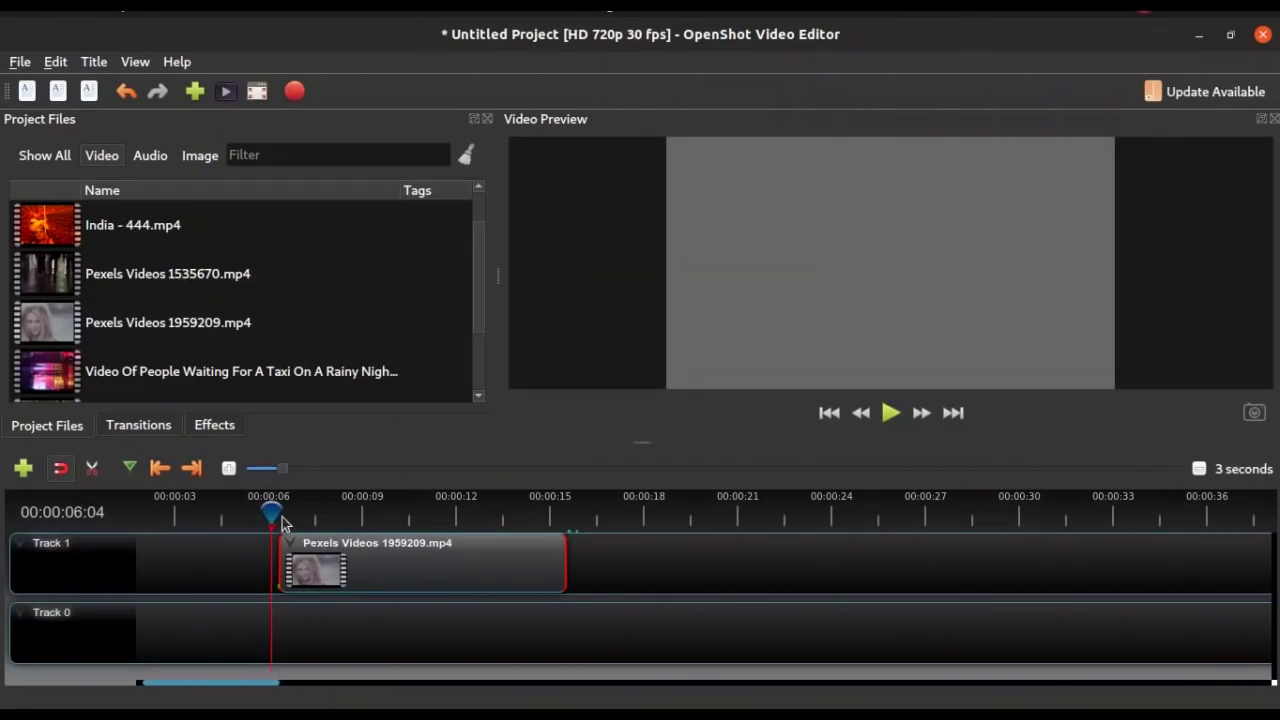
# - Jump the playhead to the end of the Pexels Videos 1959209.mp4 clip on Track 1
pyautogui.press('End')
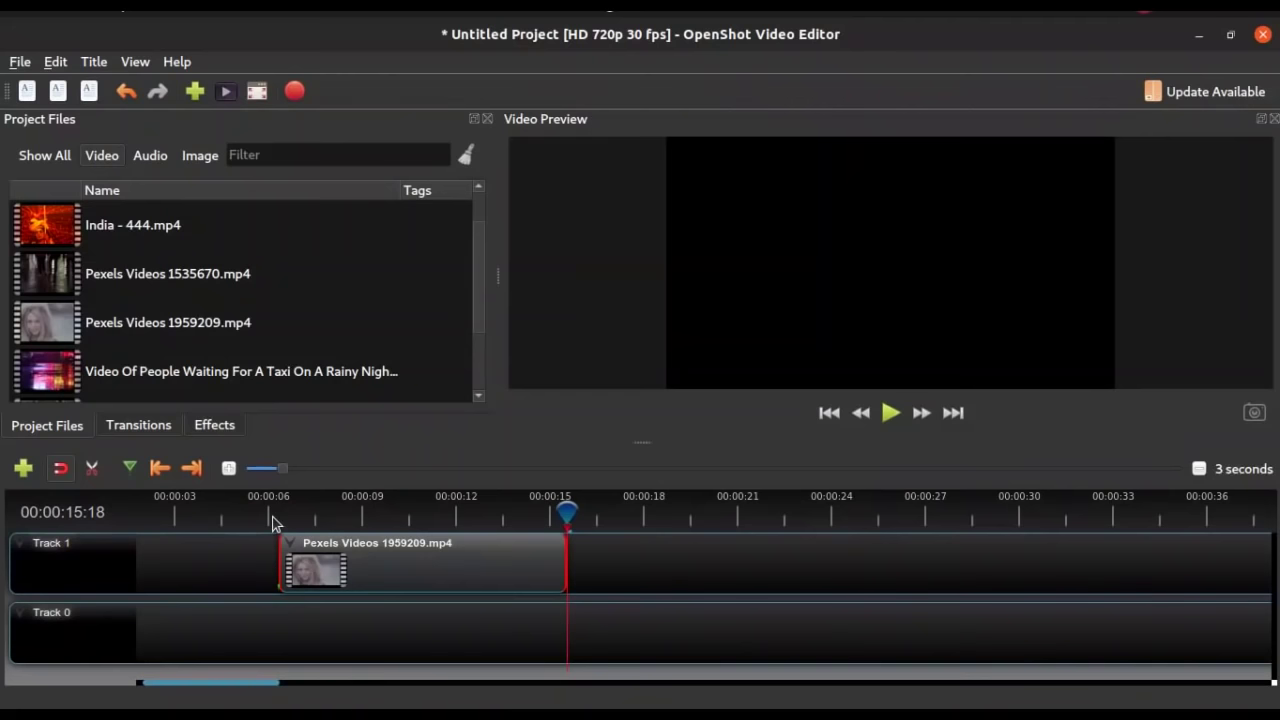
# - Play the Pexels Videos 1959209.mp4 clip from its beginning and apply Fade In (Fast) to the start of the clip
pyautogui.click(277, 515)
pyautogui.press('space')
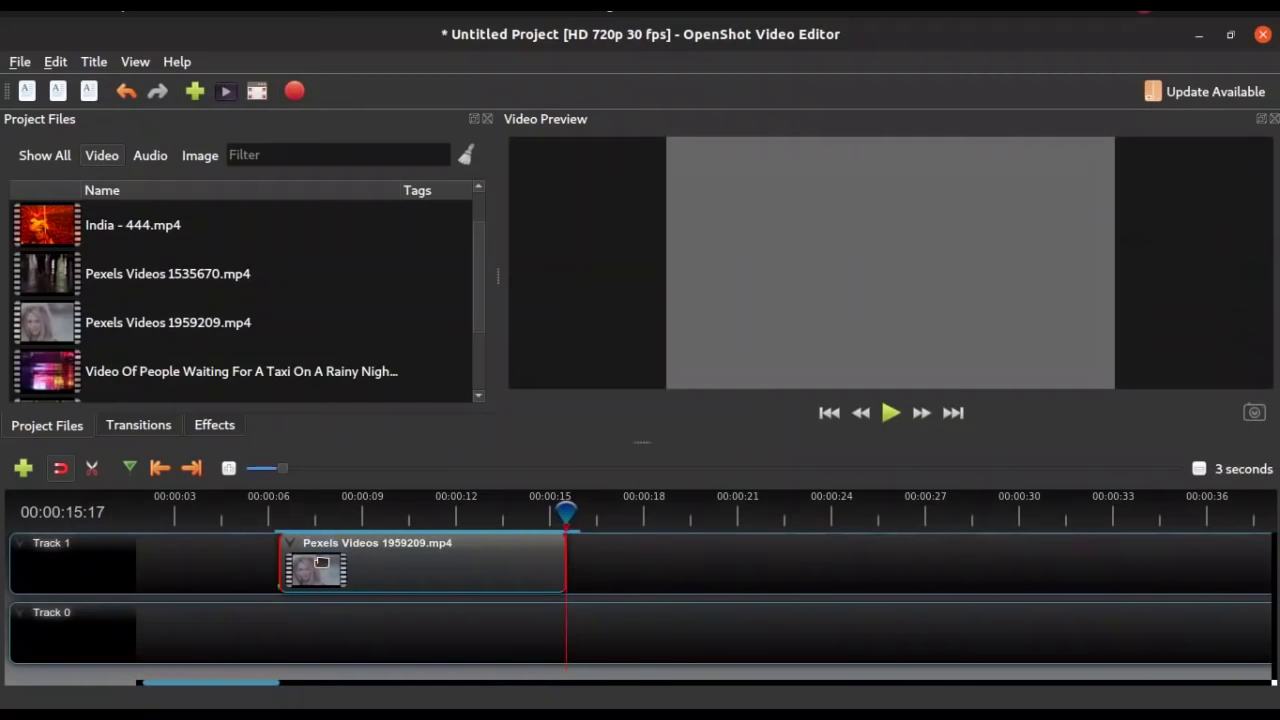
pyautogui.rightClick(321, 563)
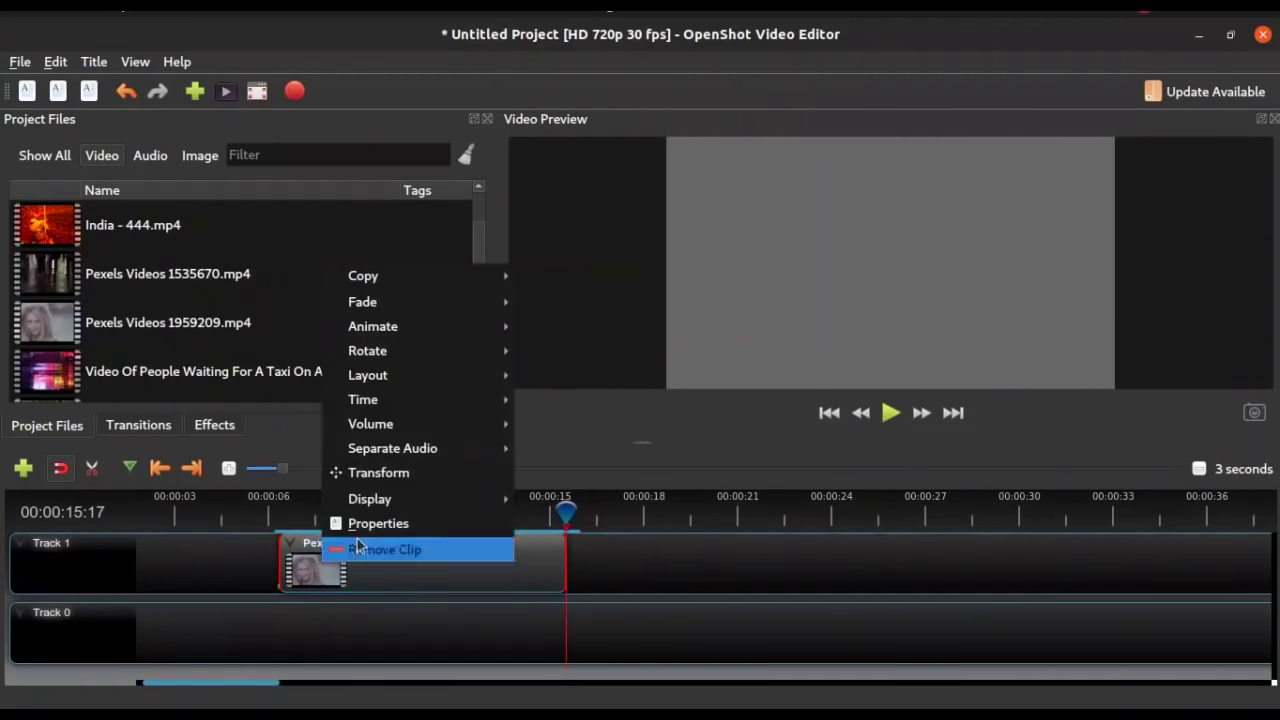
pyautogui.moveTo(447, 301)
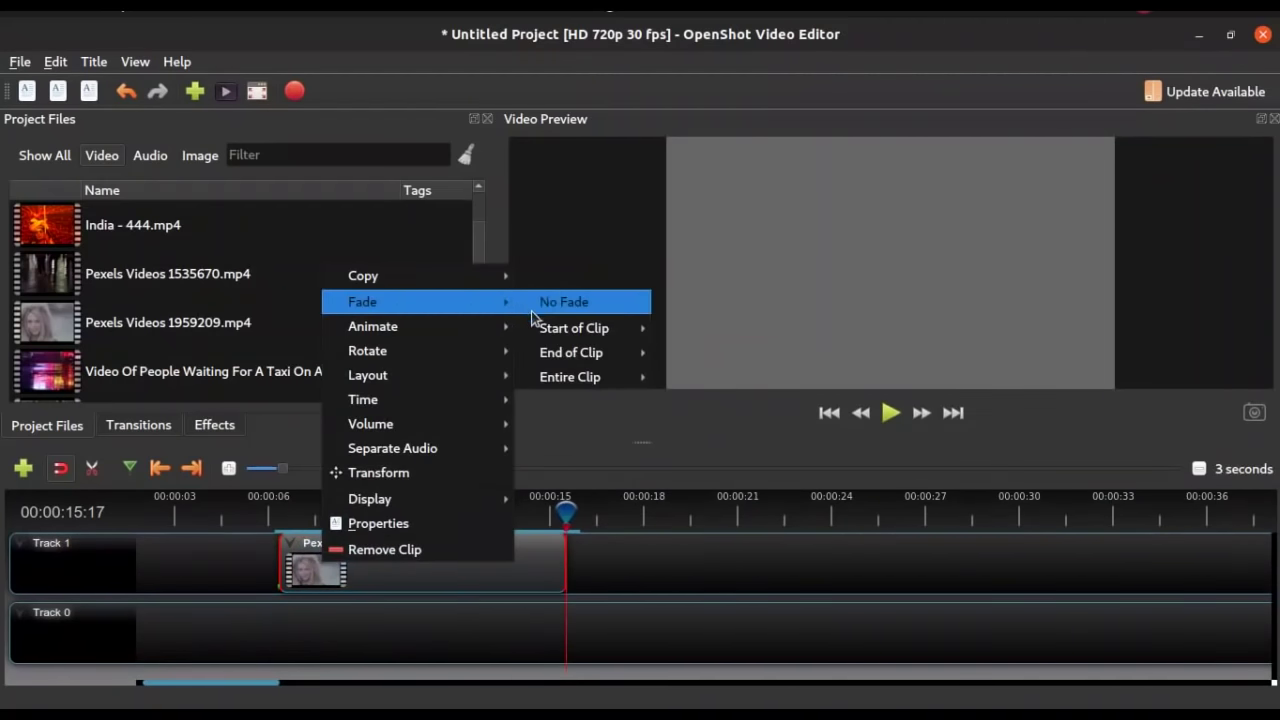
pyautogui.moveTo(552, 330)
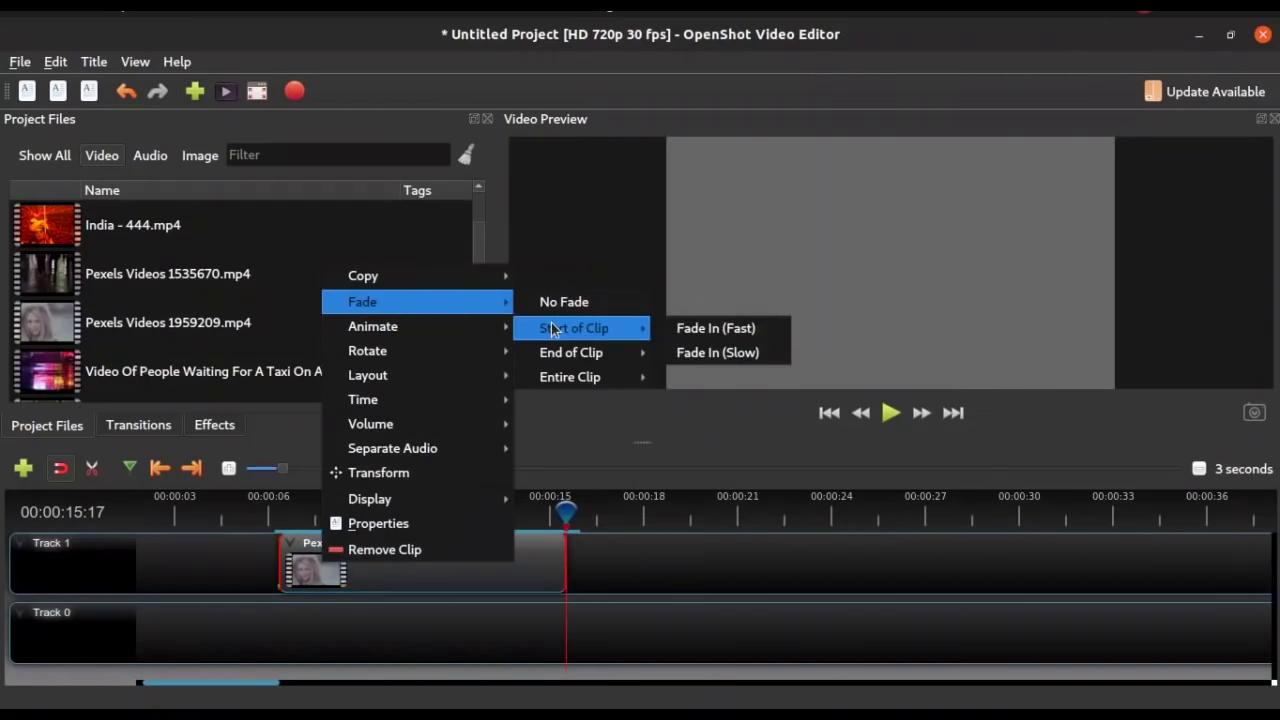
pyautogui.click(706, 326)
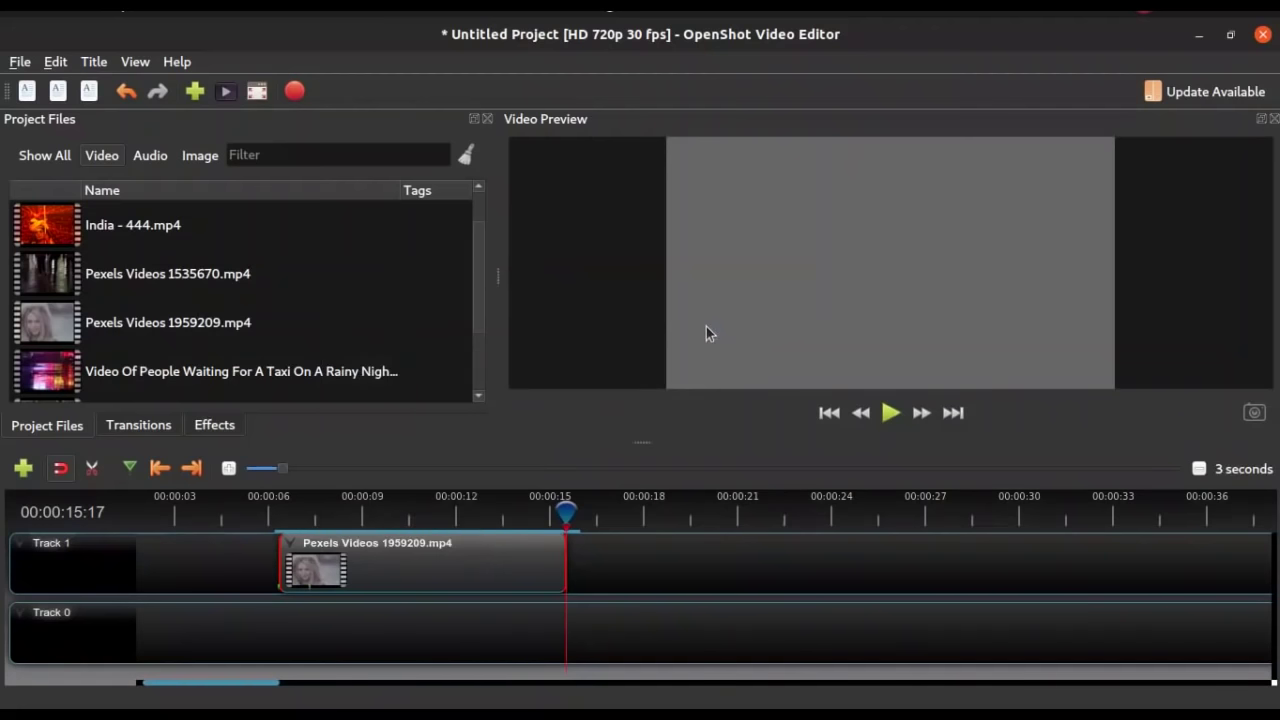
# - Play the beginning of the Pexels Videos 1959209.mp4 clip twice from just before its start to check the fade-in
pyautogui.click(268, 520)
pyautogui.press('space')
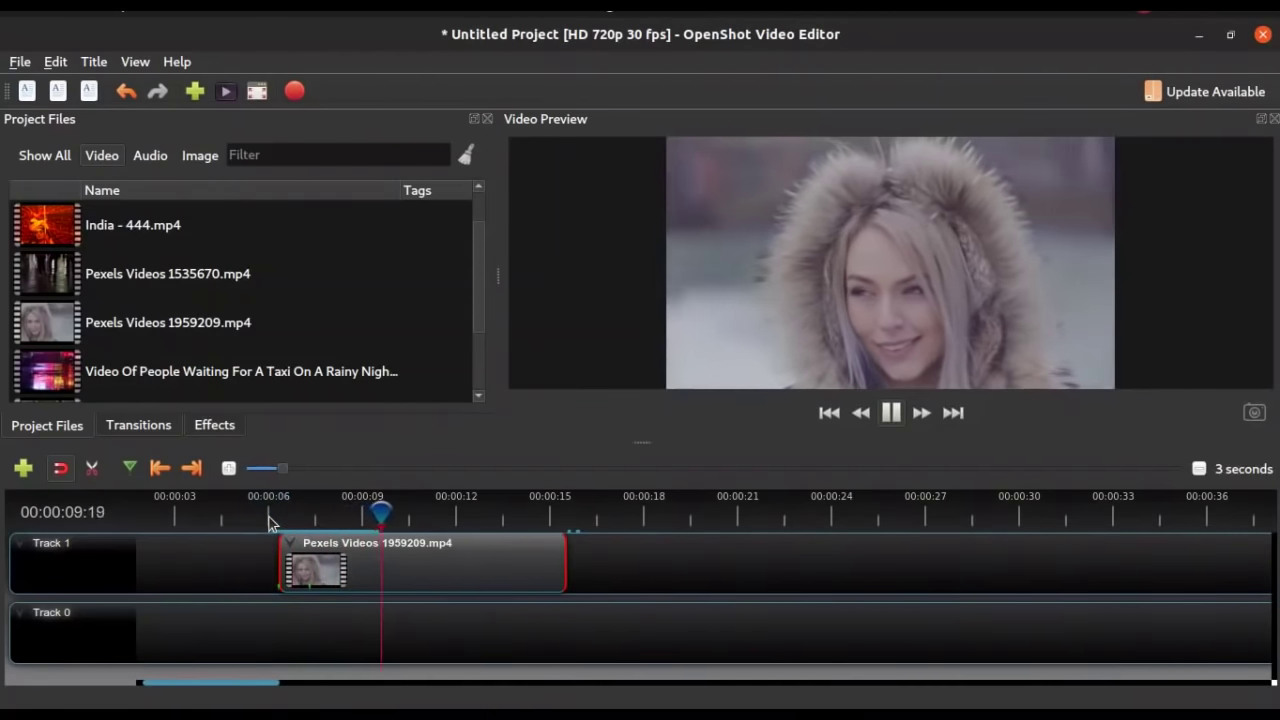
pyautogui.press('space')
pyautogui.press('space')
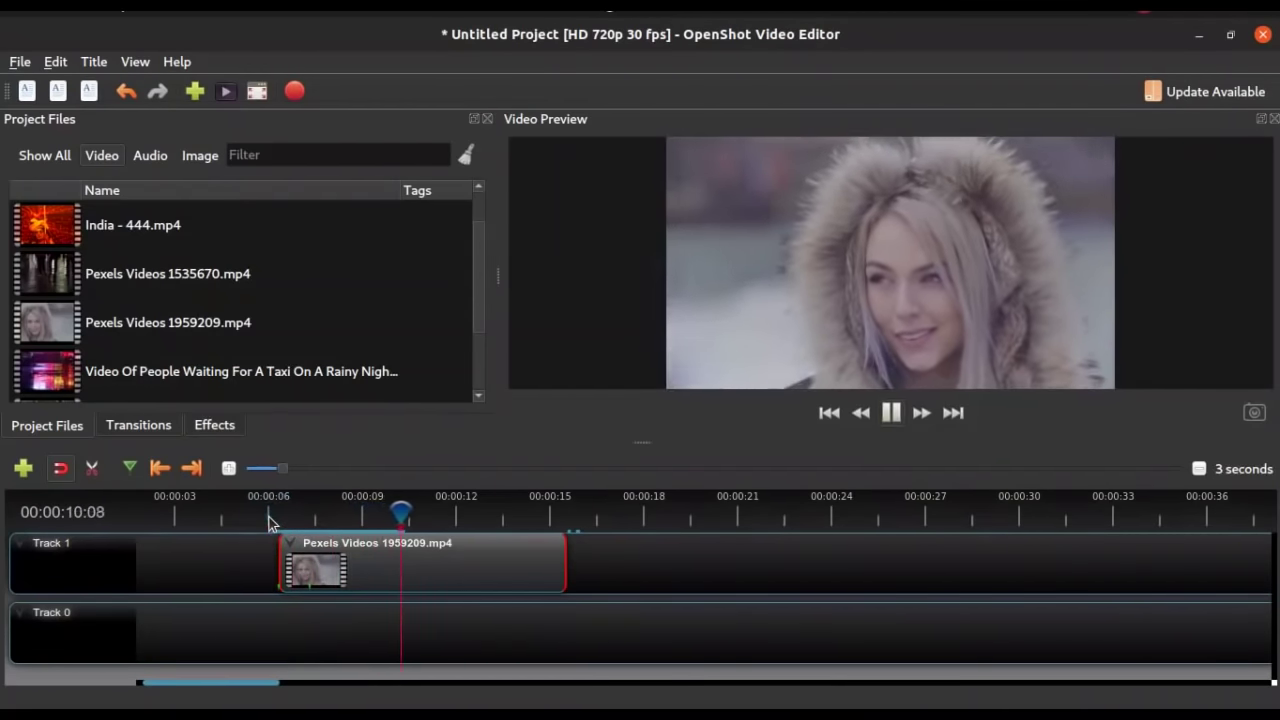
pyautogui.press('space')
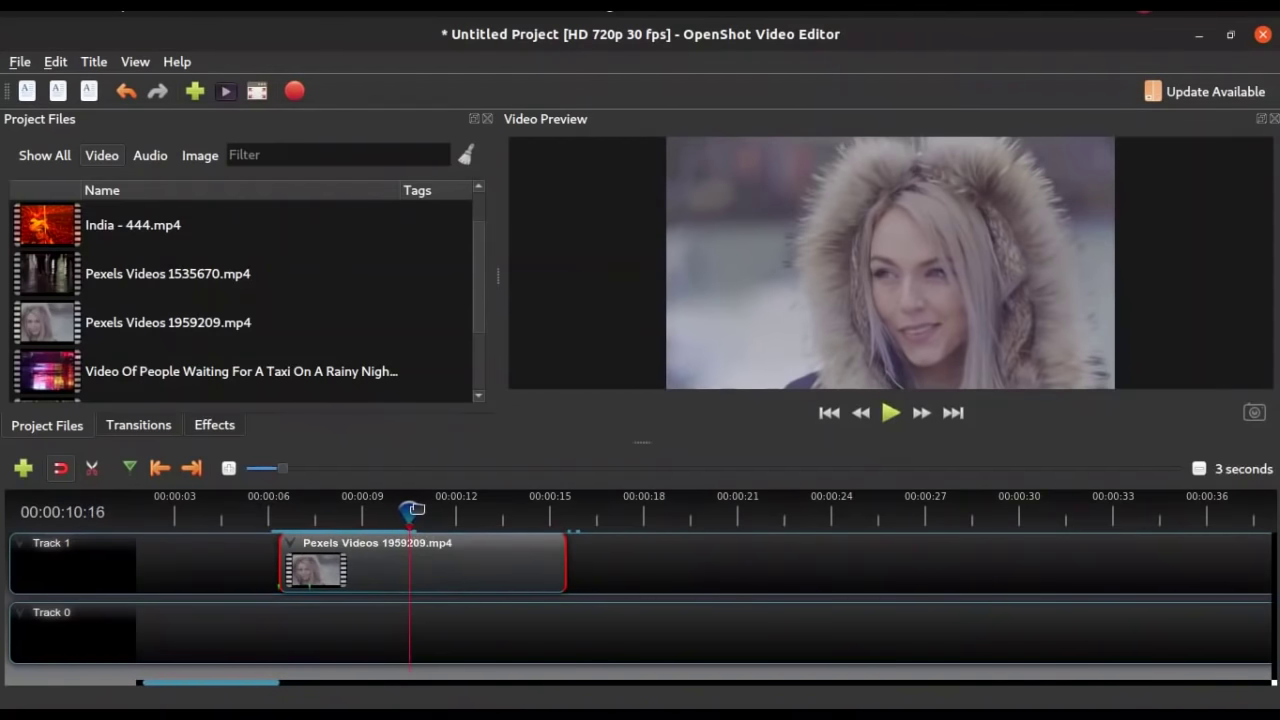
pyautogui.moveTo(410, 512); pyautogui.dragTo(256, 511)
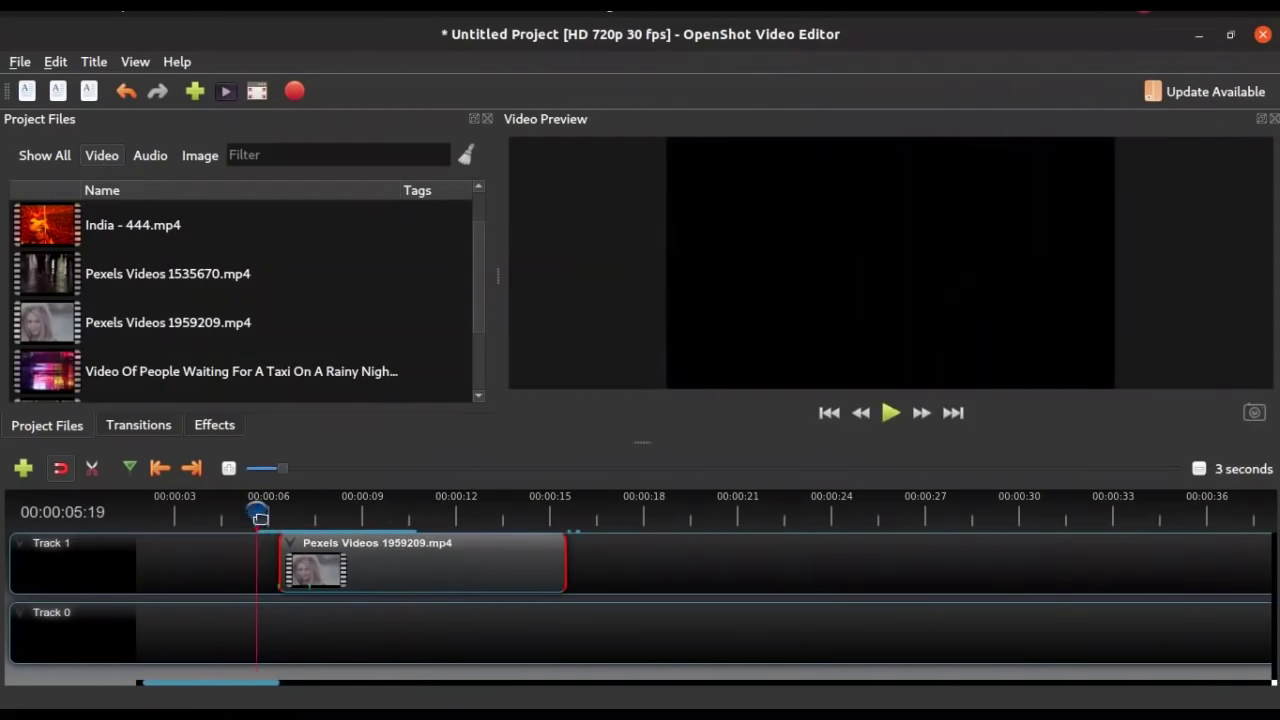
pyautogui.click(263, 560)
pyautogui.press('space')
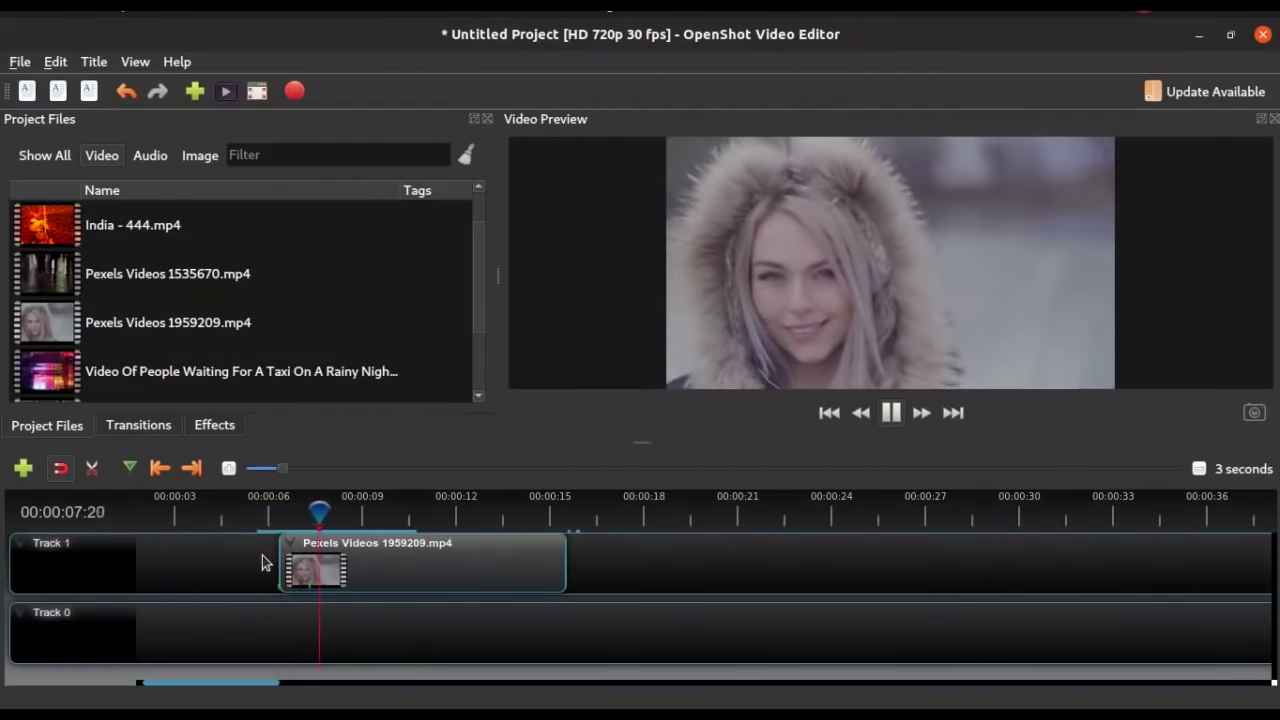
pyautogui.press('space')
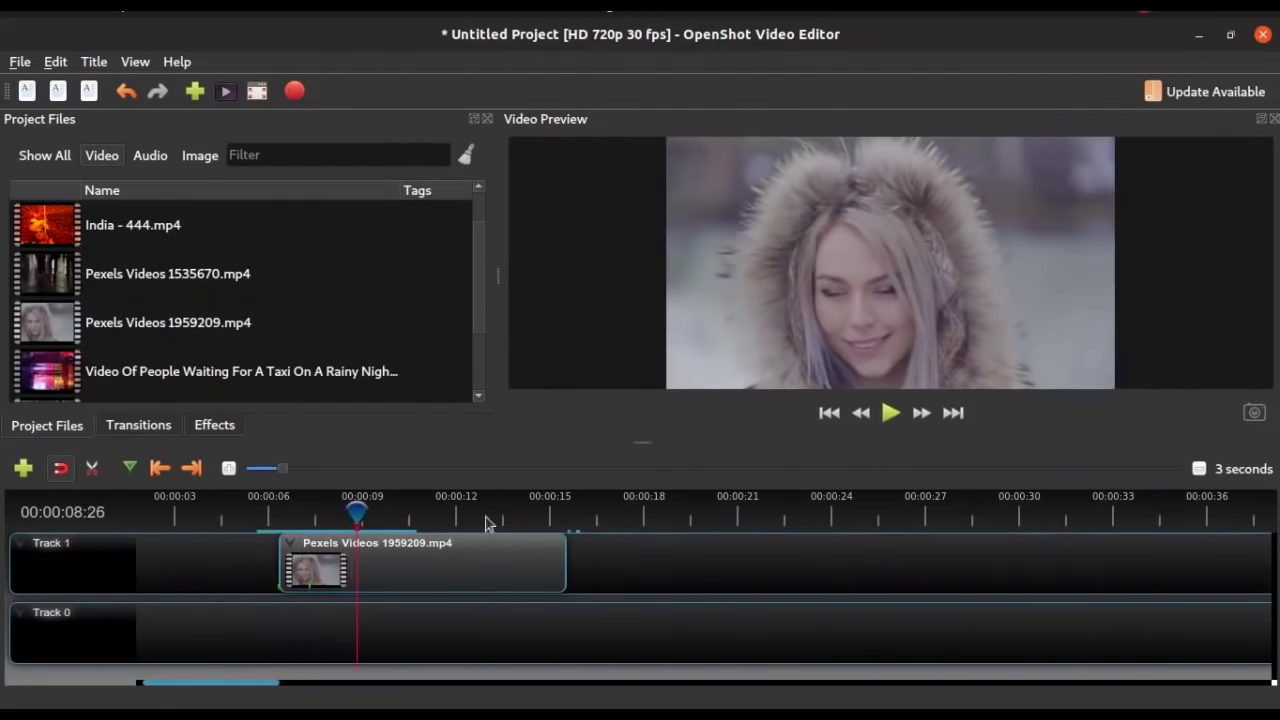
# - Apply Fade Out (Fast) to the end of the Pexels Videos 1959209.mp4 clip and play its closing seconds
pyautogui.rightClick(530, 545)
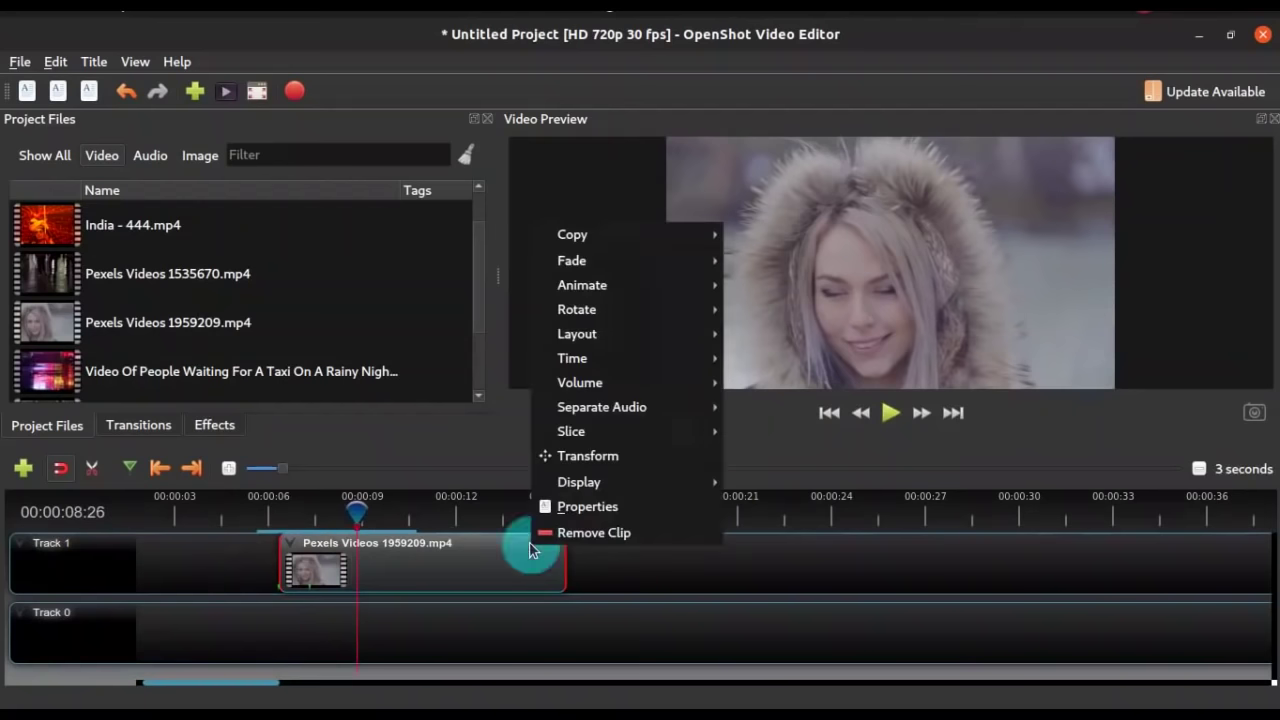
pyautogui.moveTo(680, 276)
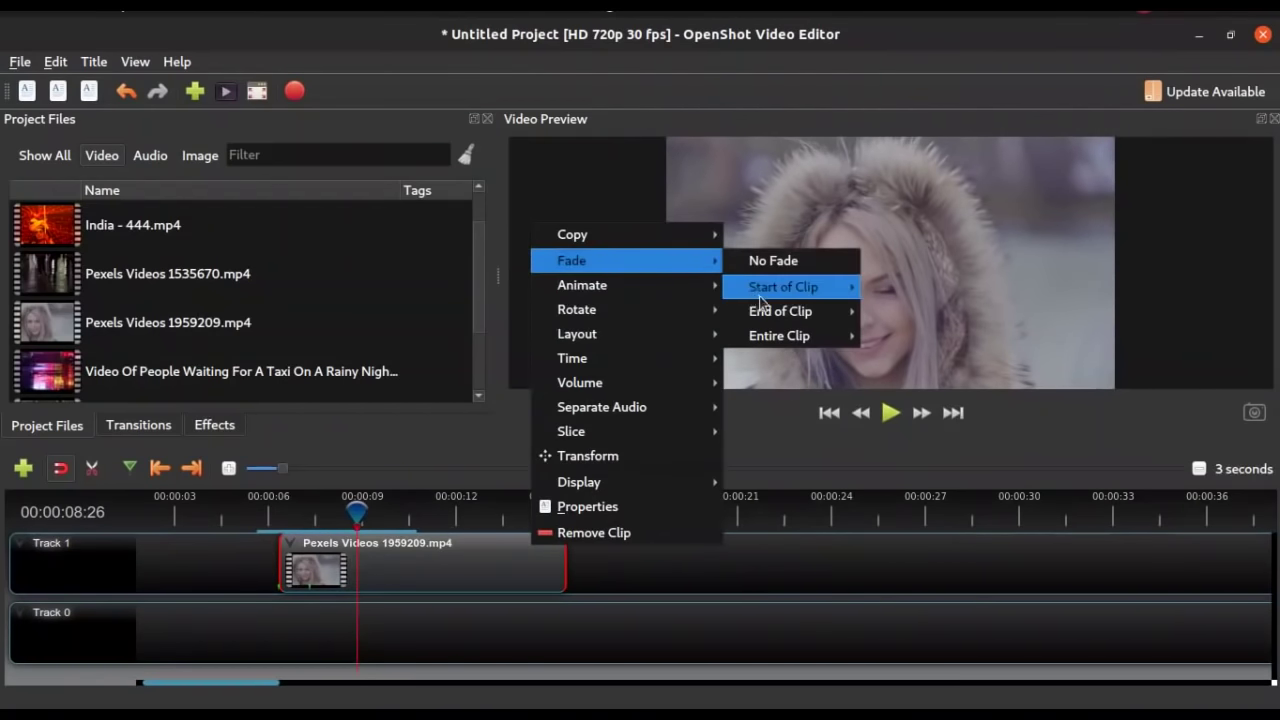
pyautogui.moveTo(771, 312)
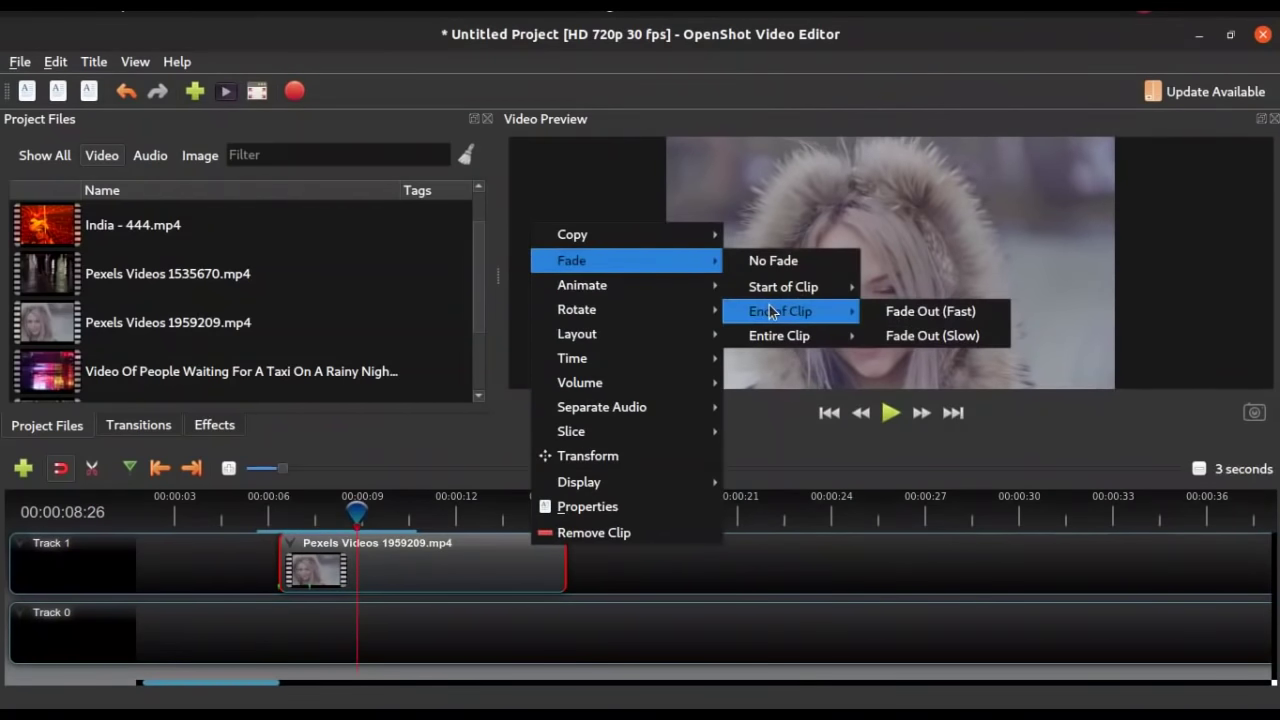
pyautogui.click(918, 313)
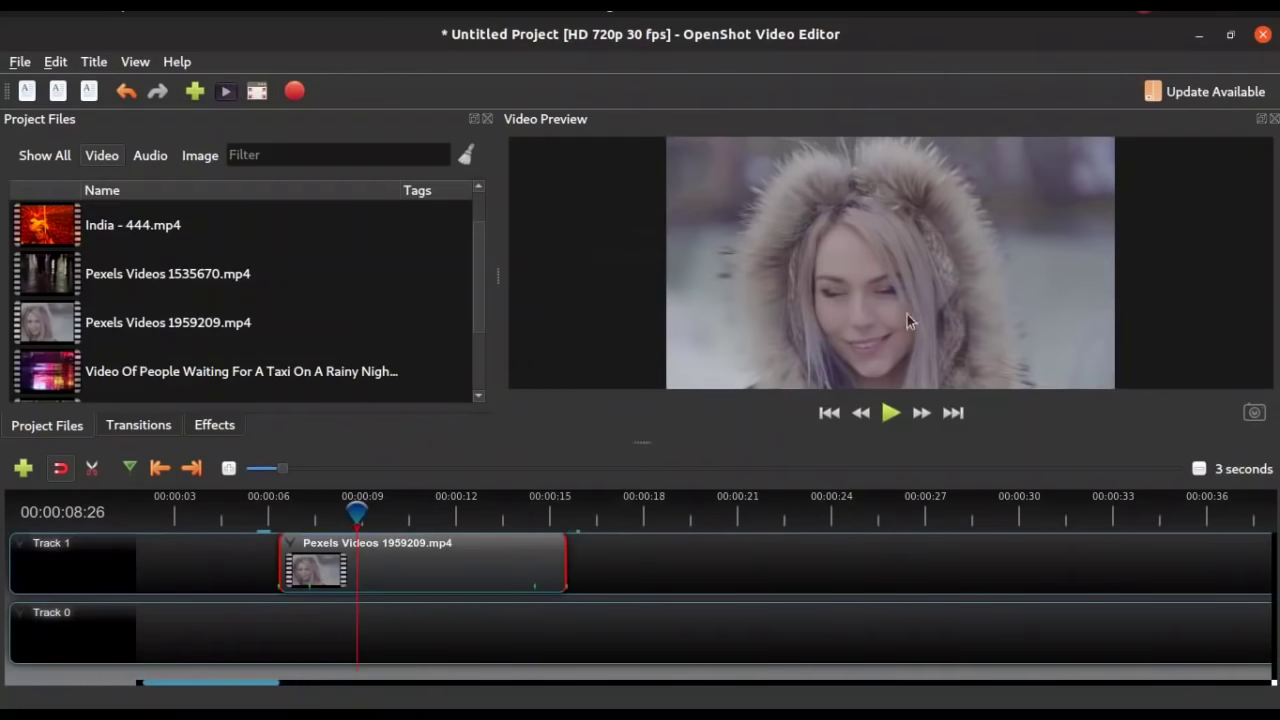
pyautogui.click(503, 518)
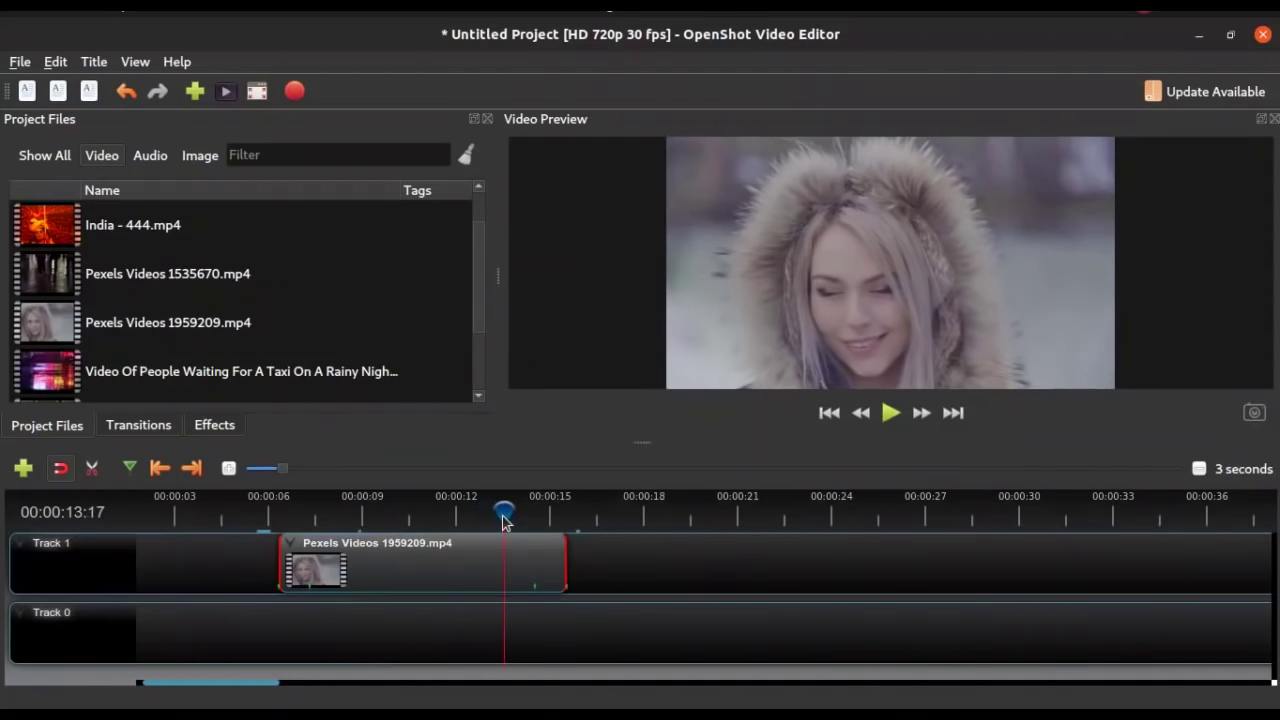
pyautogui.press('space')
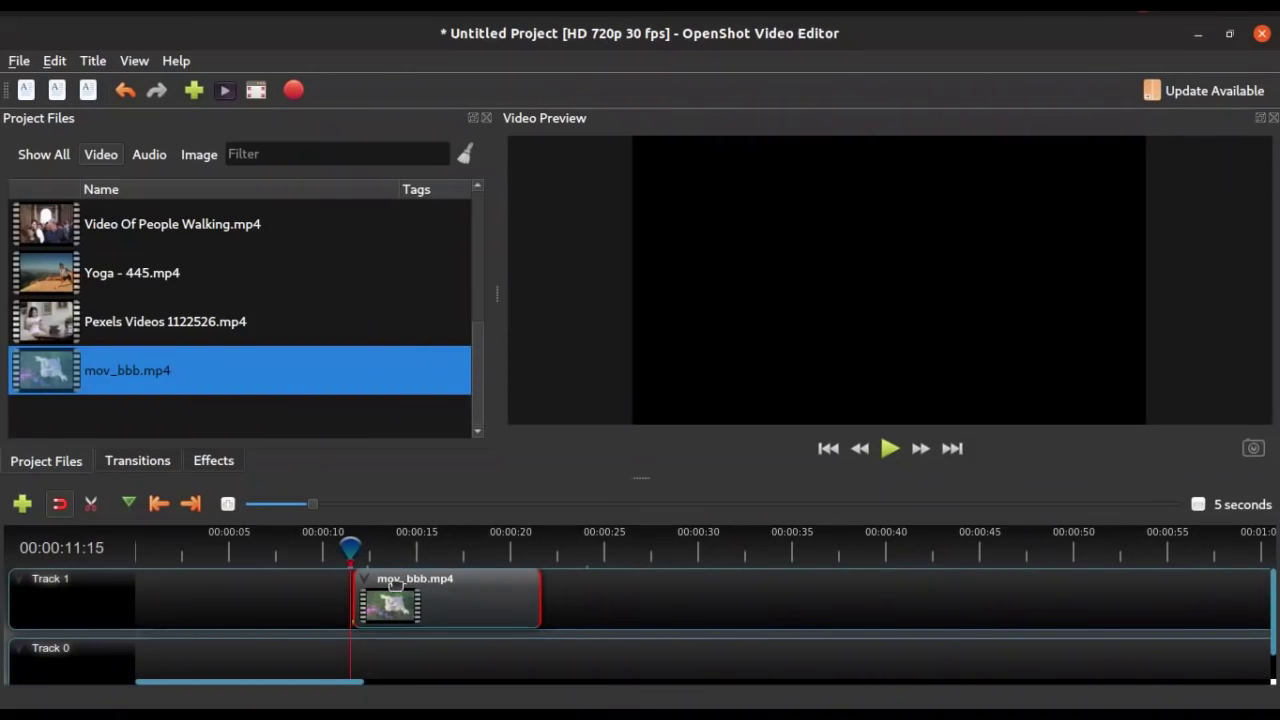
# - Play the mov_bbb.mp4 clip on Track 1 and separate its audio as a Single Clip (all channels)
pyautogui.press('space')
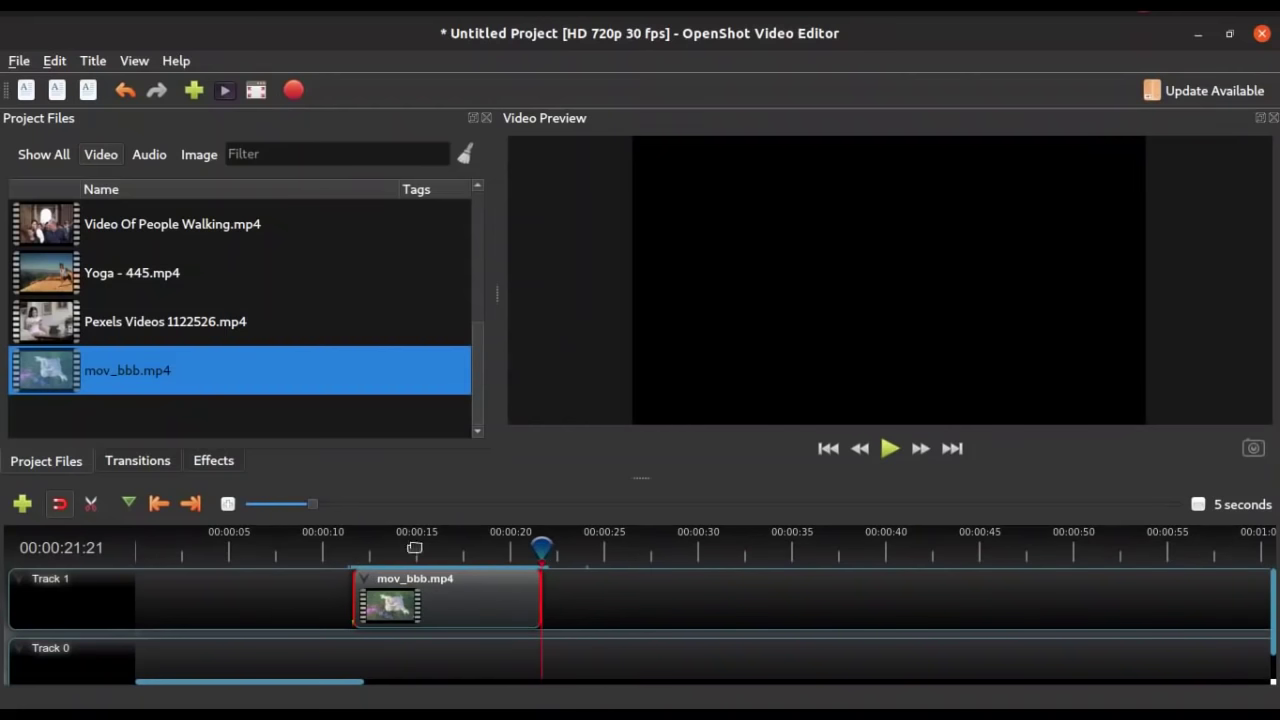
pyautogui.click(378, 548)
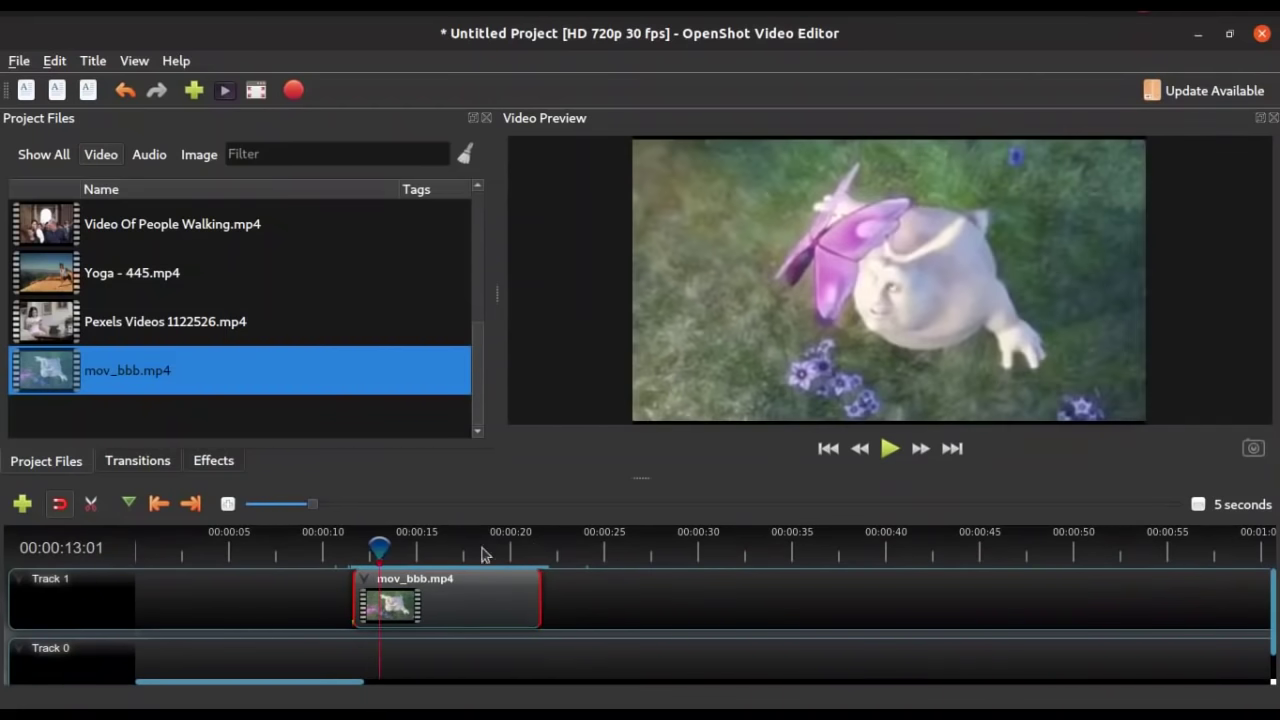
pyautogui.rightClick(437, 579)
pyautogui.moveTo(535, 441)
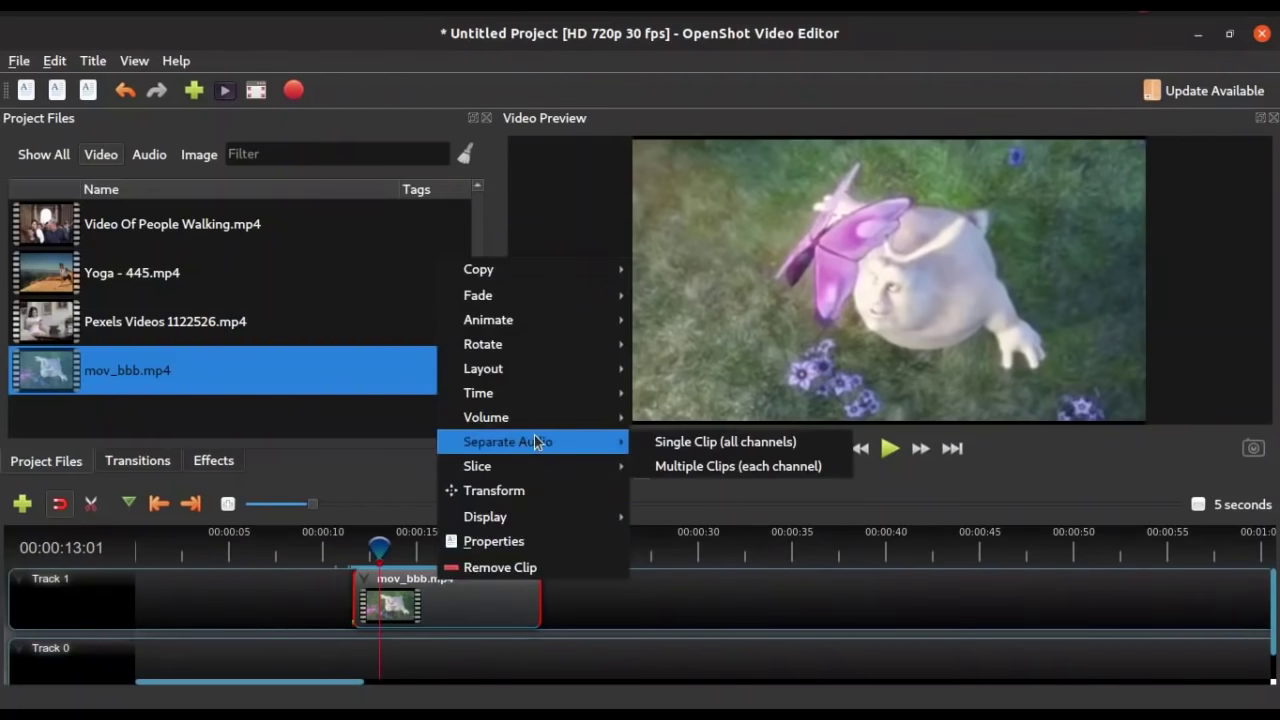
pyautogui.click(697, 442)
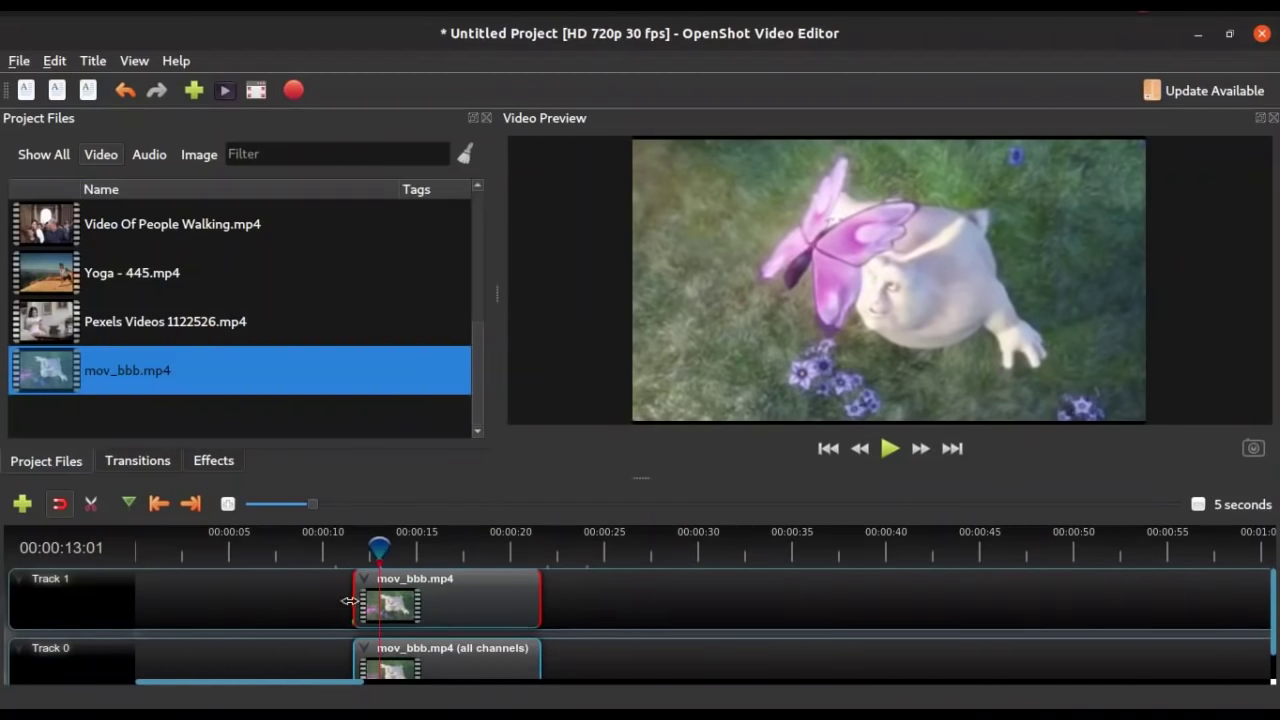
# - Play the video with its separated audio, and move the audio clip to Track 1 at about 24.5 seconds, behind the video
pyautogui.moveTo(380, 550); pyautogui.dragTo(347, 551)
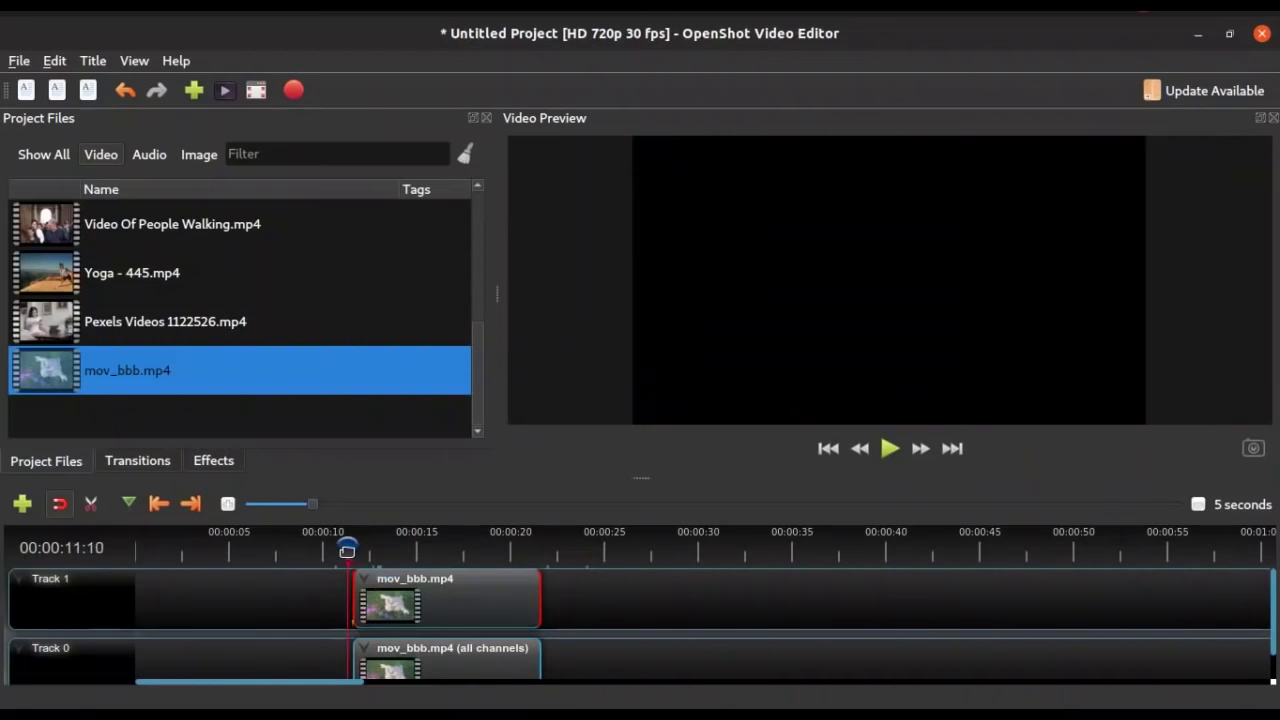
pyautogui.press('space')
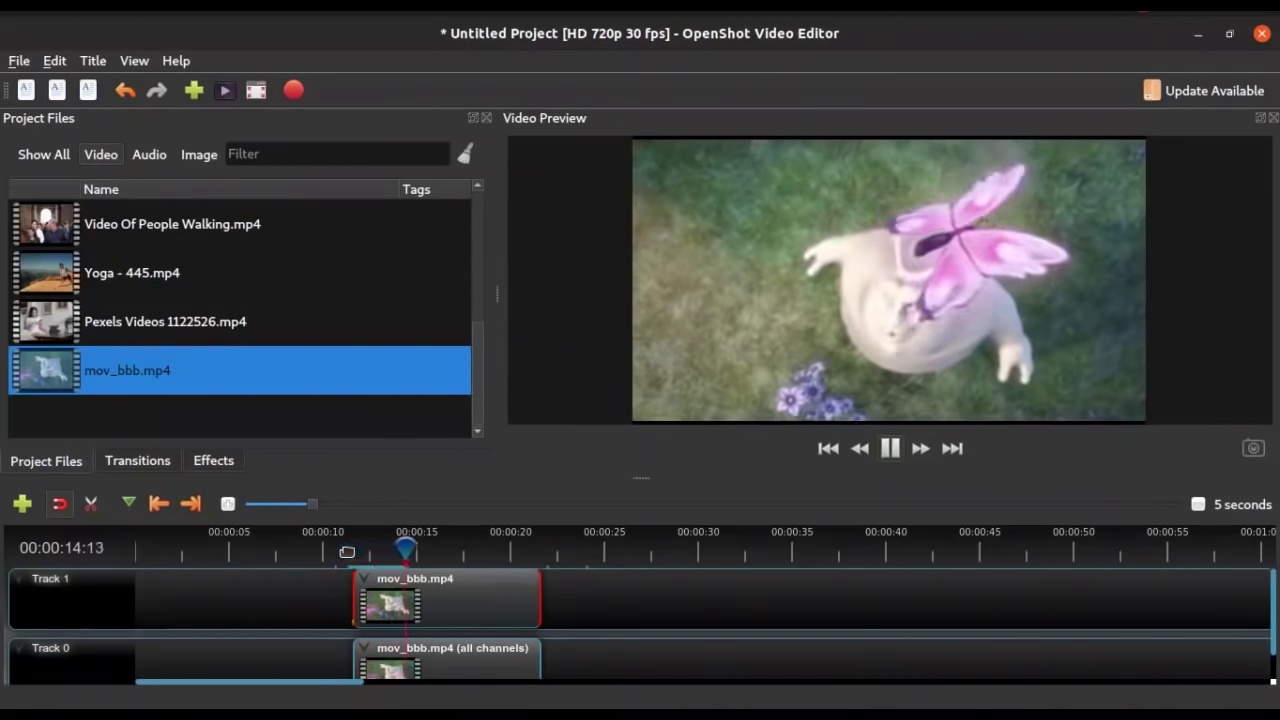
pyautogui.press('space')
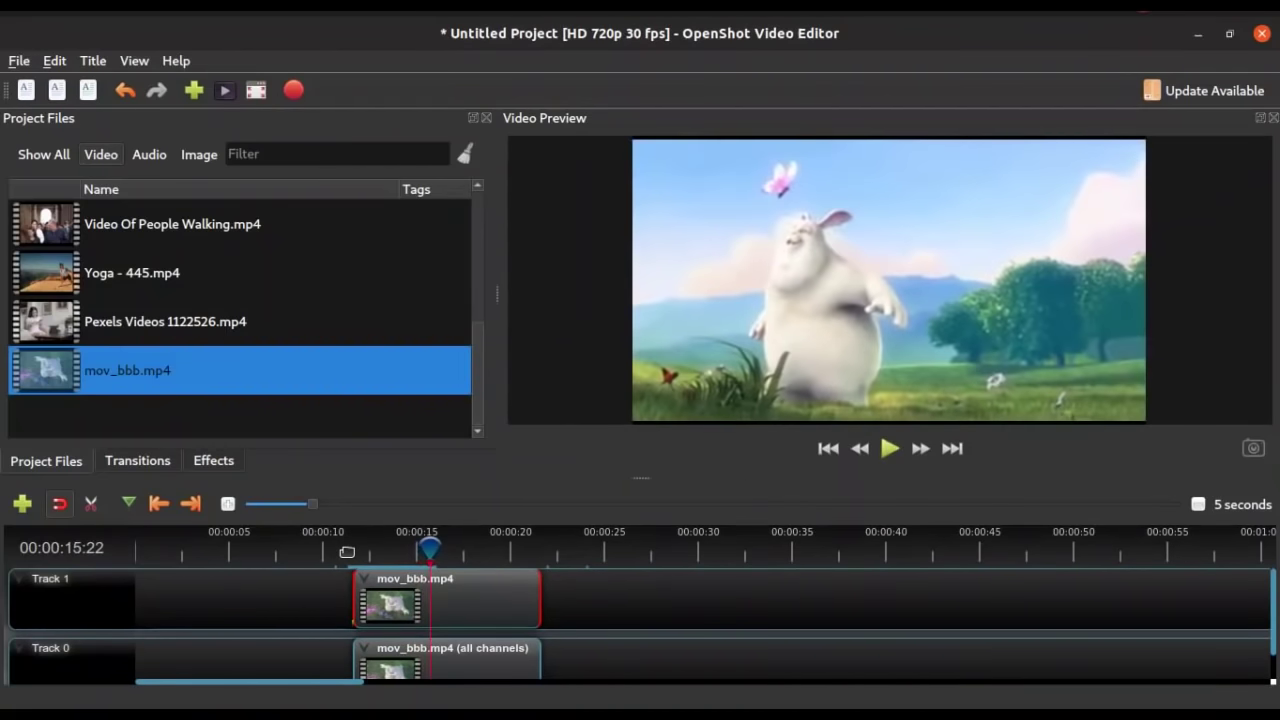
pyautogui.click(469, 651)
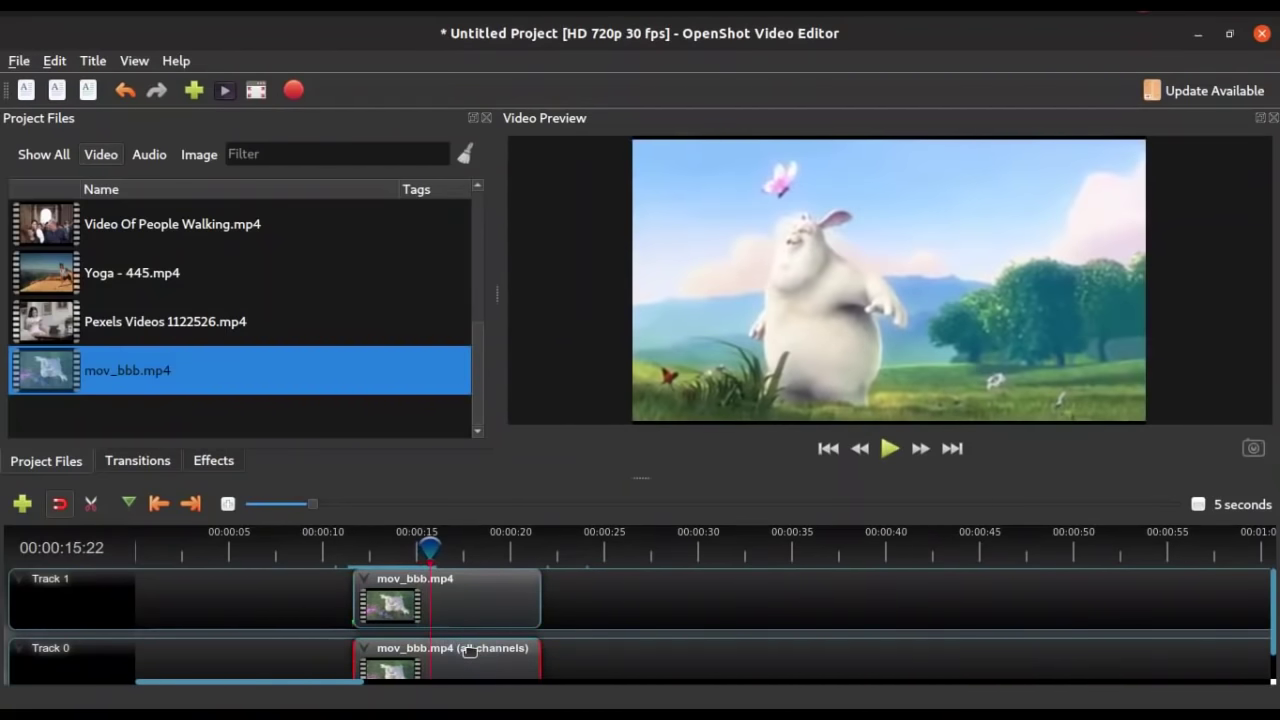
pyautogui.moveTo(469, 651); pyautogui.dragTo(711, 577)
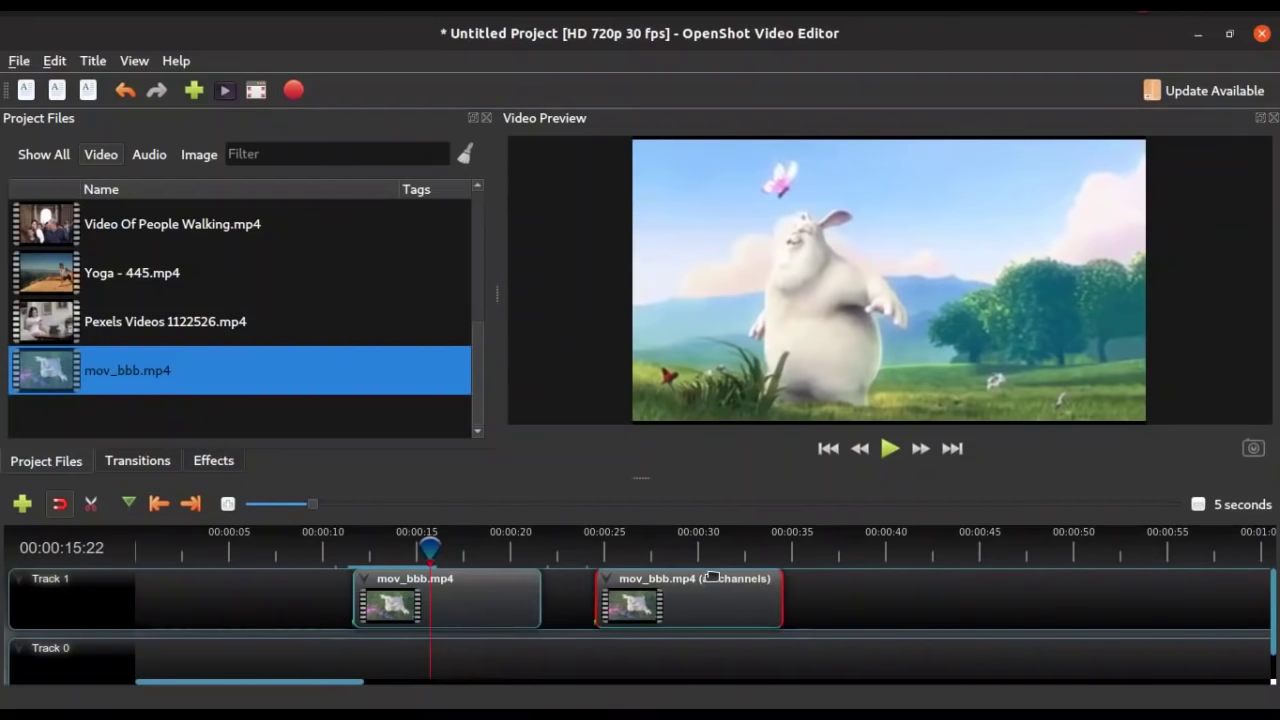
# - Play the mov_bbb.mp4 video clip without its audio and remove the separated audio clip from Track 1
pyautogui.click(343, 556)
pyautogui.press('space')
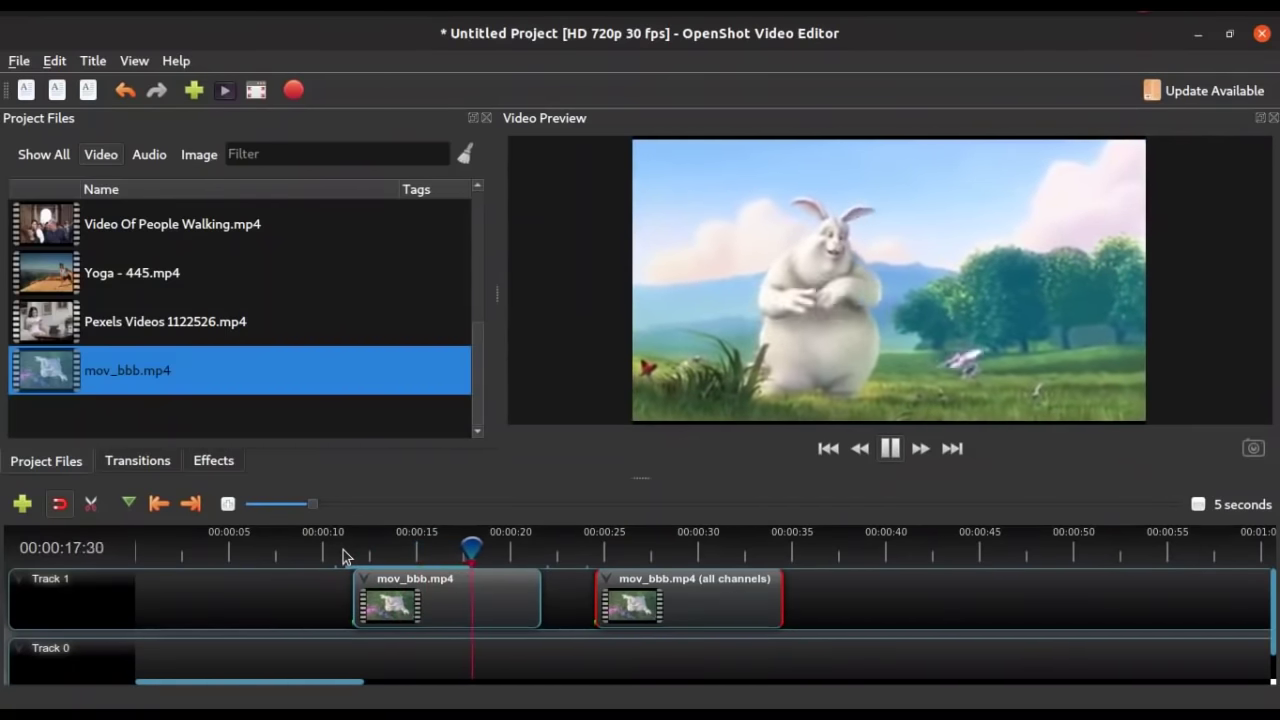
pyautogui.press('space')
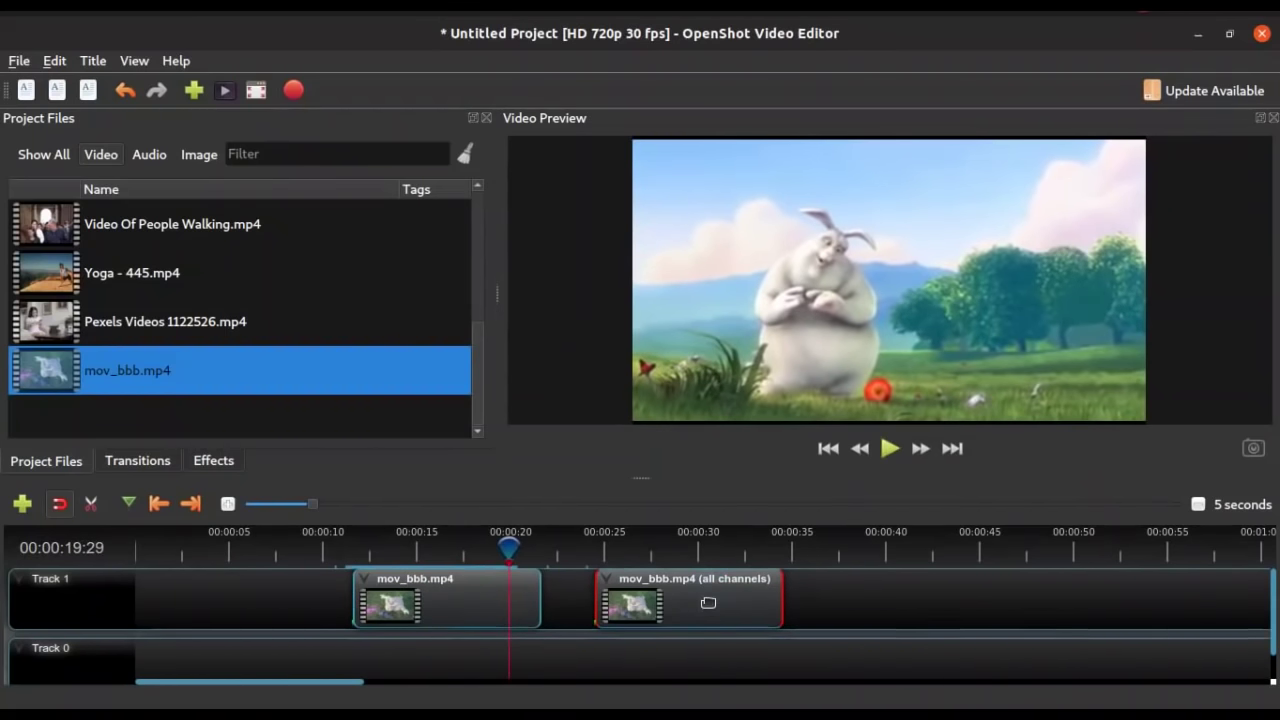
pyautogui.rightClick(708, 606)
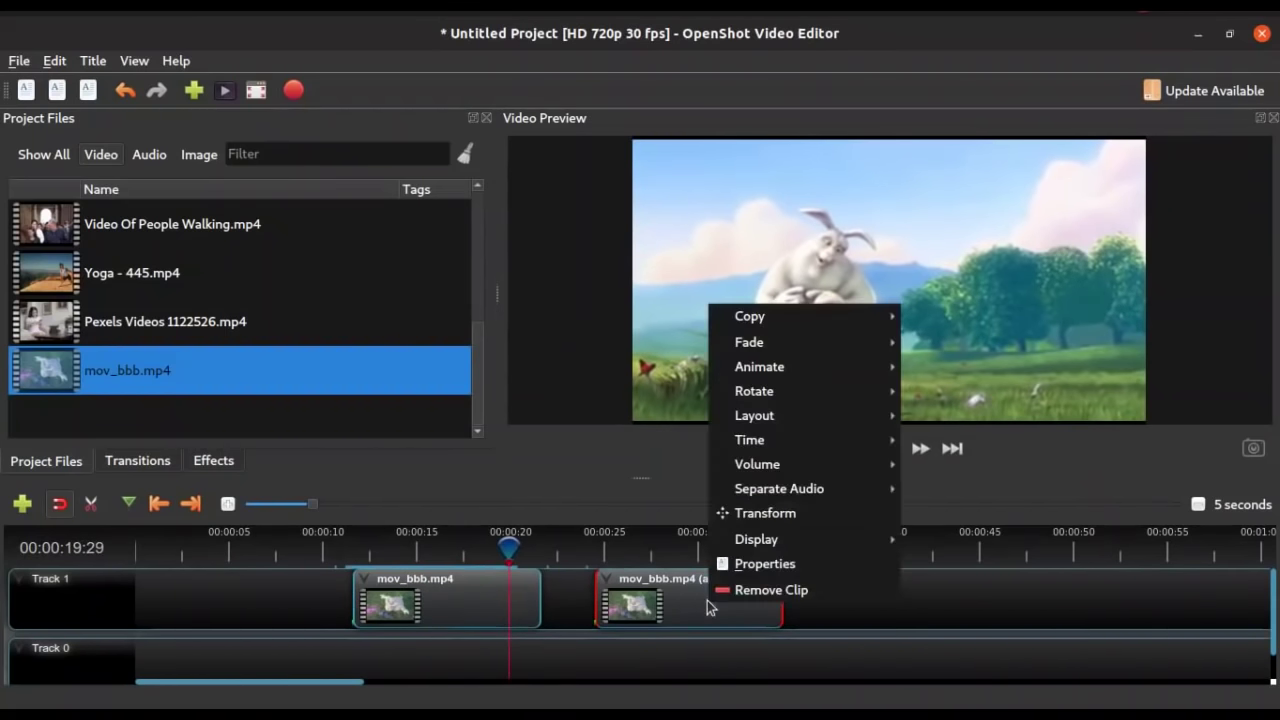
pyautogui.click(758, 588)
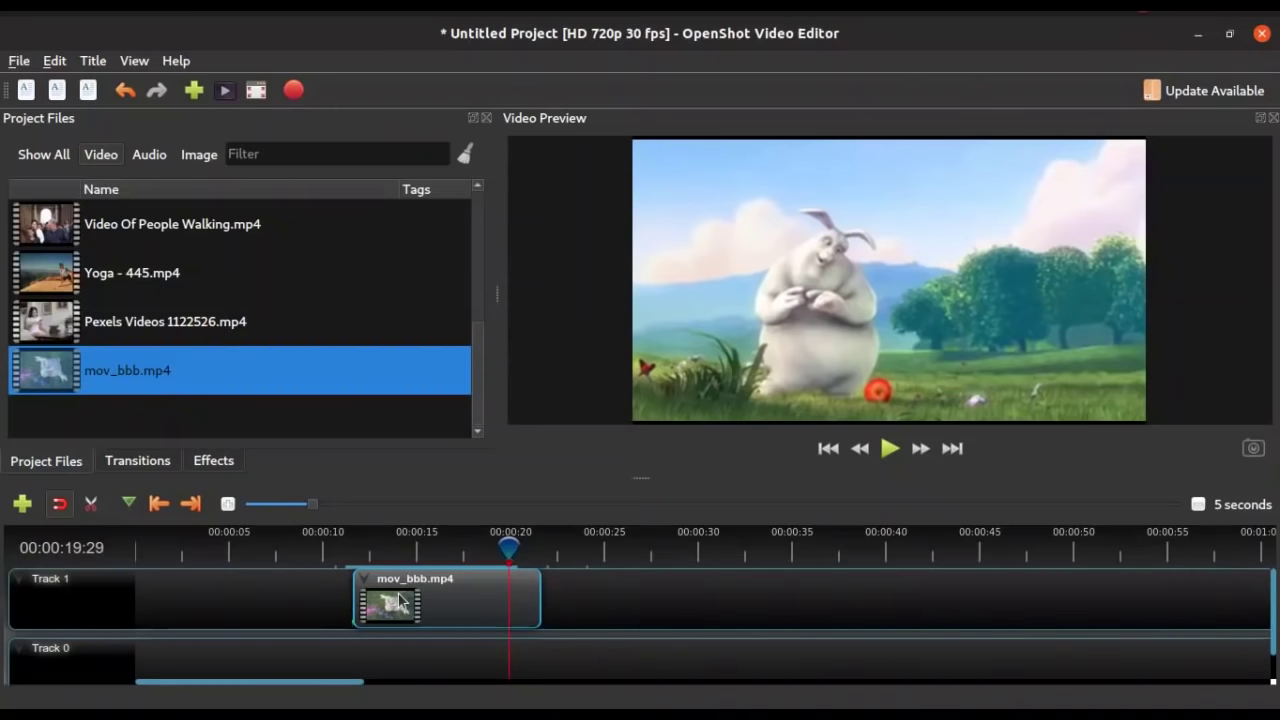
# - Switch to the file manager and import Pink_Horizon.mp3 from the youtube folder's Music subfolder into the OpenShot project files
pyautogui.hotkey('alt', 'Tab')
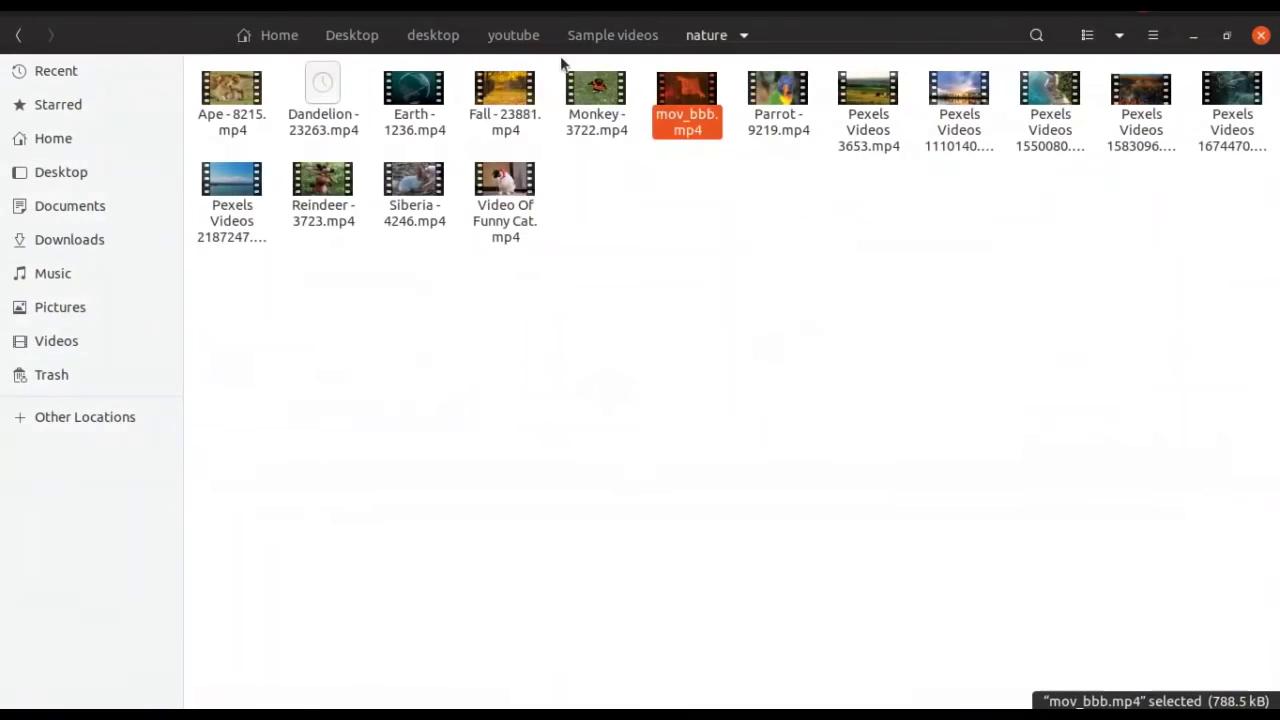
pyautogui.click(530, 35)
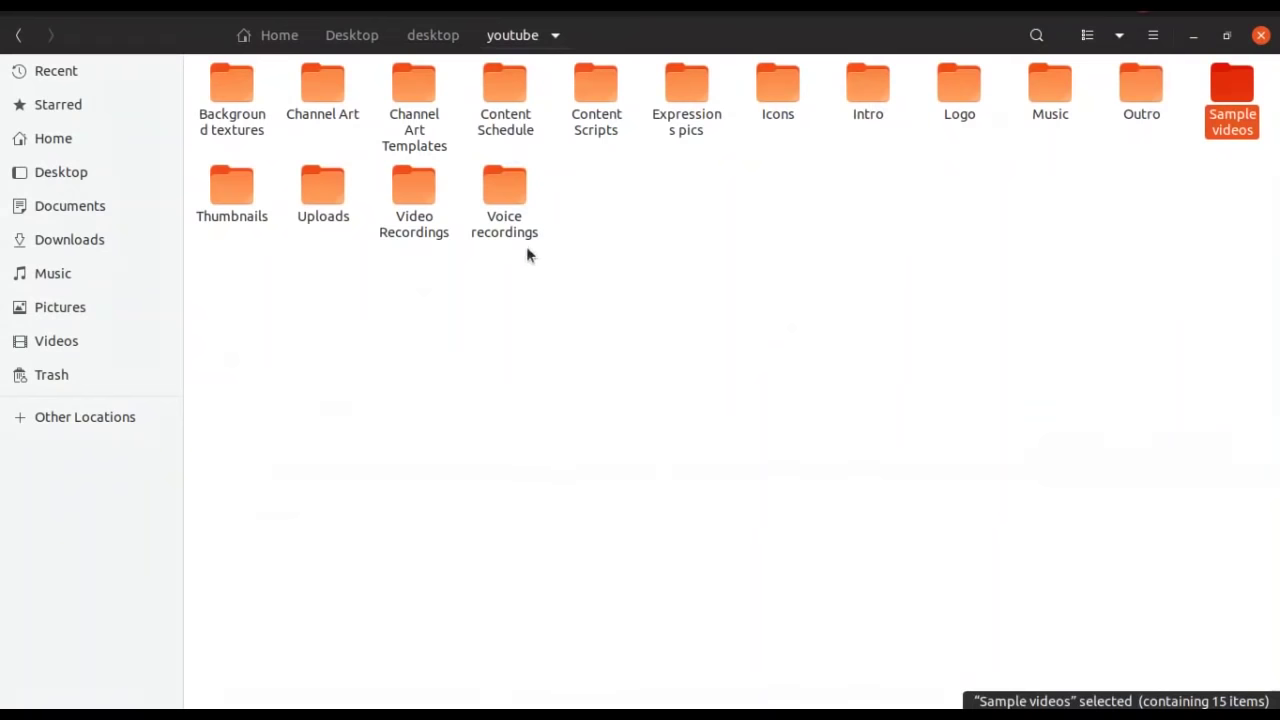
pyautogui.doubleClick(1040, 100)
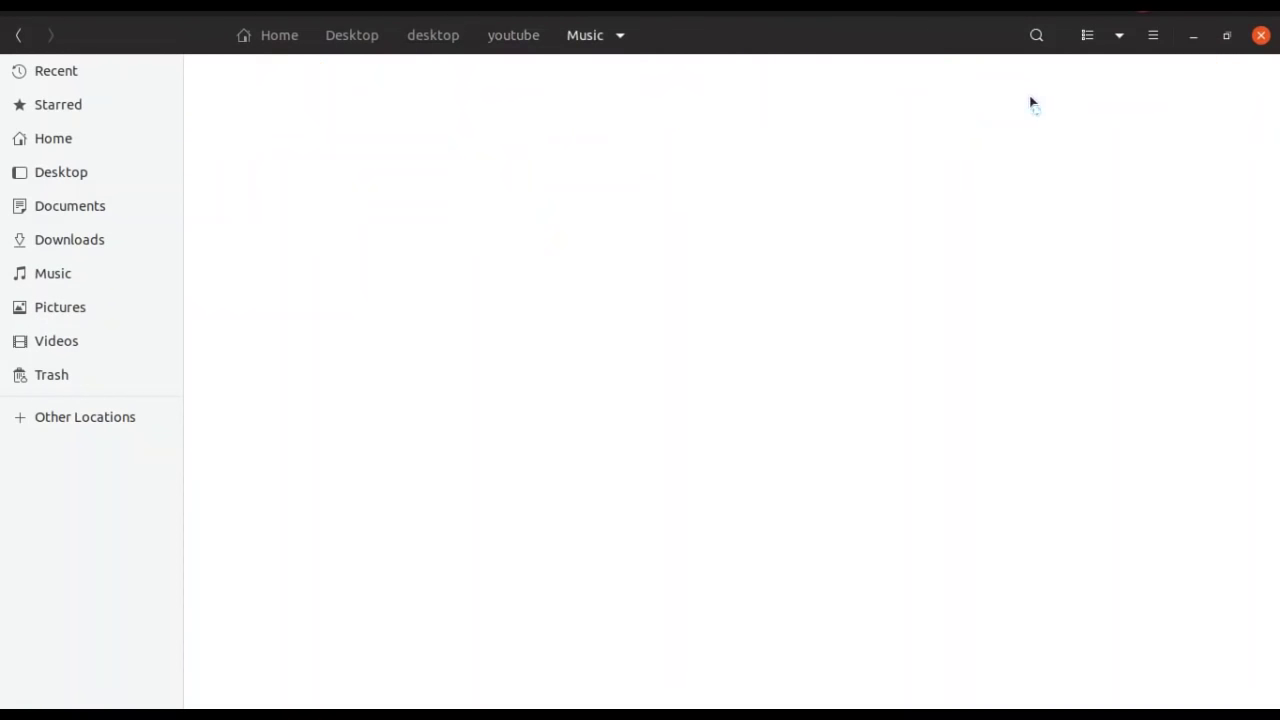
pyautogui.moveTo(955, 193); pyautogui.dragTo(389, 356)
pyautogui.hotkey('alt', 'Tab')
pyautogui.hotkey('alt', 'Tab')
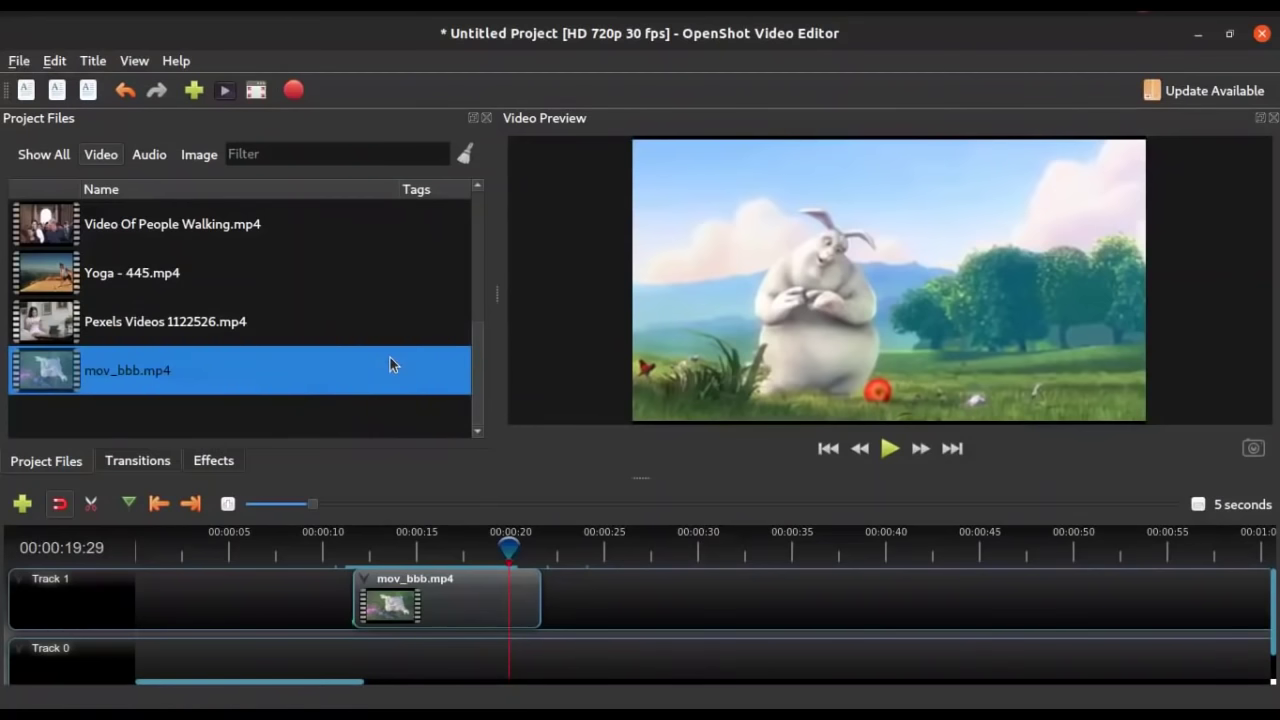
# - Filter the project files to audio and place Pink_Horizon.mp3 on Track 0, aligned with the start of the mov_bbb.mp4 clip
pyautogui.click(150, 155)
pyautogui.moveTo(167, 225); pyautogui.dragTo(352, 669)
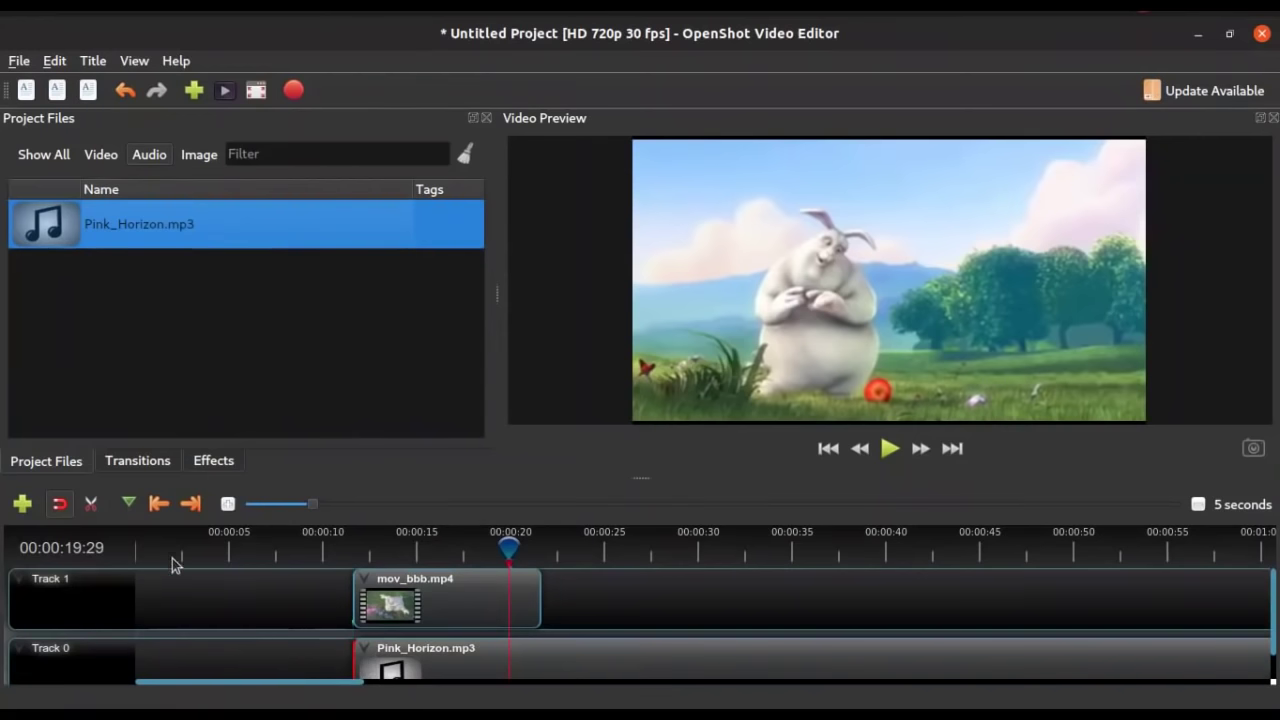
# - Slice the Pink_Horizon.mp3 clip near the end of mov_bbb.mp4, delete the remainder, and play the timeline from just before the clips
pyautogui.click(91, 505)
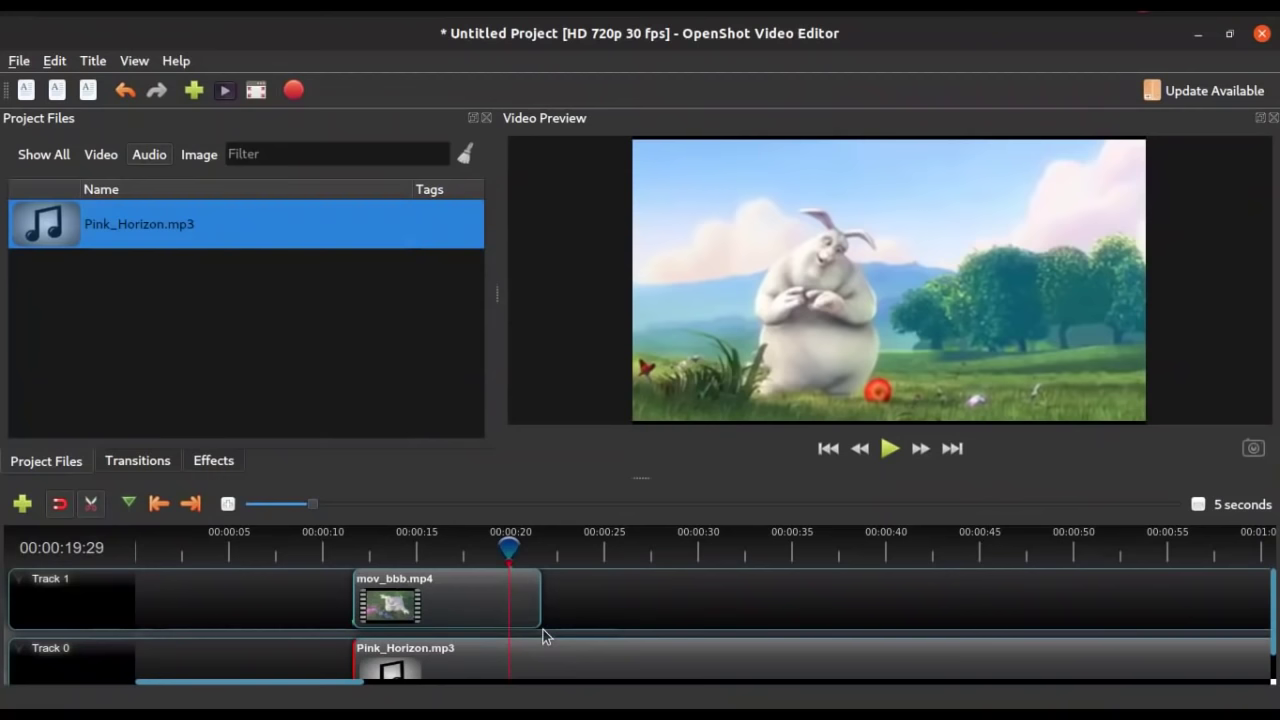
pyautogui.click(547, 655)
pyautogui.click(91, 503)
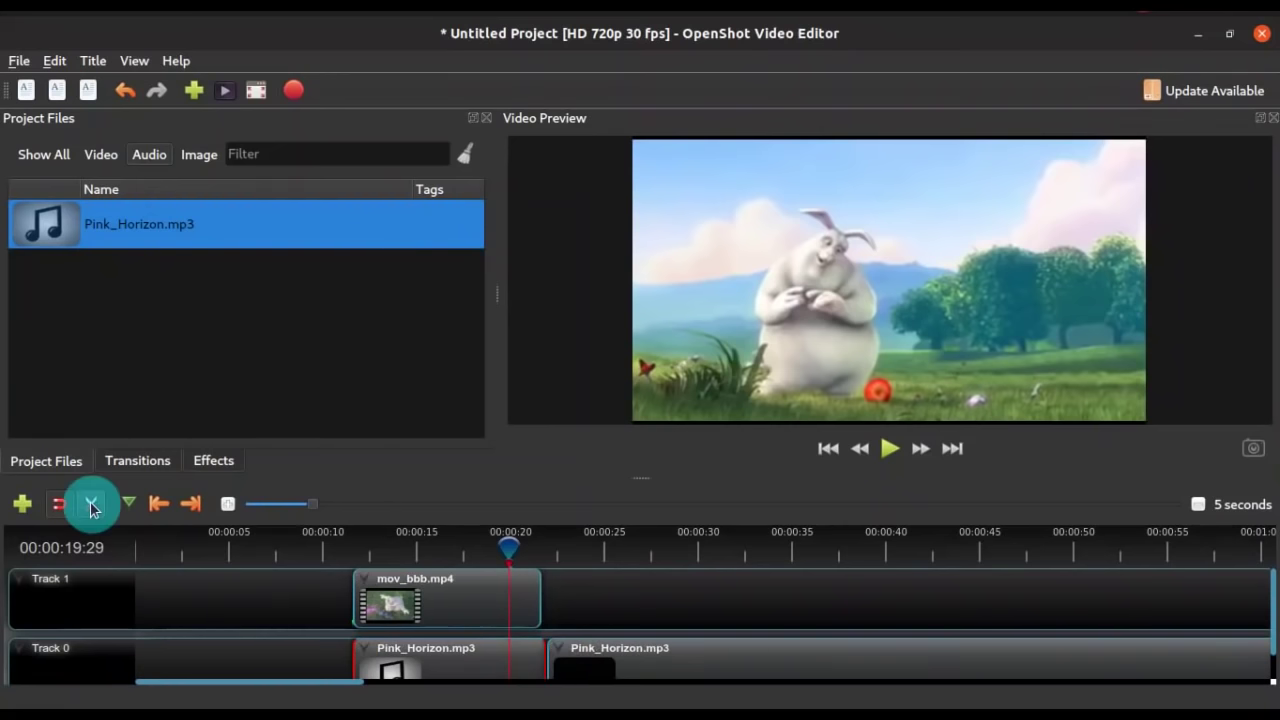
pyautogui.click(603, 646)
pyautogui.press('Delete')
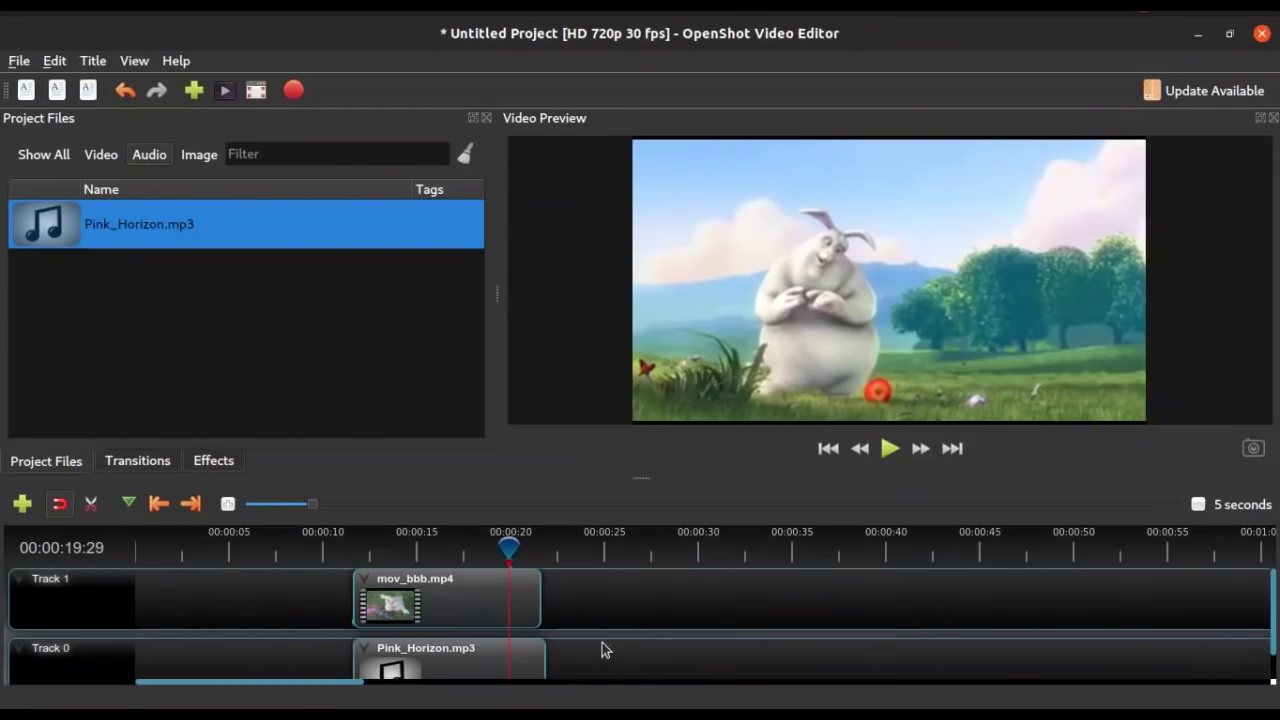
pyautogui.click(339, 550)
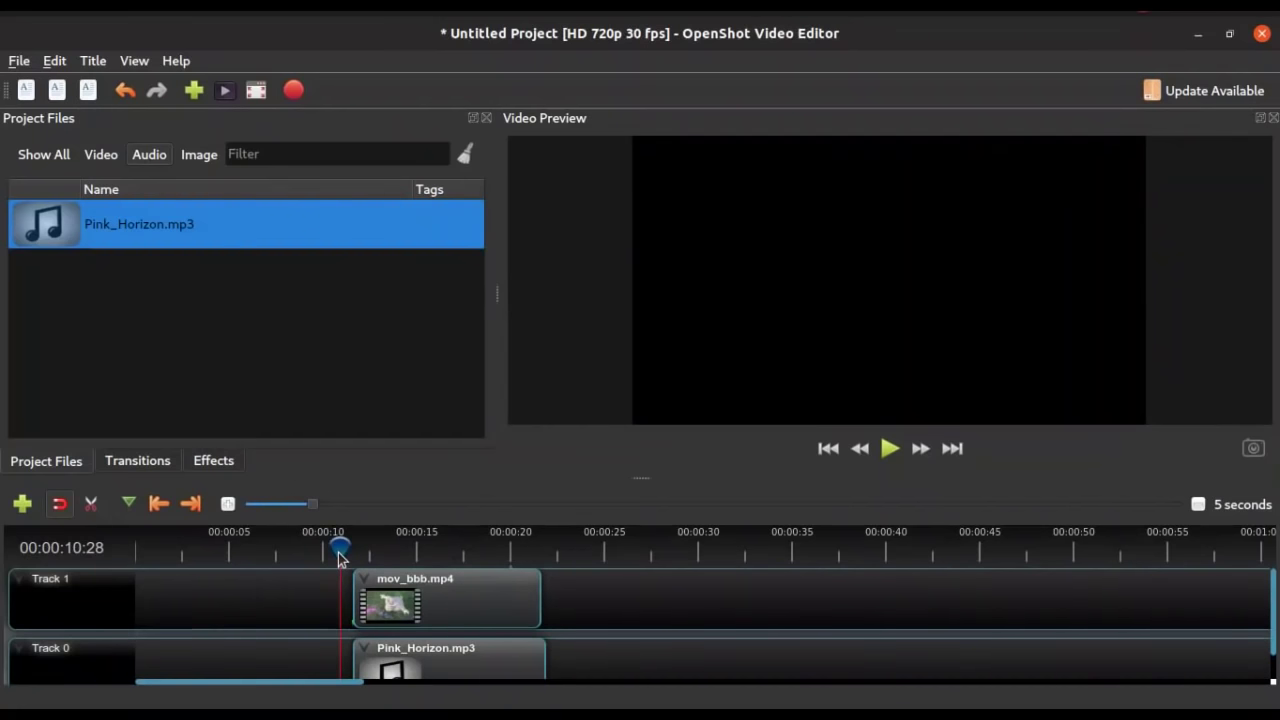
pyautogui.press('space')
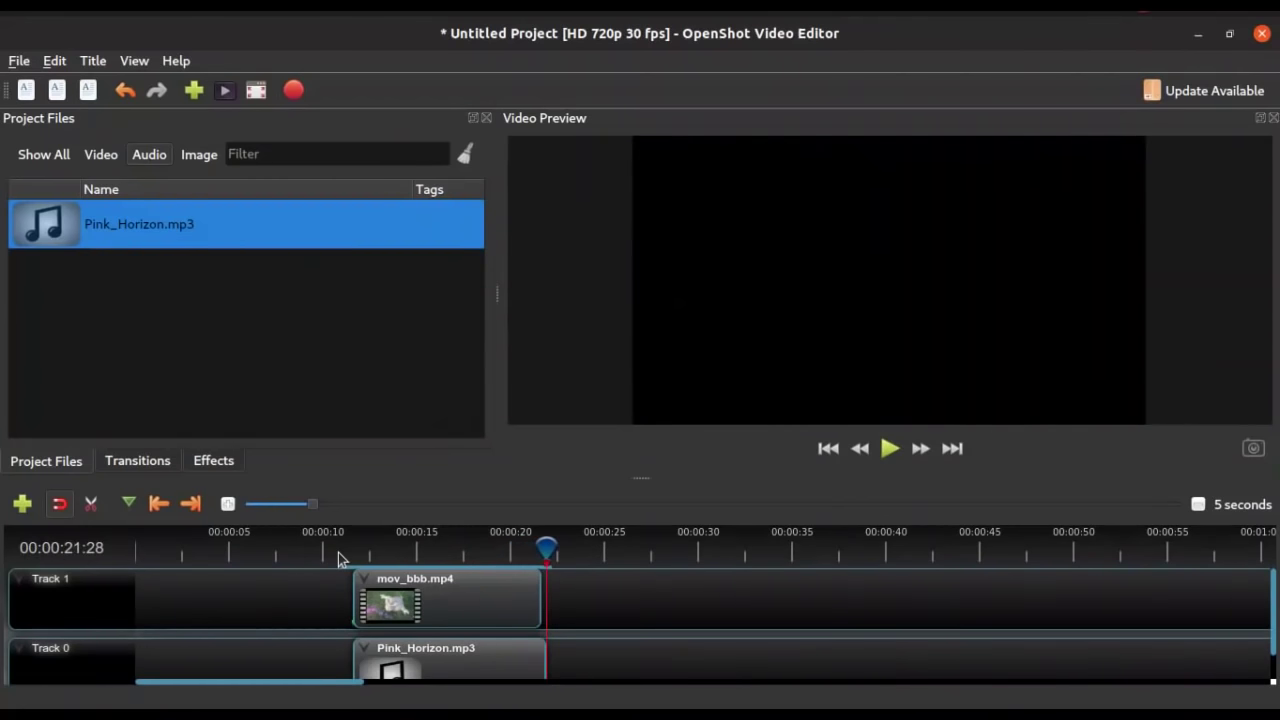
# - Set the Pink_Horizon.mp3 clip's volume to 50% for the entire clip and play the timeline from just before it
pyautogui.click(400, 660)
pyautogui.rightClick(400, 660)
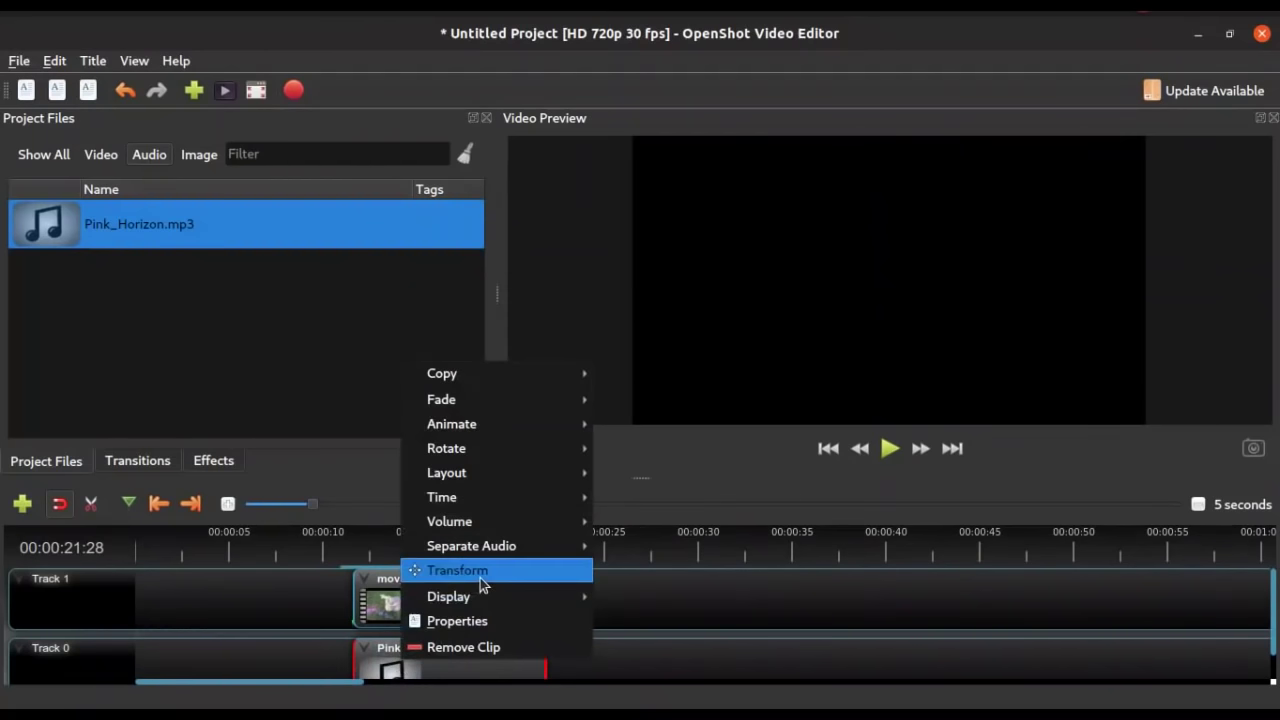
pyautogui.moveTo(506, 523)
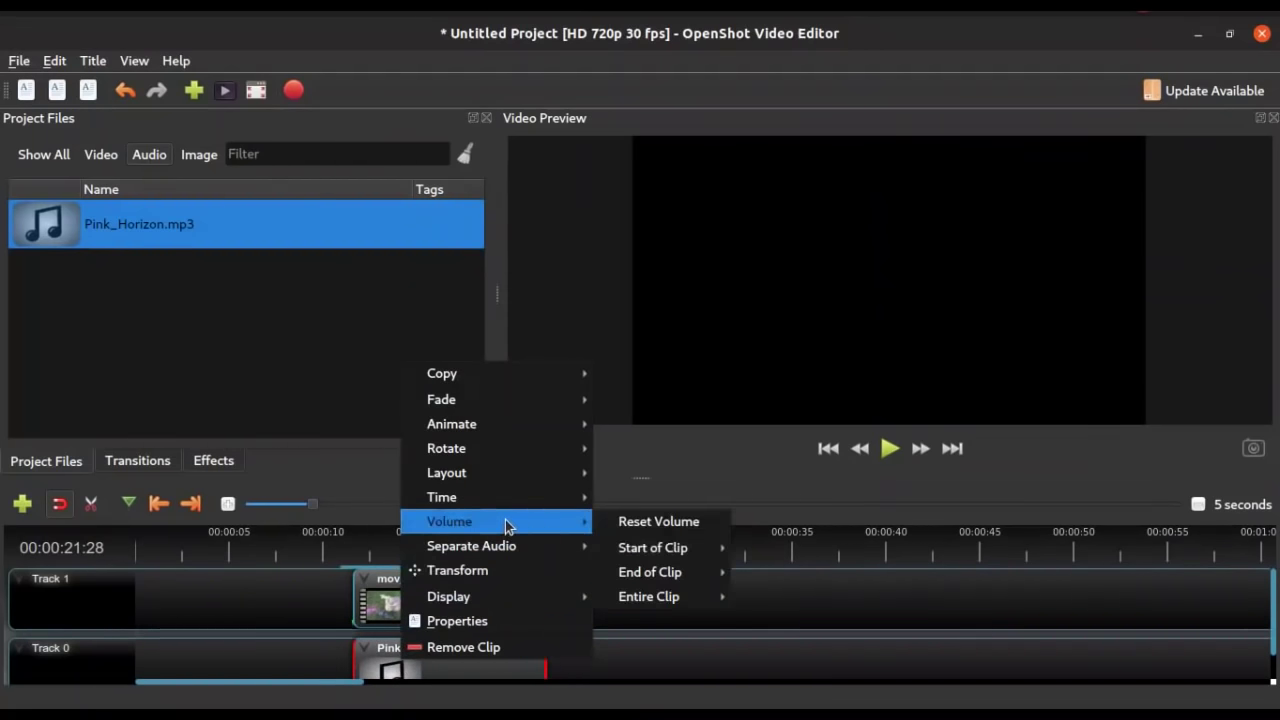
pyautogui.moveTo(645, 546)
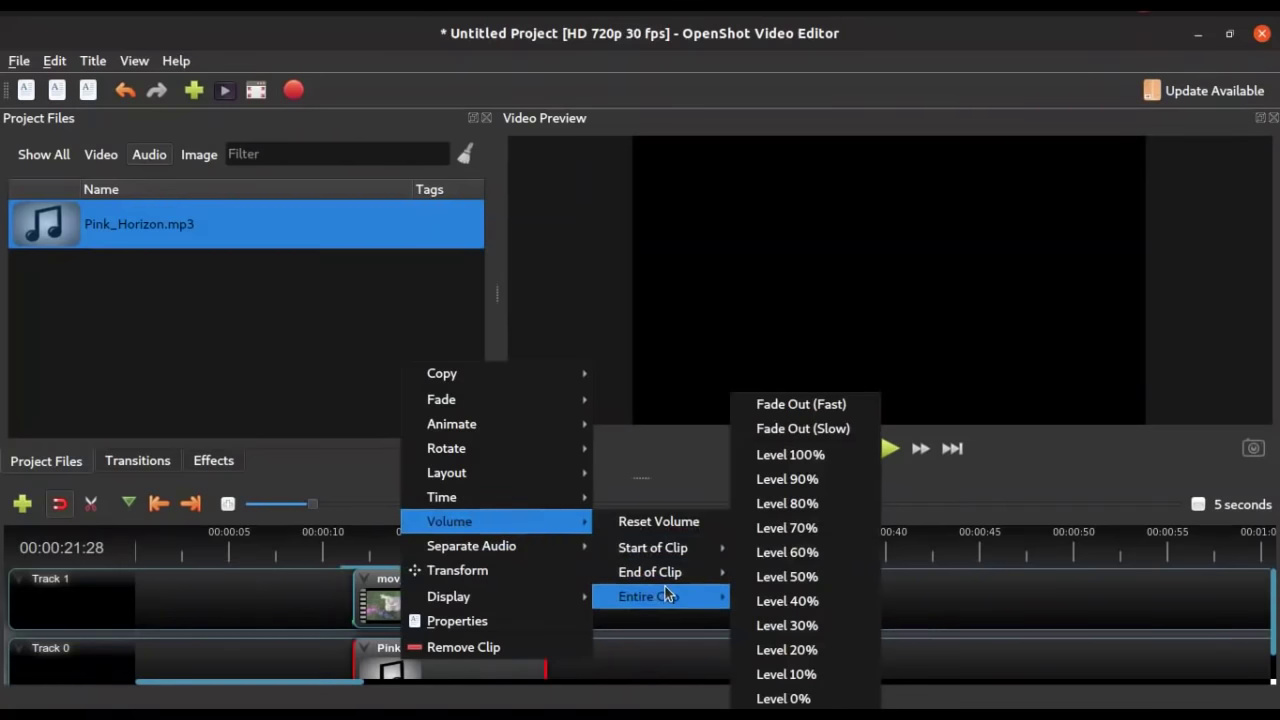
pyautogui.moveTo(667, 595)
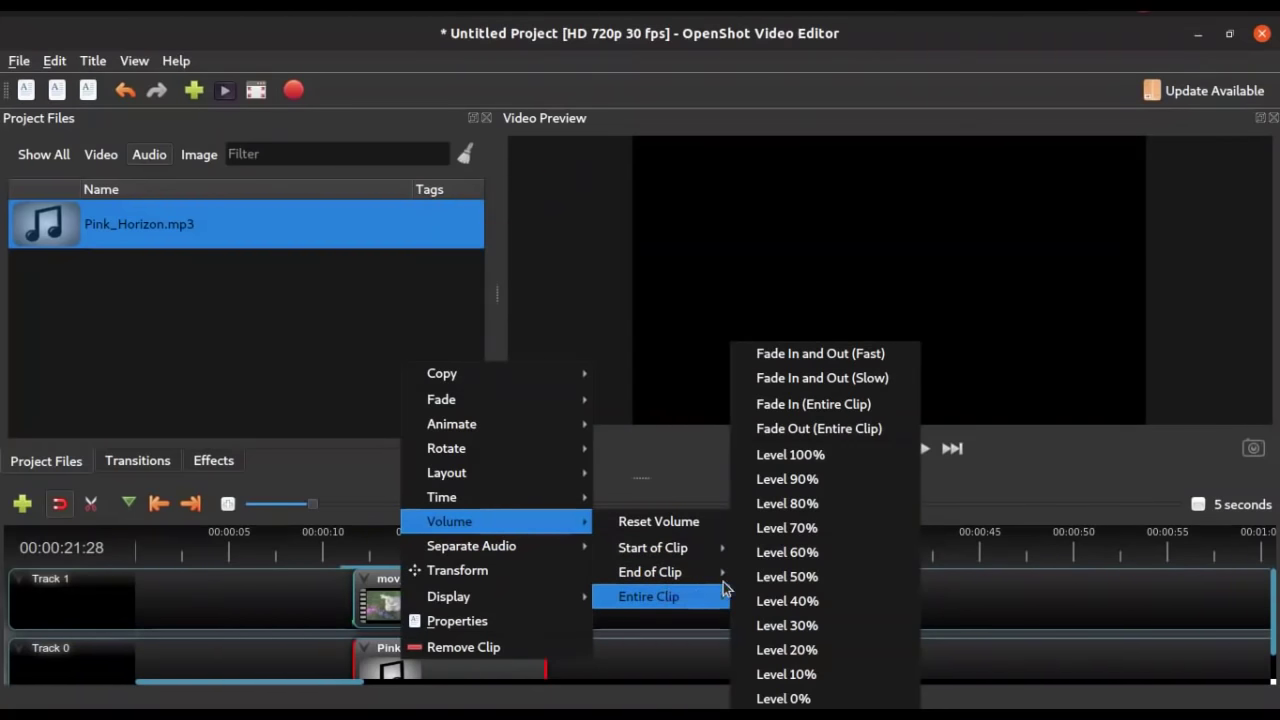
pyautogui.click(800, 580)
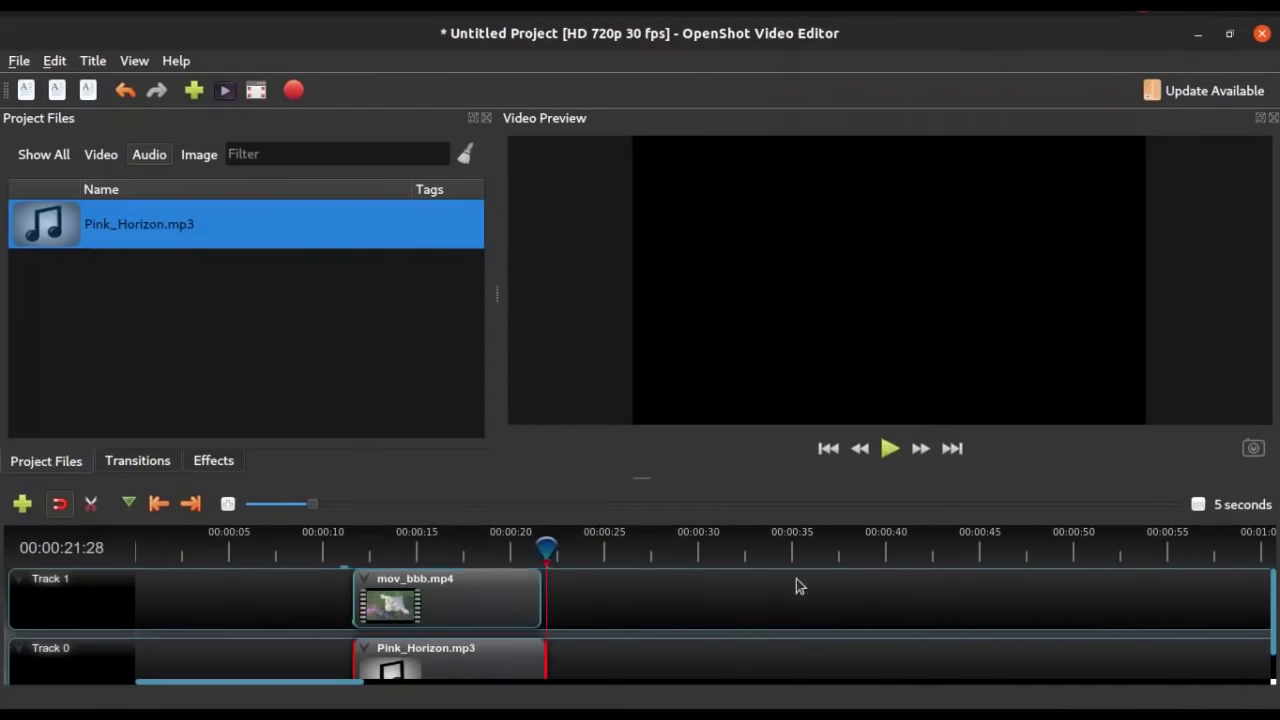
pyautogui.click(340, 550)
pyautogui.press('End')
pyautogui.moveTo(546, 547); pyautogui.dragTo(338, 546)
pyautogui.press('space')
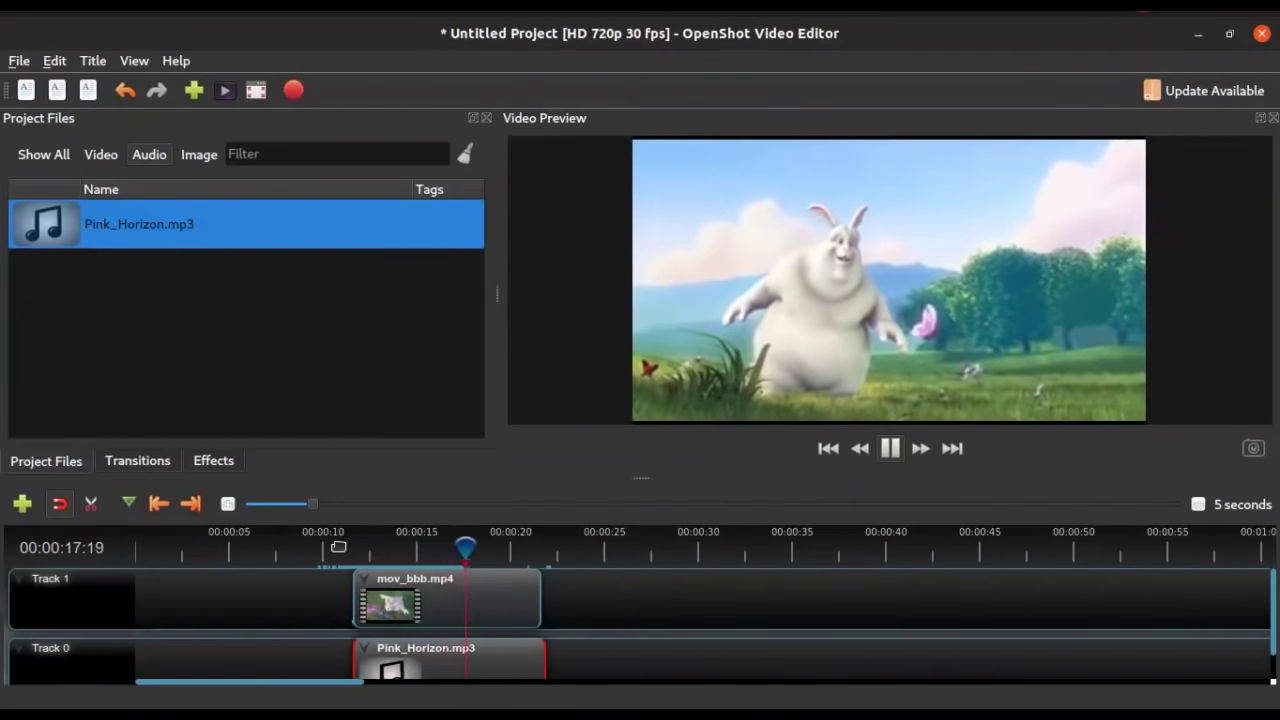
pyautogui.press('space')
# - Set the Pink_Horizon.mp3 clip's volume to 30% for the entire clip and play the timeline from about 11 seconds
pyautogui.rightClick(440, 650)
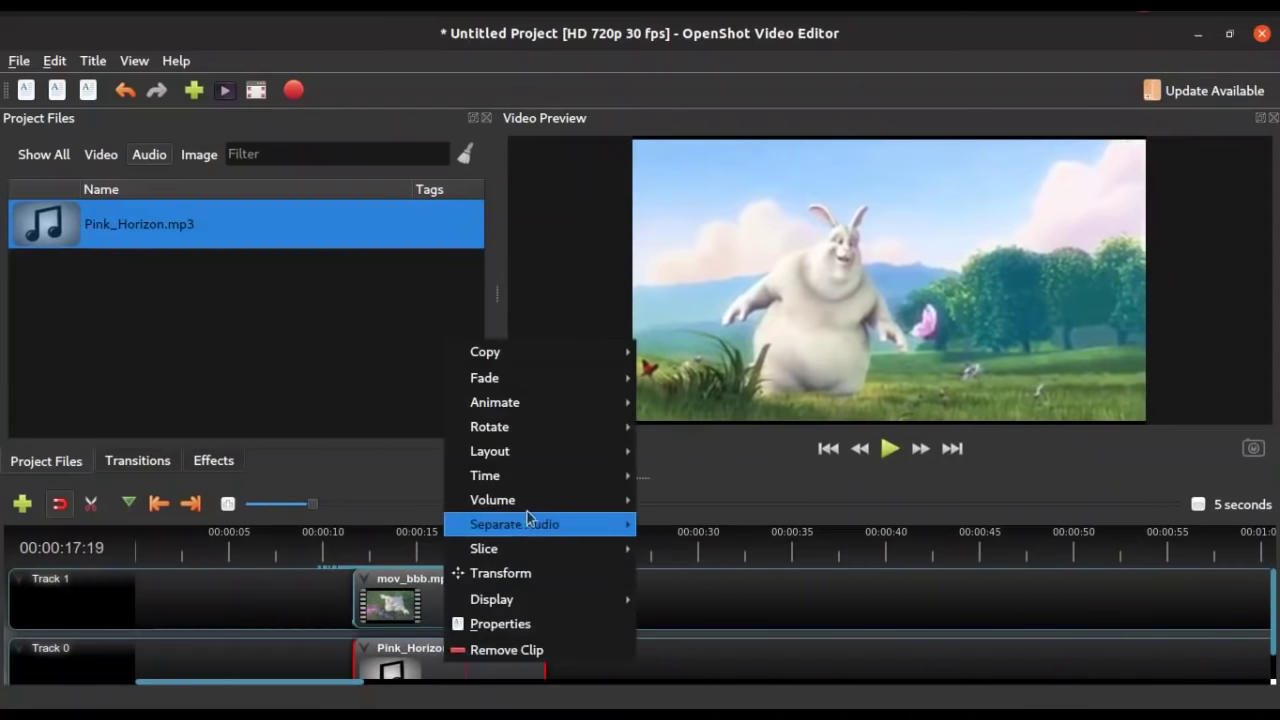
pyautogui.moveTo(537, 502)
pyautogui.moveTo(757, 576)
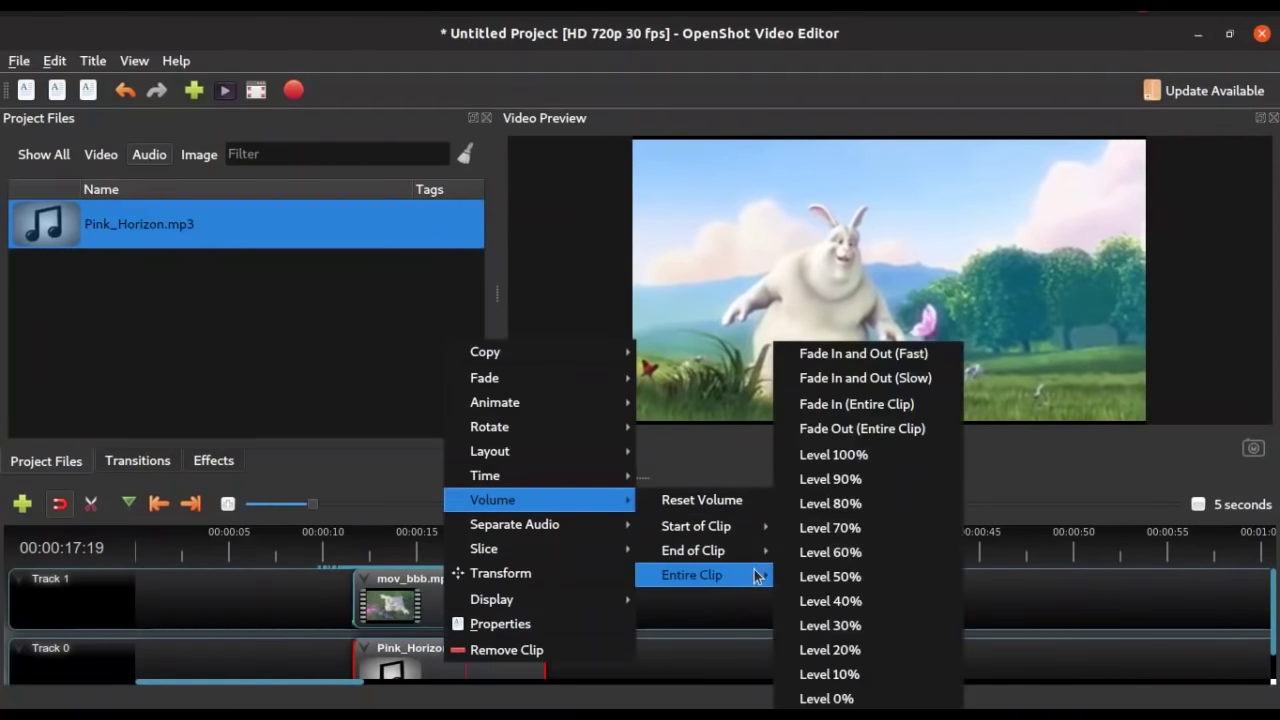
pyautogui.click(828, 628)
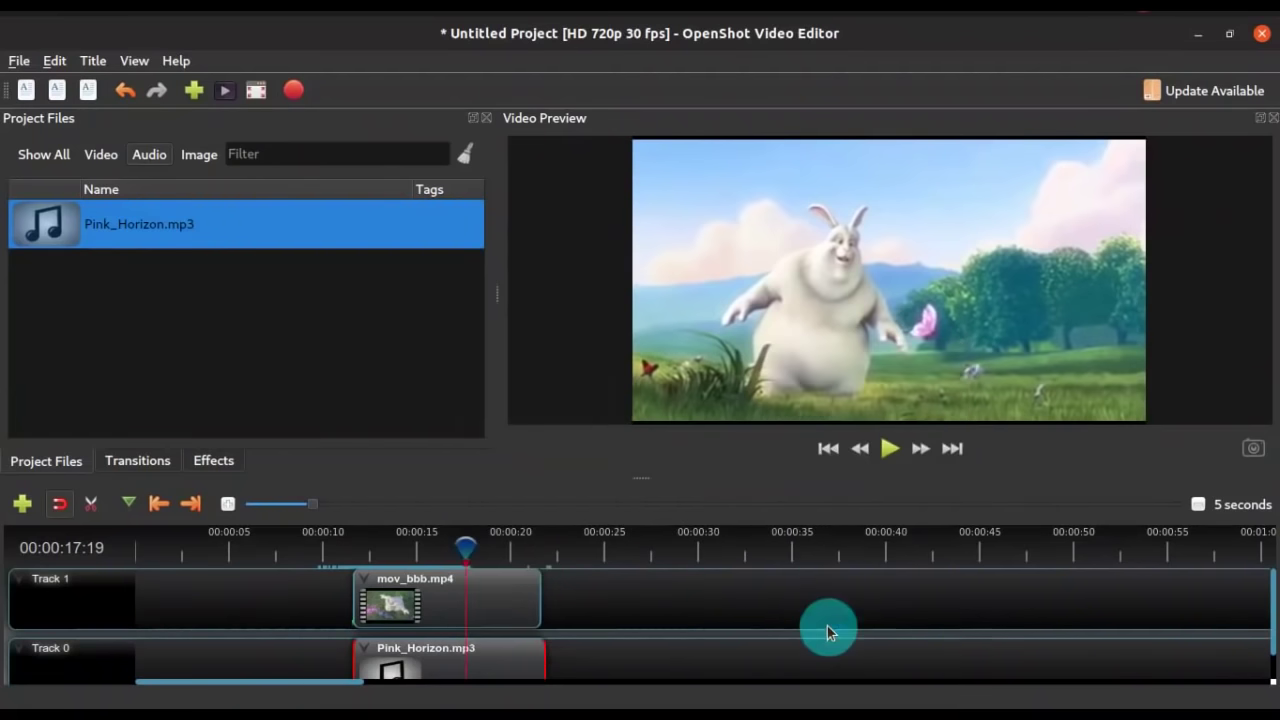
pyautogui.click(344, 553)
pyautogui.press('space')
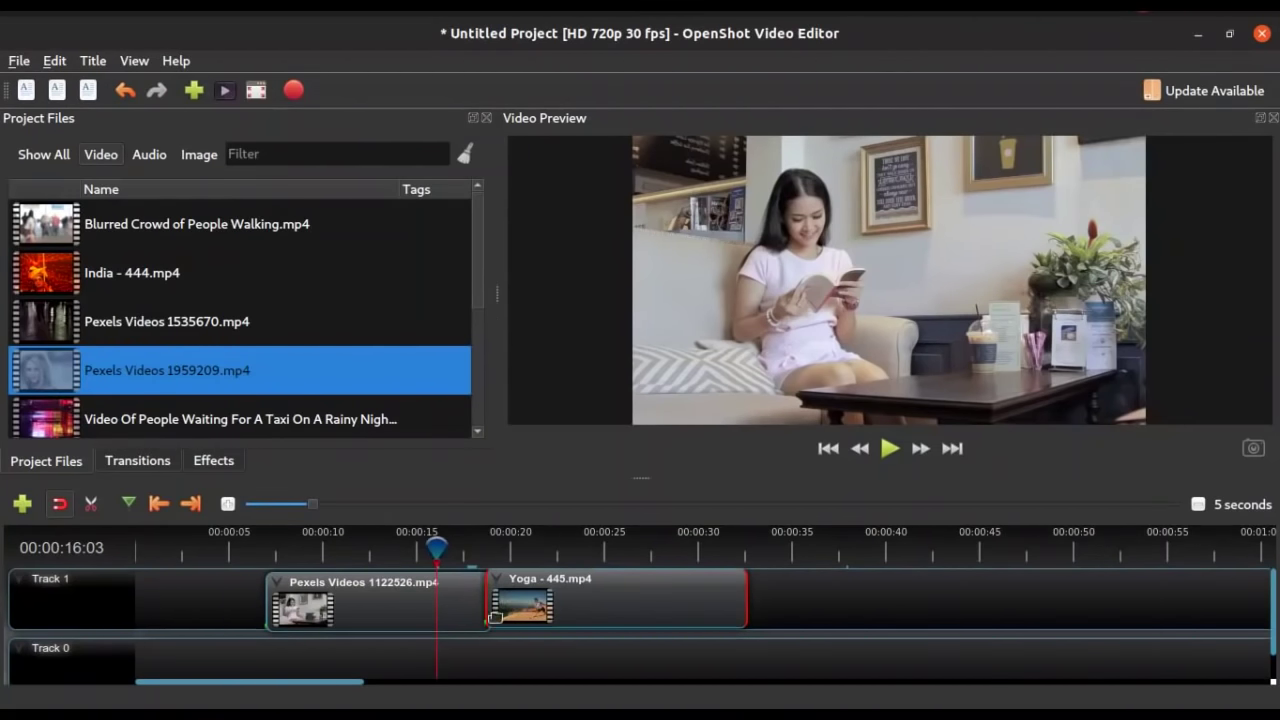
# - Overlap Yoga - 445.mp4 with the end of Pexels Videos 1122526.mp4 by about 1.4 seconds, comparing playback before and after the resulting transition
pyautogui.click(884, 451)
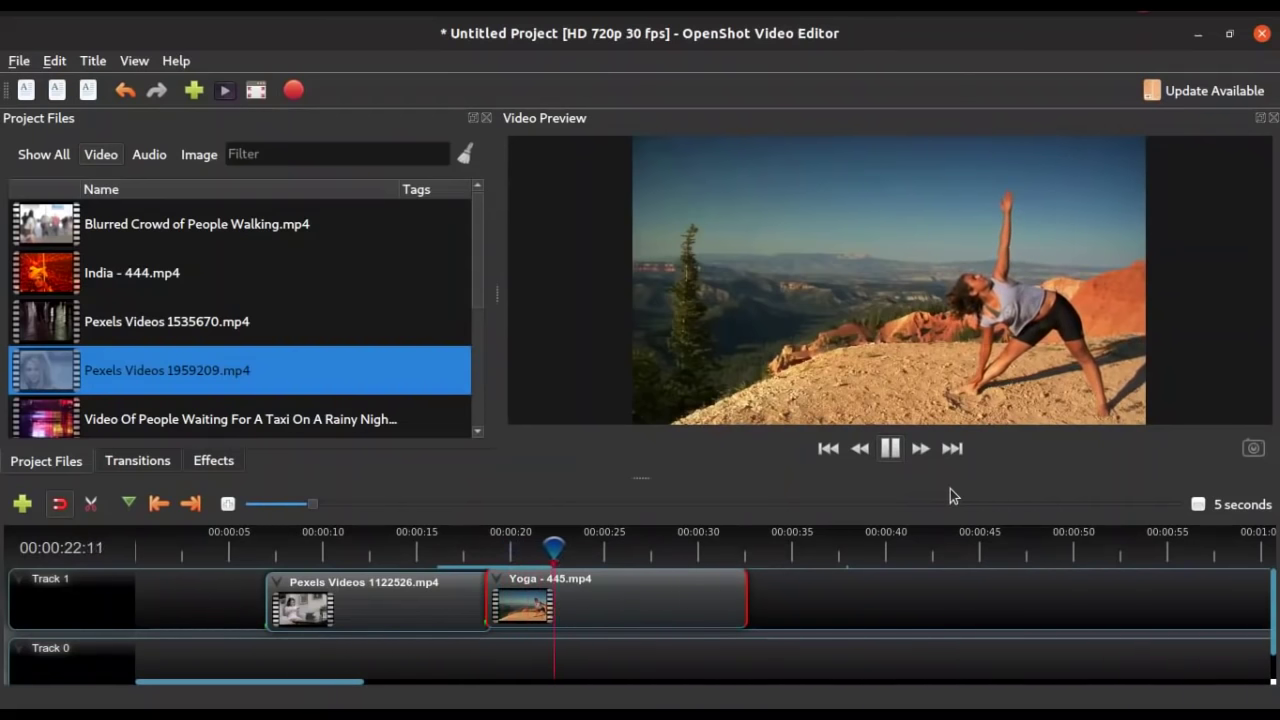
pyautogui.press('space')
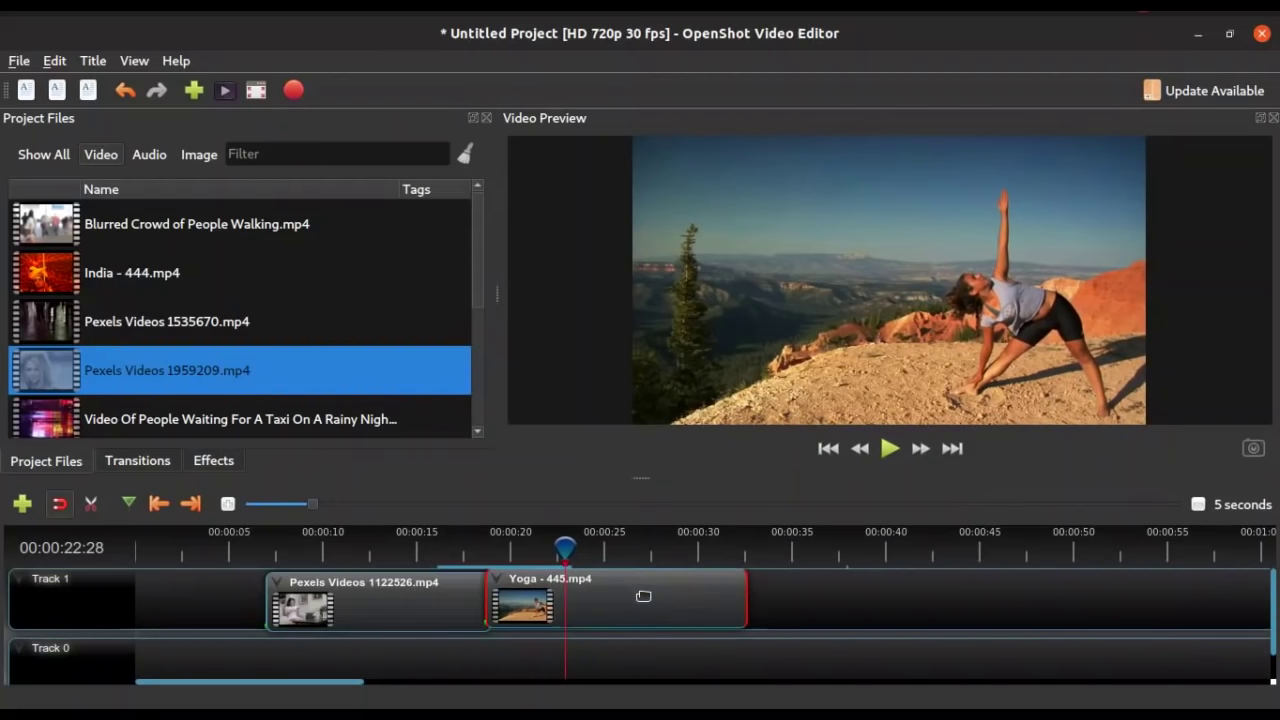
pyautogui.moveTo(643, 596); pyautogui.dragTo(617, 596)
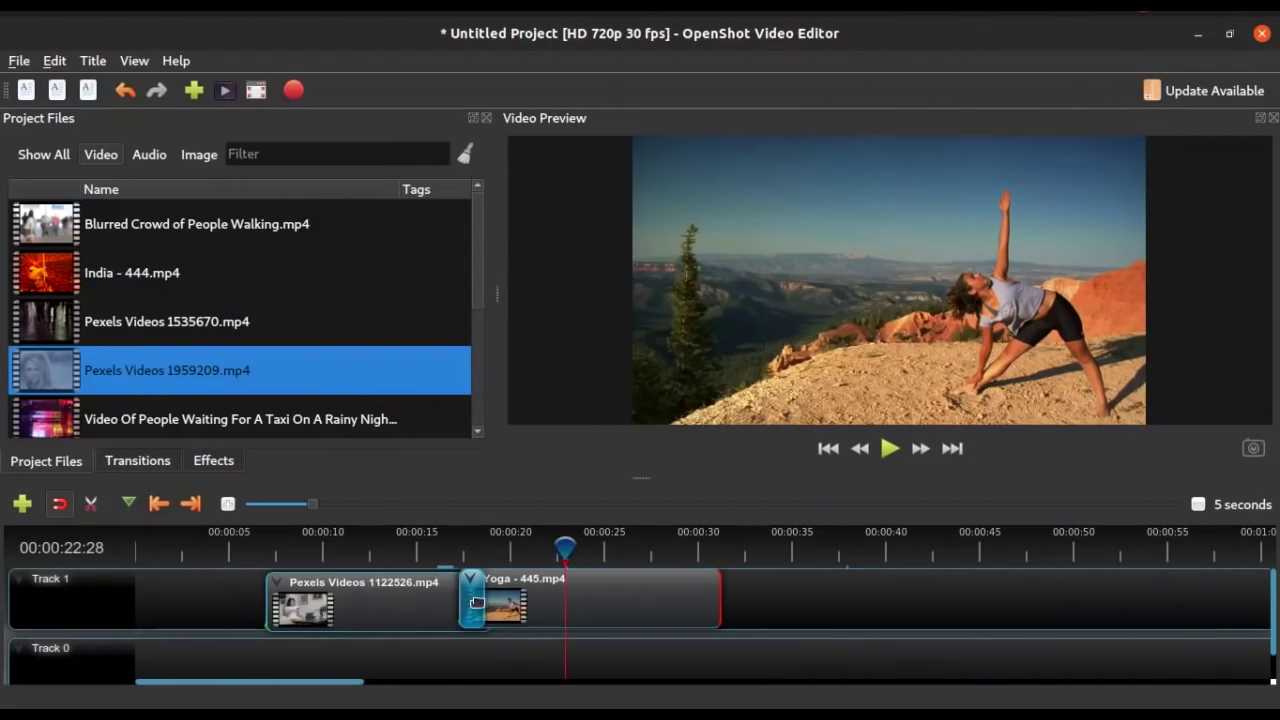
pyautogui.click(436, 548)
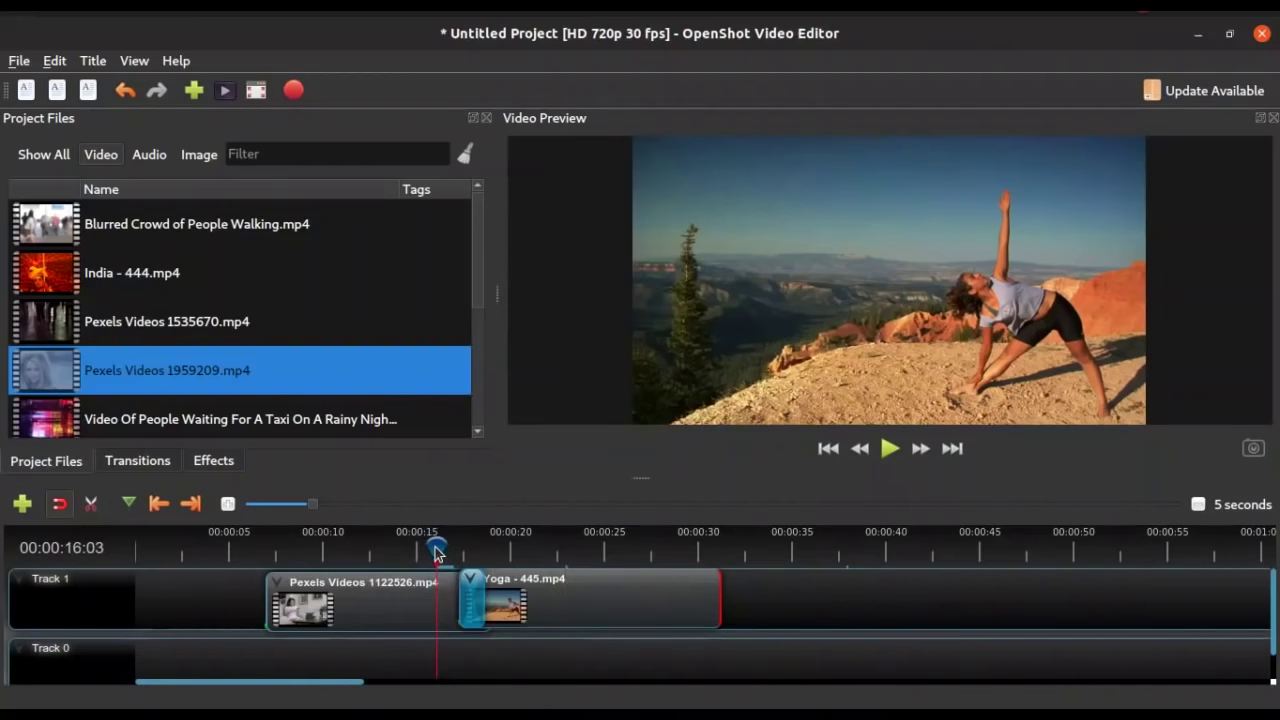
pyautogui.moveTo(436, 548)
pyautogui.mouseDown()
pyautogui.moveTo(566, 548)
pyautogui.moveTo(438, 546)
pyautogui.mouseUp()
pyautogui.press('space')
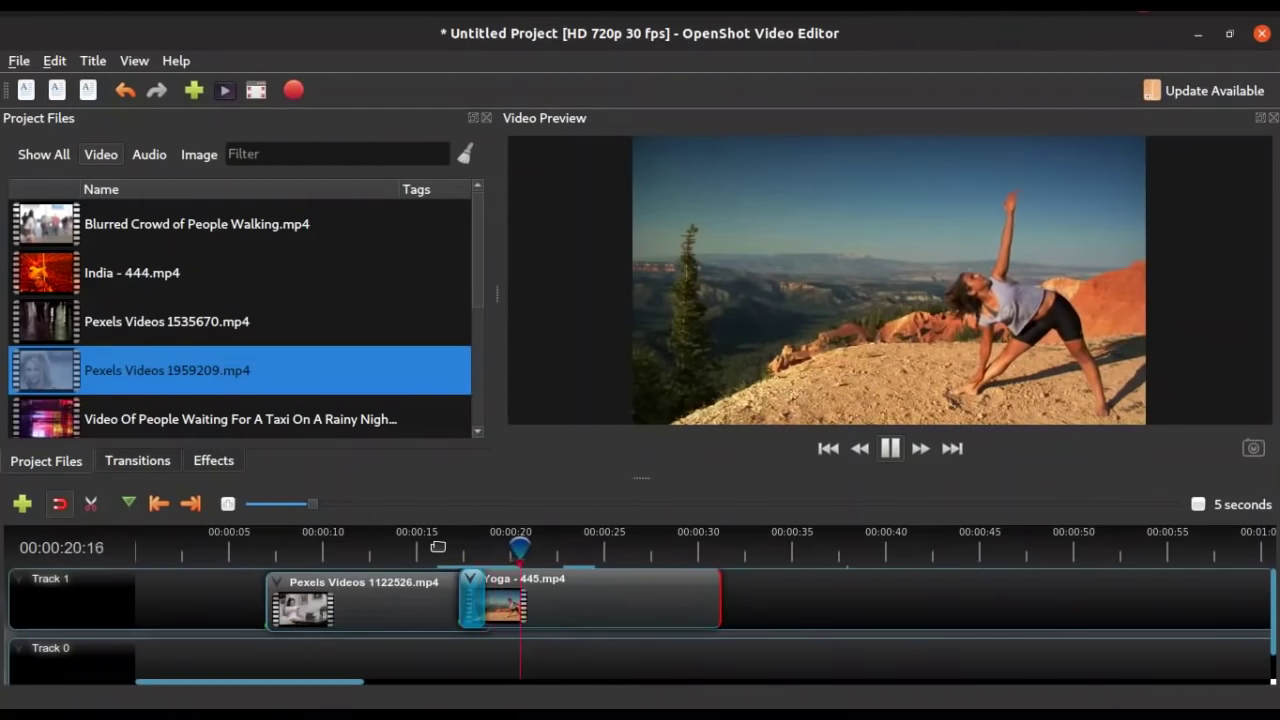
pyautogui.press('space')
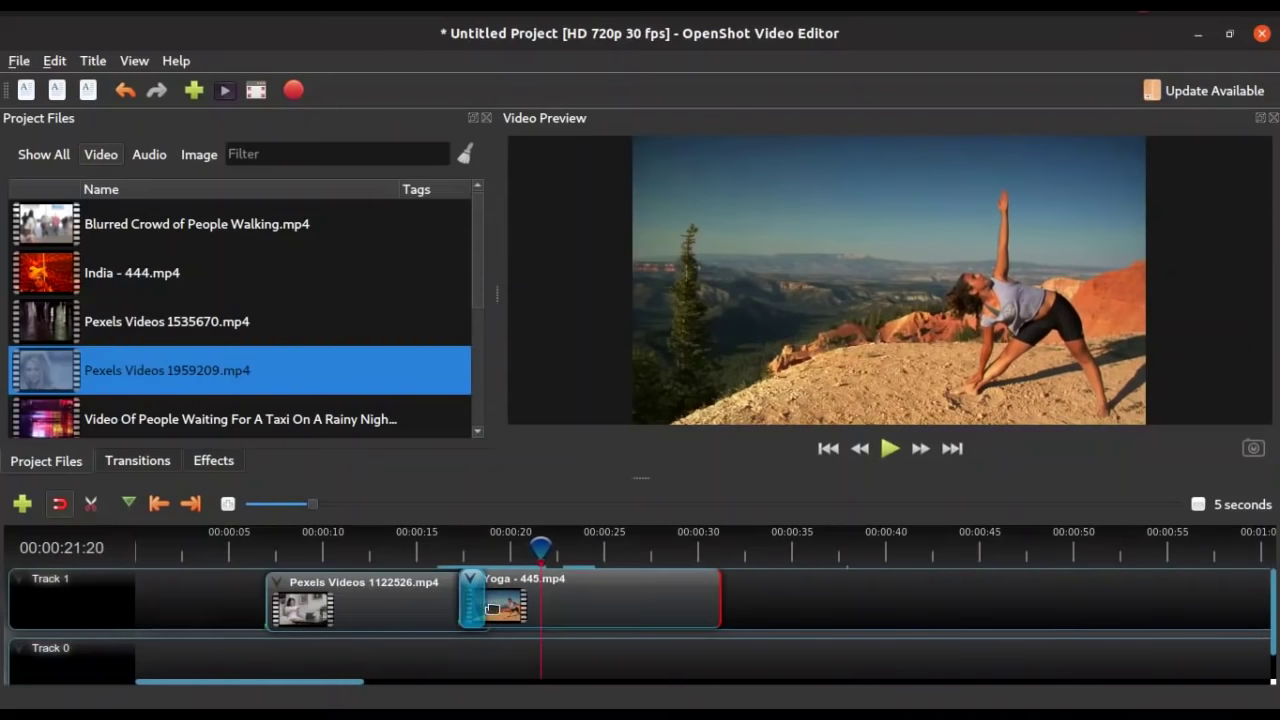
# - Shorten the transition between the two Track 1 clips from its end and play it from about 16 seconds
pyautogui.moveTo(484, 608); pyautogui.dragTo(475, 606)
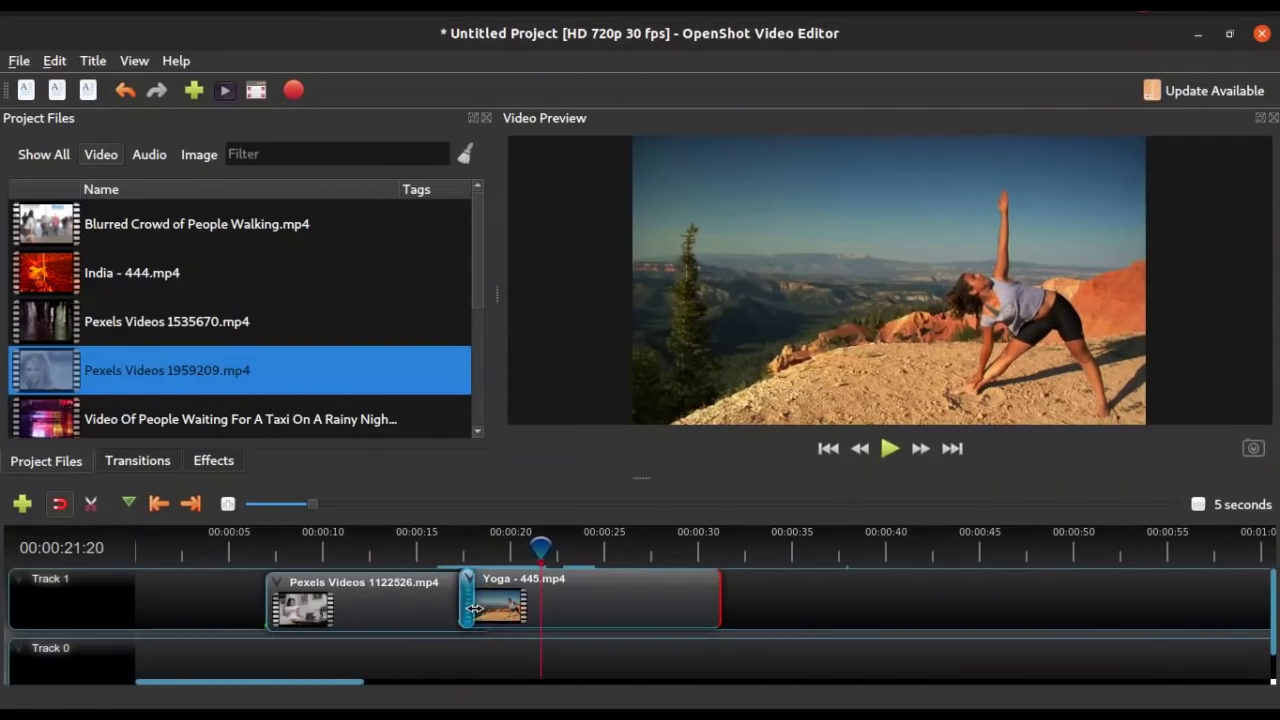
pyautogui.click(437, 549)
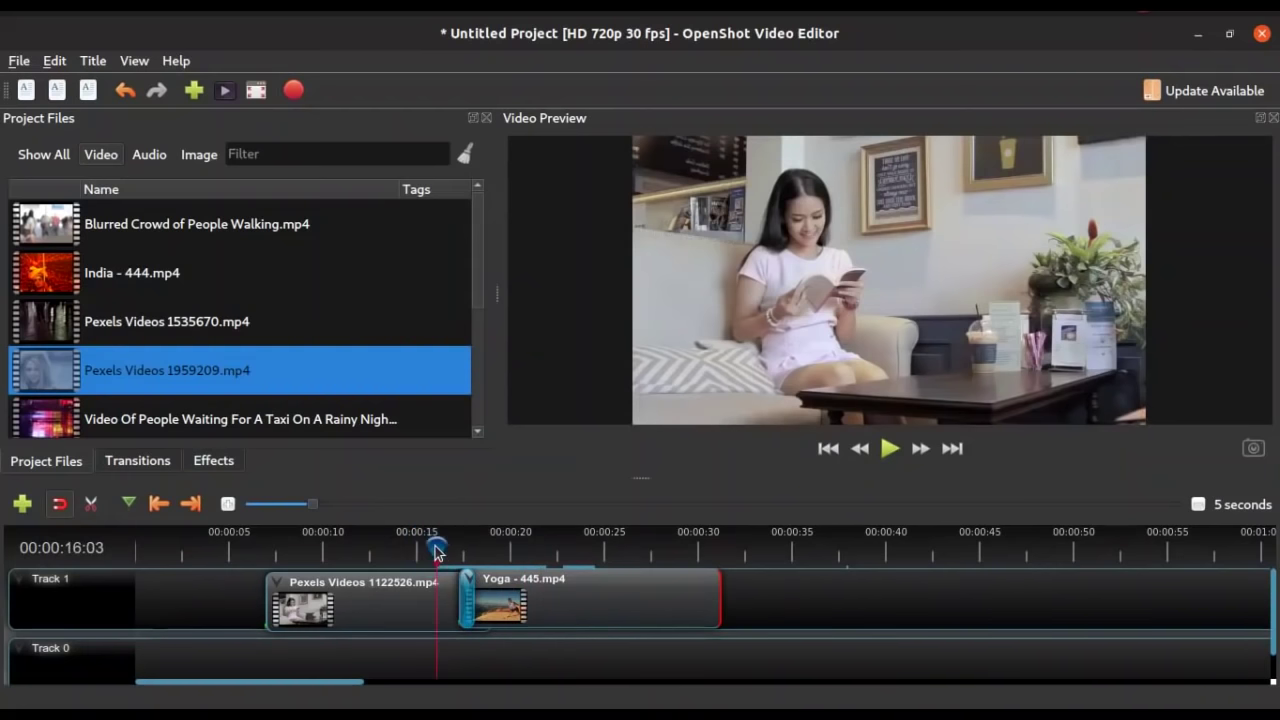
pyautogui.press('space')
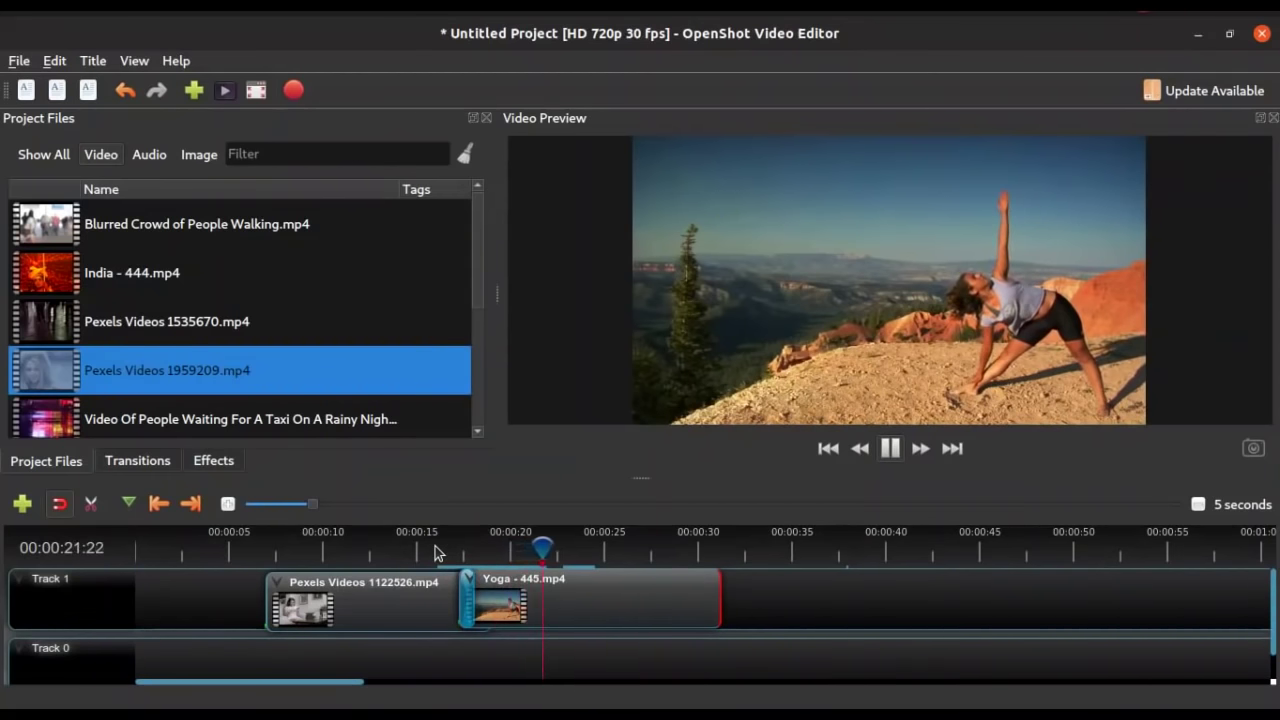
pyautogui.press('space')
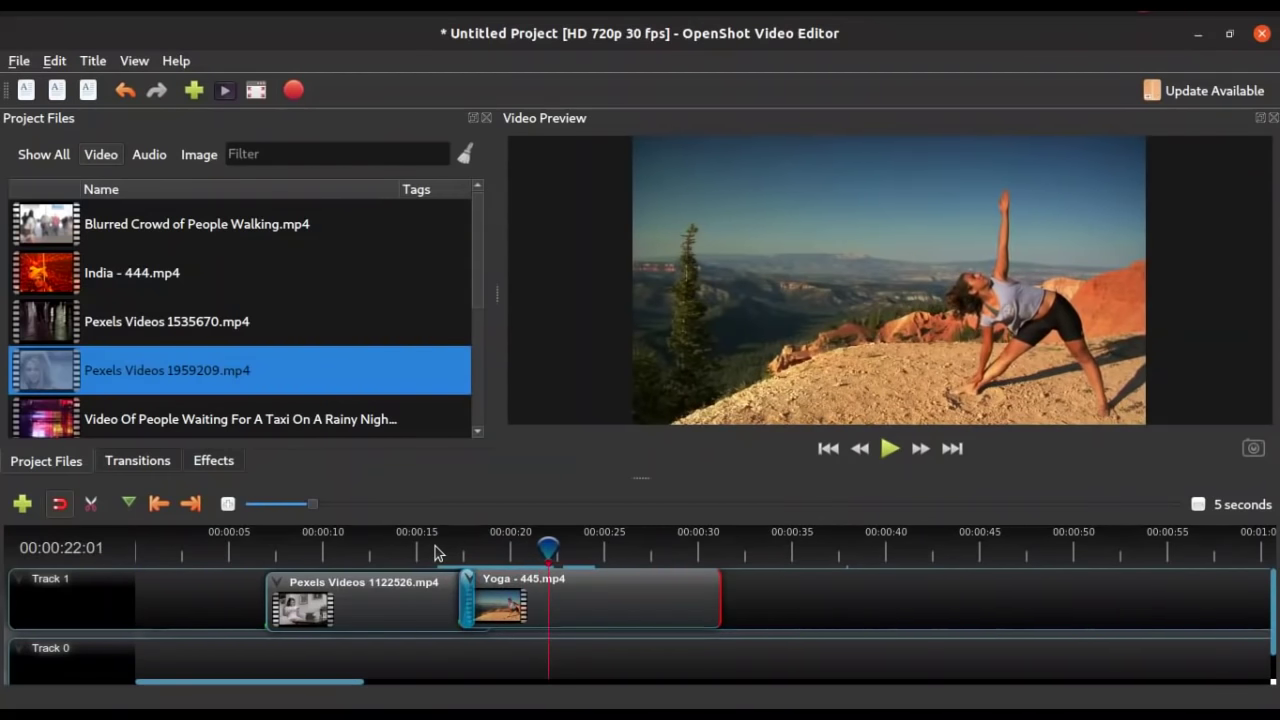
# - Undo the transition and the overlapping move of the Yoga - 445.mp4 clip
pyautogui.press('Delete')
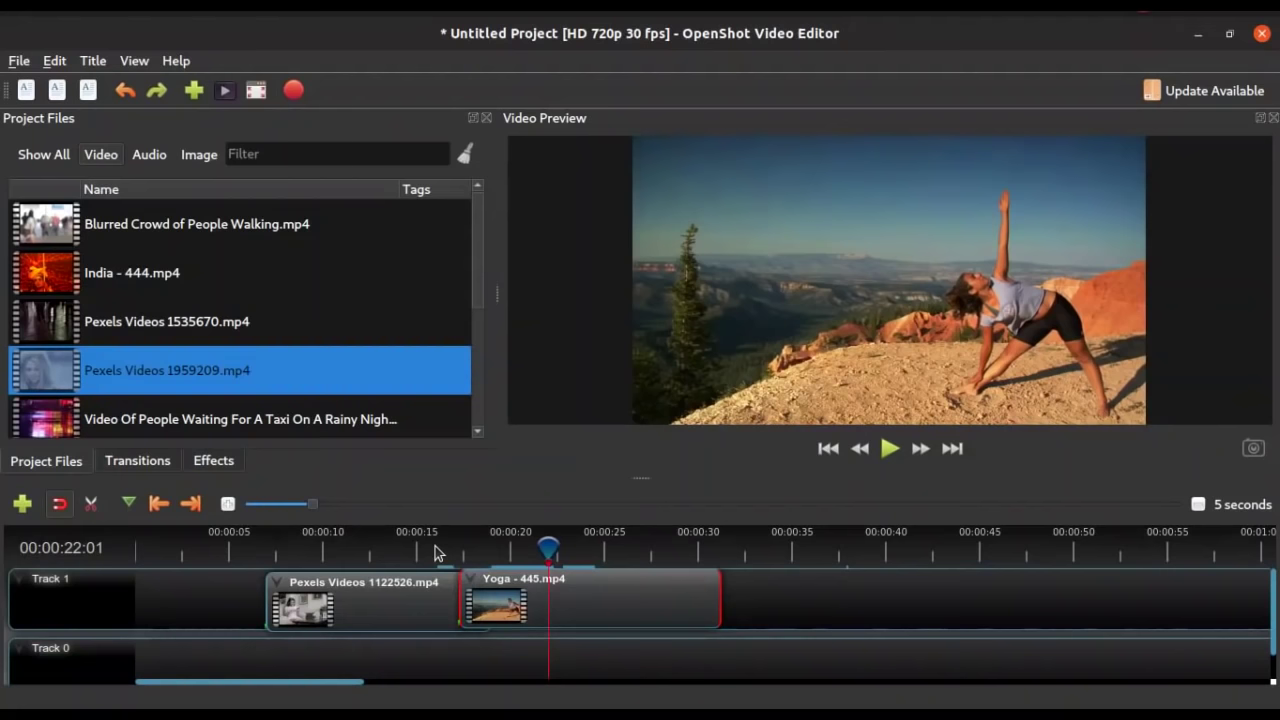
pyautogui.moveTo(540, 600); pyautogui.dragTo(567, 600)
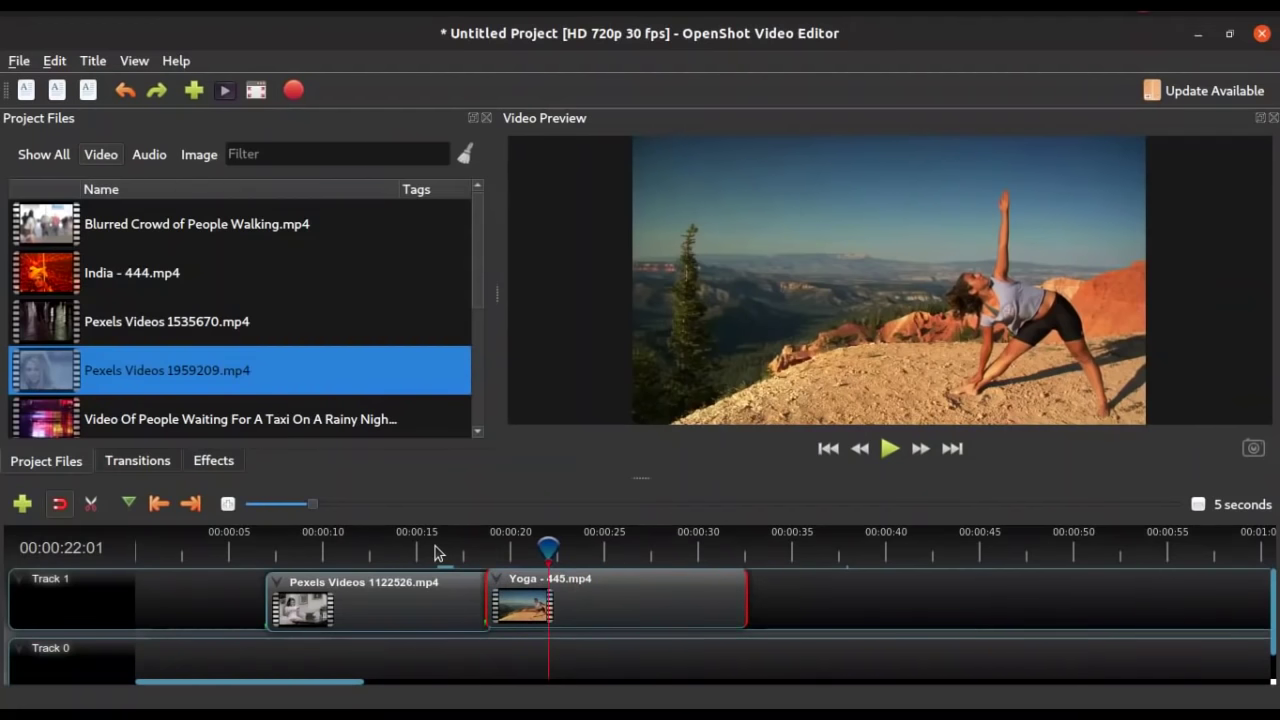
# - Place the playhead at about 18 seconds and apply the end-of-clip Center to Right animation to Pexels Videos 1122526.mp4
pyautogui.click(472, 557)
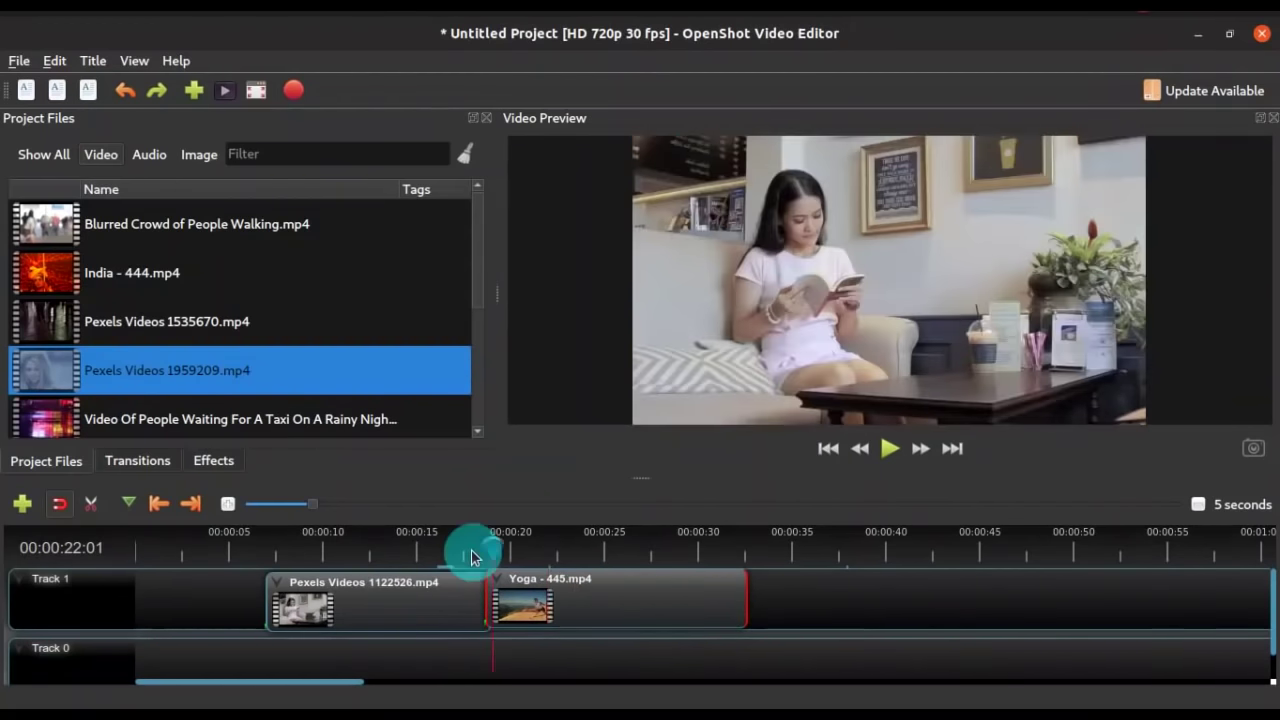
pyautogui.click(446, 606)
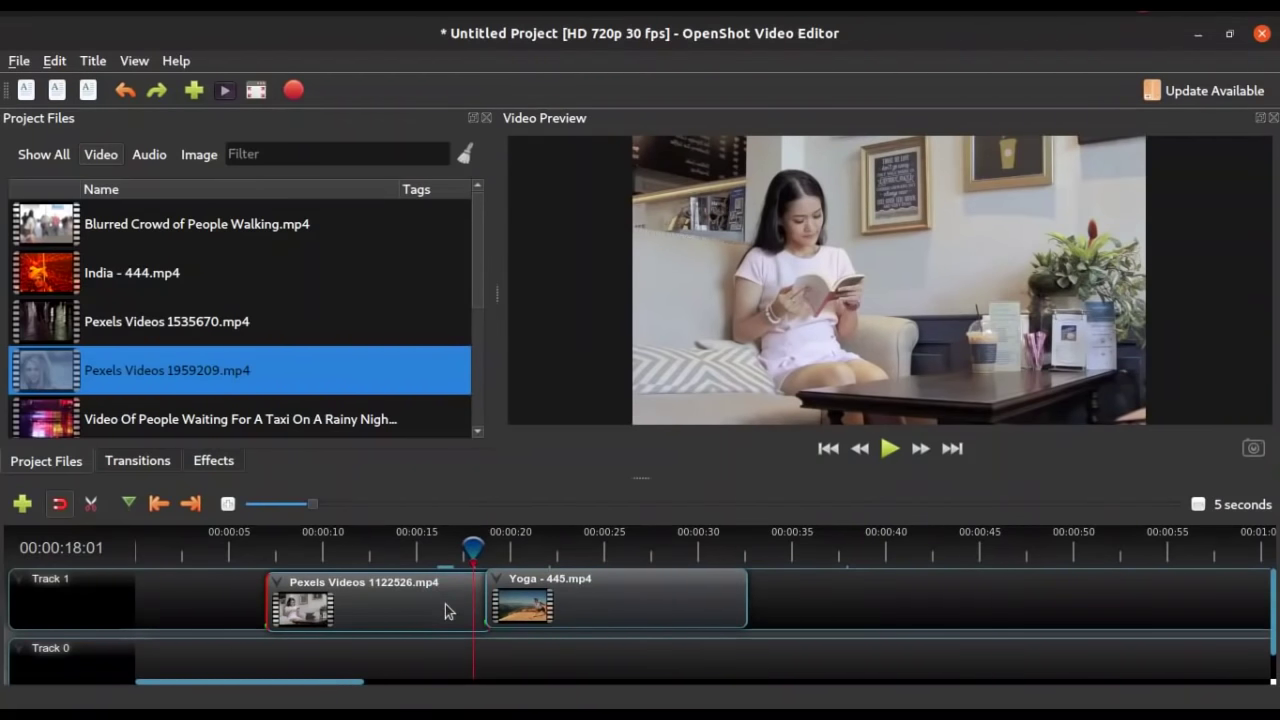
pyautogui.rightClick(445, 606)
pyautogui.moveTo(541, 349)
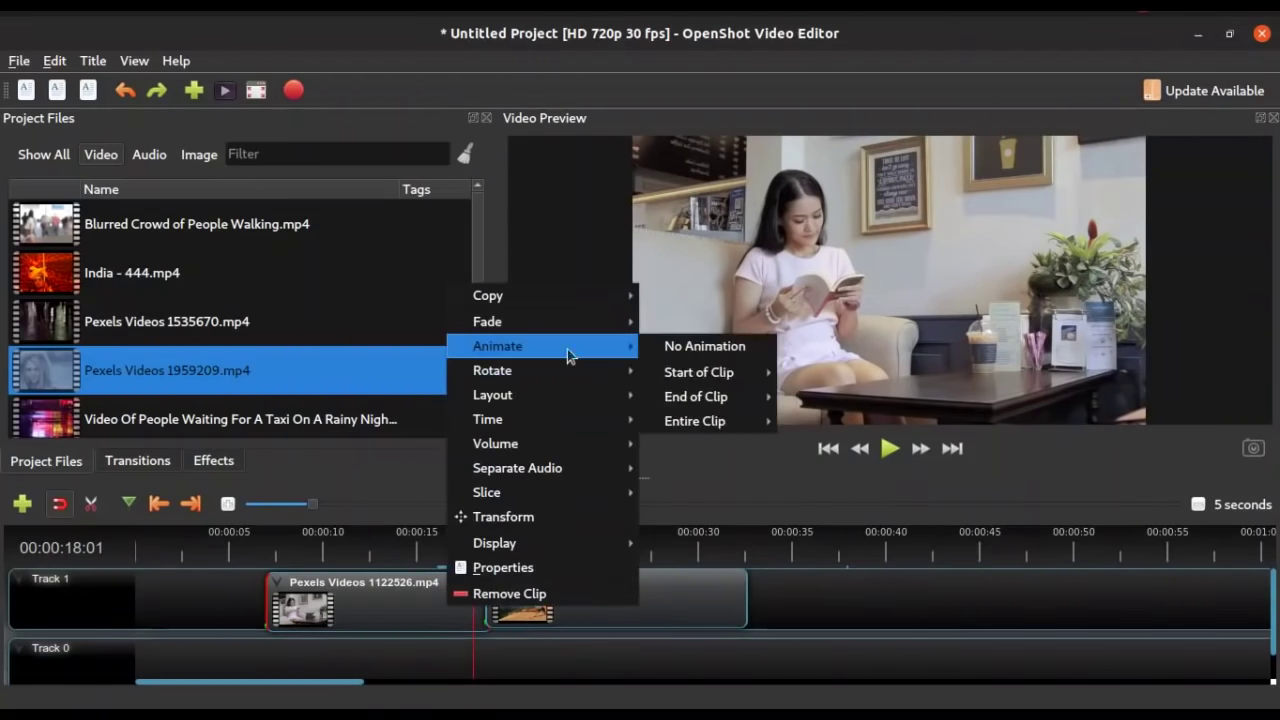
pyautogui.moveTo(685, 390)
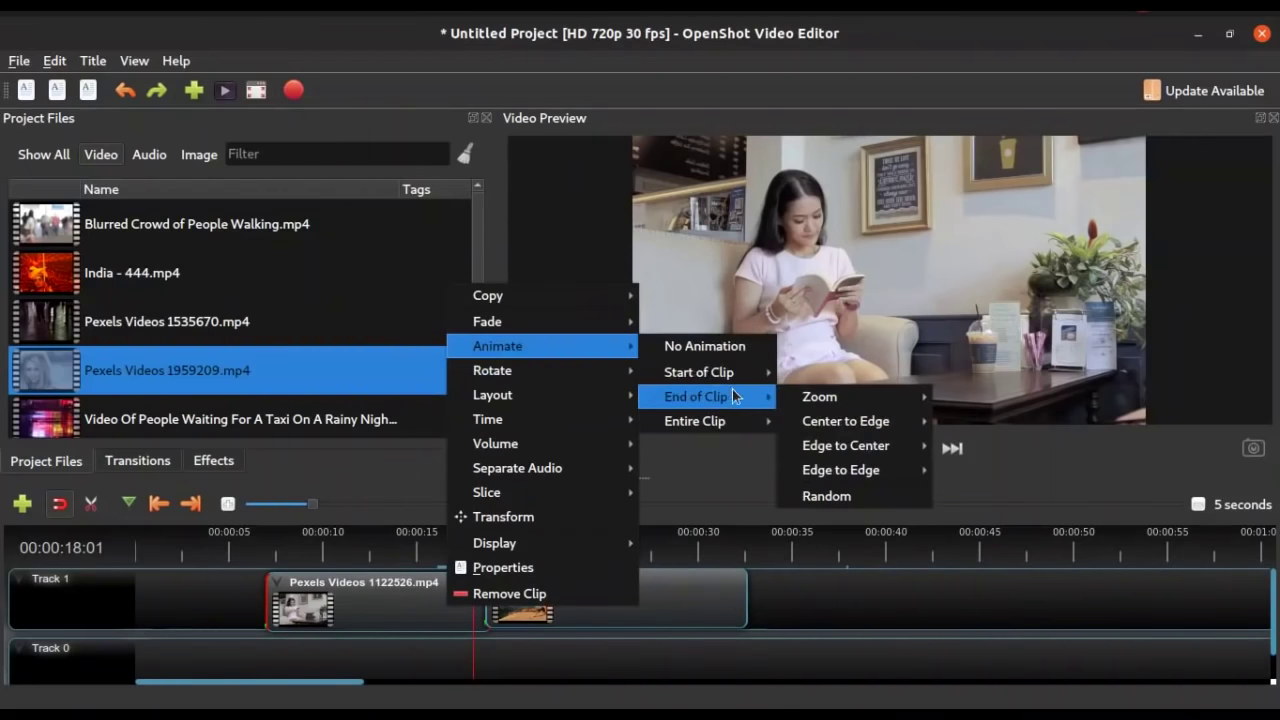
pyautogui.moveTo(818, 420)
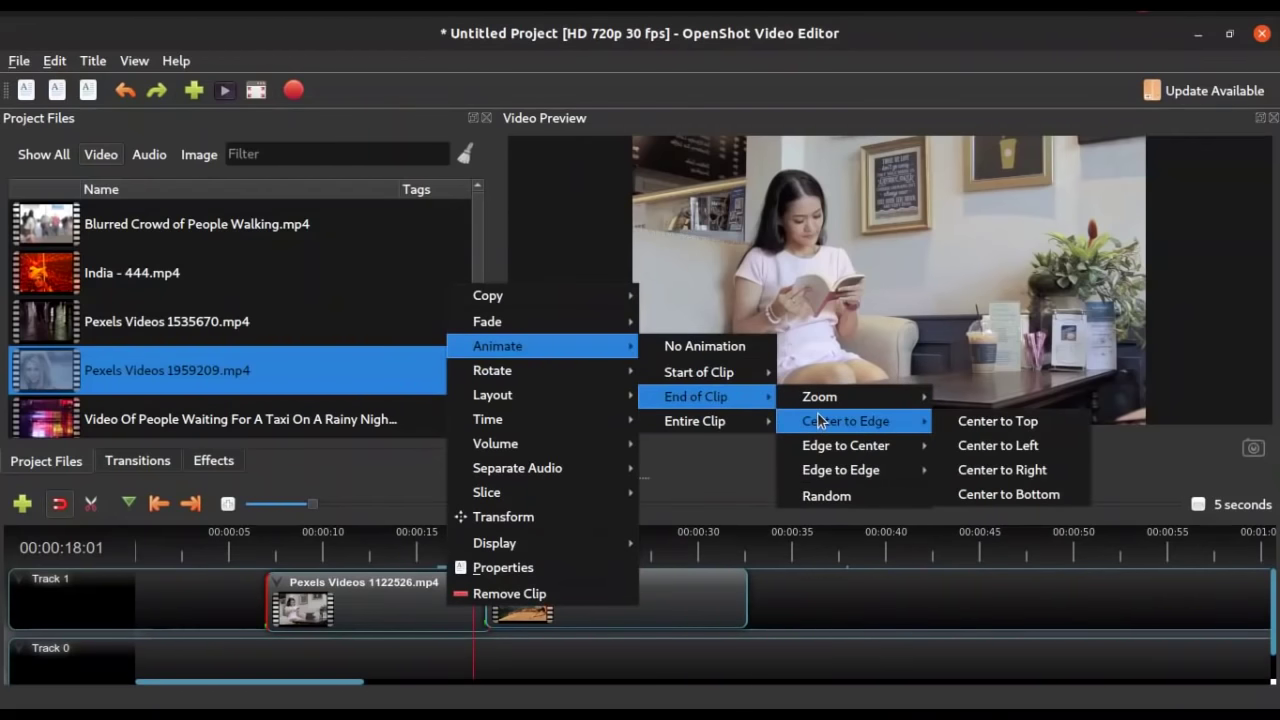
pyautogui.click(999, 470)
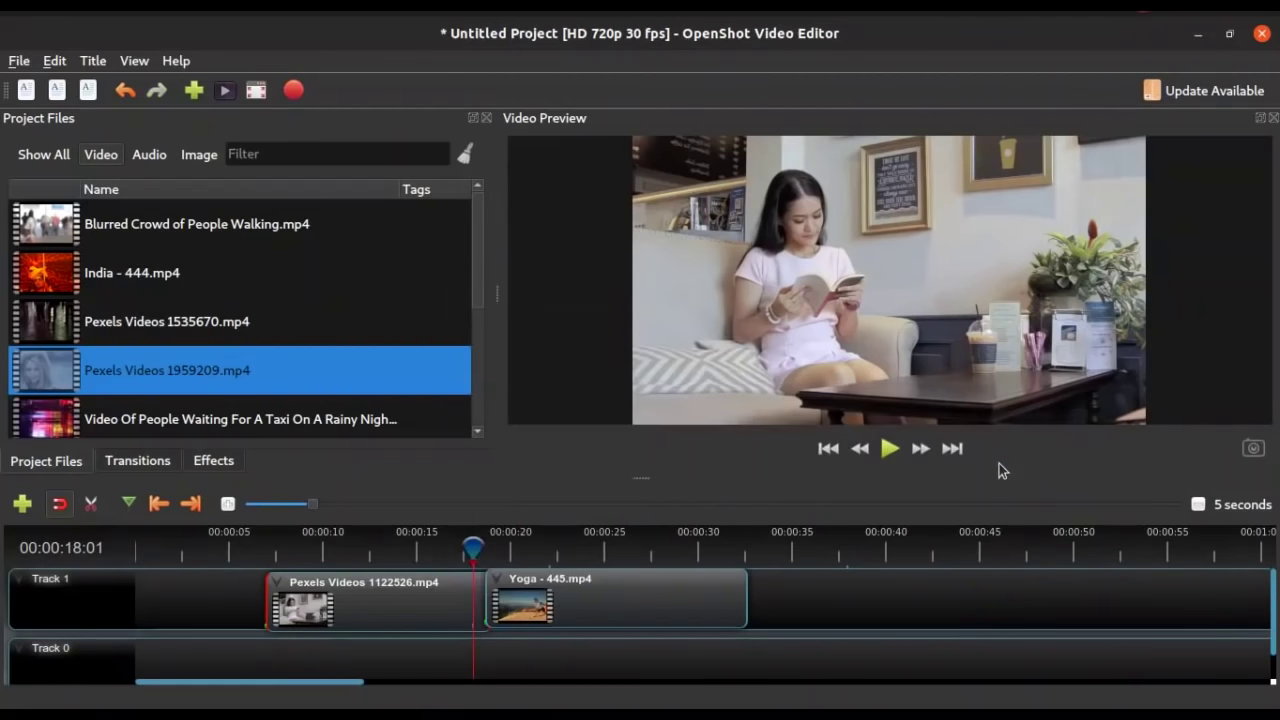
# - Apply the start-of-clip Left to Center edge-to-center animation to the Yoga - 445.mp4 clip
pyautogui.click(599, 607)
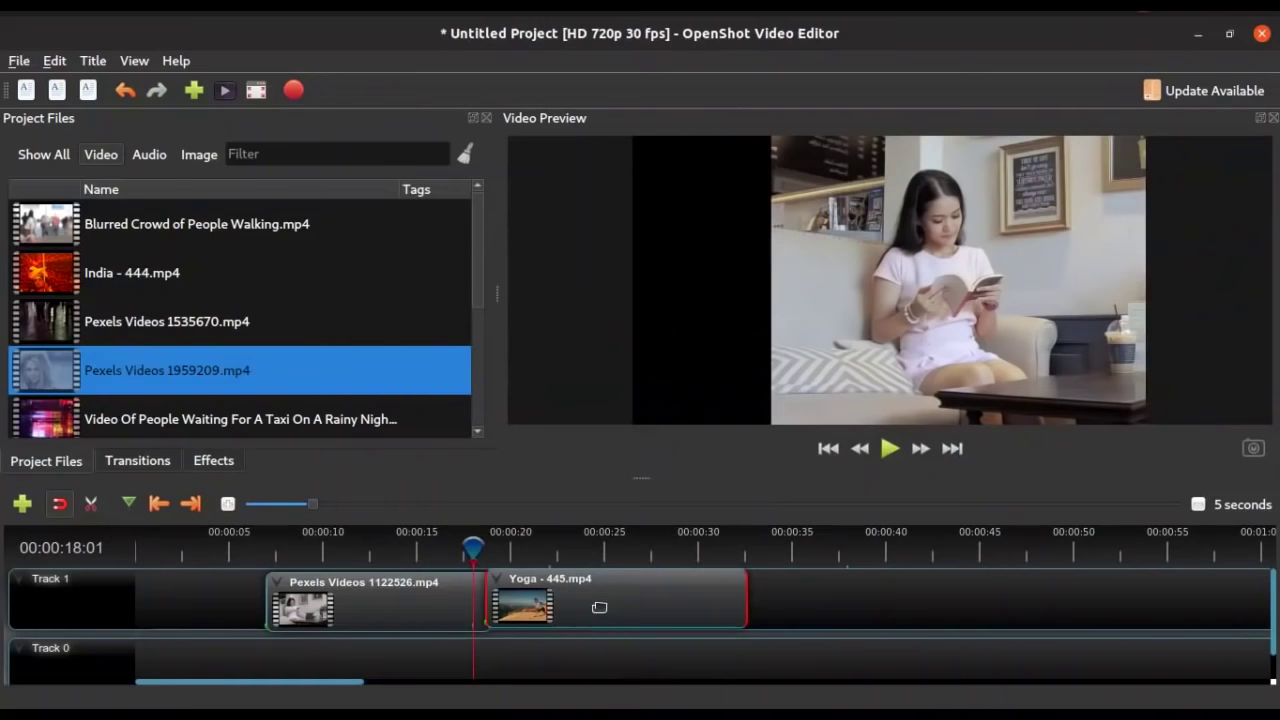
pyautogui.rightClick(600, 611)
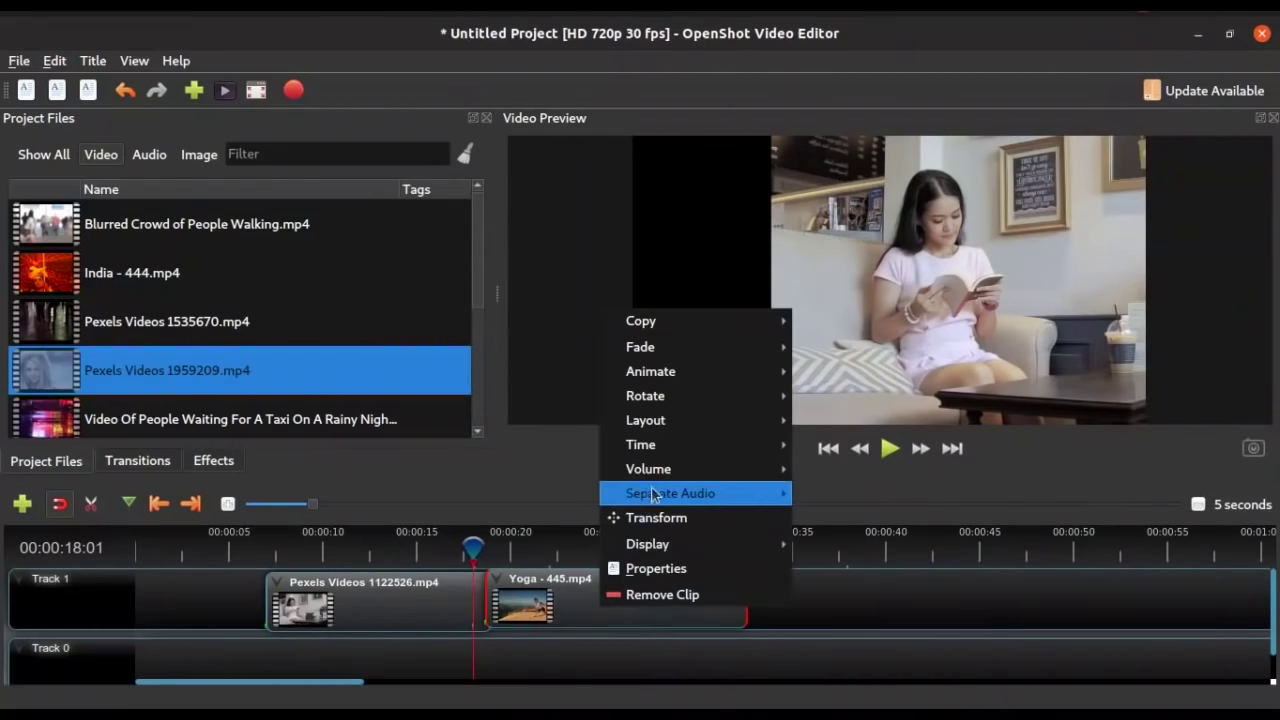
pyautogui.moveTo(700, 370)
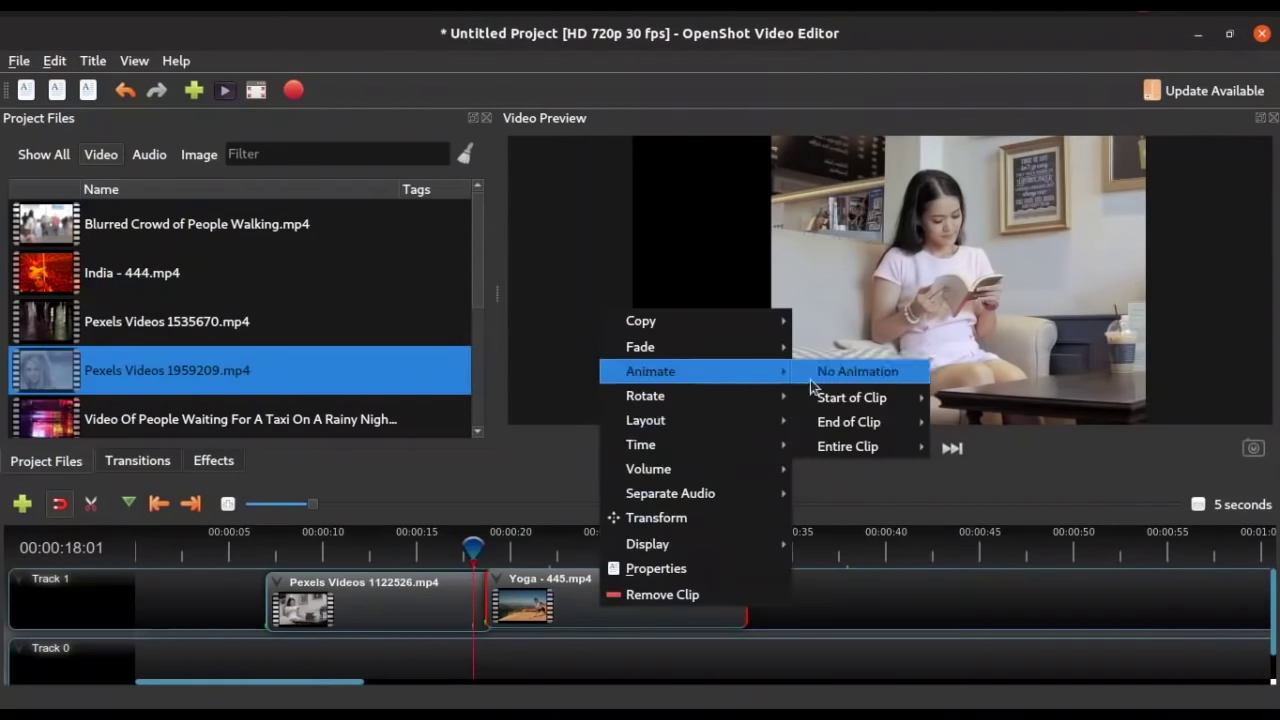
pyautogui.moveTo(826, 396)
pyautogui.moveTo(990, 427)
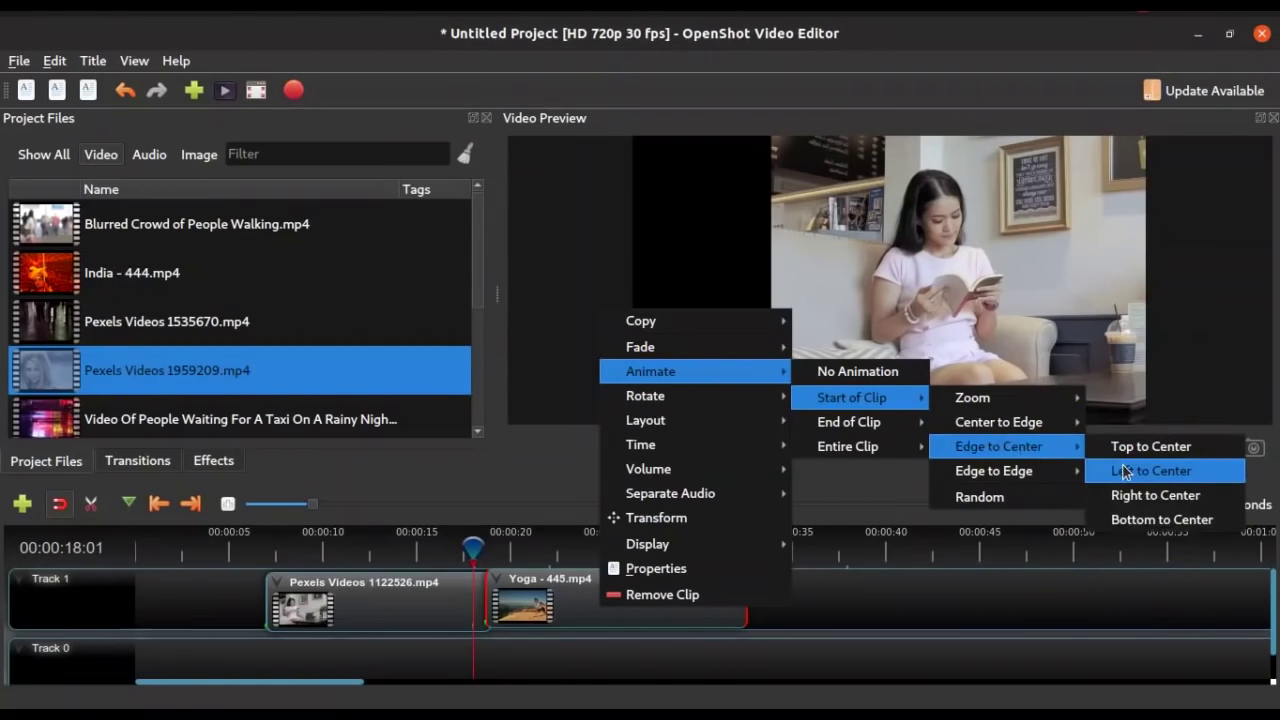
pyautogui.click(1124, 471)
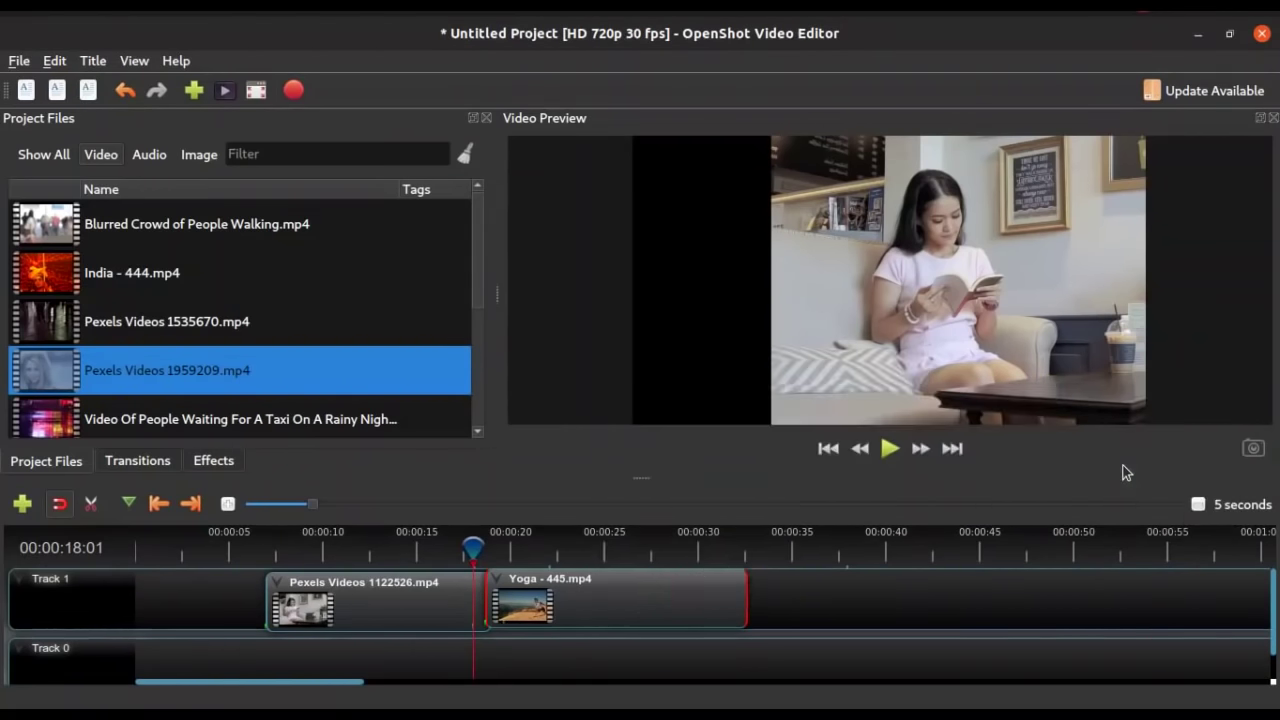
# - Play the animated change between the two Track 1 clips from about 17 seconds
pyautogui.click(451, 558)
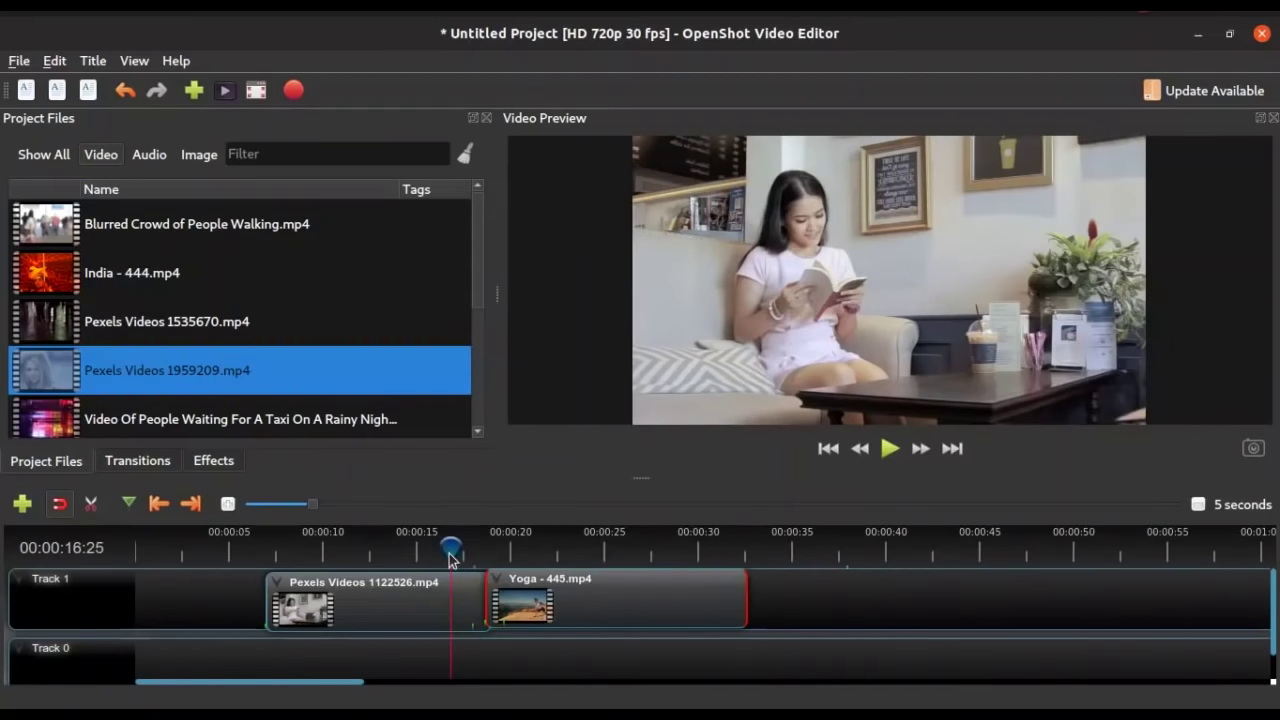
pyautogui.press('space')
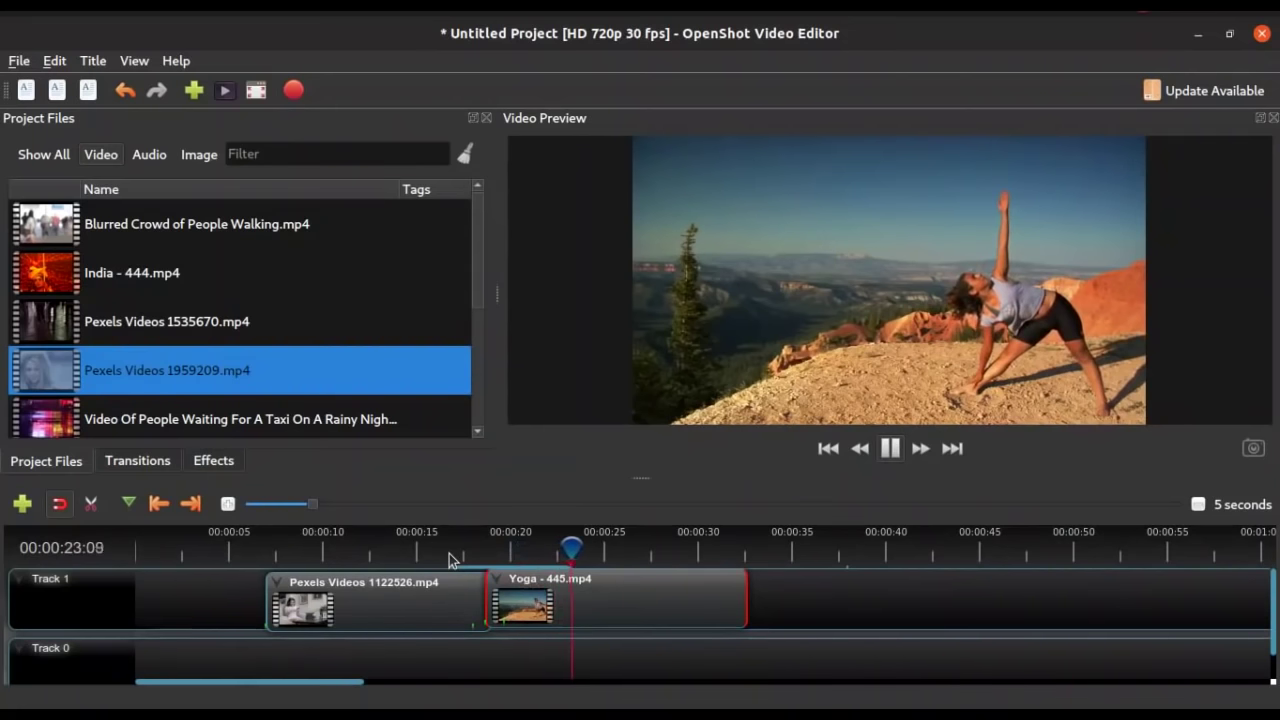
pyautogui.press('space')
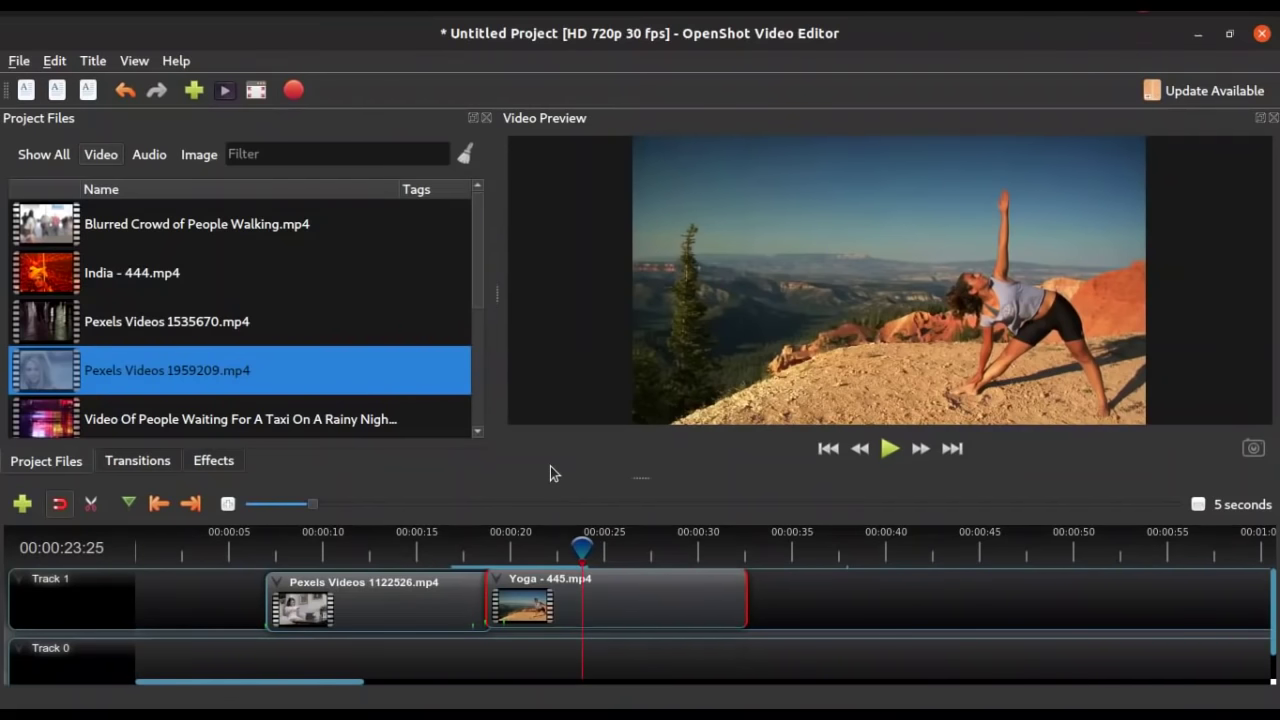
pyautogui.click(134, 465)
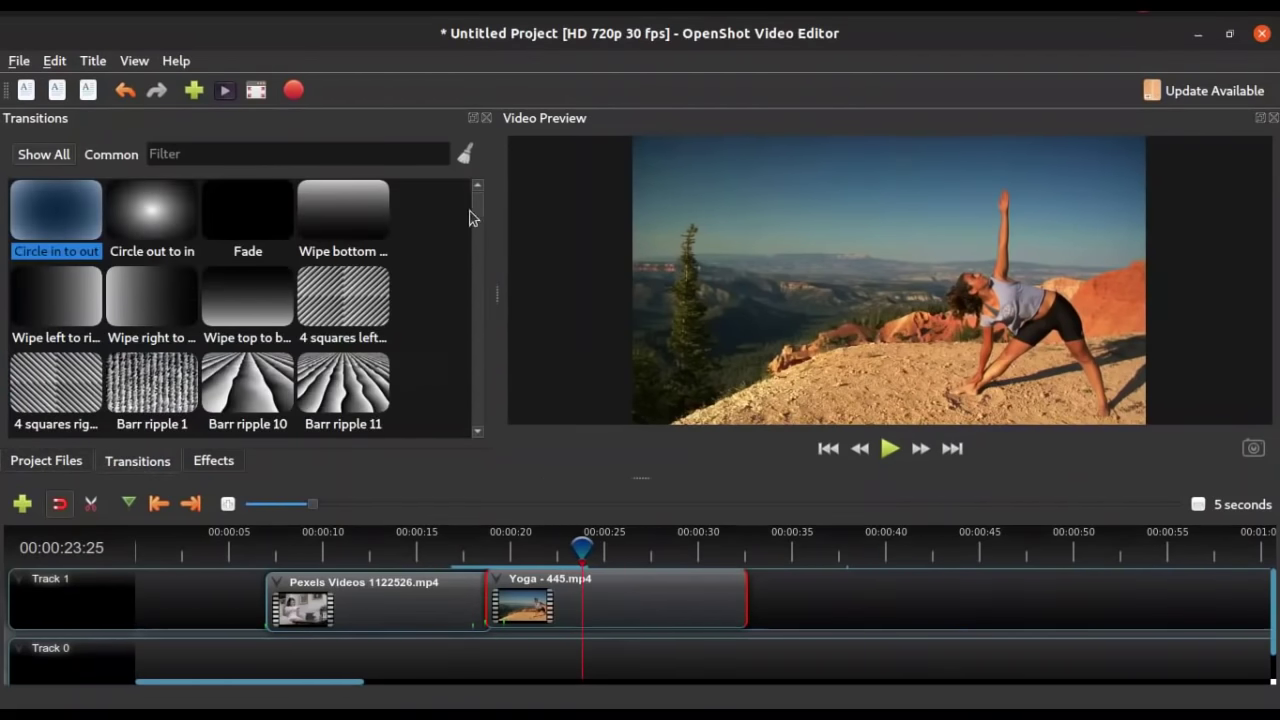
pyautogui.moveTo(477, 211)
pyautogui.mouseDown()
pyautogui.moveTo(477, 271)
pyautogui.moveTo(477, 206)
pyautogui.mouseUp()
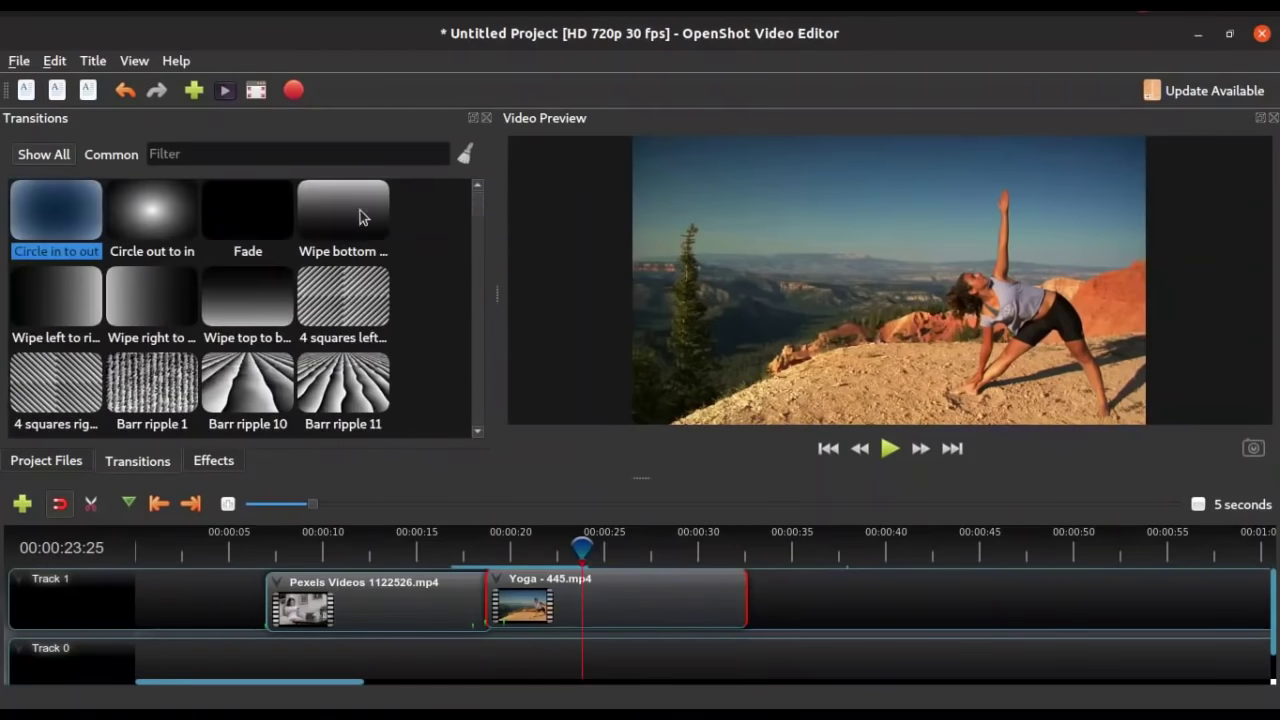
pyautogui.moveTo(336, 212); pyautogui.dragTo(309, 248)
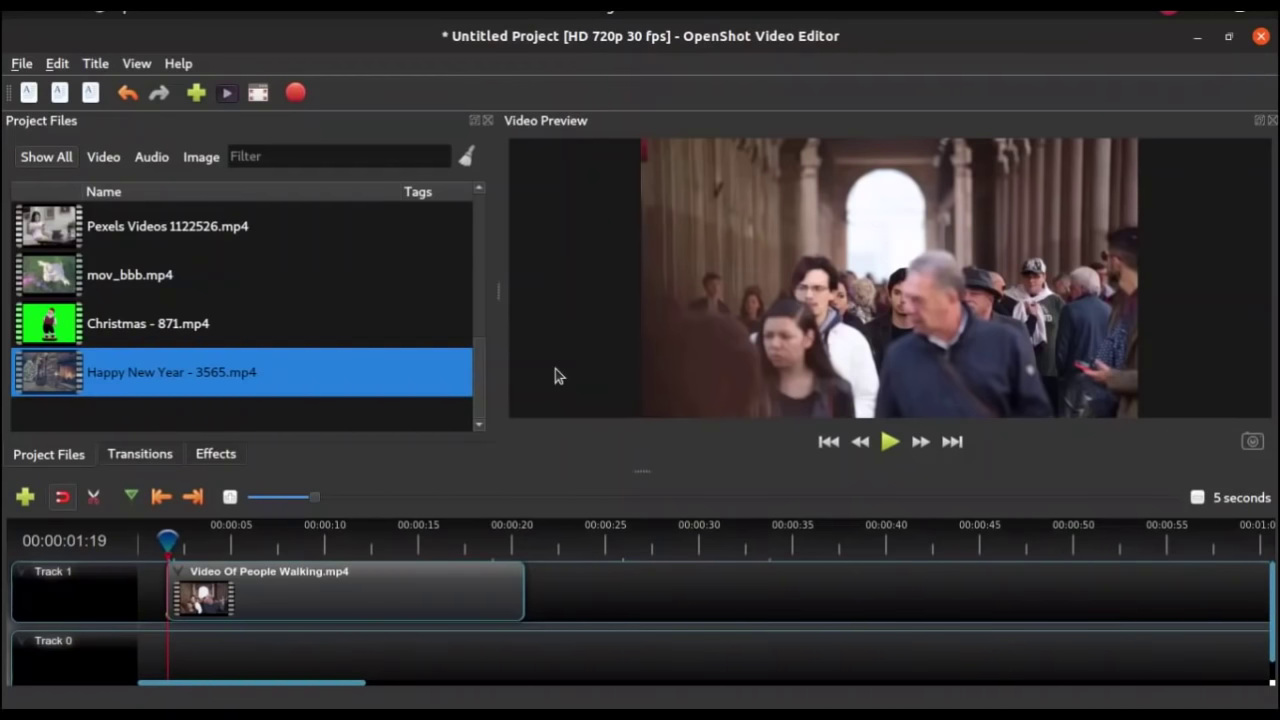
# - Play Video Of People Walking.mp4 at normal speed and speed the clip up to 8X fast forward
pyautogui.press('space')
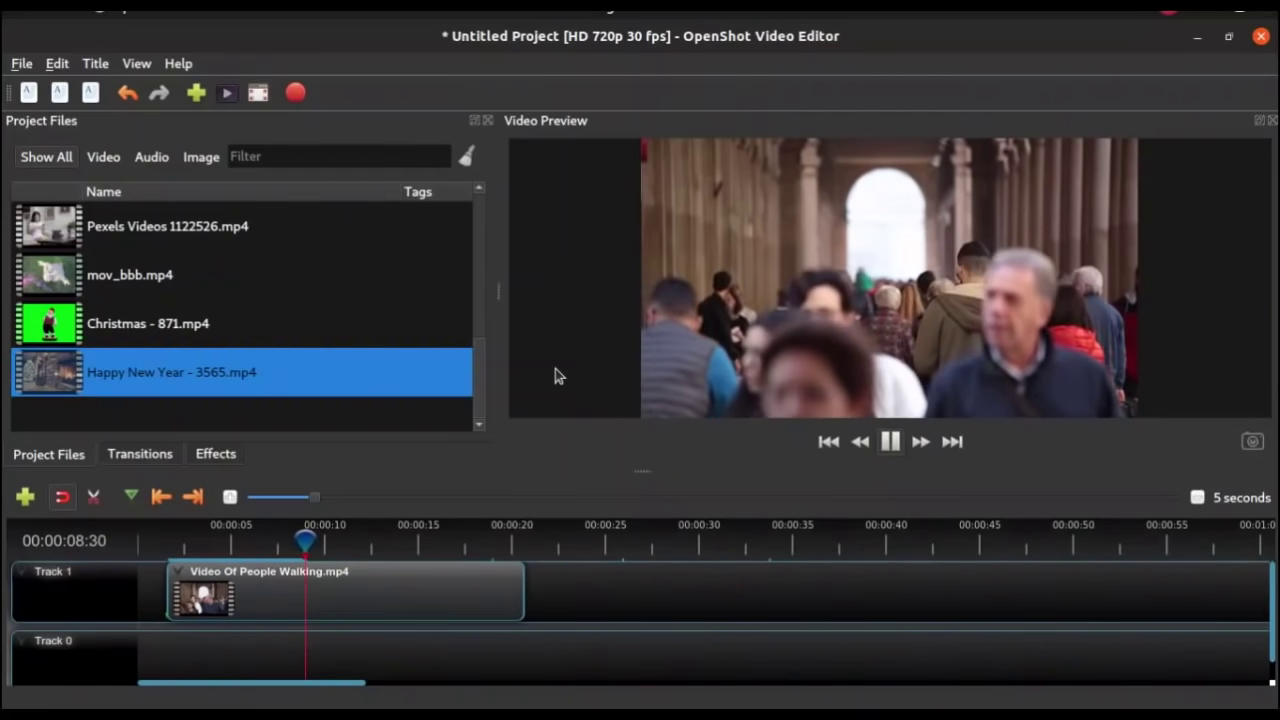
pyautogui.press('space')
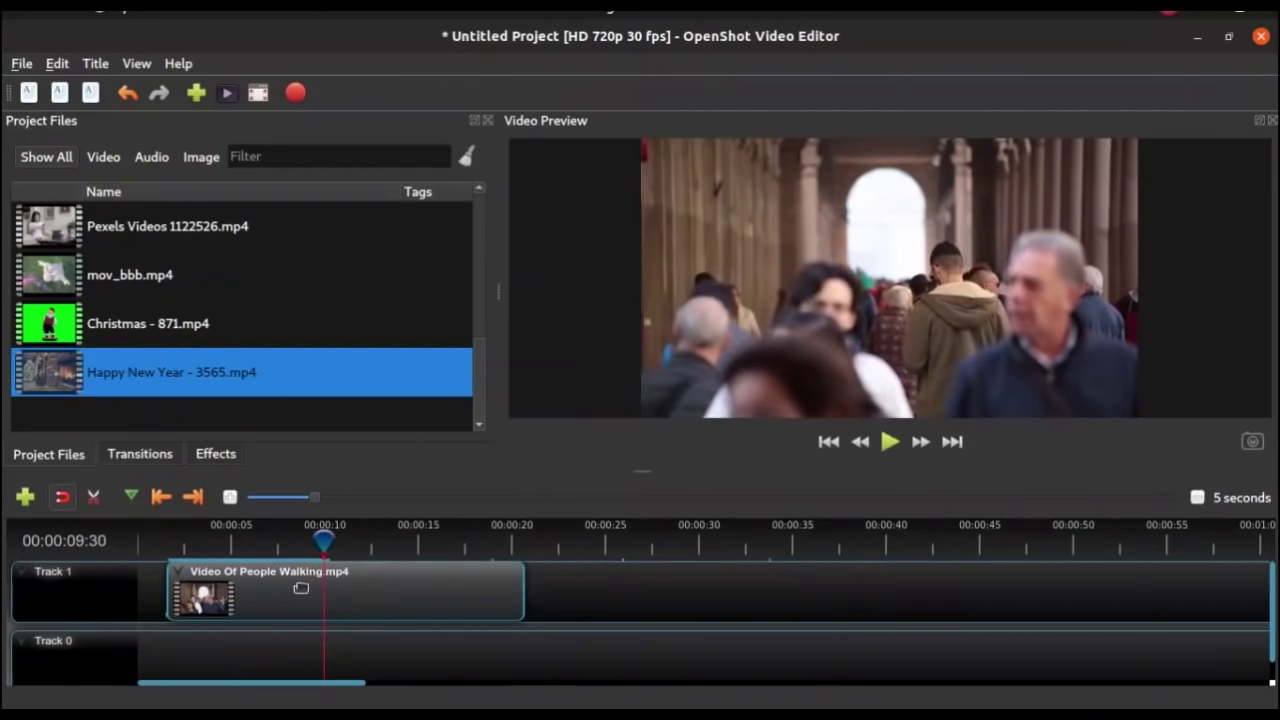
pyautogui.click(300, 592)
pyautogui.rightClick(300, 592)
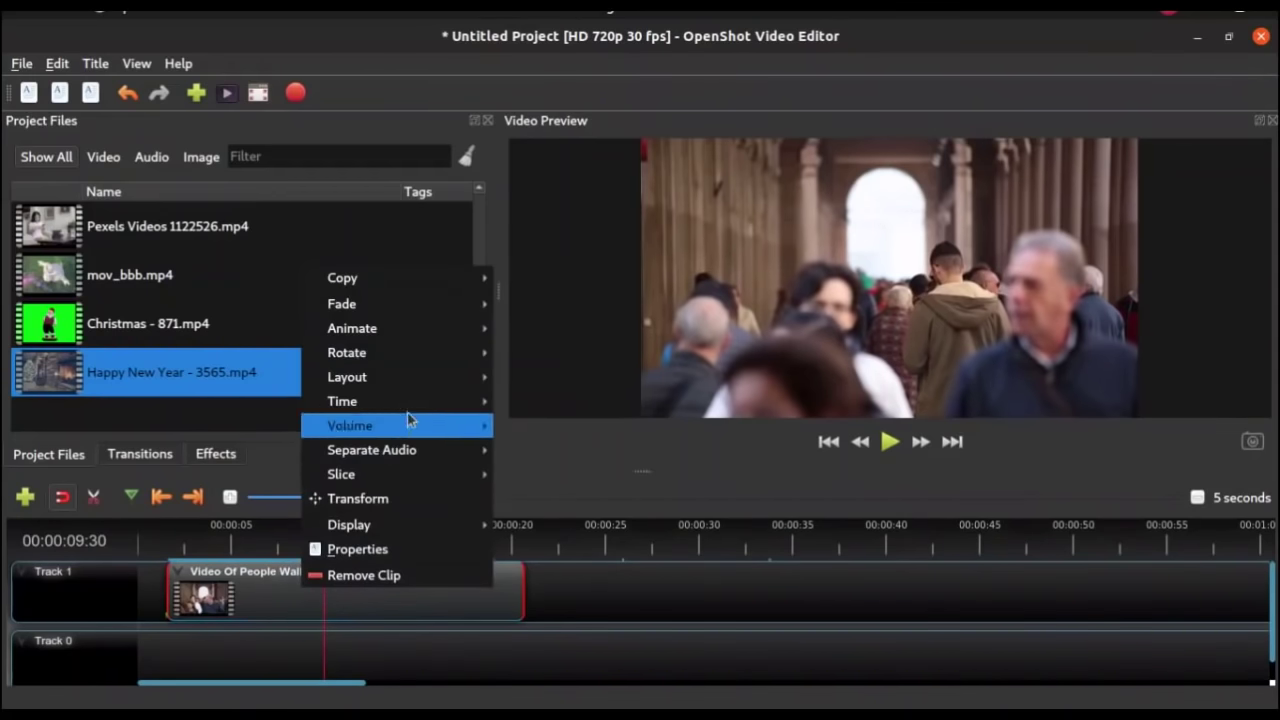
pyautogui.moveTo(412, 412)
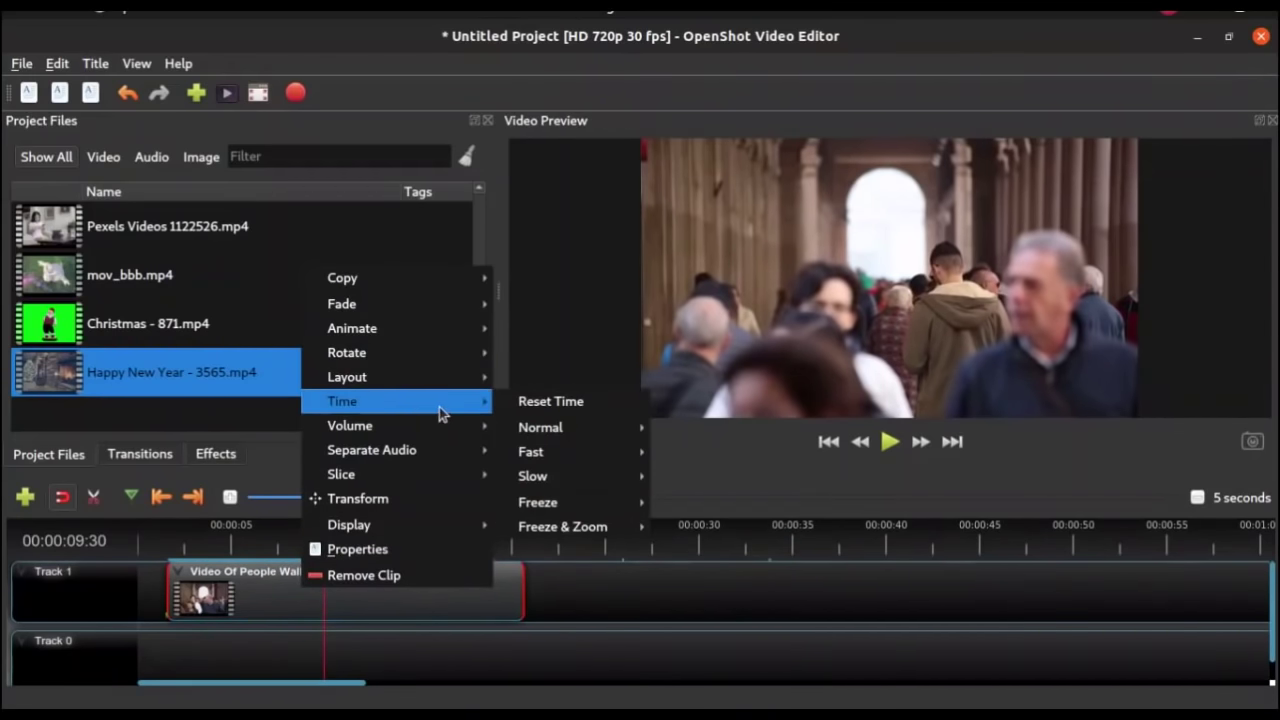
pyautogui.moveTo(548, 462)
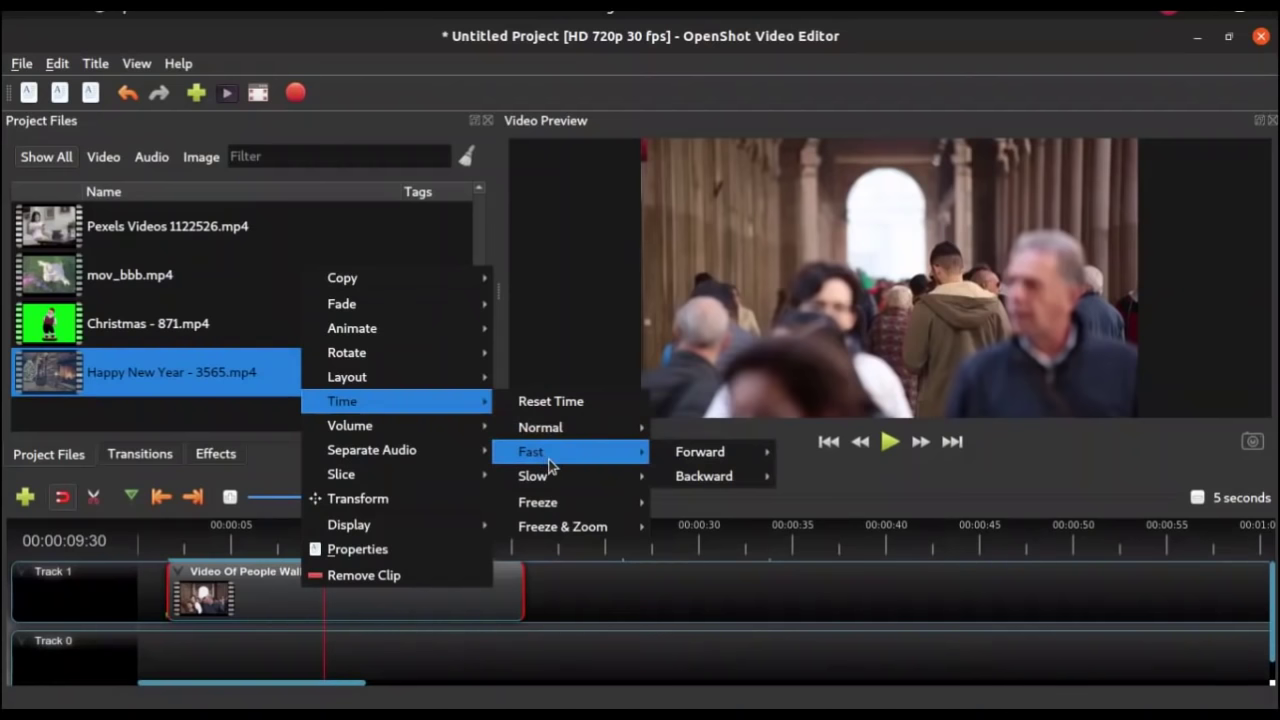
pyautogui.moveTo(718, 452)
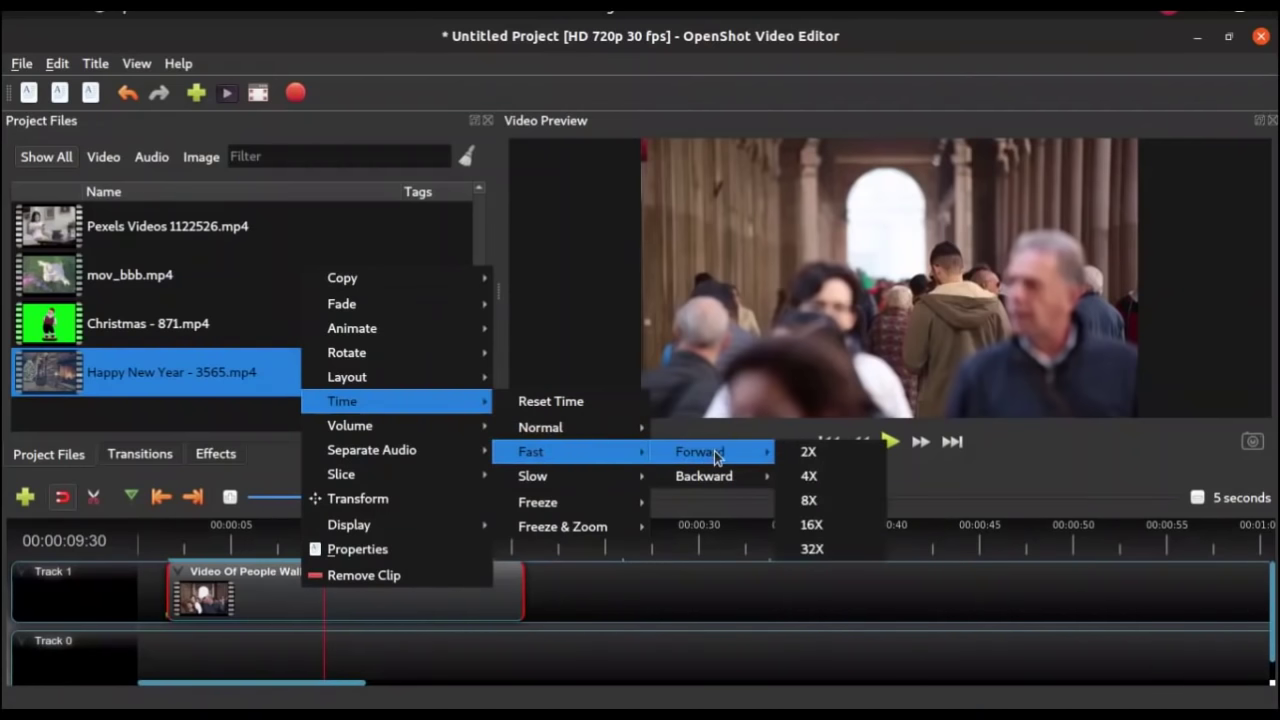
pyautogui.click(836, 498)
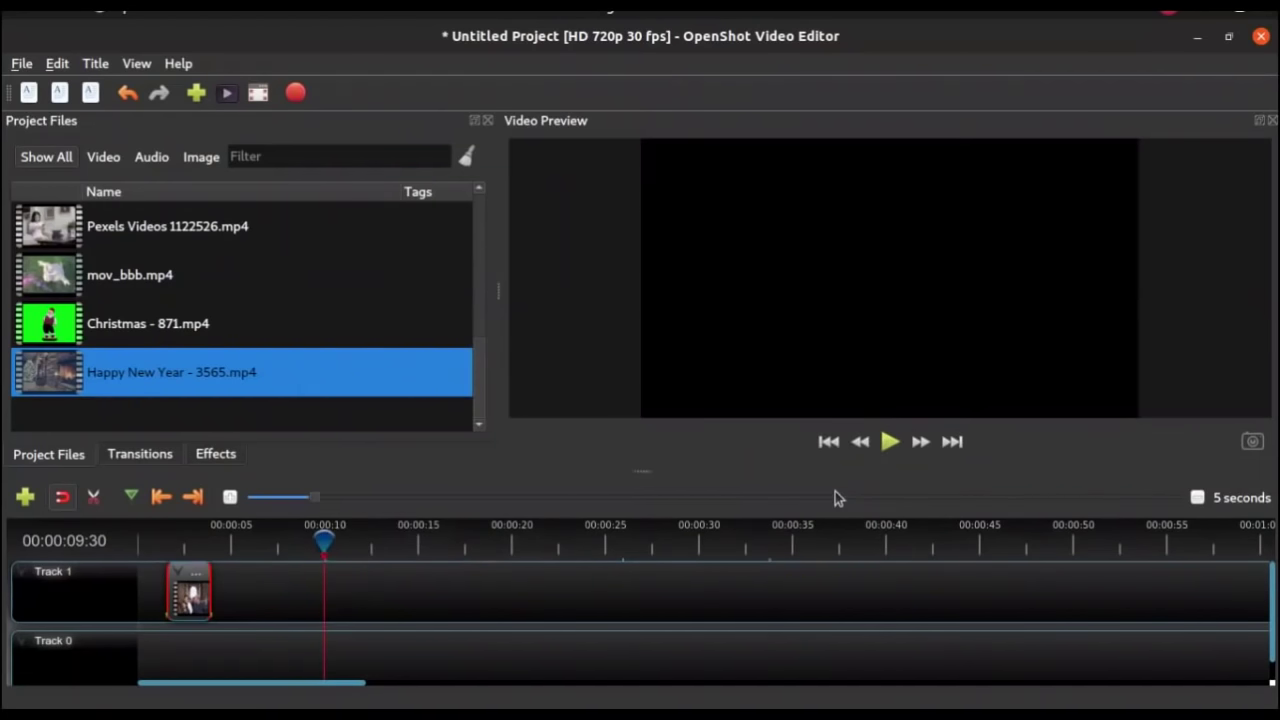
# - Play the sped-up Video Of People Walking.mp4 clip from its start and undo the speed change
pyautogui.moveTo(330, 545); pyautogui.dragTo(168, 540)
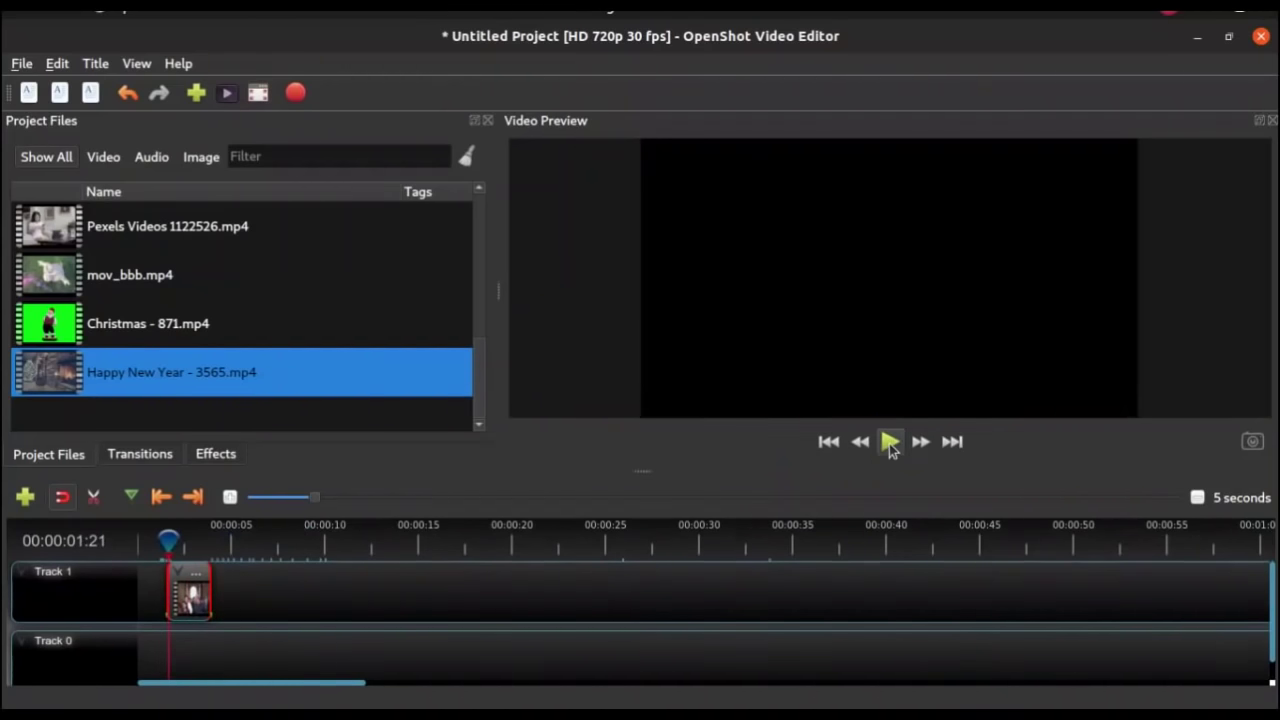
pyautogui.click(890, 442)
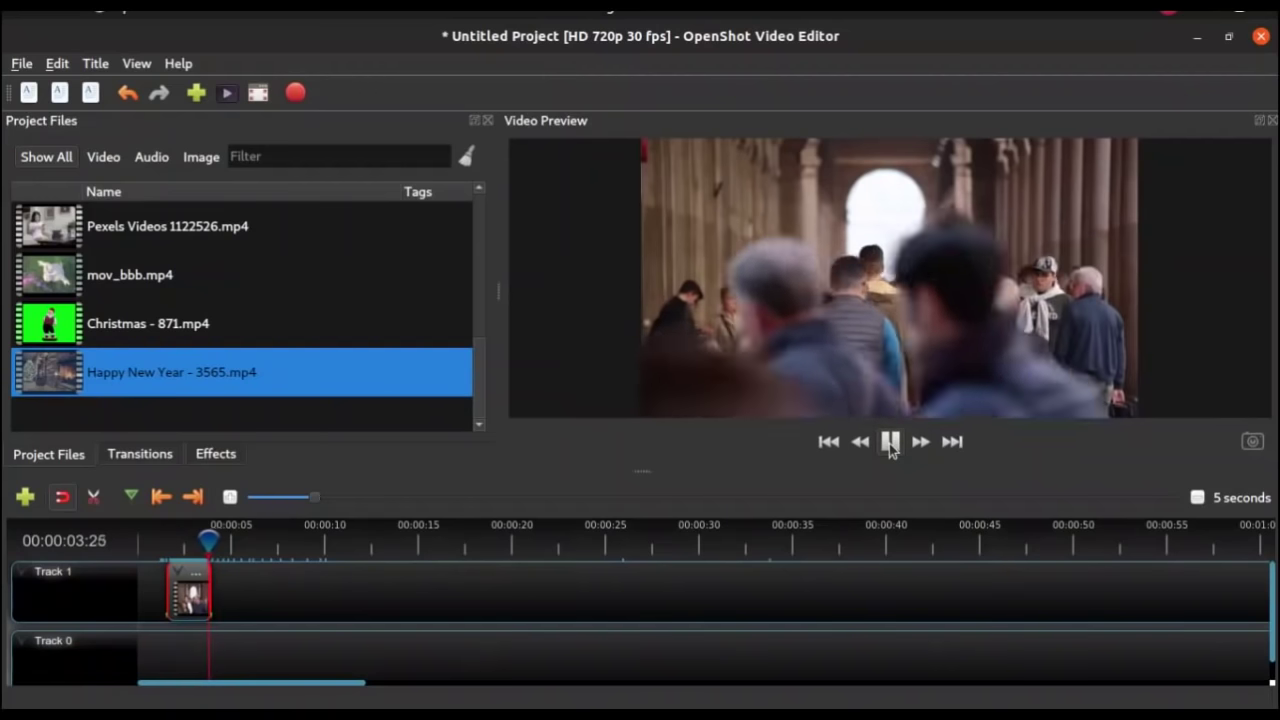
pyautogui.click(890, 443)
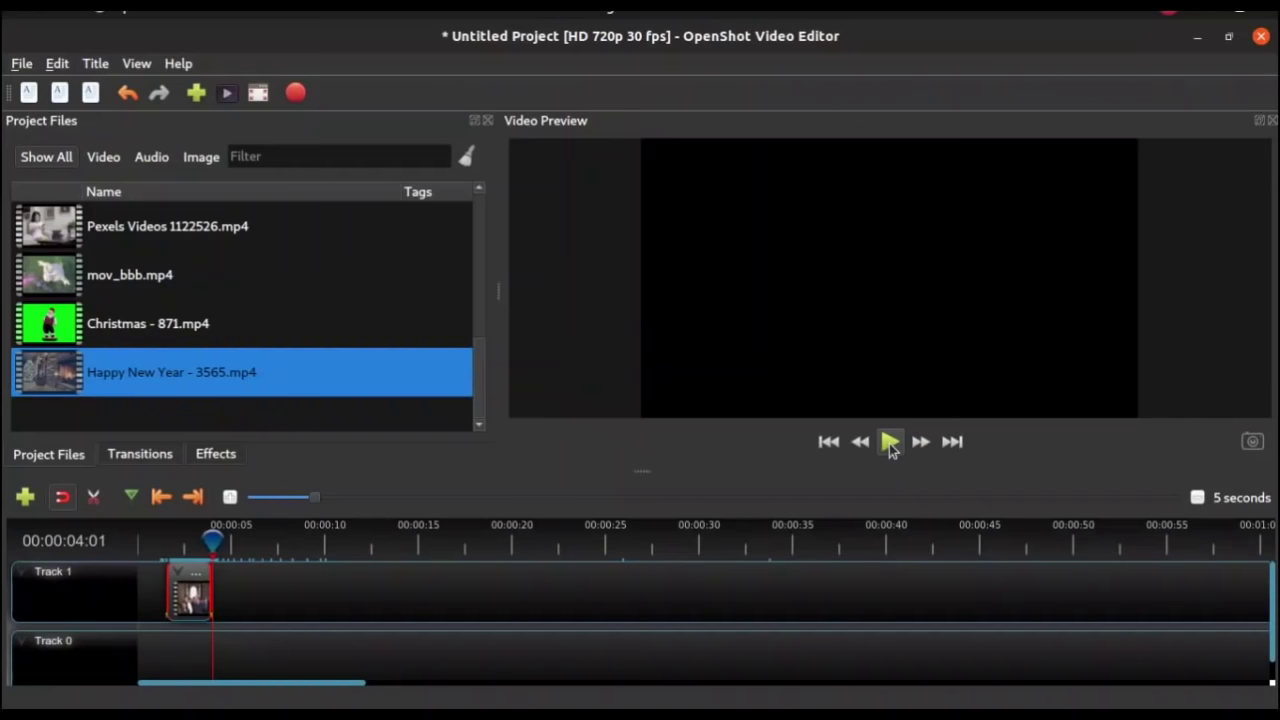
pyautogui.moveTo(213, 541); pyautogui.dragTo(185, 541)
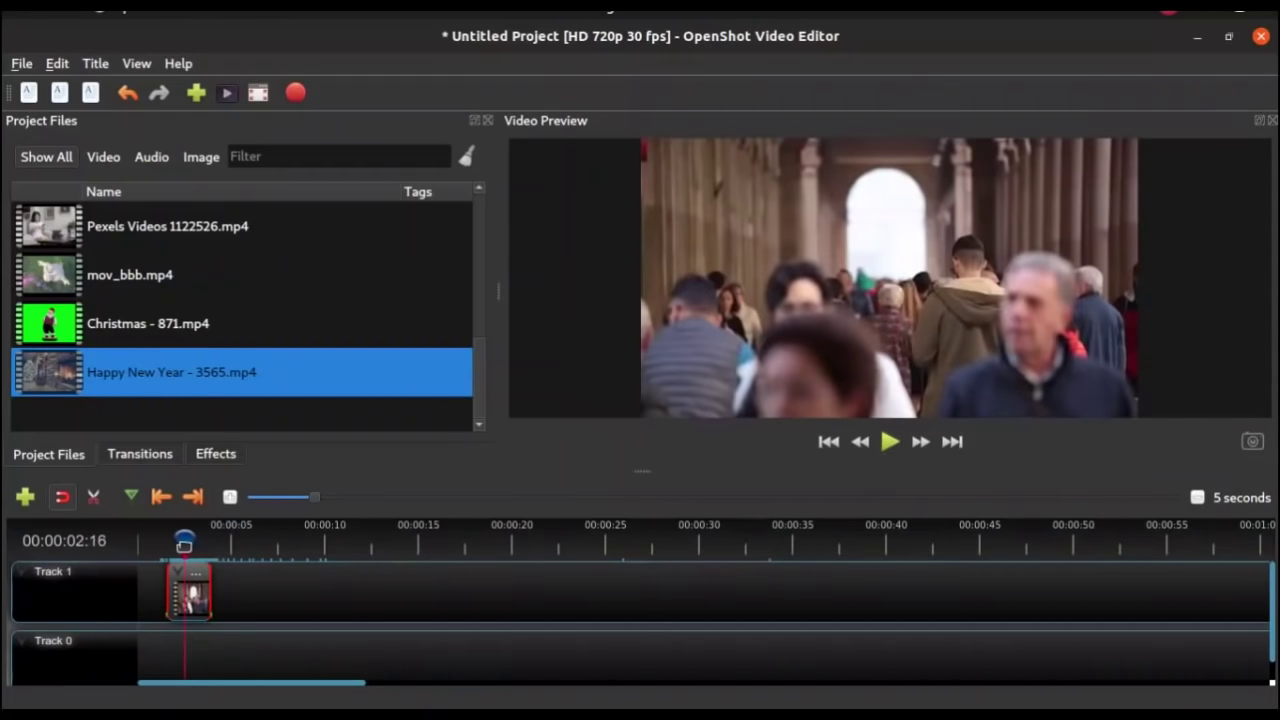
pyautogui.hotkey('ctrl', 'z')
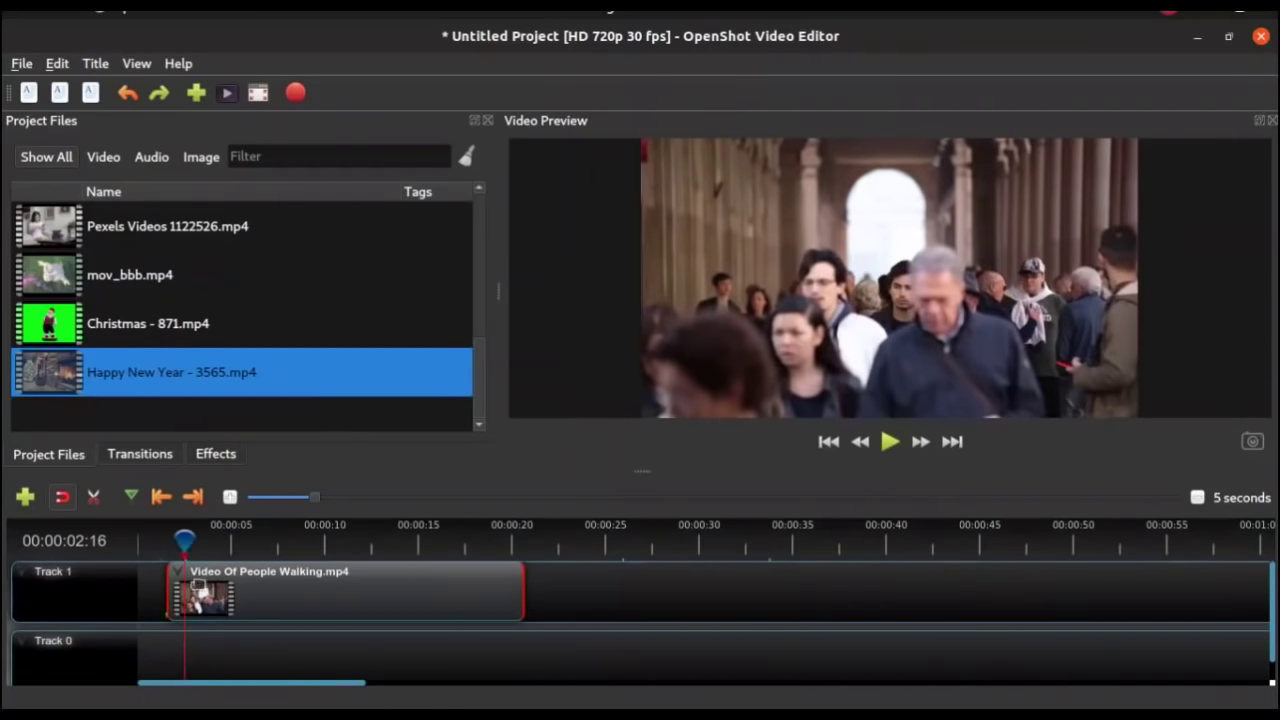
# - Slow Video Of People Walking.mp4 down to 1/4X forward
pyautogui.rightClick(256, 595)
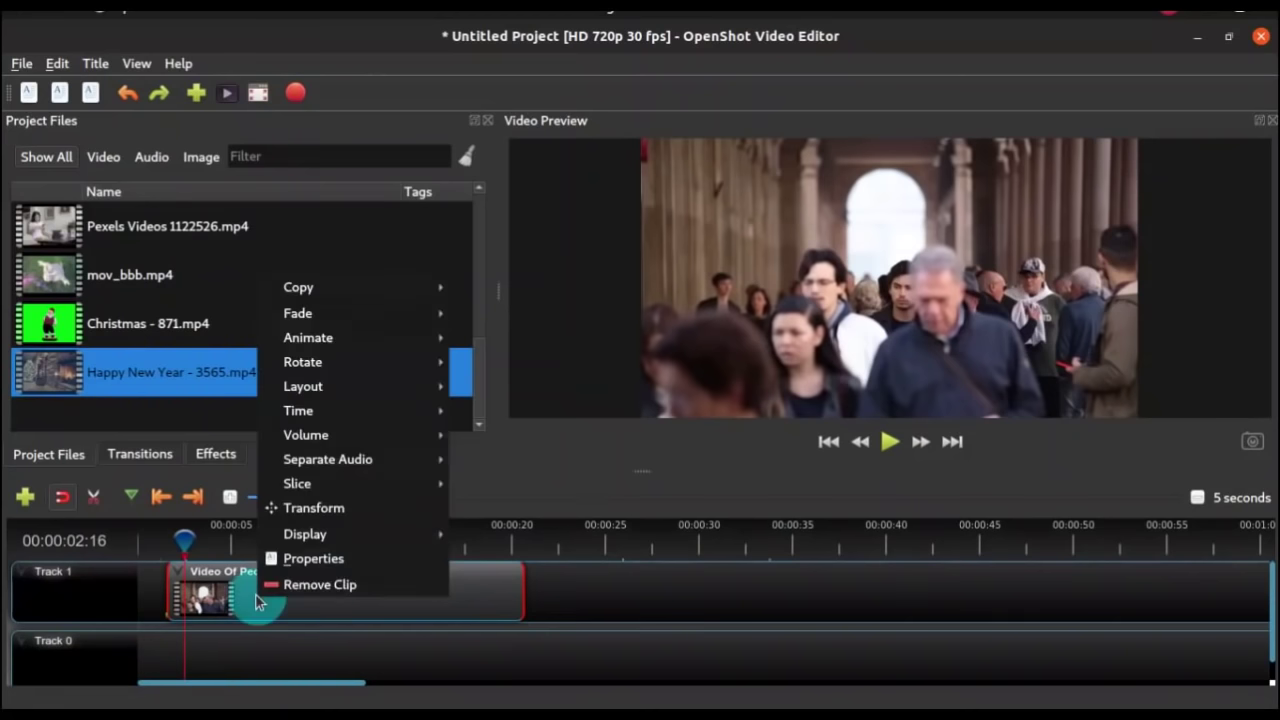
pyautogui.moveTo(334, 412)
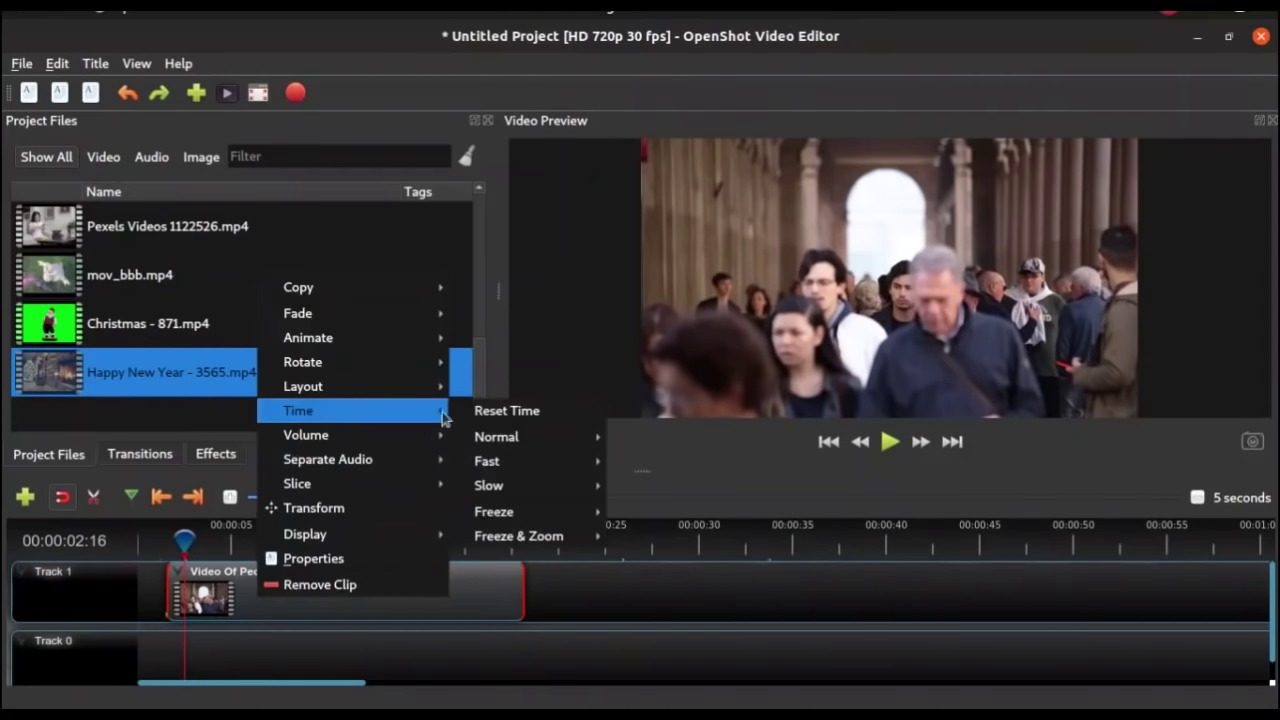
pyautogui.moveTo(517, 482)
pyautogui.moveTo(643, 486)
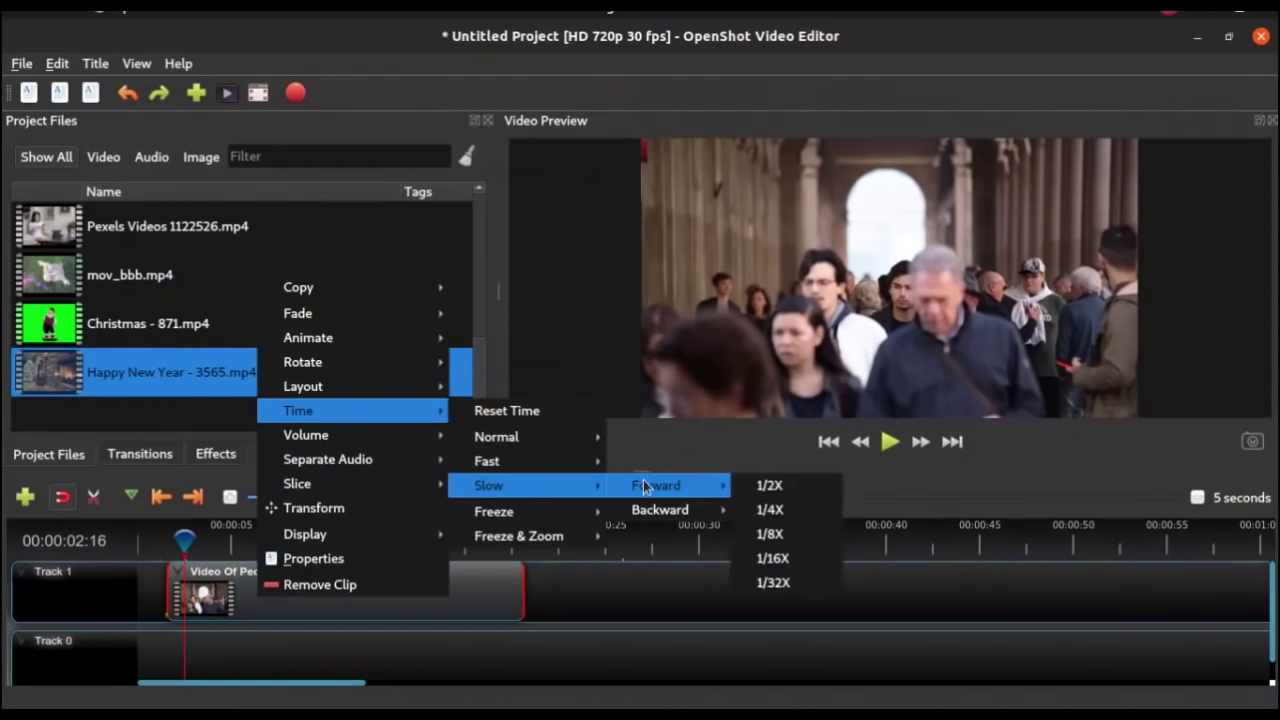
pyautogui.click(772, 509)
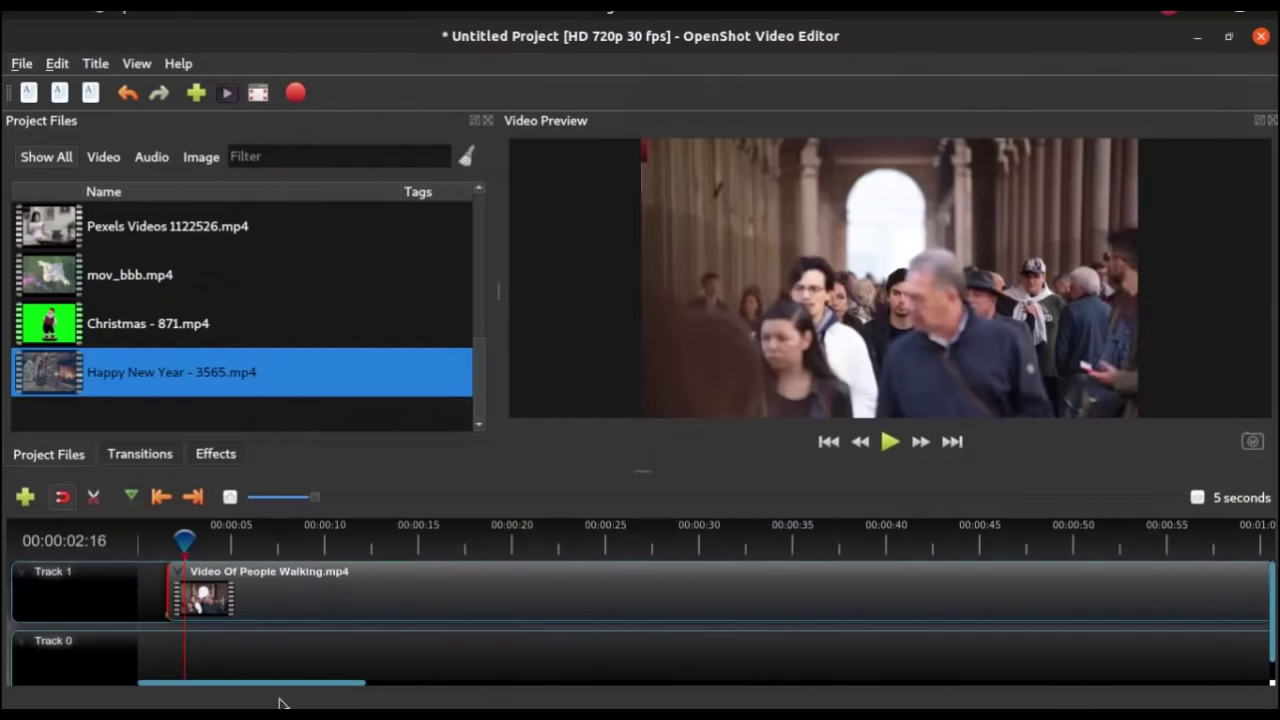
# - Check the slowed Video Of People Walking.mp4 clip on the timeline by playing it from its start
pyautogui.moveTo(297, 683); pyautogui.dragTo(234, 694)
pyautogui.moveTo(181, 542); pyautogui.dragTo(165, 541)
pyautogui.press('space')
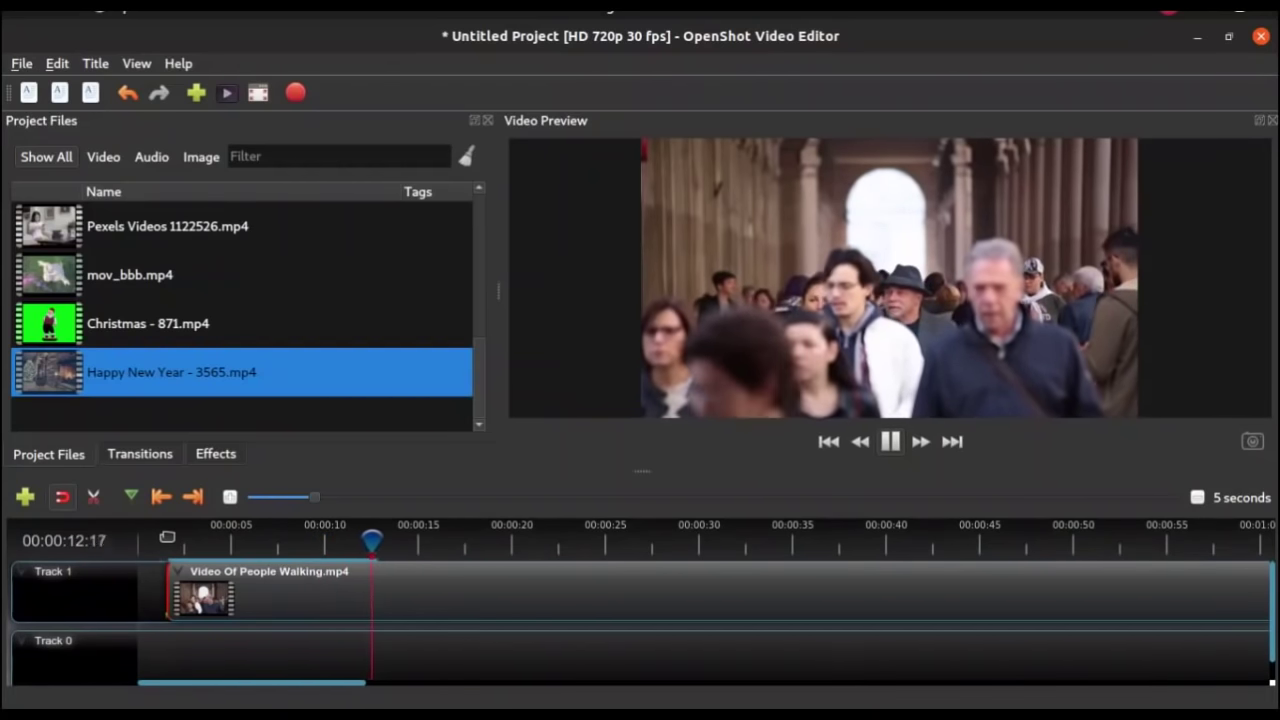
pyautogui.press('space')
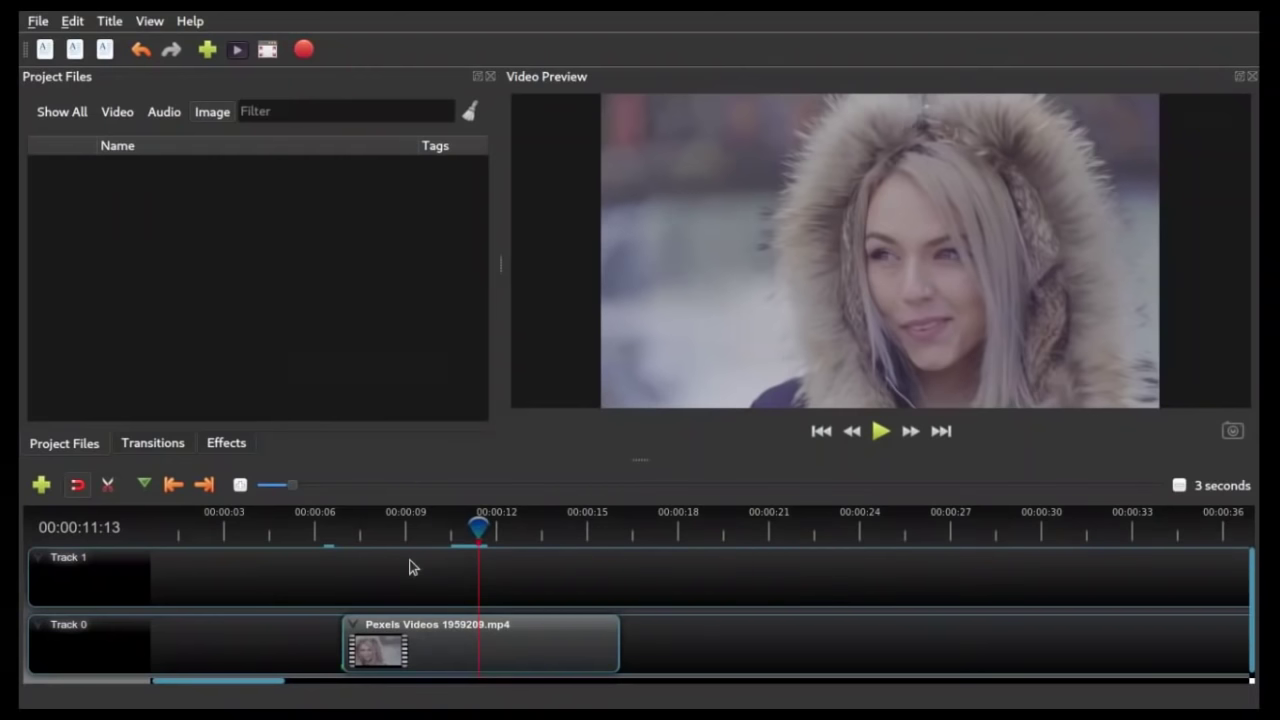
# - Start a new title based on the Sunset template
pyautogui.click(110, 21)
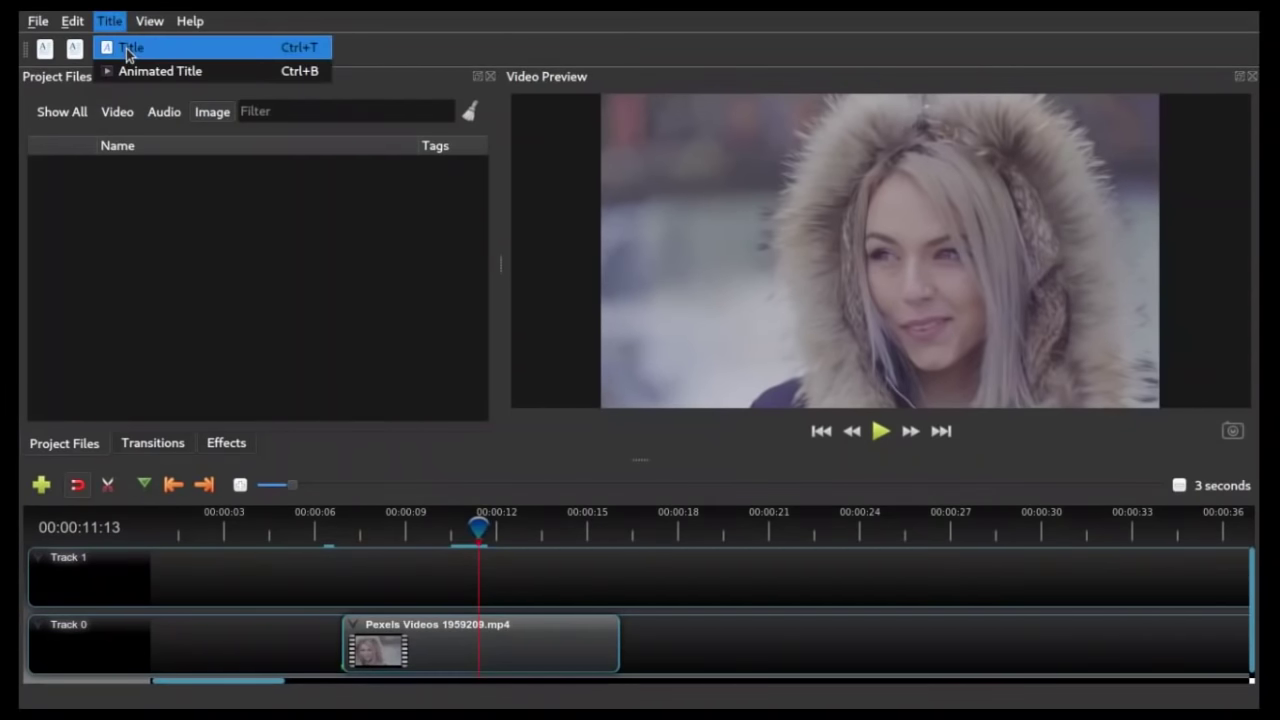
pyautogui.click(127, 48)
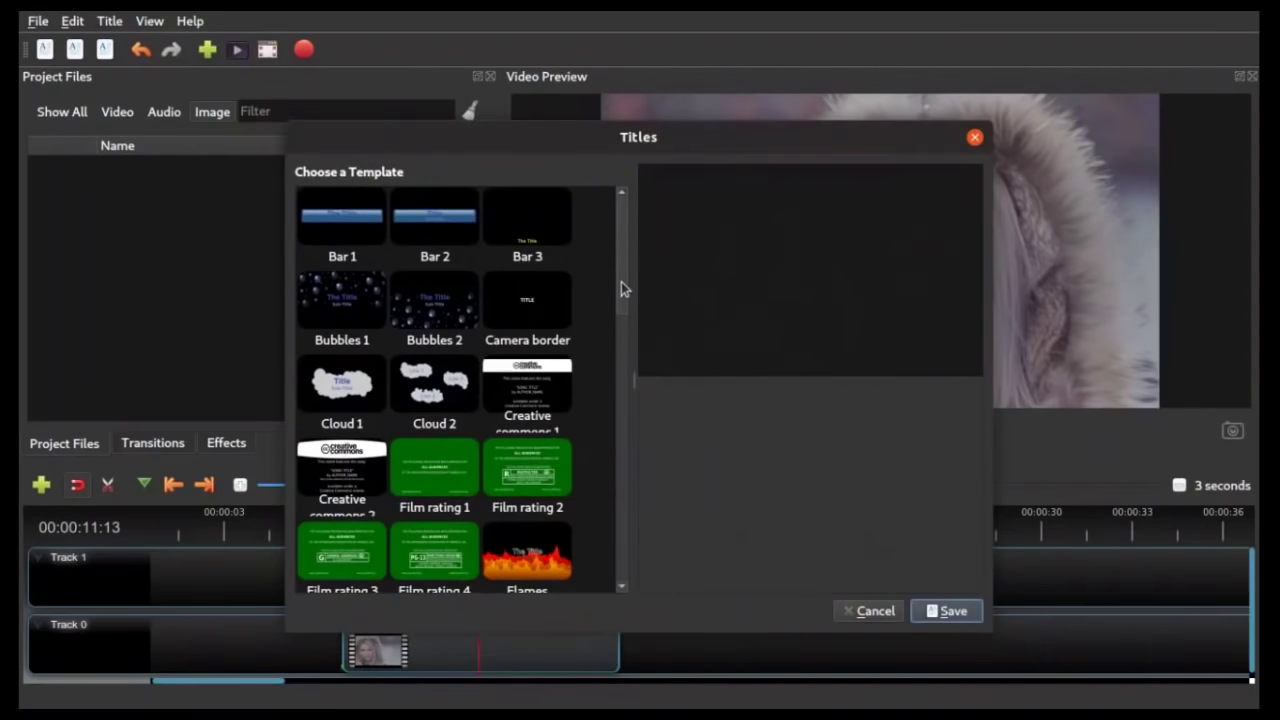
pyautogui.moveTo(621, 282); pyautogui.dragTo(628, 566)
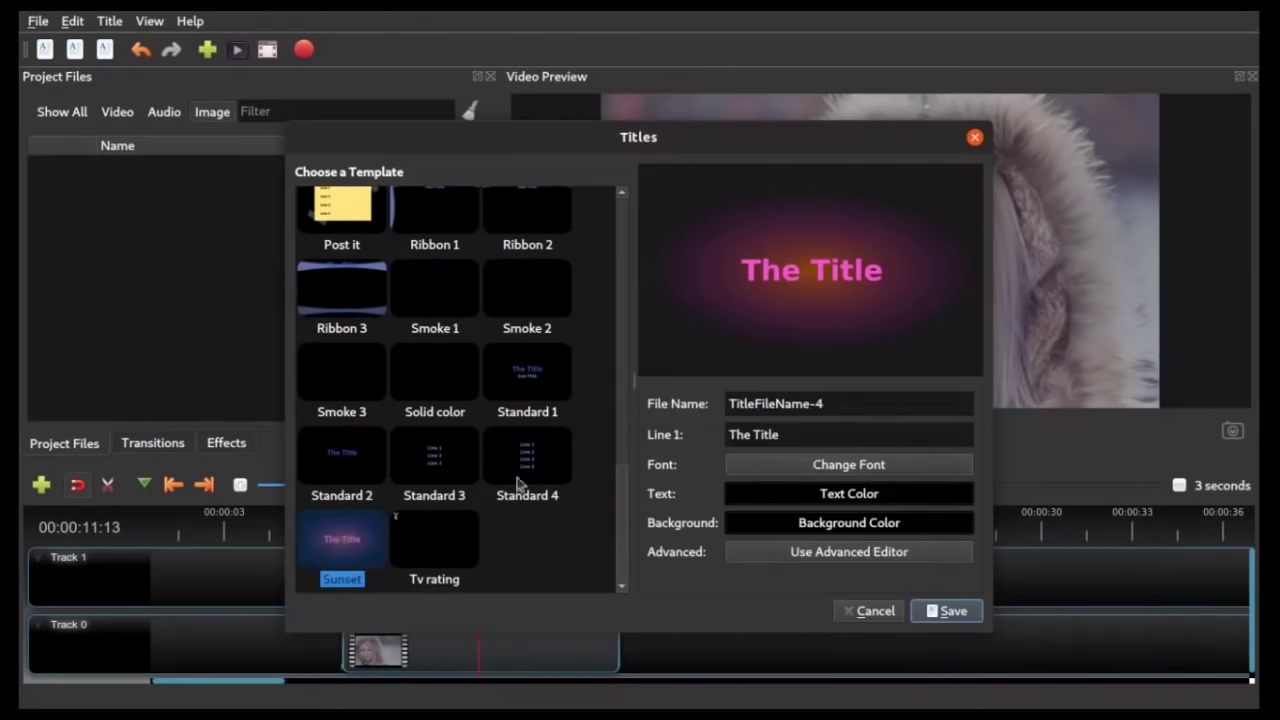
# - Set the title's file name to Girl in slowmotion and its first text line to Girl
pyautogui.moveTo(833, 403); pyautogui.dragTo(659, 401)
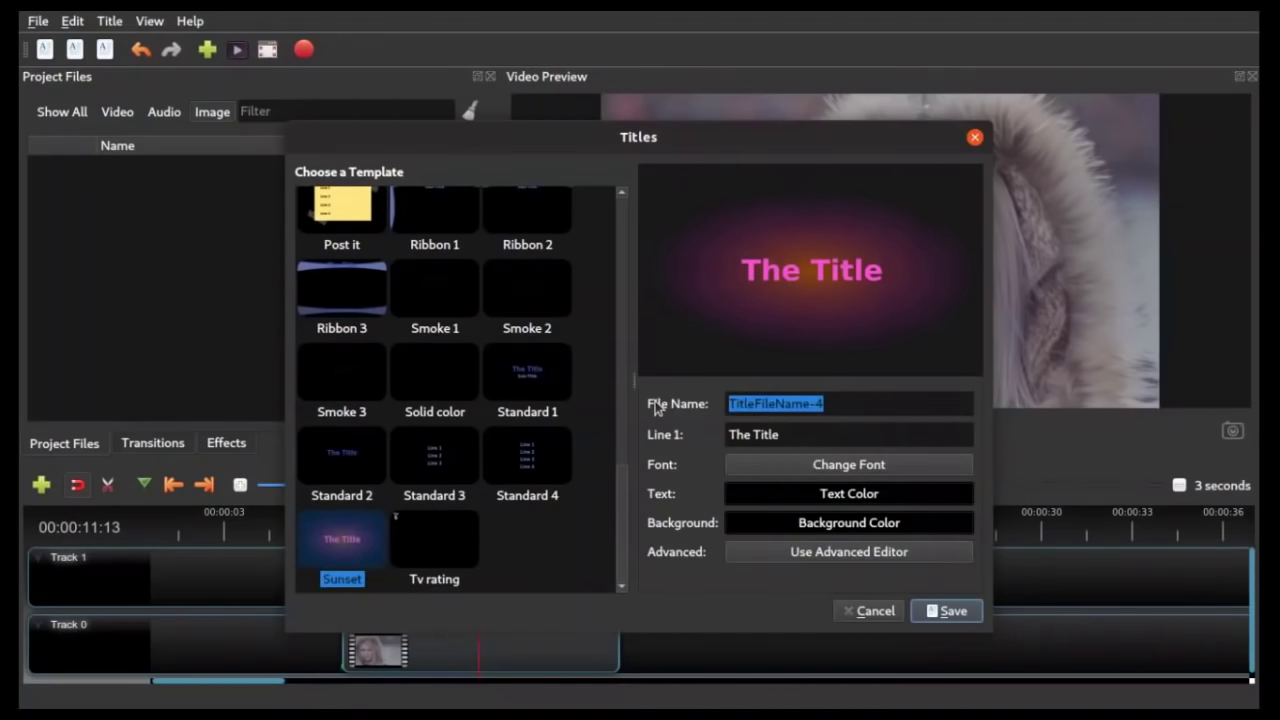
pyautogui.write('Girl in slowmotion')
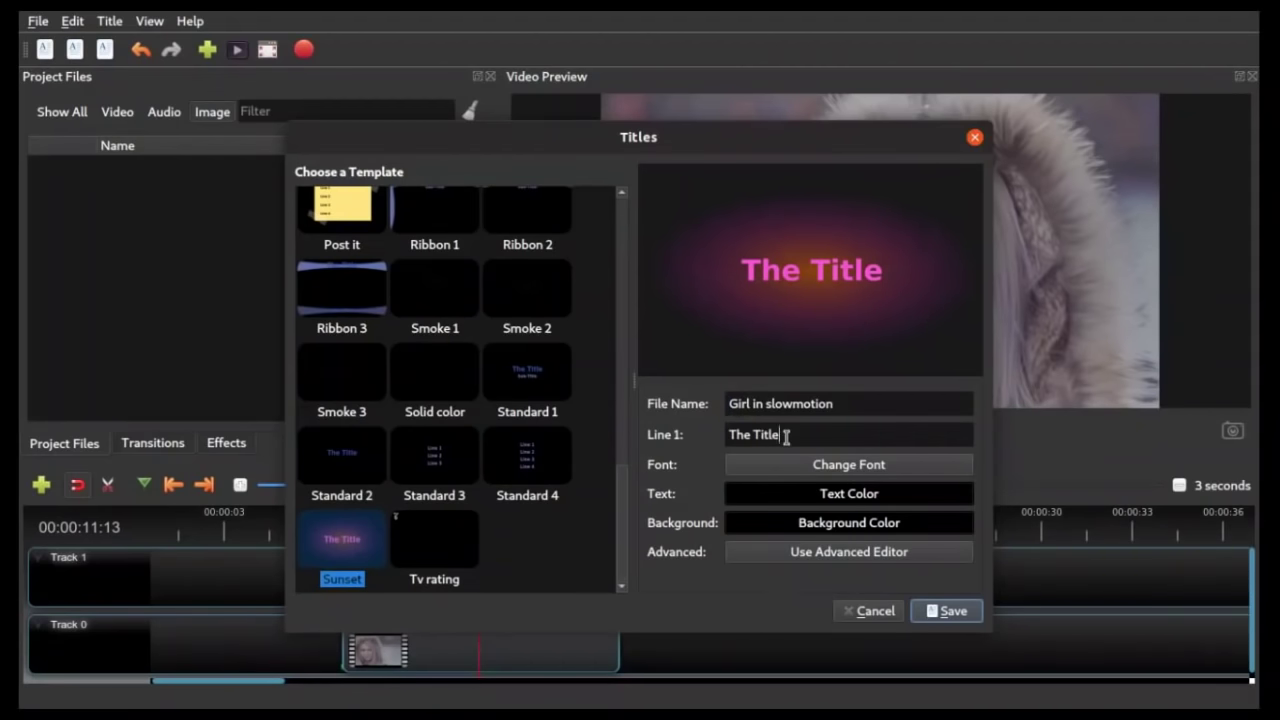
pyautogui.moveTo(786, 437); pyautogui.dragTo(727, 434)
pyautogui.write('Girl')
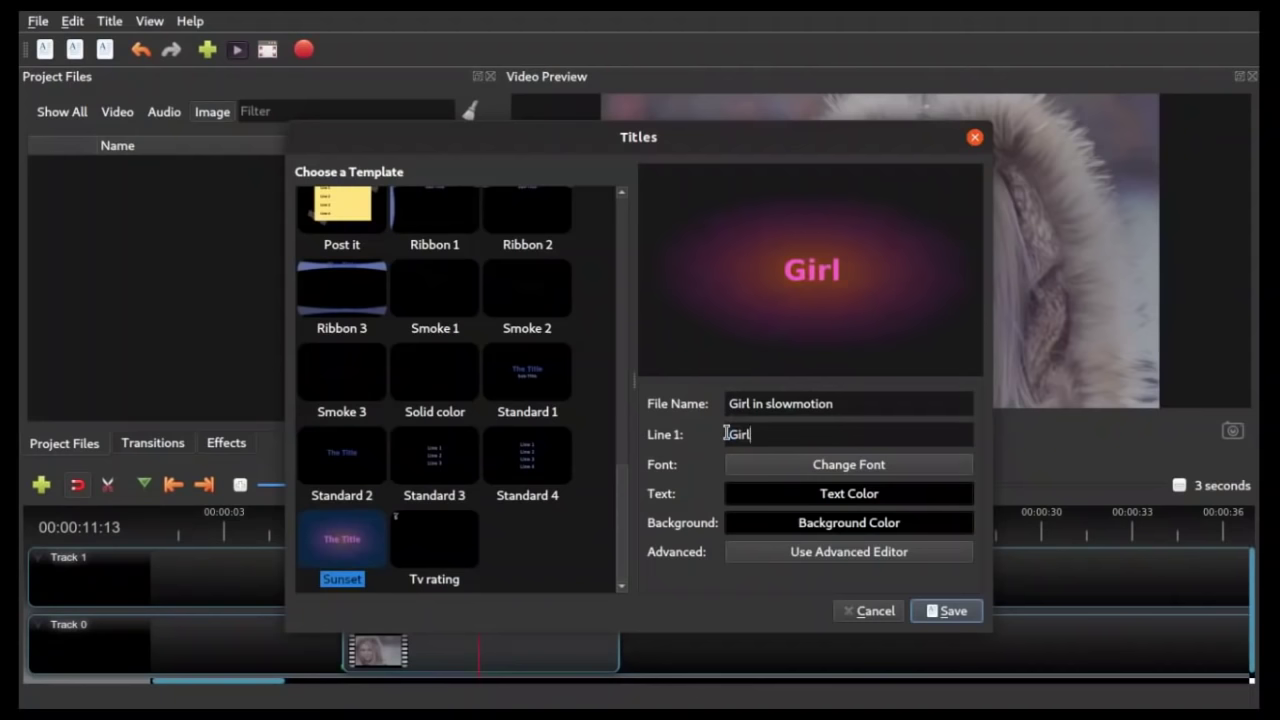
# - Complete the title's first text line as Girl in slowmotion and set its font to Cantarell Italic
pyautogui.write(' in slowmotio')
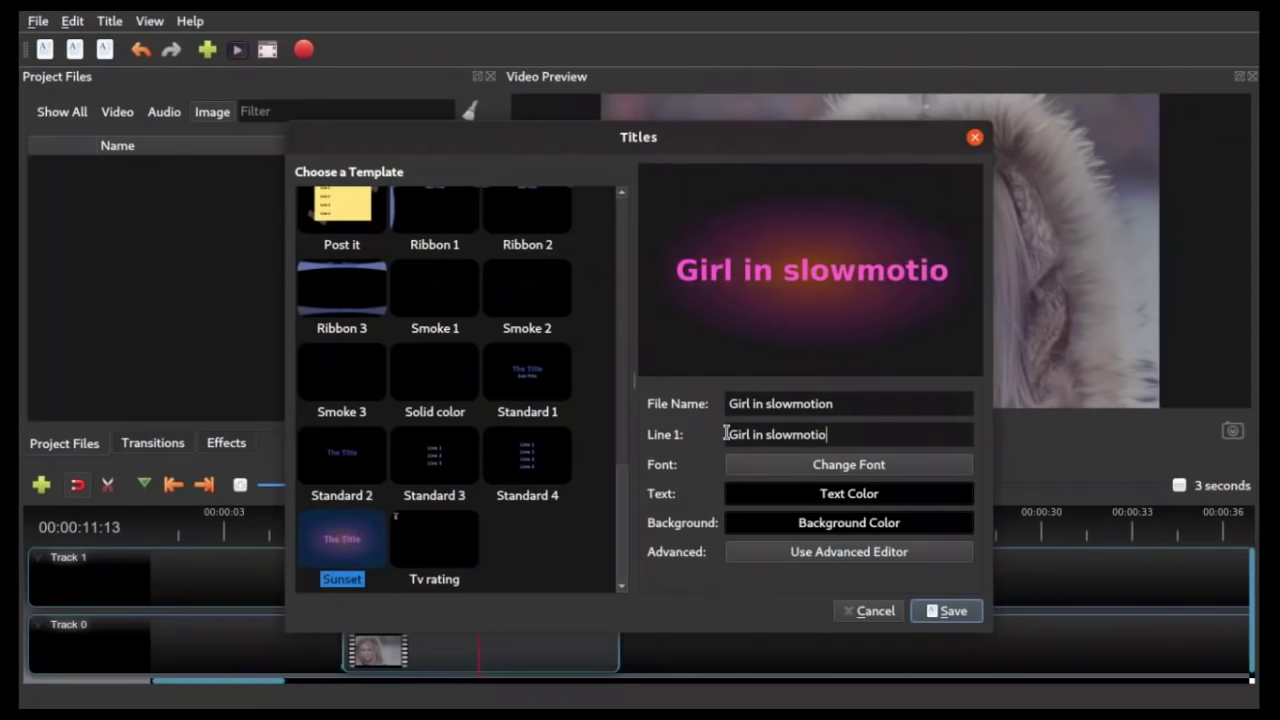
pyautogui.write('n')
pyautogui.click(811, 466)
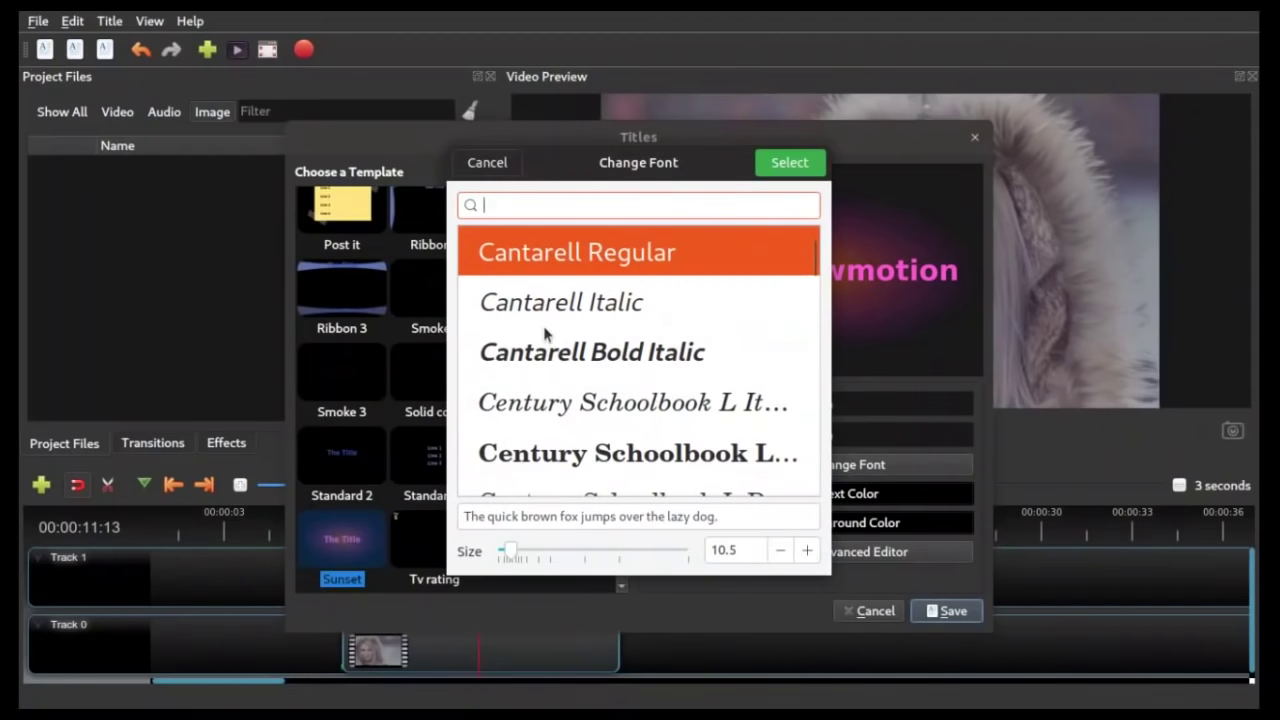
pyautogui.click(596, 315)
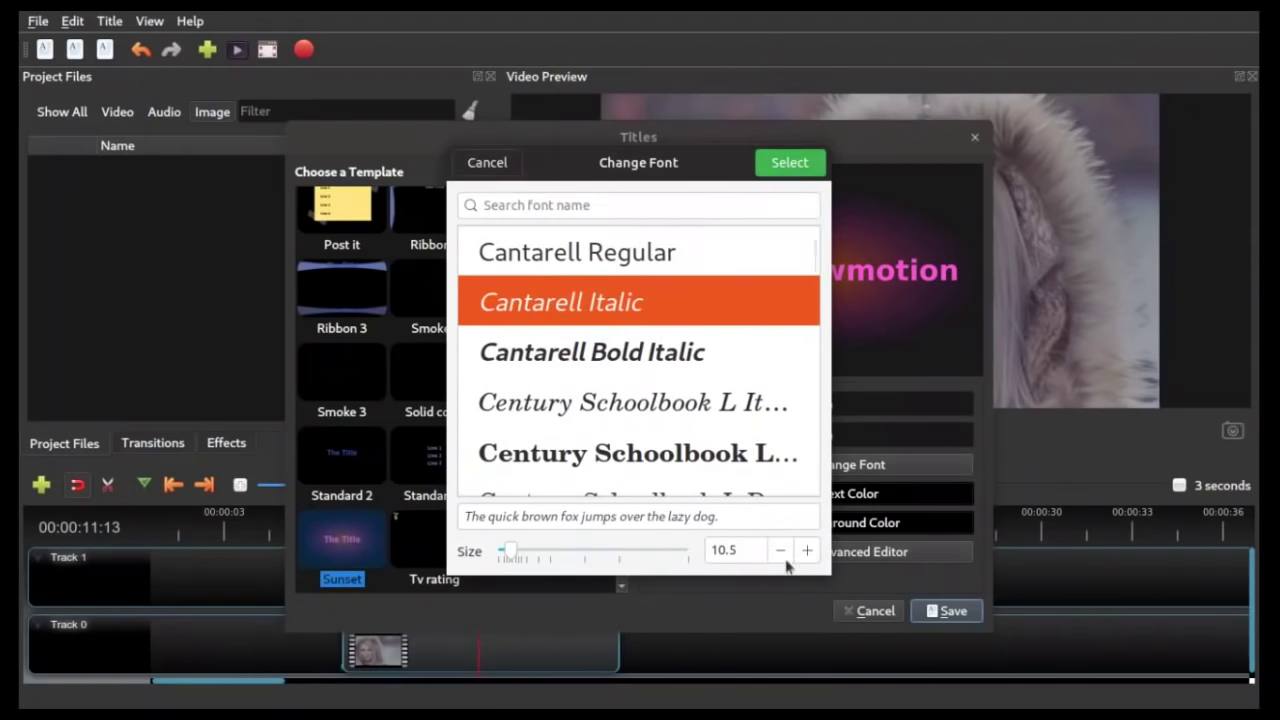
pyautogui.click(790, 165)
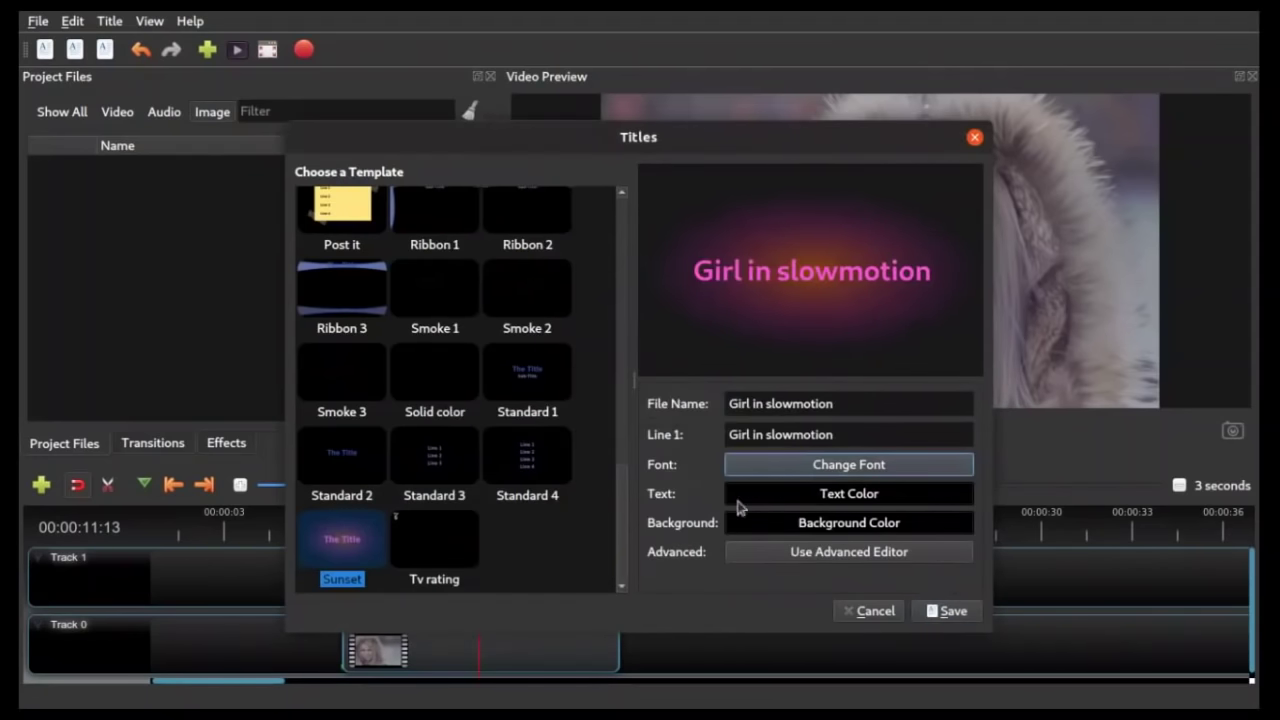
# - Set the title's text color to white (#ffffff) and its background to black (#000000), and save the title
pyautogui.click(840, 494)
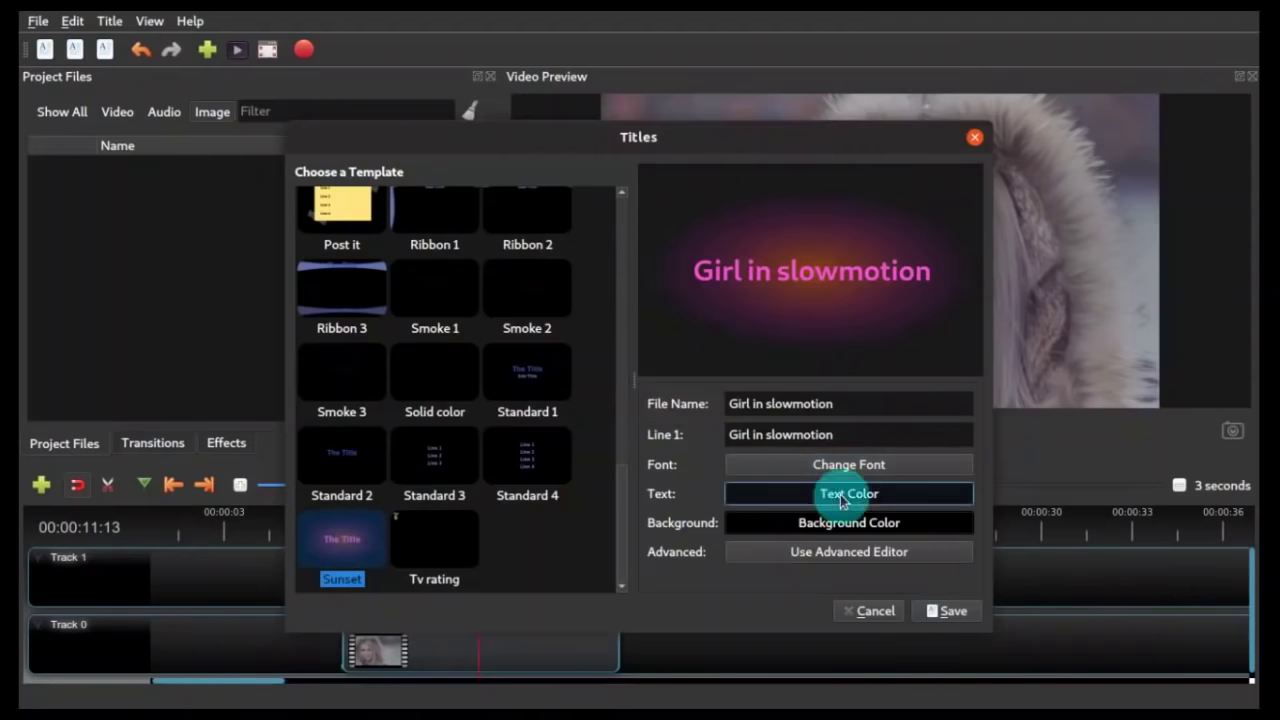
pyautogui.click(820, 579)
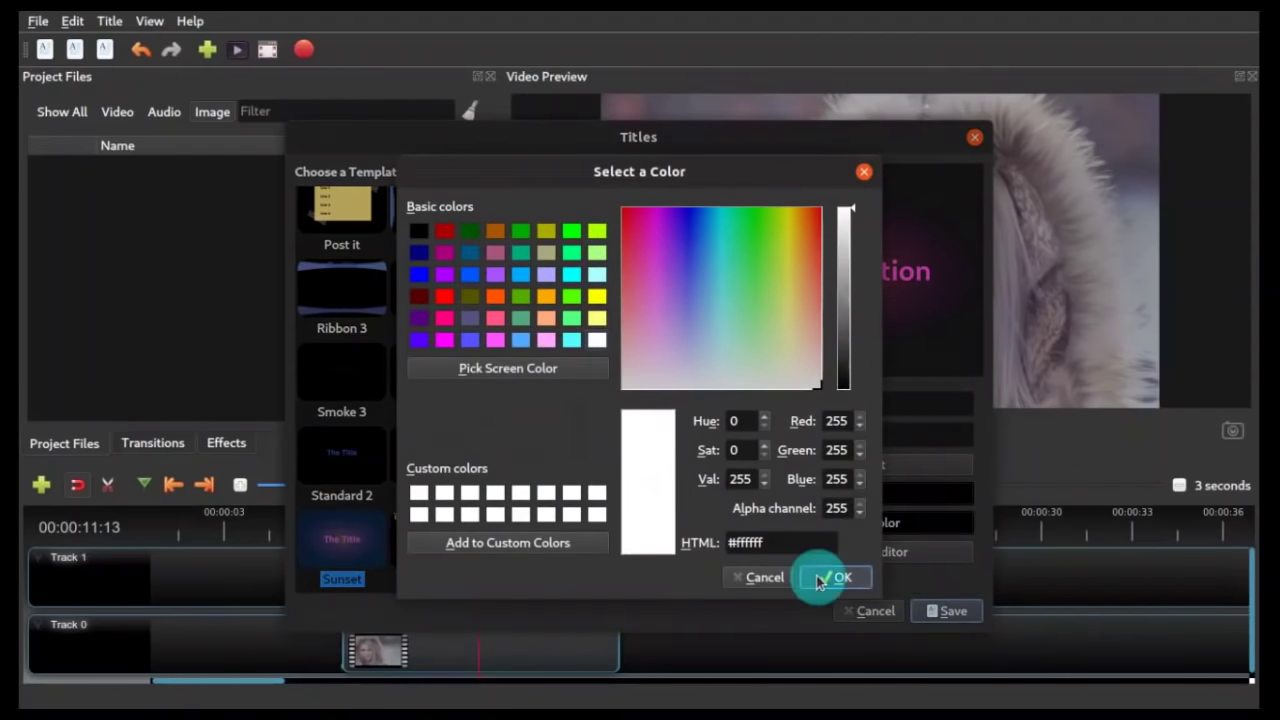
pyautogui.click(858, 526)
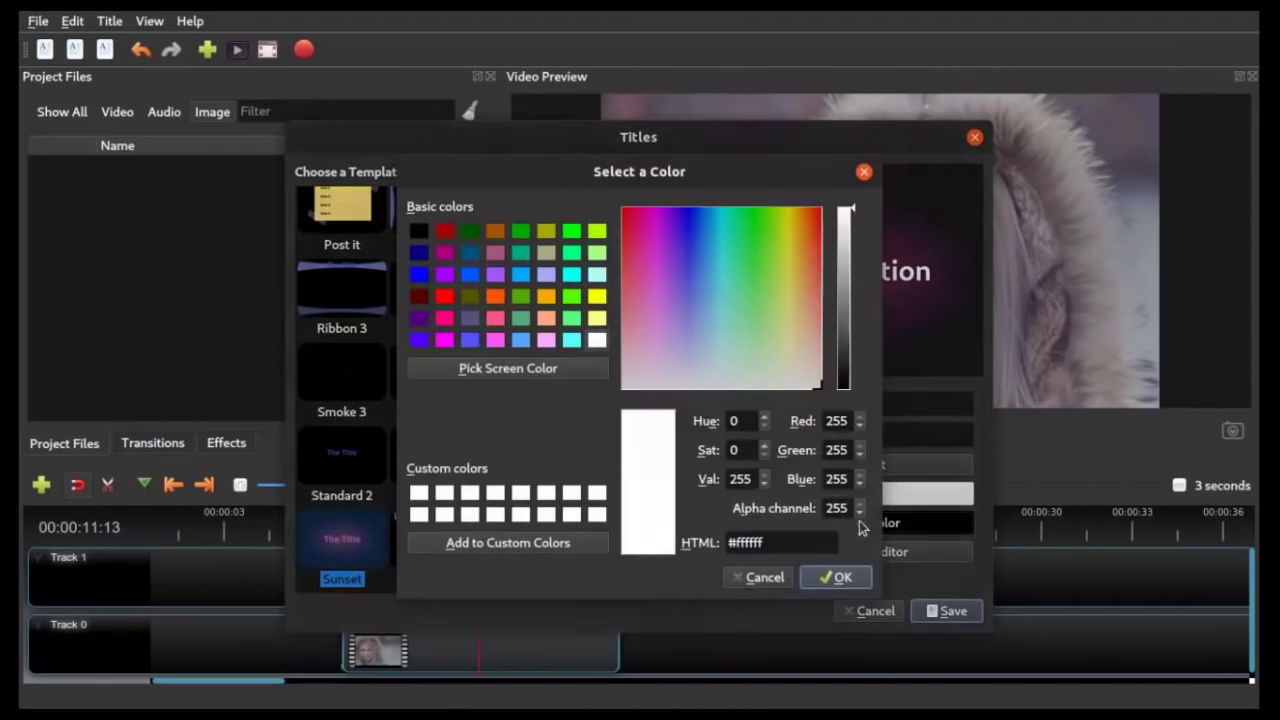
pyautogui.click(419, 234)
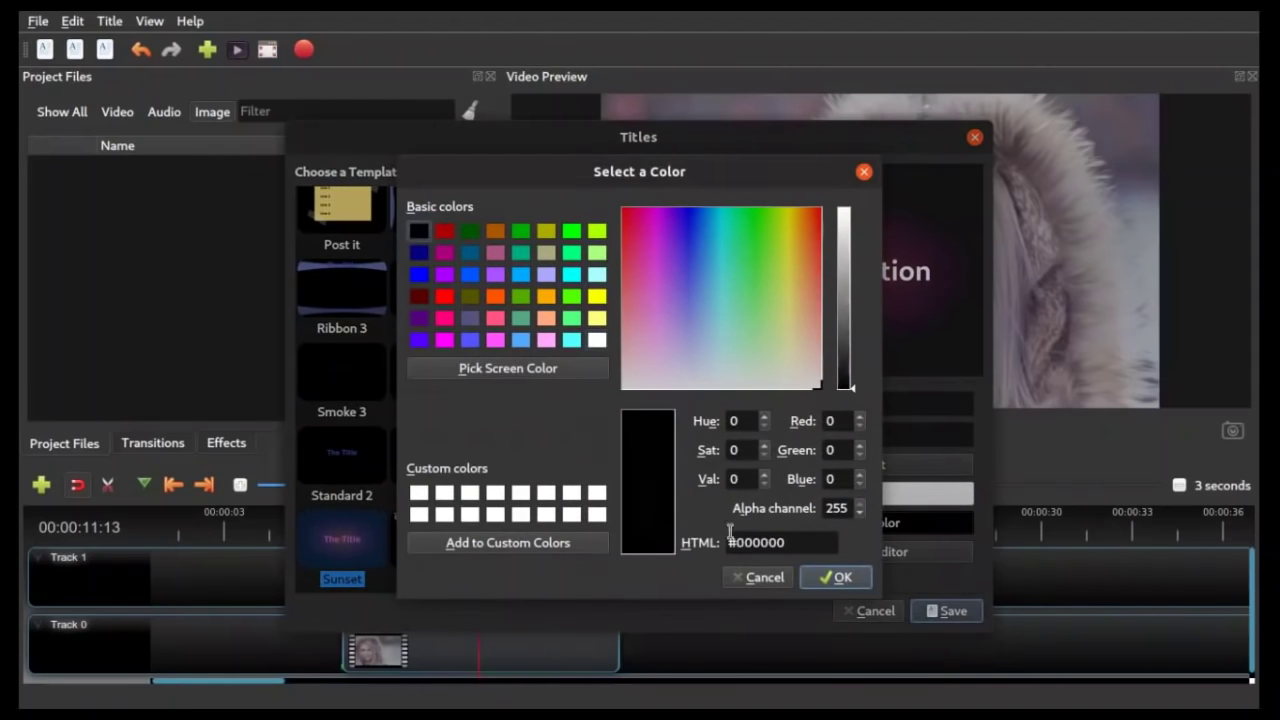
pyautogui.click(824, 582)
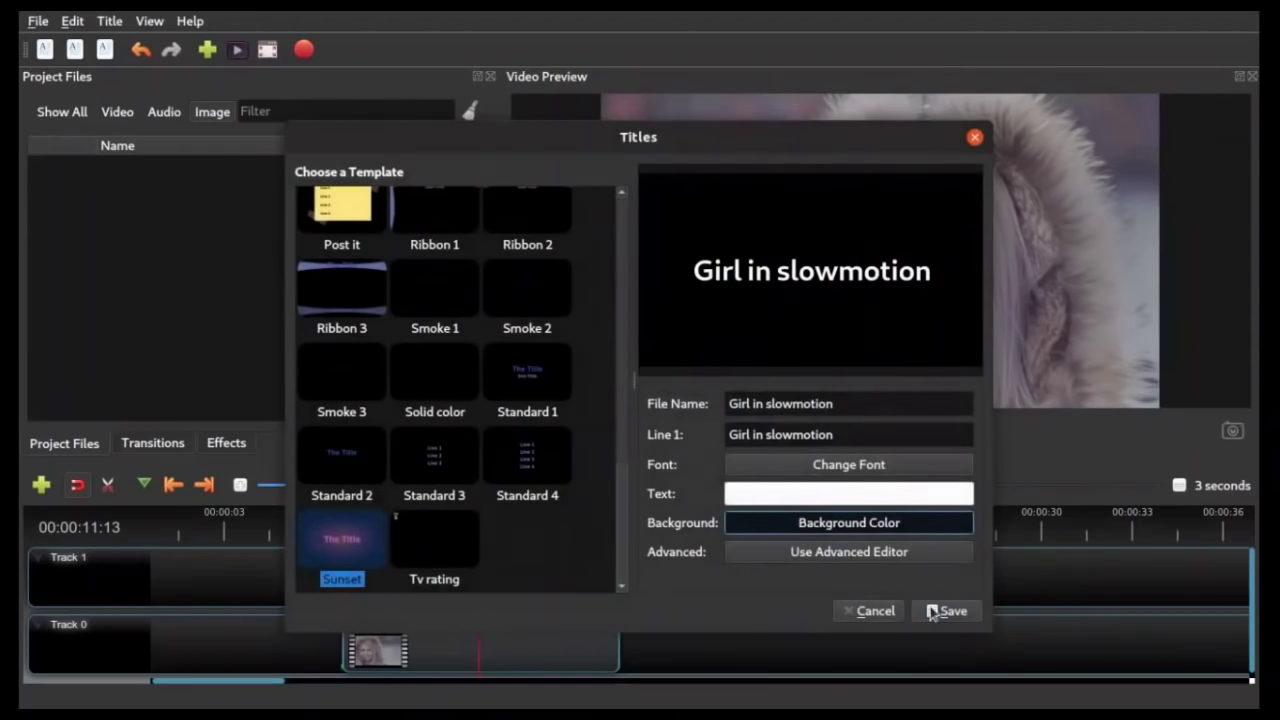
pyautogui.click(946, 612)
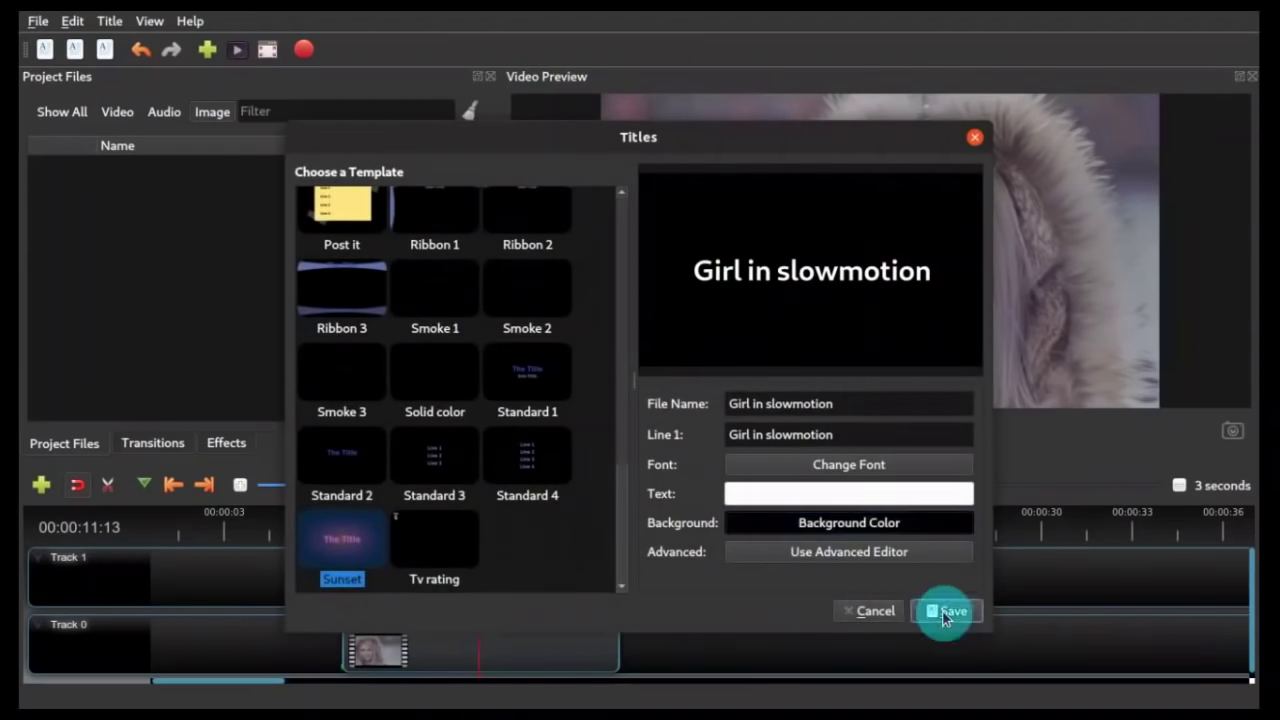
# - Place Girl in slowmotion.svg on Track 1 at the start of Pexels Videos 1959209.mp4 and trim its end to about 11 seconds on the timeline
pyautogui.click(175, 180)
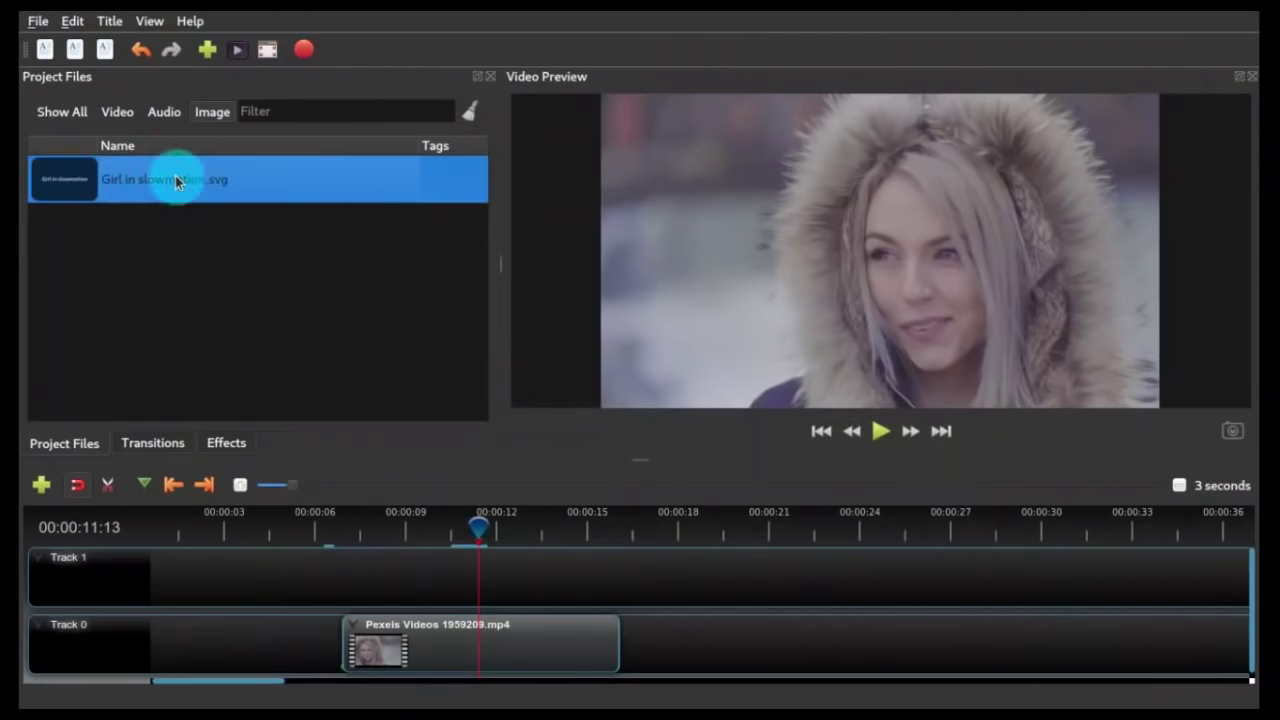
pyautogui.moveTo(175, 180); pyautogui.dragTo(345, 550)
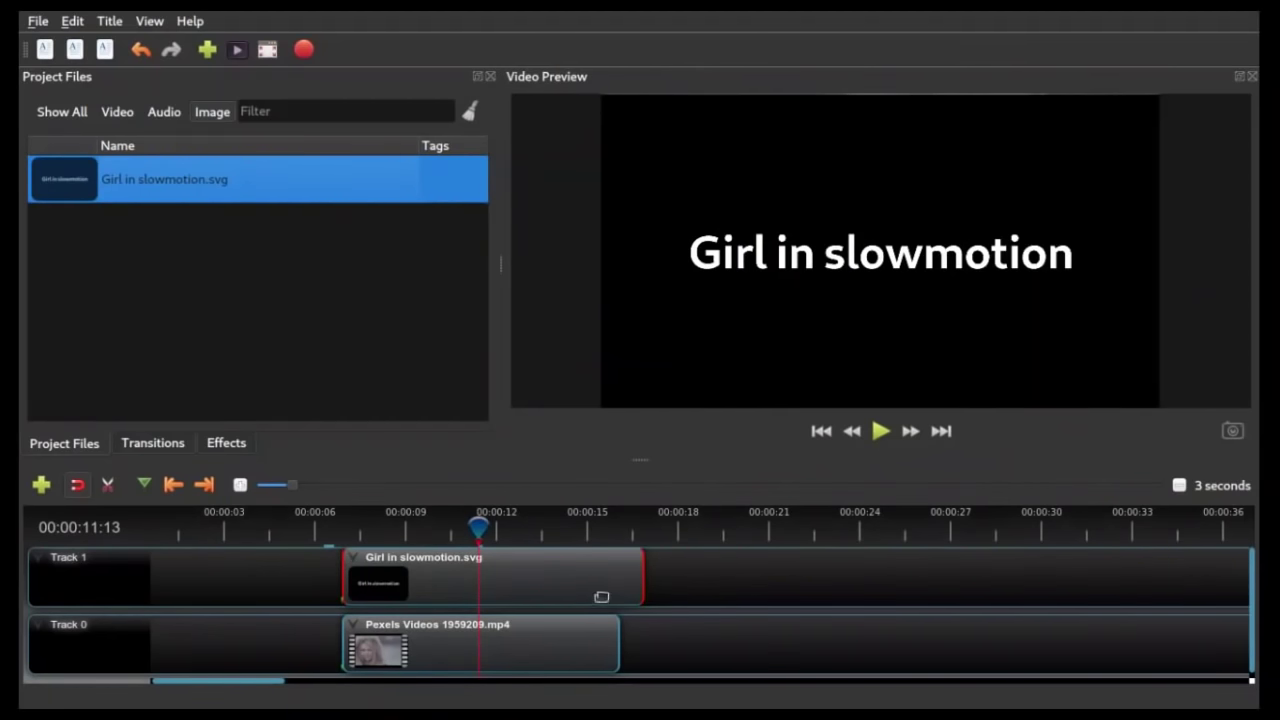
pyautogui.moveTo(643, 578); pyautogui.dragTo(465, 579)
# - Play the timeline from the start of the title clip to check how the title leads into the video
pyautogui.moveTo(479, 526); pyautogui.dragTo(341, 530)
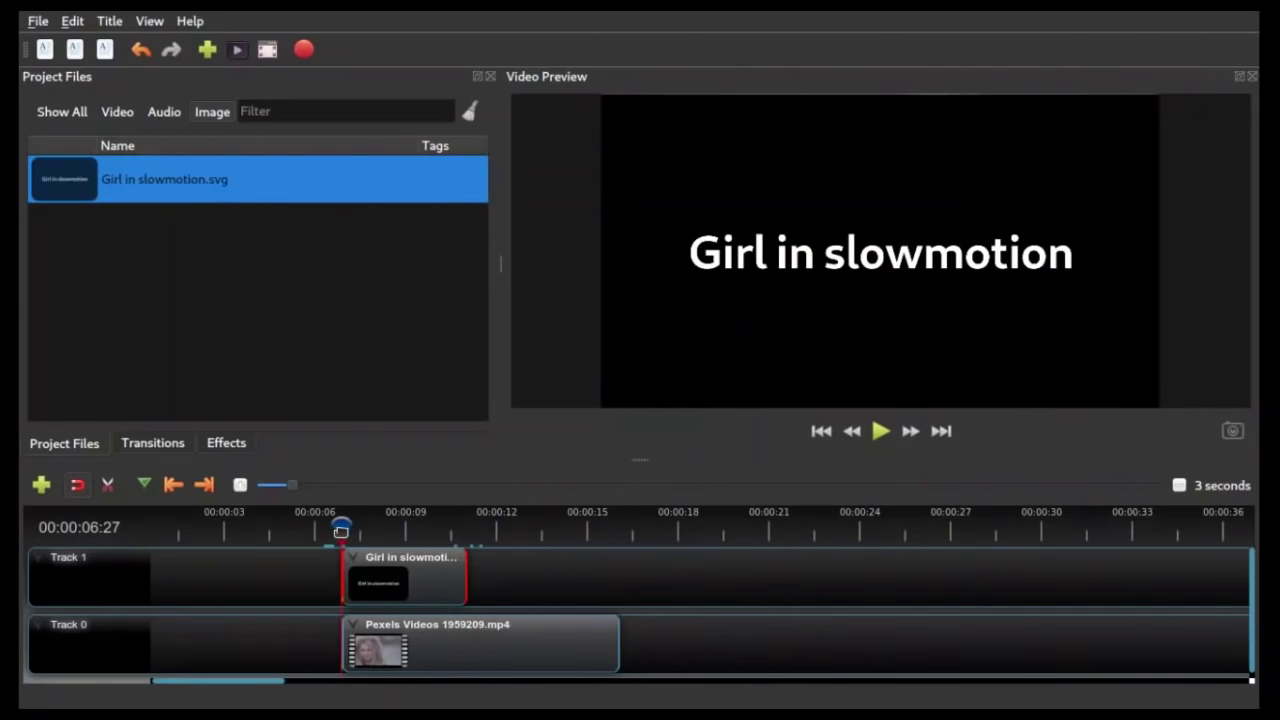
pyautogui.click(880, 440)
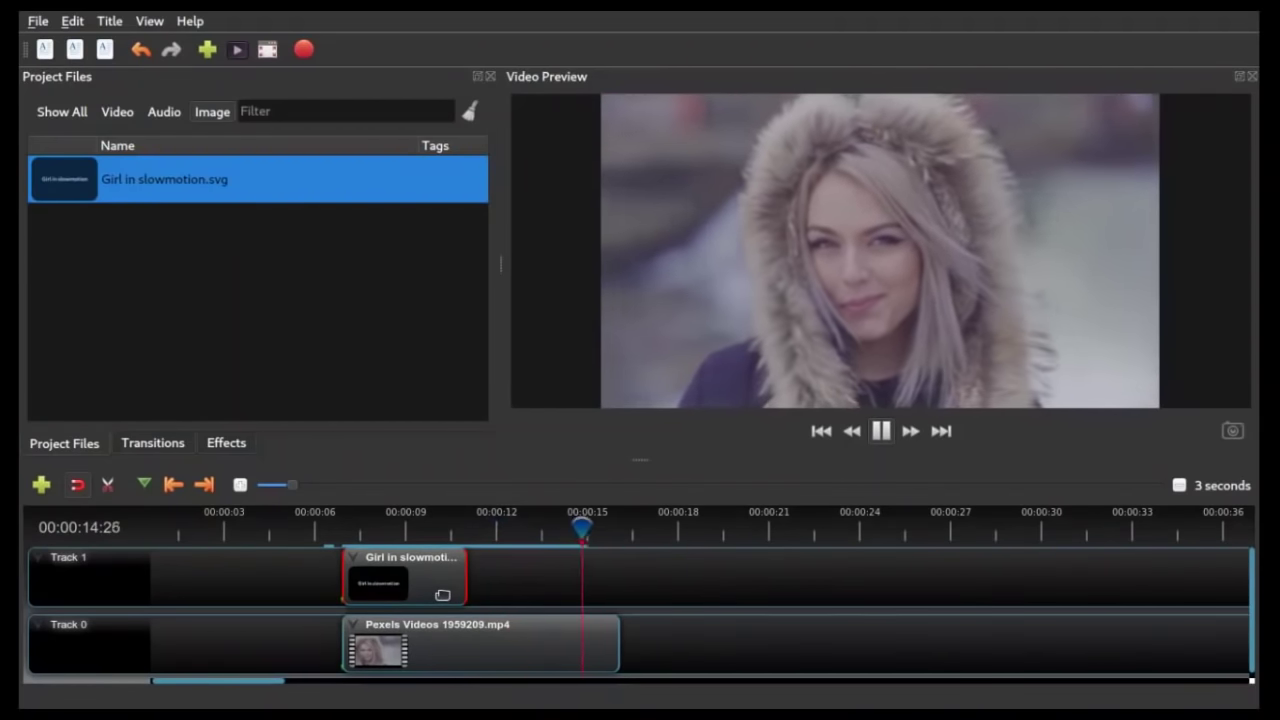
pyautogui.press('space')
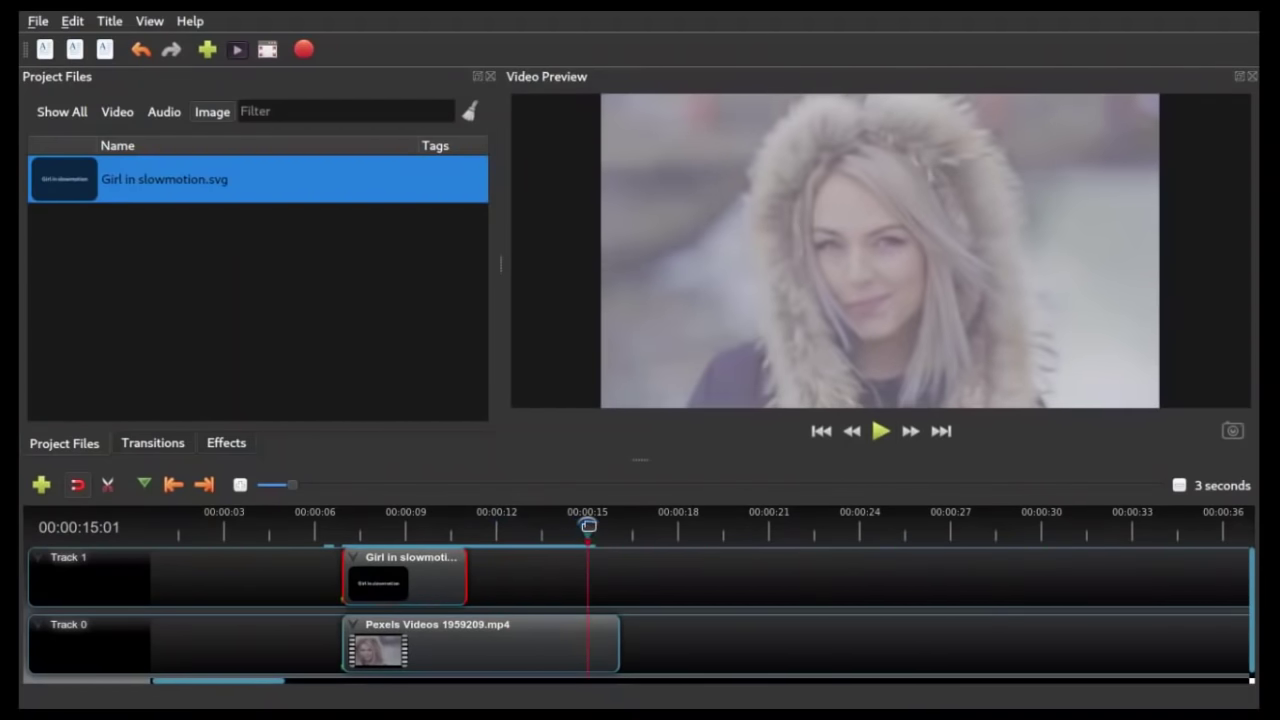
# - Extend the title clip on Track 1 to about the end of Pexels Videos 1959209.mp4
pyautogui.moveTo(589, 528); pyautogui.dragTo(344, 530)
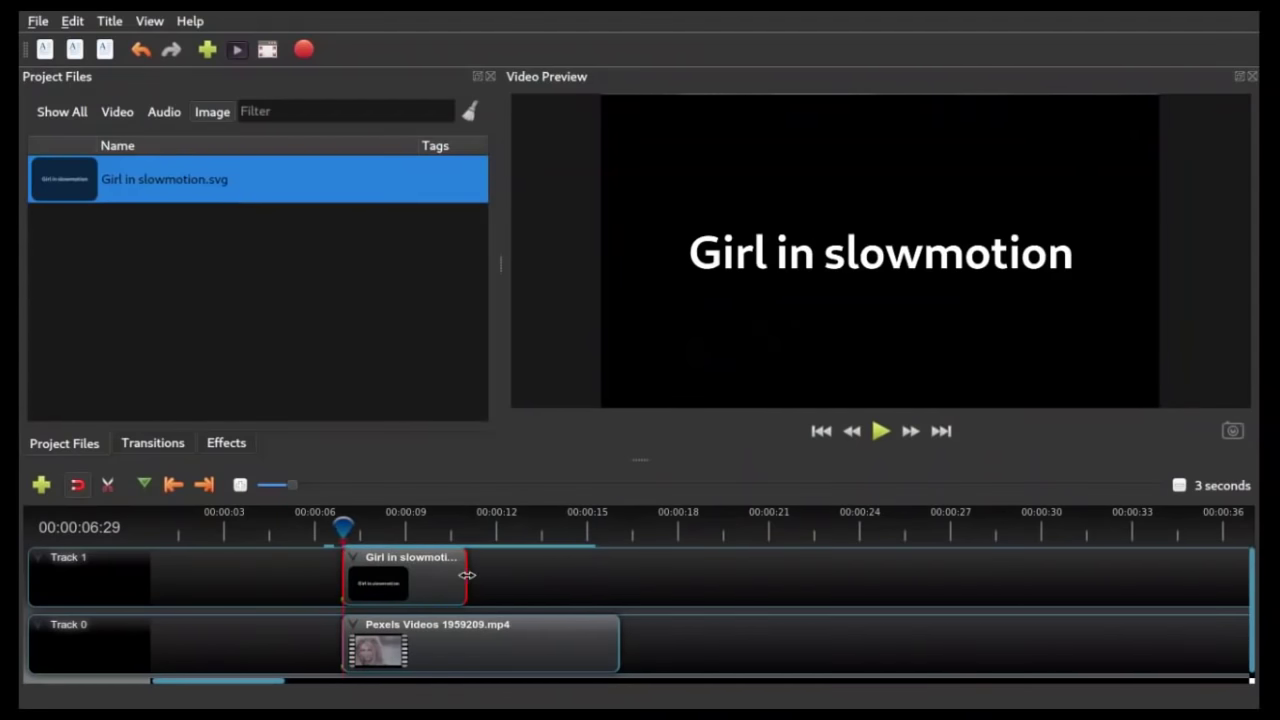
pyautogui.moveTo(467, 575); pyautogui.dragTo(617, 572)
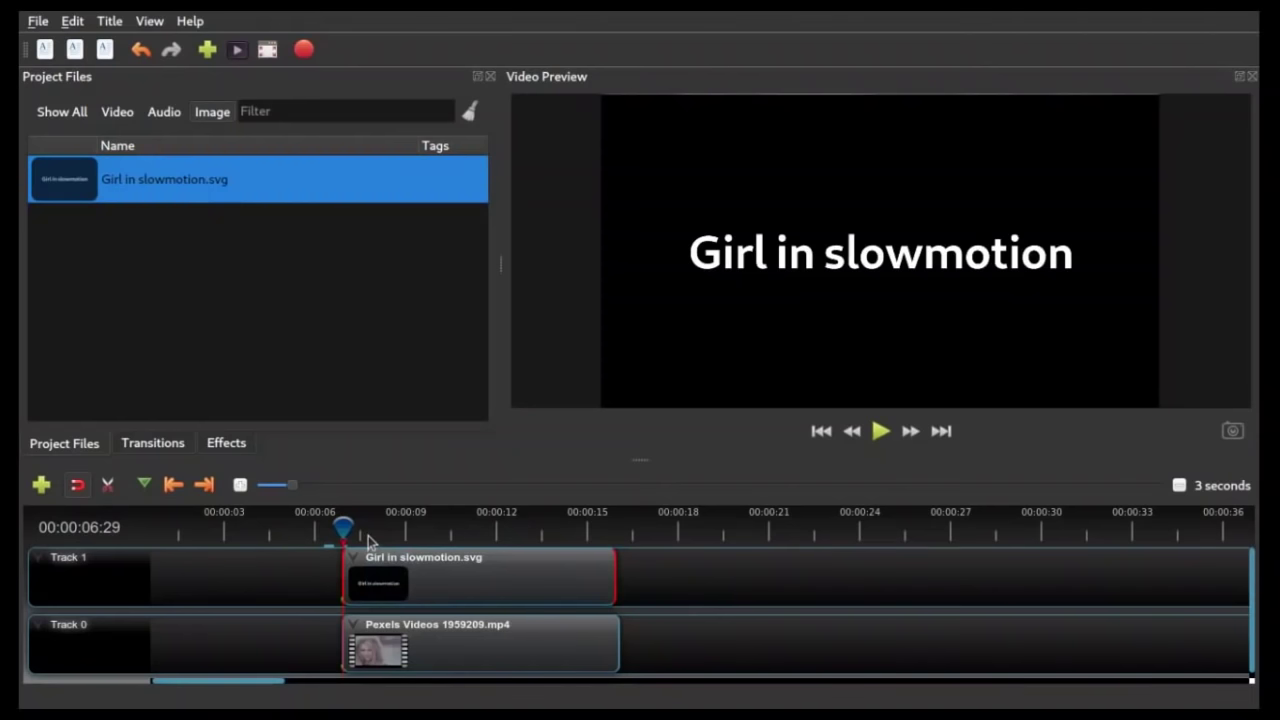
# - Transform the title clip to about half the frame's width and place it in the video frame's lower-right corner
pyautogui.moveTo(343, 526); pyautogui.dragTo(355, 527)
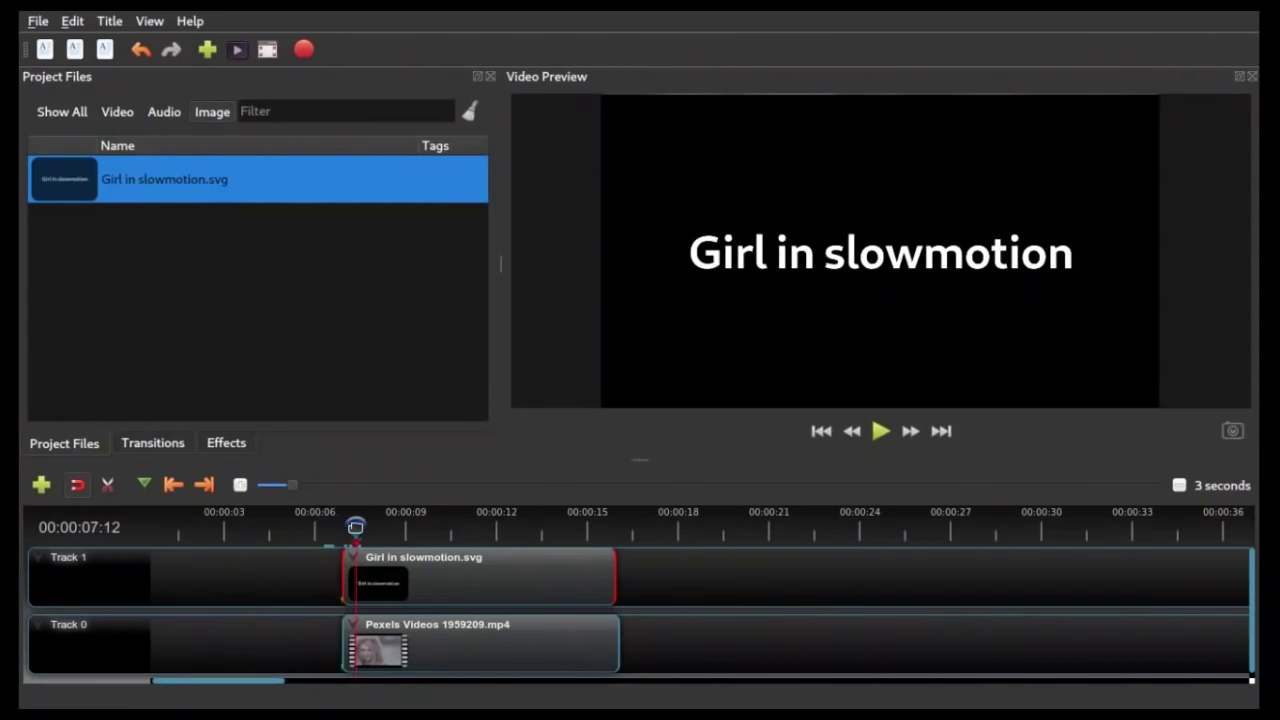
pyautogui.rightClick(390, 560)
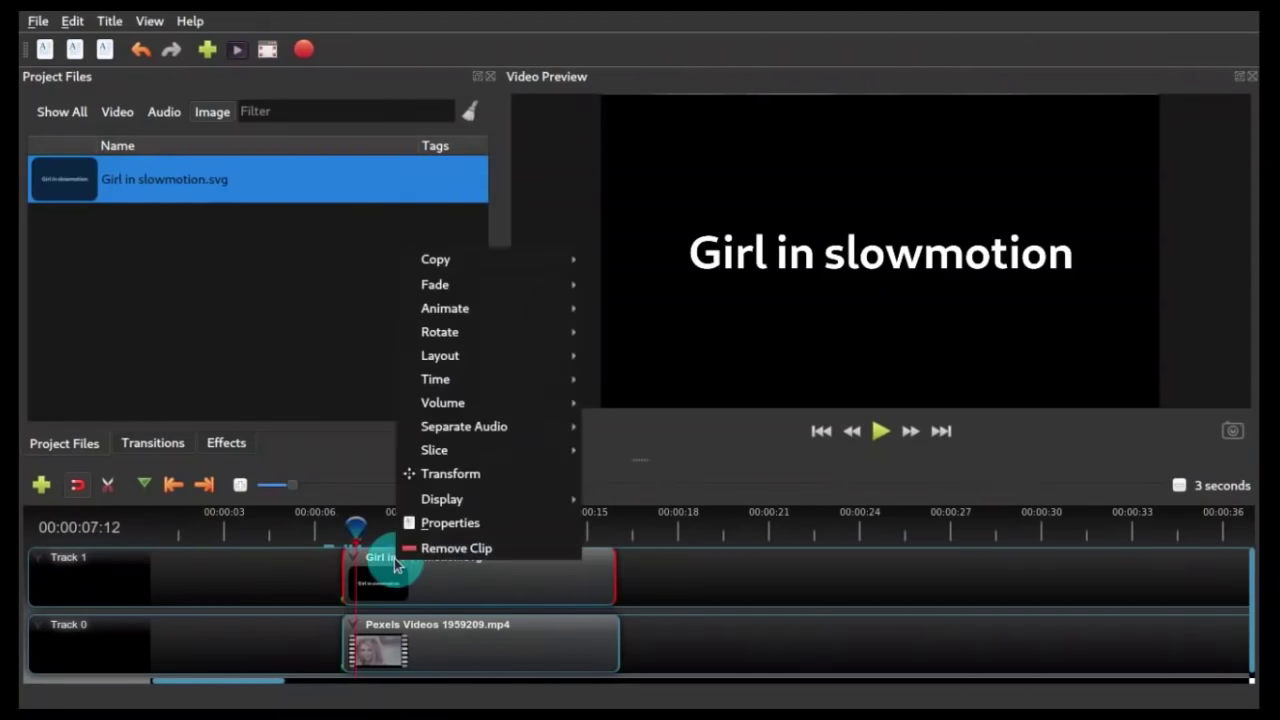
pyautogui.click(467, 474)
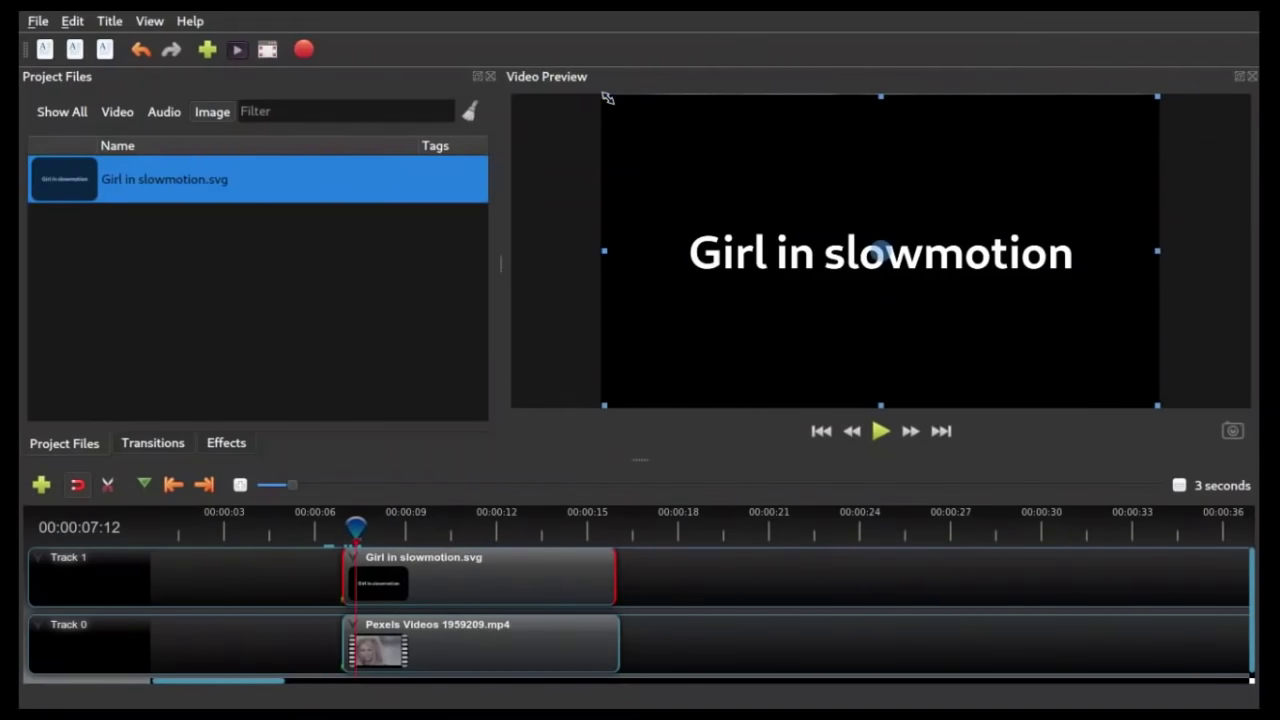
pyautogui.moveTo(607, 98); pyautogui.dragTo(690, 177)
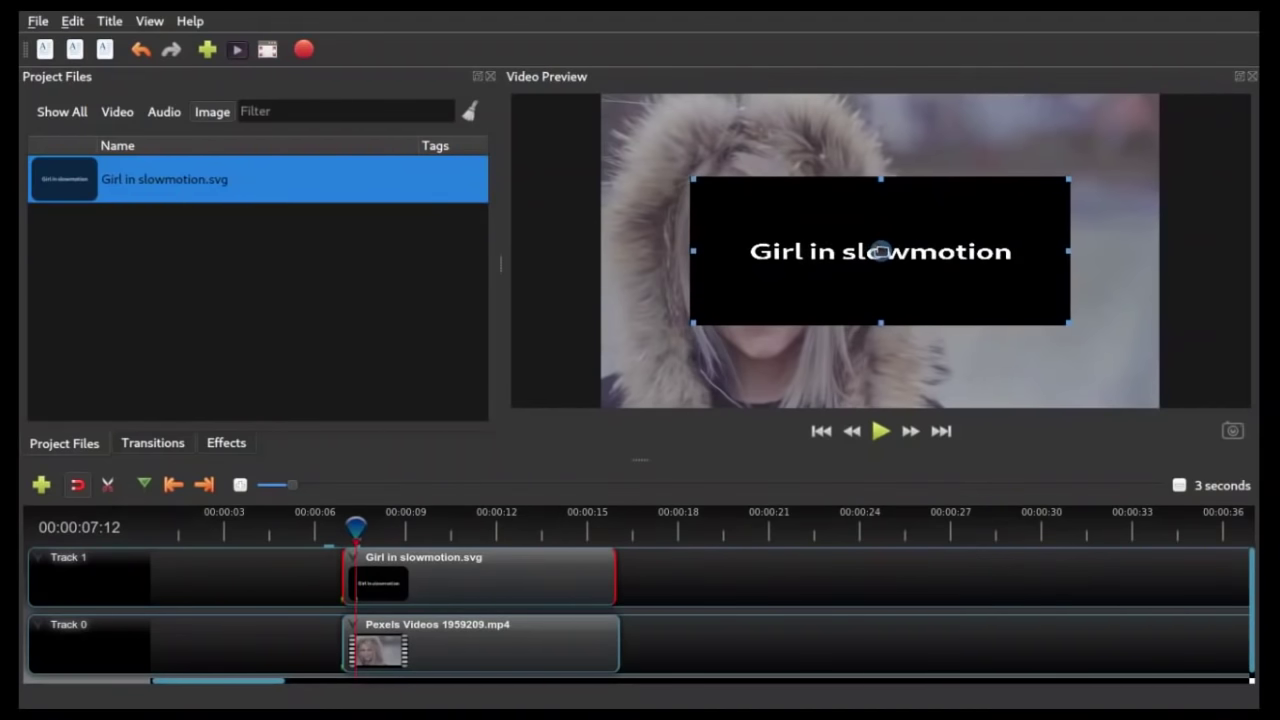
pyautogui.moveTo(880, 251); pyautogui.dragTo(971, 337)
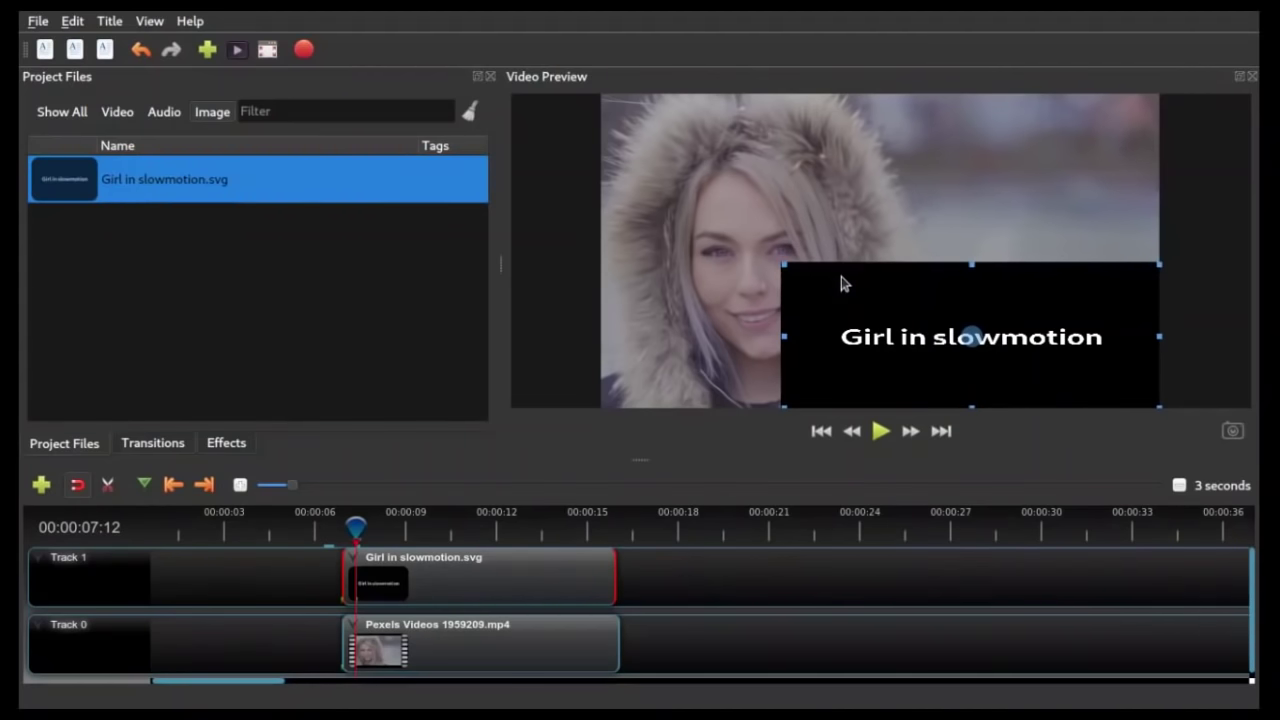
pyautogui.moveTo(972, 266); pyautogui.dragTo(970, 291)
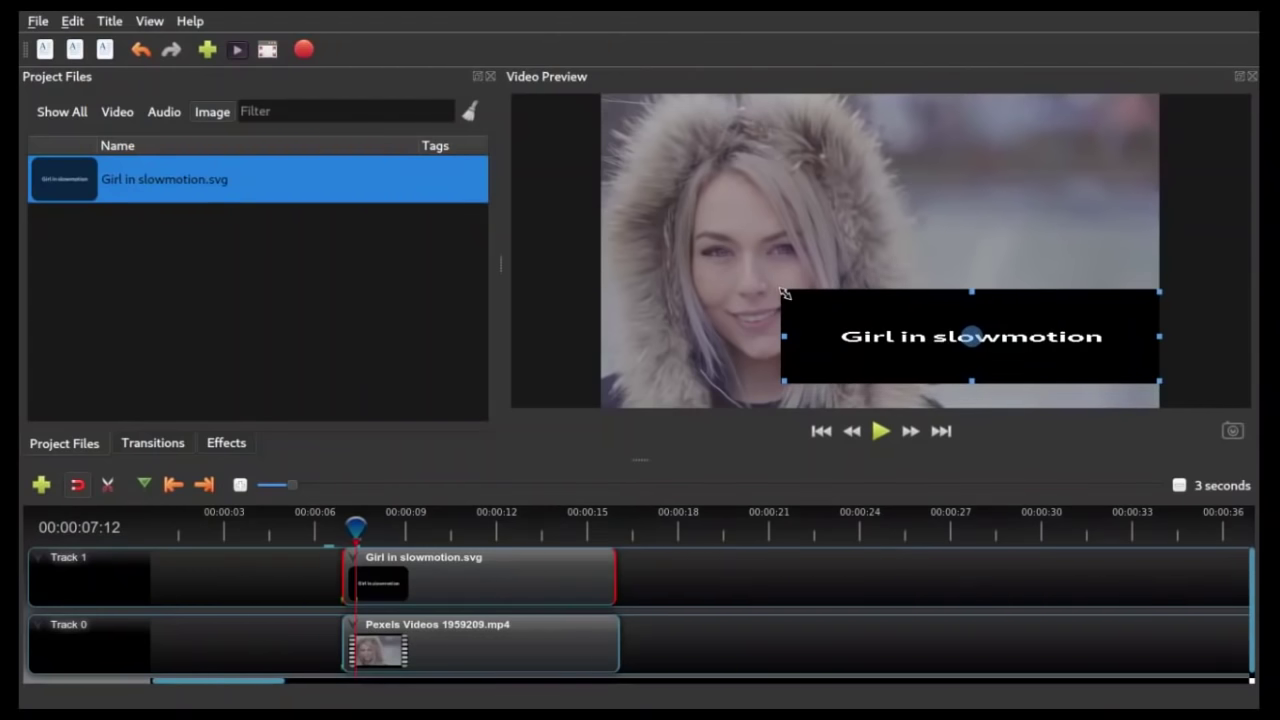
pyautogui.moveTo(784, 291); pyautogui.dragTo(838, 274)
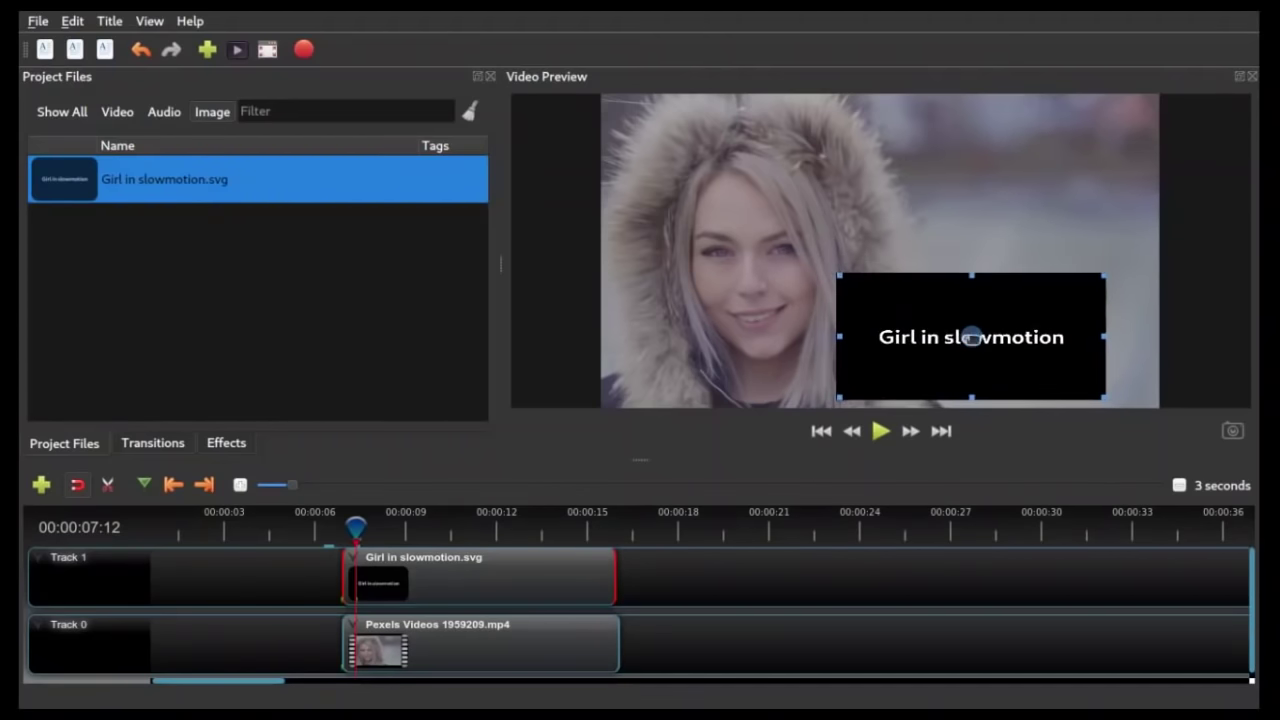
pyautogui.moveTo(970, 337); pyautogui.dragTo(1028, 348)
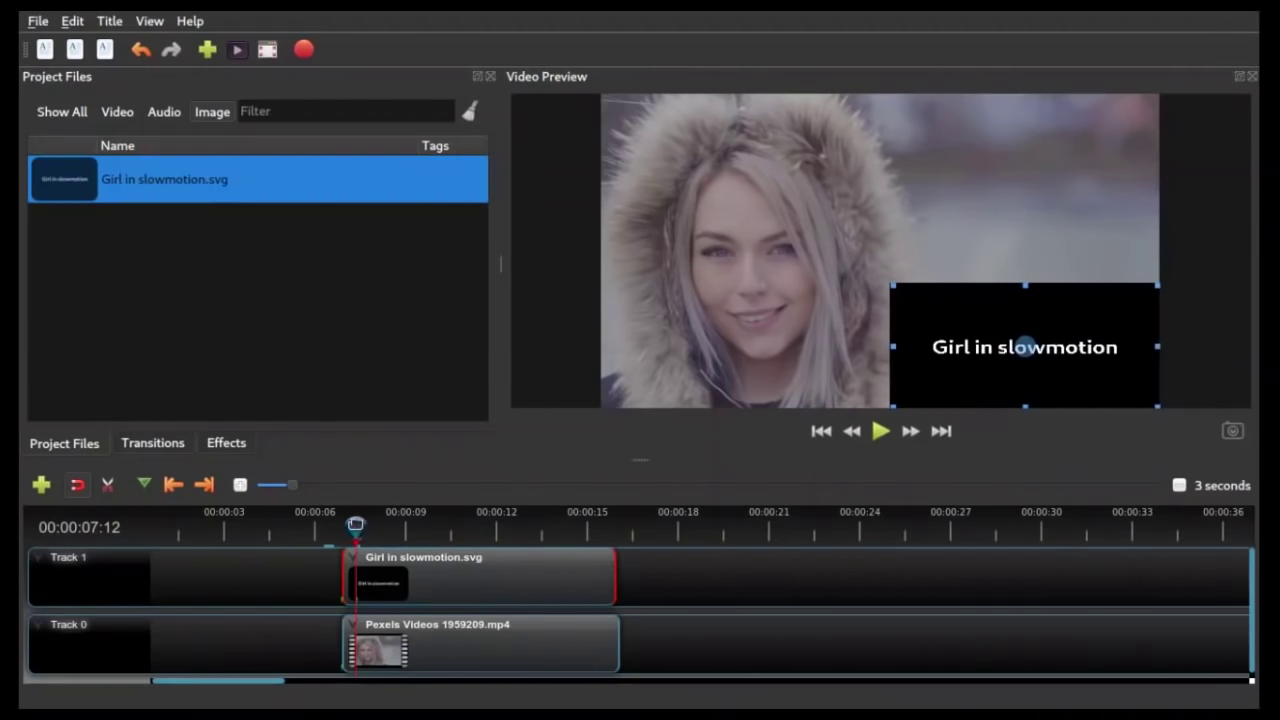
# - Play the timeline from just before the clips to check the resized title over the video
pyautogui.click(350, 523)
pyautogui.moveTo(348, 523); pyautogui.dragTo(325, 524)
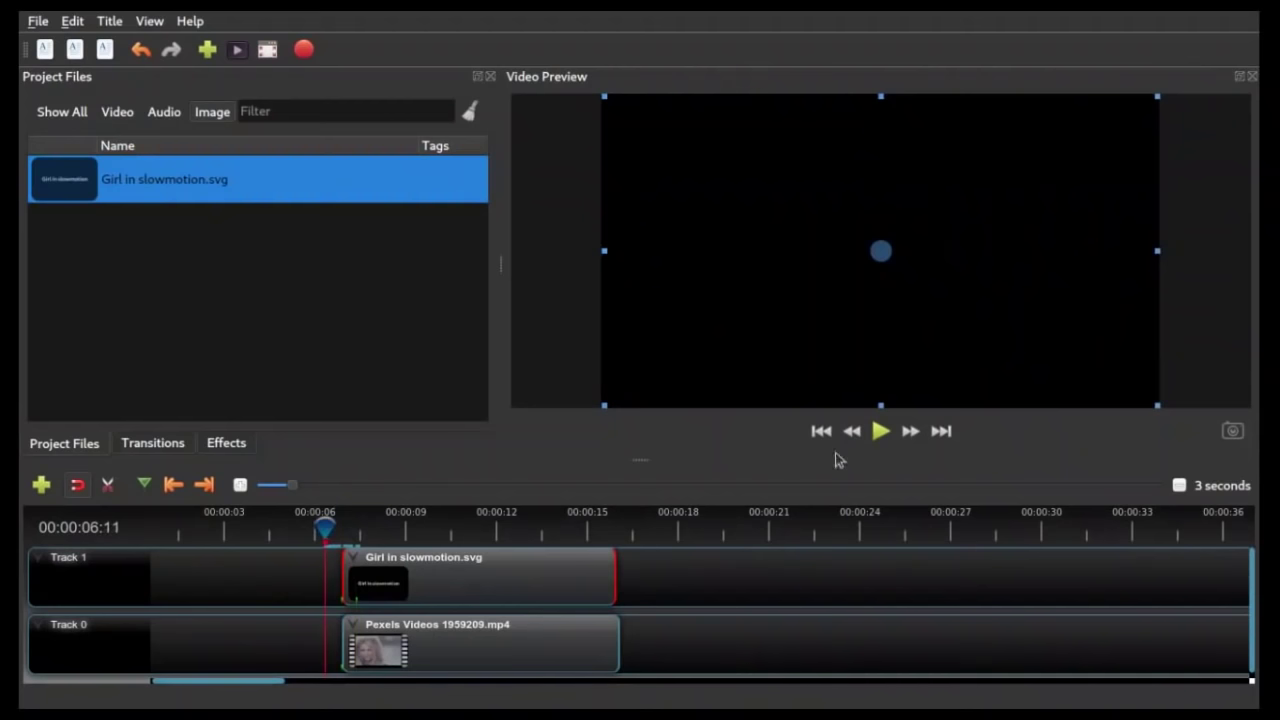
pyautogui.click(480, 622)
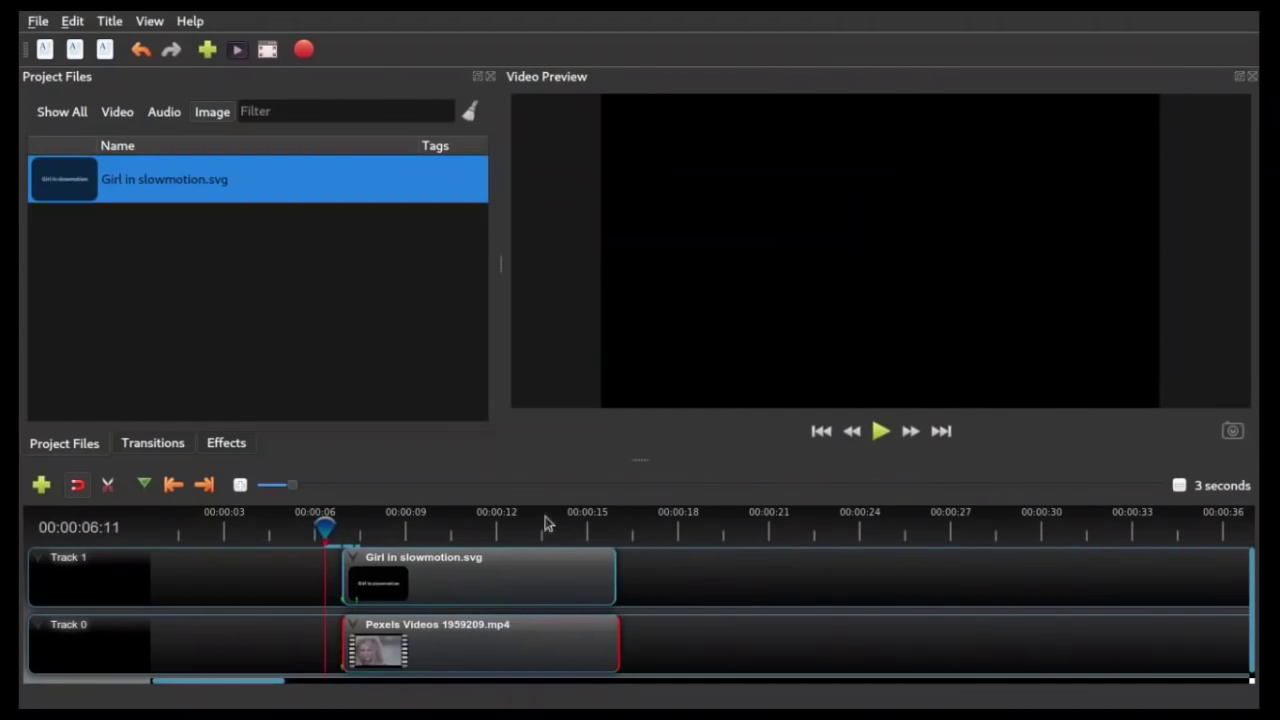
pyautogui.click(881, 434)
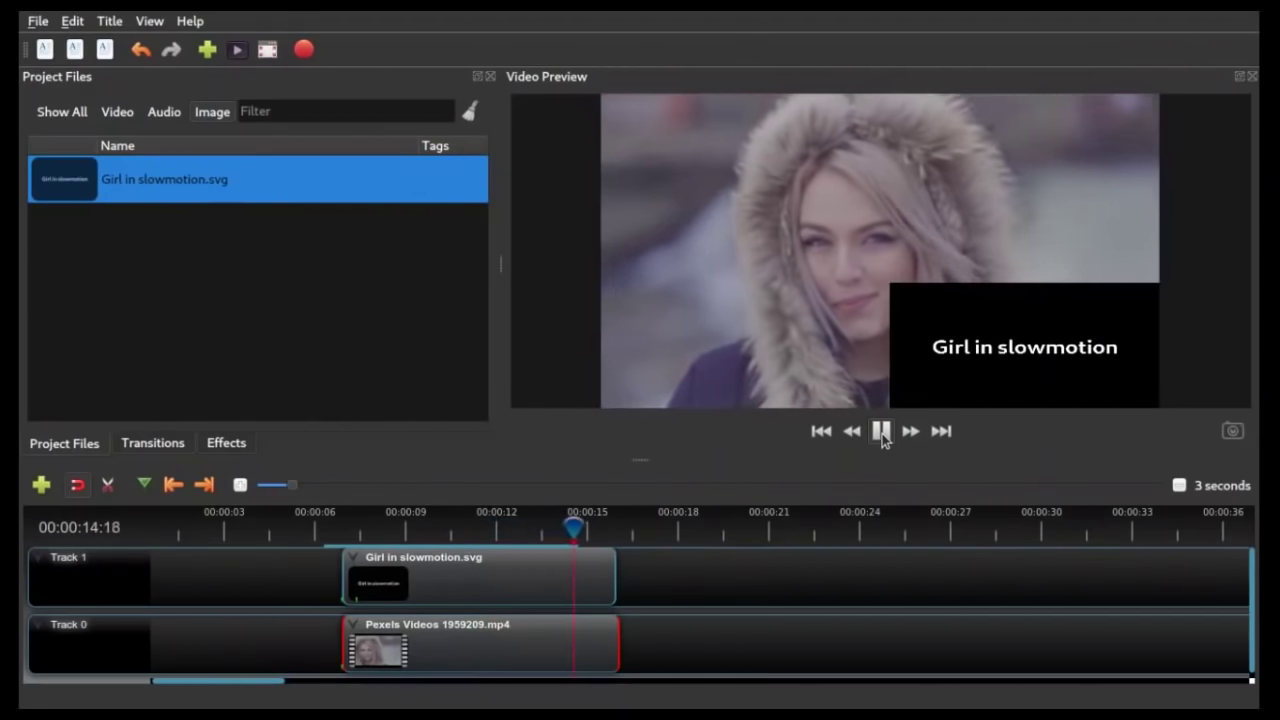
pyautogui.click(881, 434)
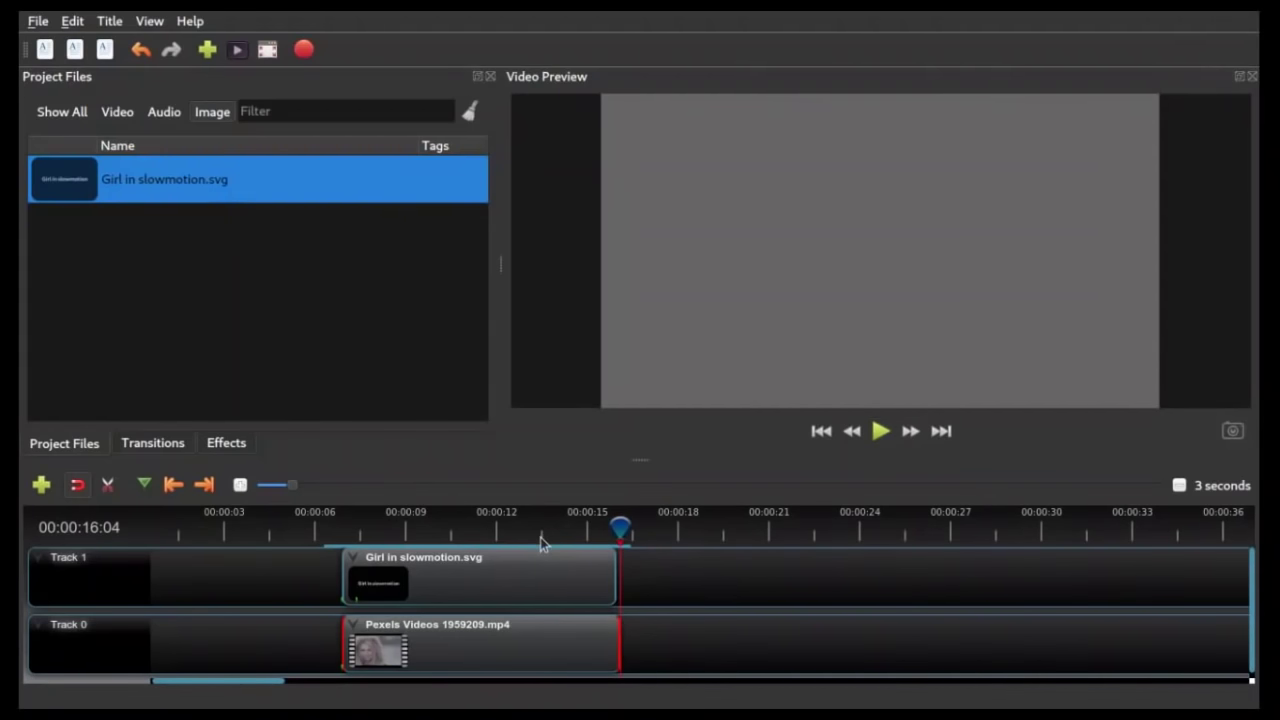
# - Remove the Girl in slowmotion.svg clip from Track 1 and delete the title file from the project
pyautogui.click(523, 566)
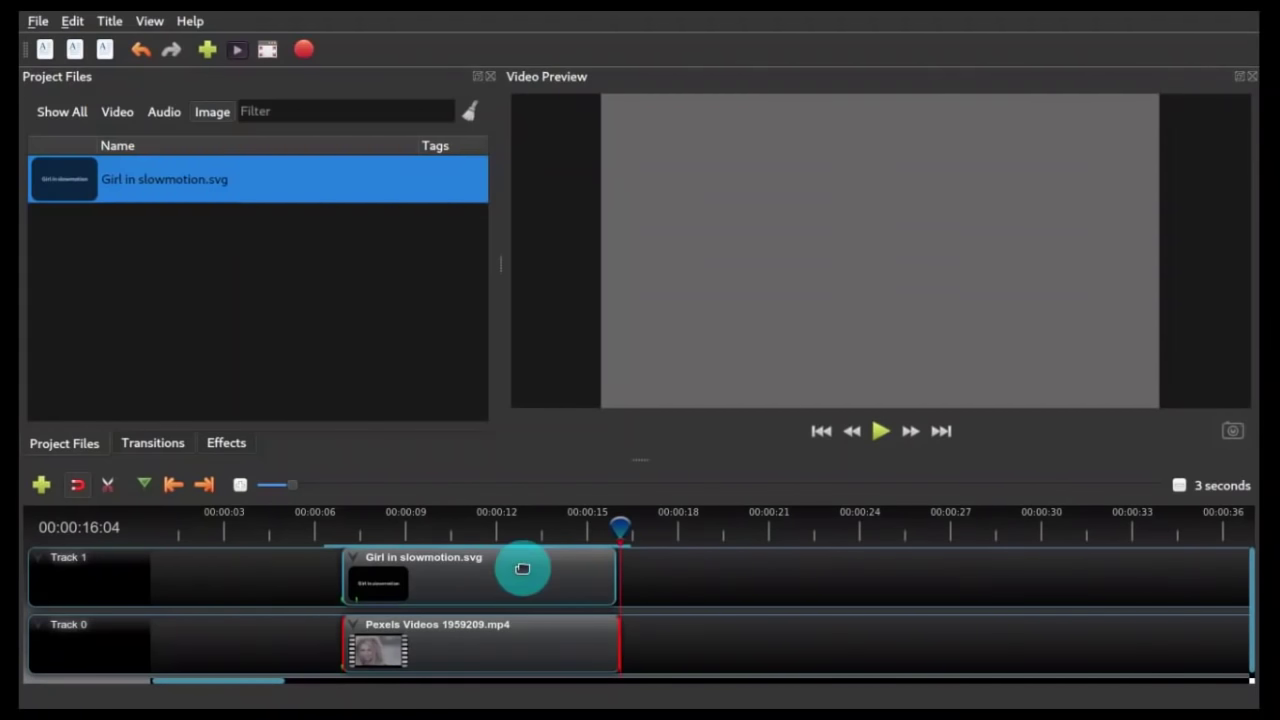
pyautogui.rightClick(521, 566)
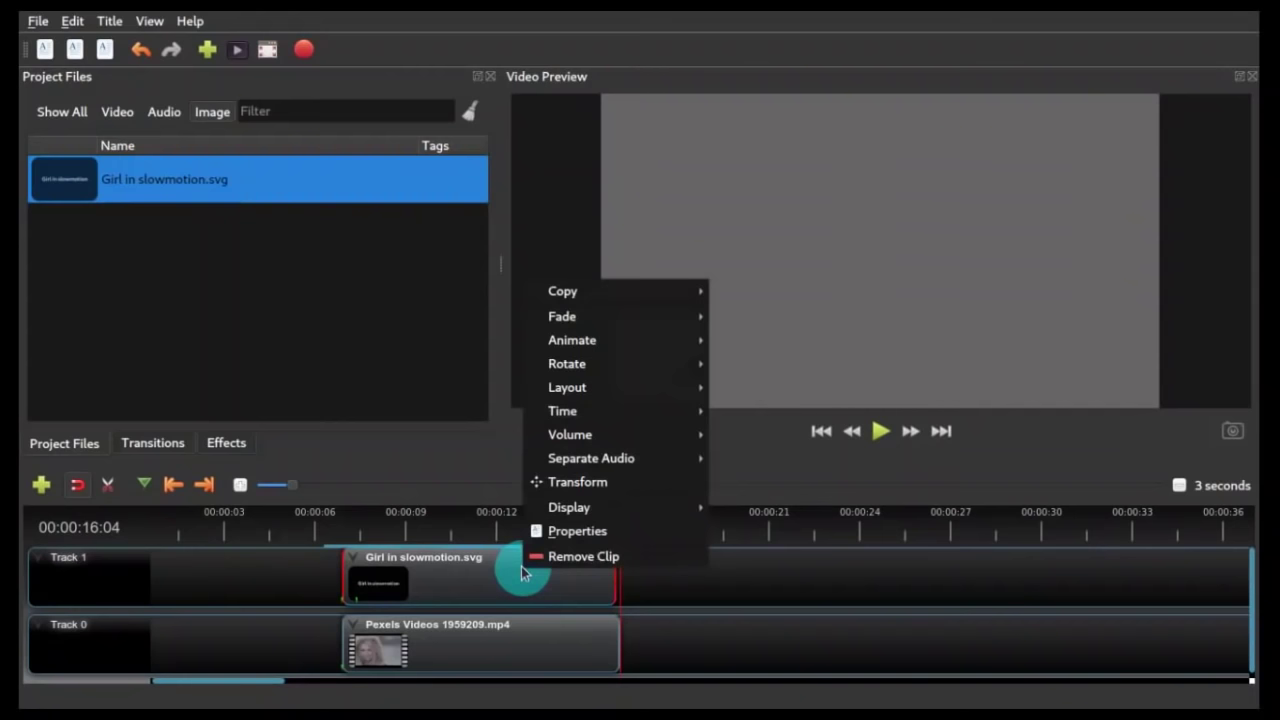
pyautogui.click(571, 557)
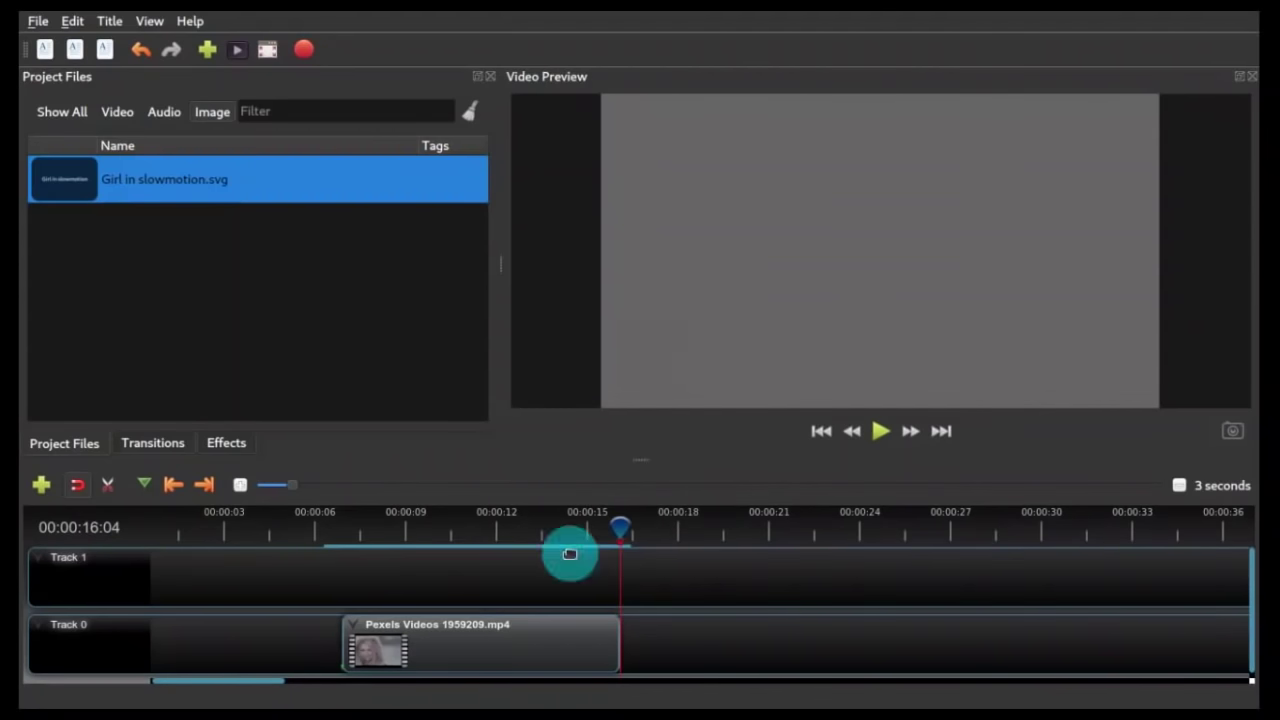
pyautogui.rightClick(146, 183)
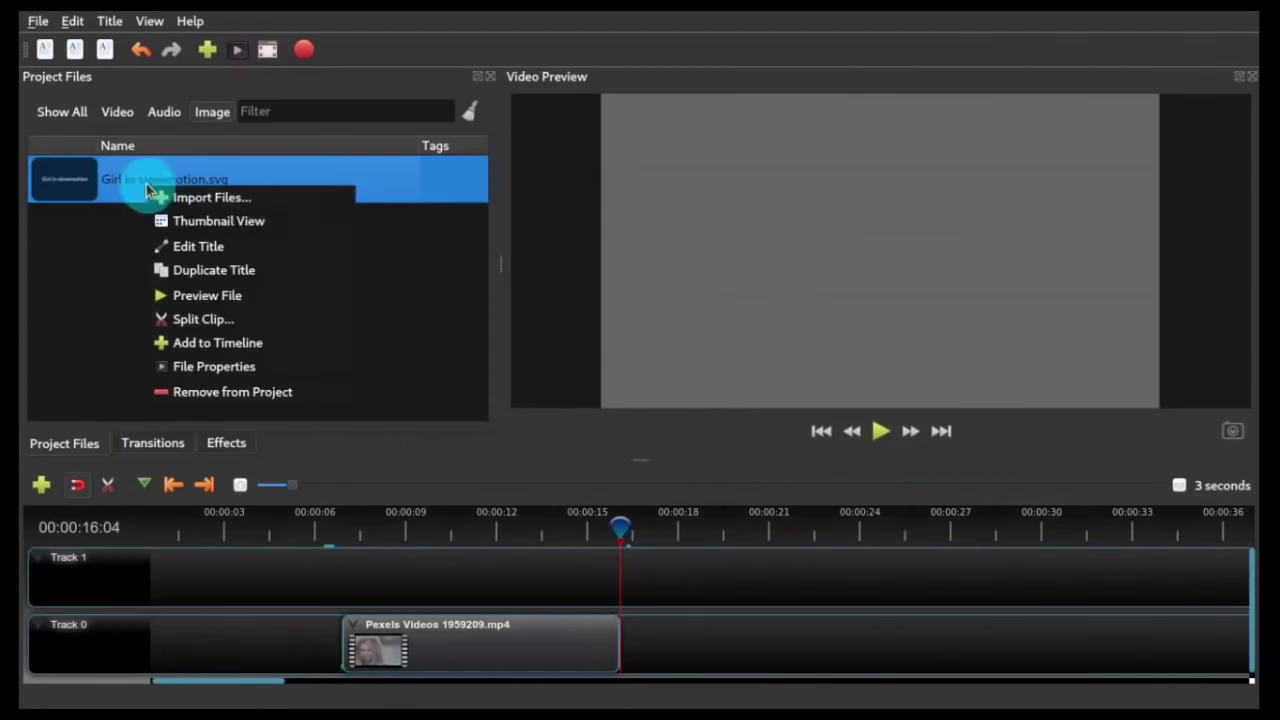
pyautogui.click(240, 395)
# - Start an animated title from the Fly Towards template and set its title text to "Girl in slowmotion"
pyautogui.click(108, 20)
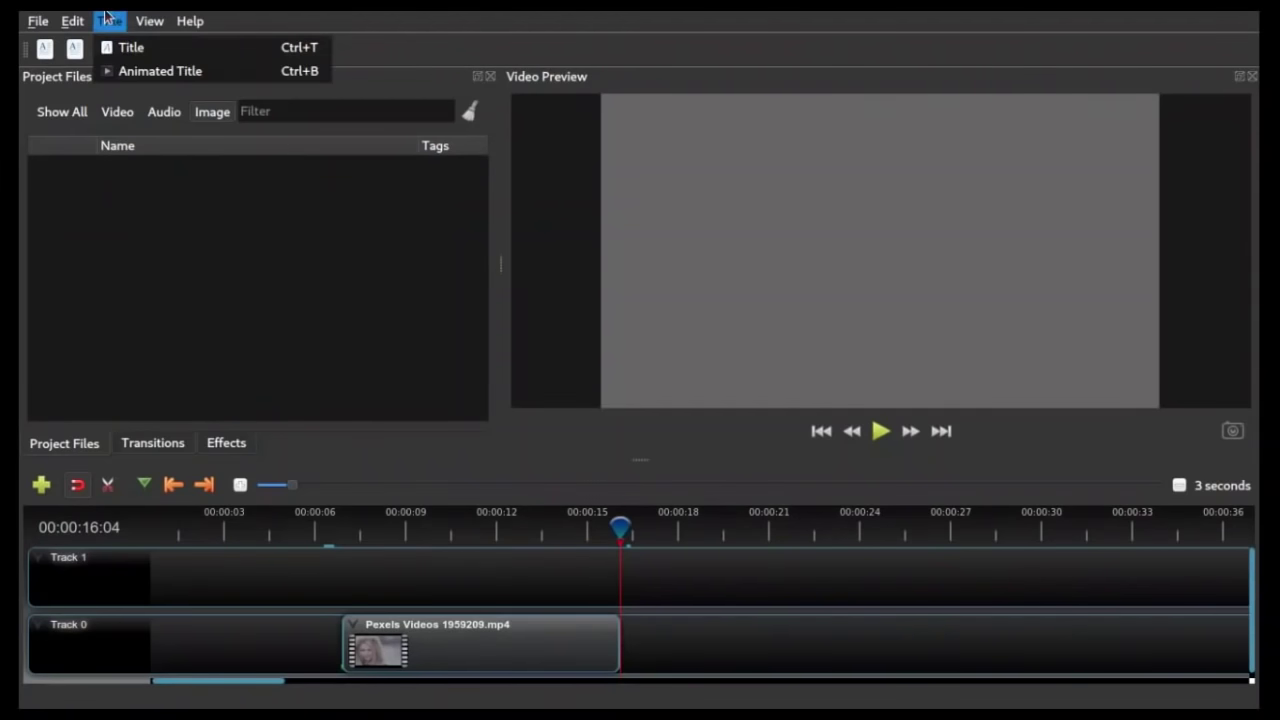
pyautogui.click(131, 71)
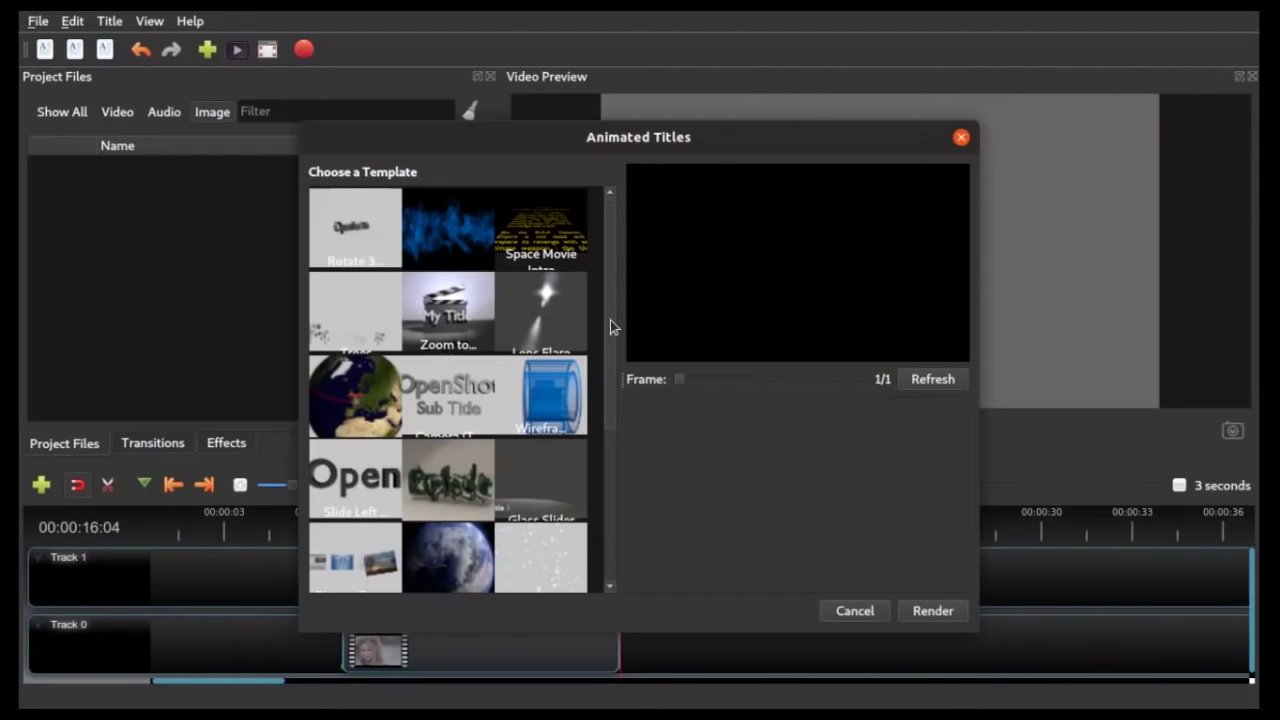
pyautogui.moveTo(610, 327); pyautogui.dragTo(614, 484)
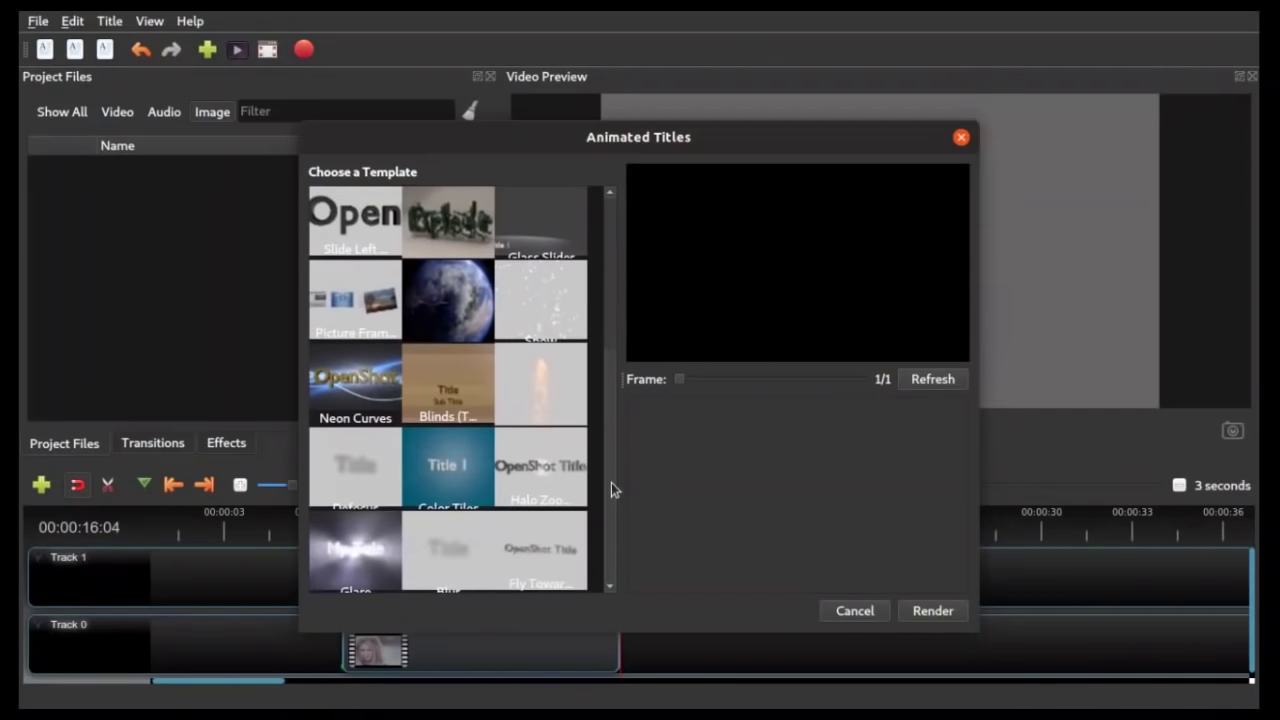
pyautogui.click(545, 570)
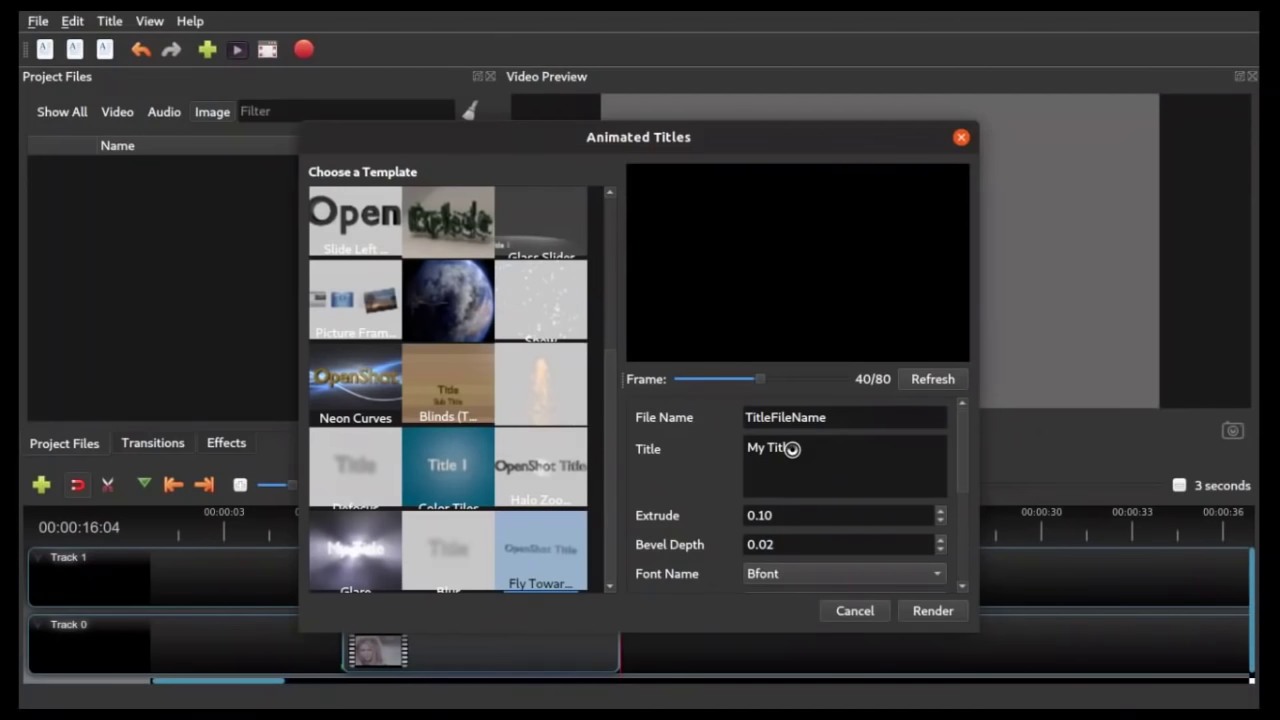
pyautogui.click(845, 451)
pyautogui.hotkey('ctrl', 'a')
pyautogui.write('Girl in slowmotio')
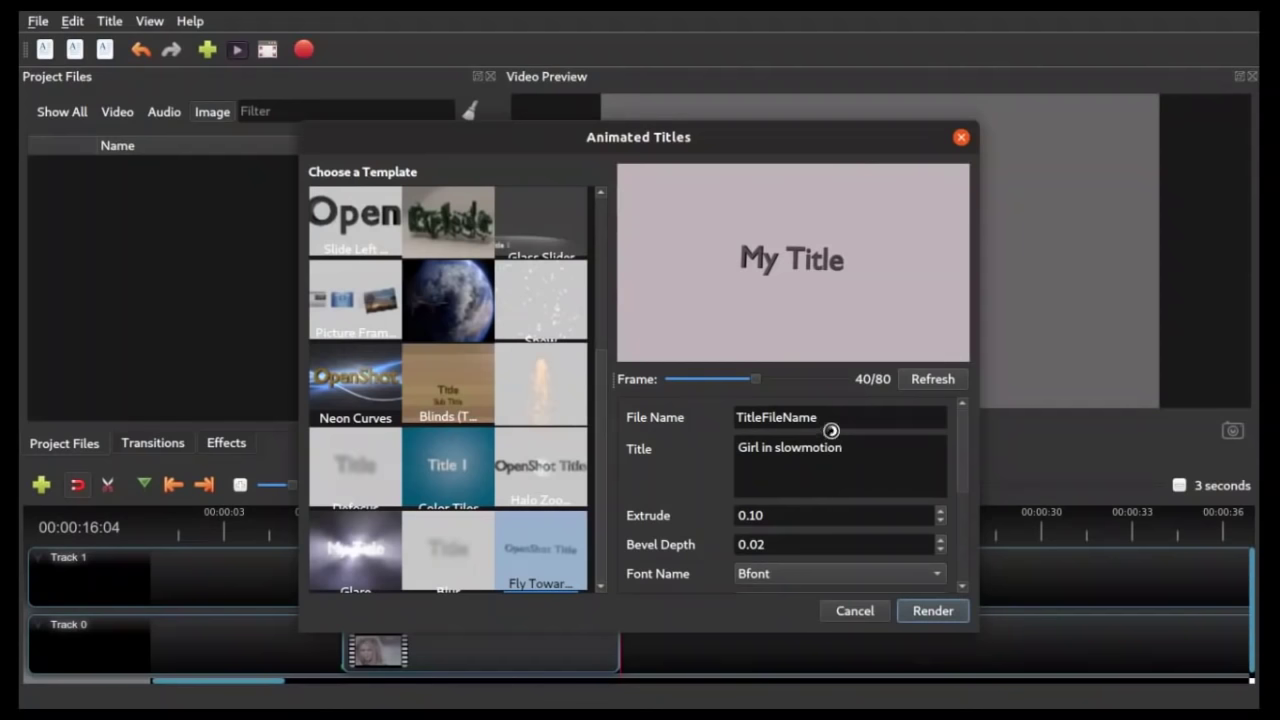
# - Set the animated title's file name to "Girl in slowmotion"
pyautogui.doubleClick(831, 420)
pyautogui.write('Gil')
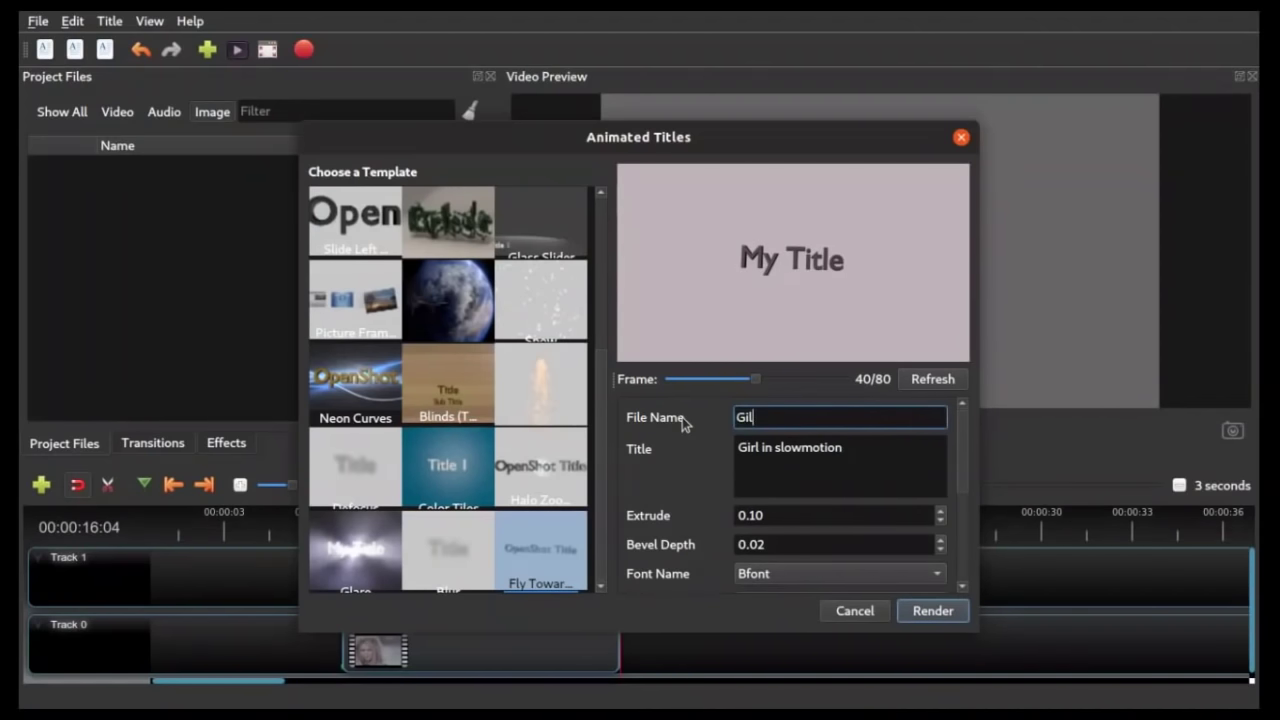
pyautogui.press('BackSpace')
pyautogui.write('rl in slowmotion')
# - Review the title's remaining text, color and animation length settings, keep their defaults, and render the animated title
pyautogui.moveTo(962, 469); pyautogui.dragTo(963, 518)
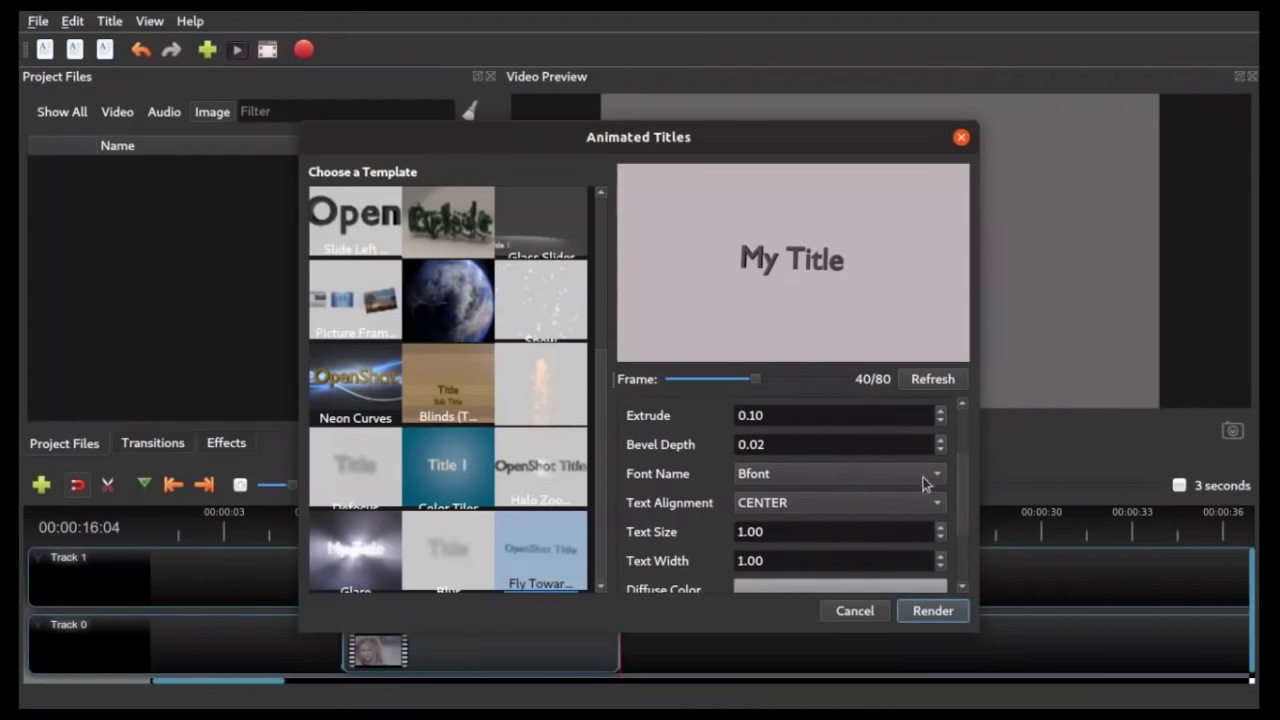
pyautogui.moveTo(963, 497)
pyautogui.mouseDown()
pyautogui.moveTo(963, 545)
pyautogui.moveTo(966, 517)
pyautogui.mouseUp()
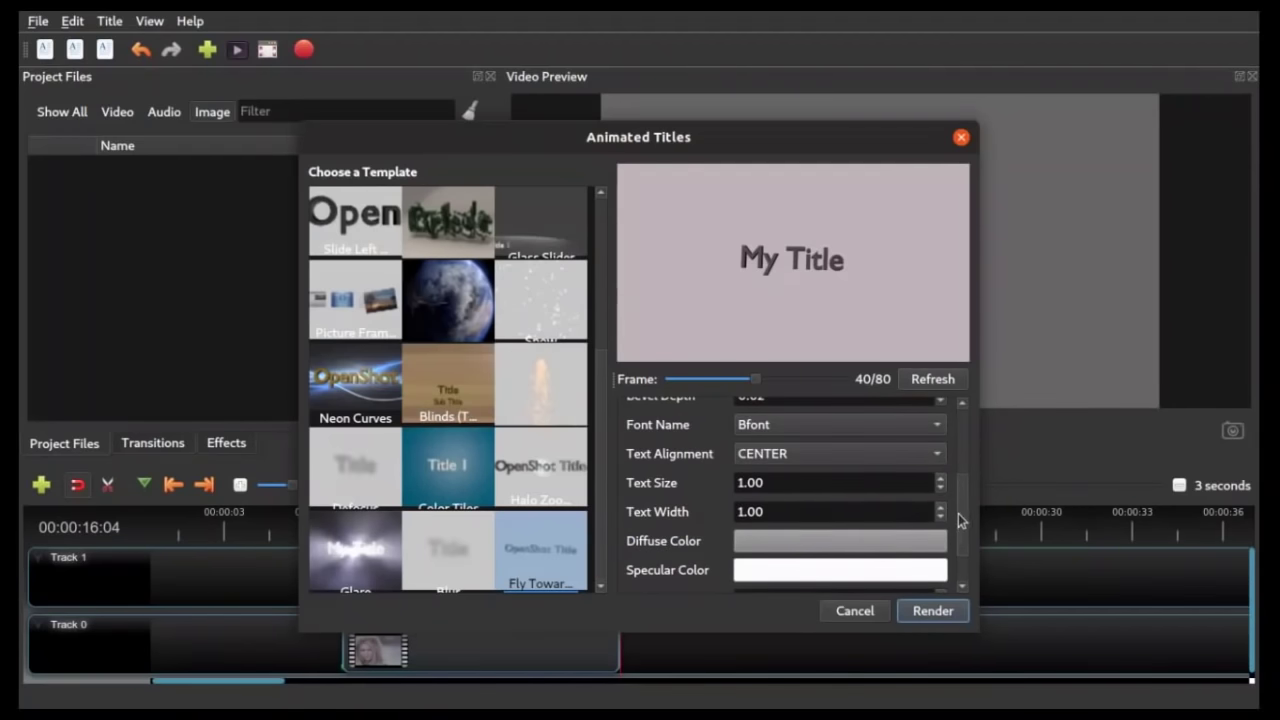
pyautogui.moveTo(964, 526); pyautogui.dragTo(963, 548)
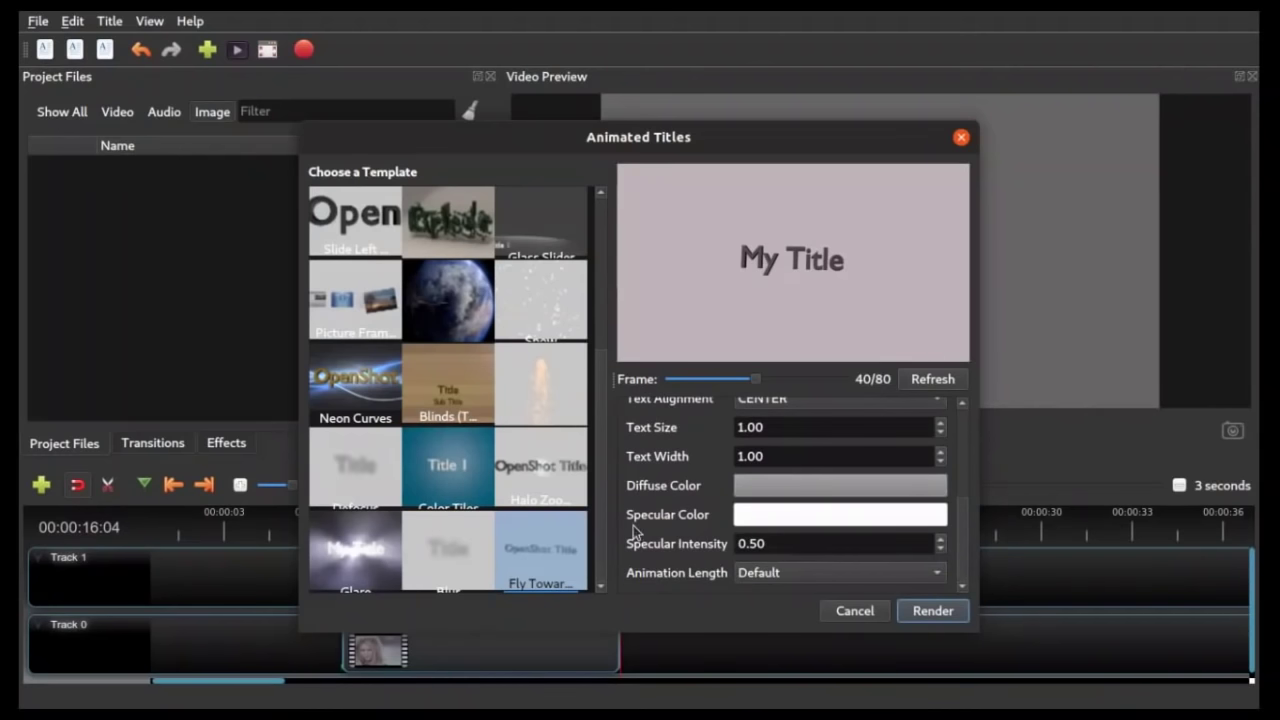
pyautogui.moveTo(966, 537); pyautogui.dragTo(966, 580)
pyautogui.click(927, 614)
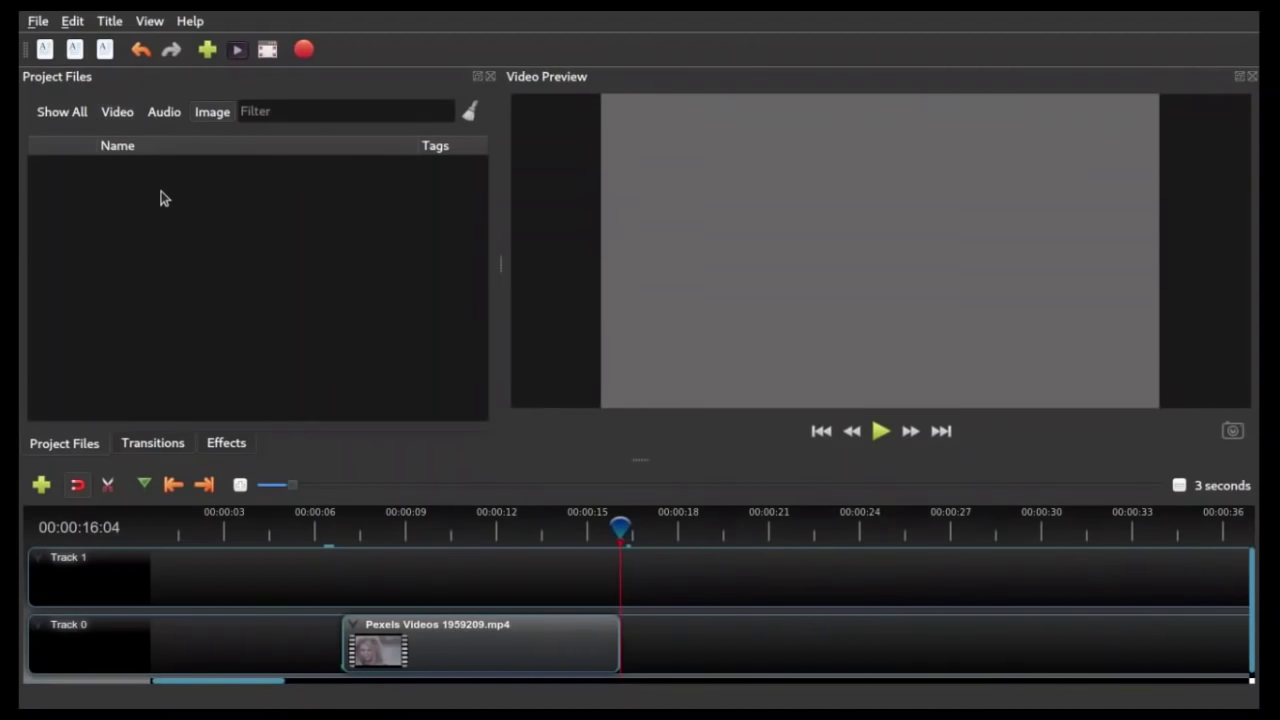
# - Add Girl in slowmotion%04d.png from the project's video files to Track 1, starting slightly before Pexels Videos 1959209.mp4
pyautogui.click(118, 112)
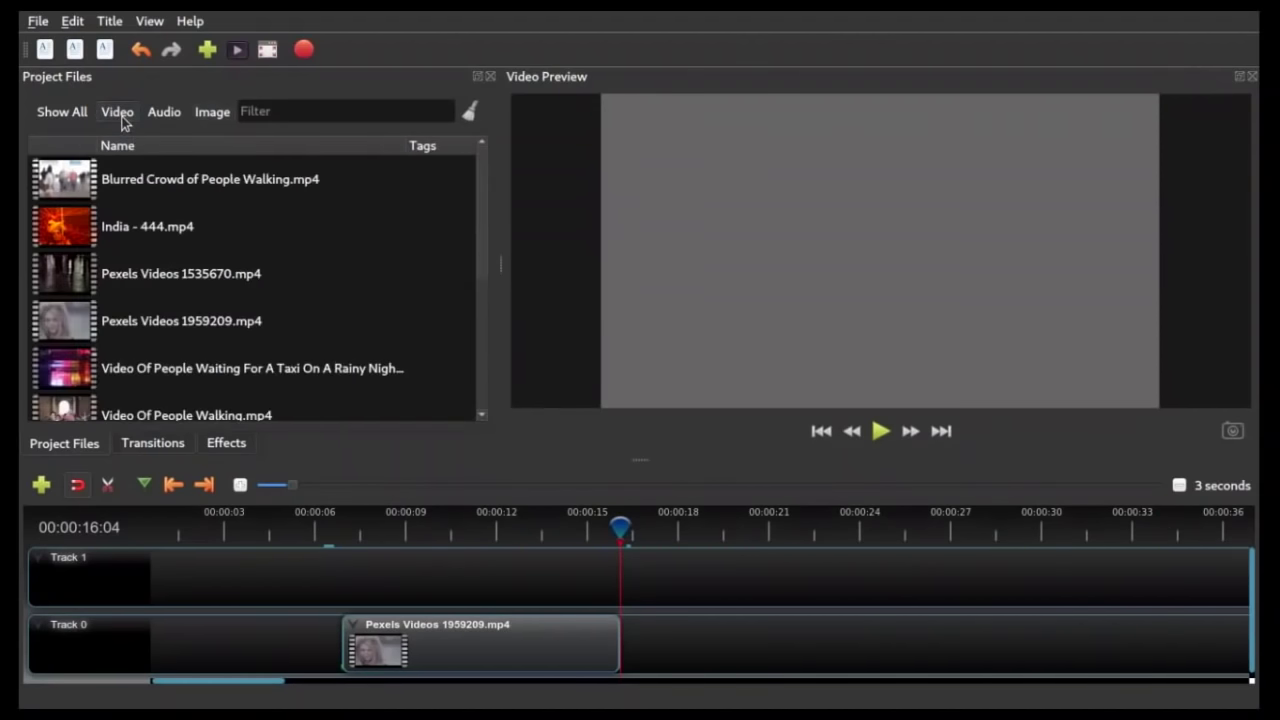
pyautogui.moveTo(481, 220); pyautogui.dragTo(480, 408)
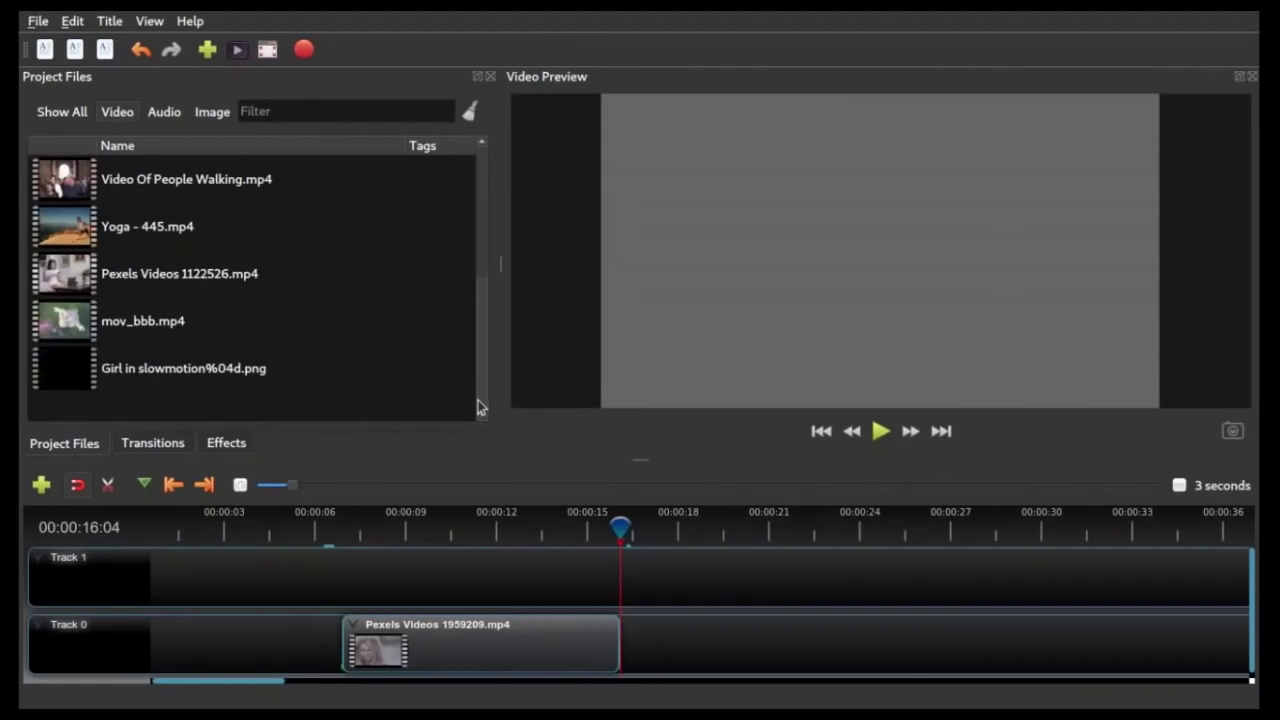
pyautogui.click(215, 370)
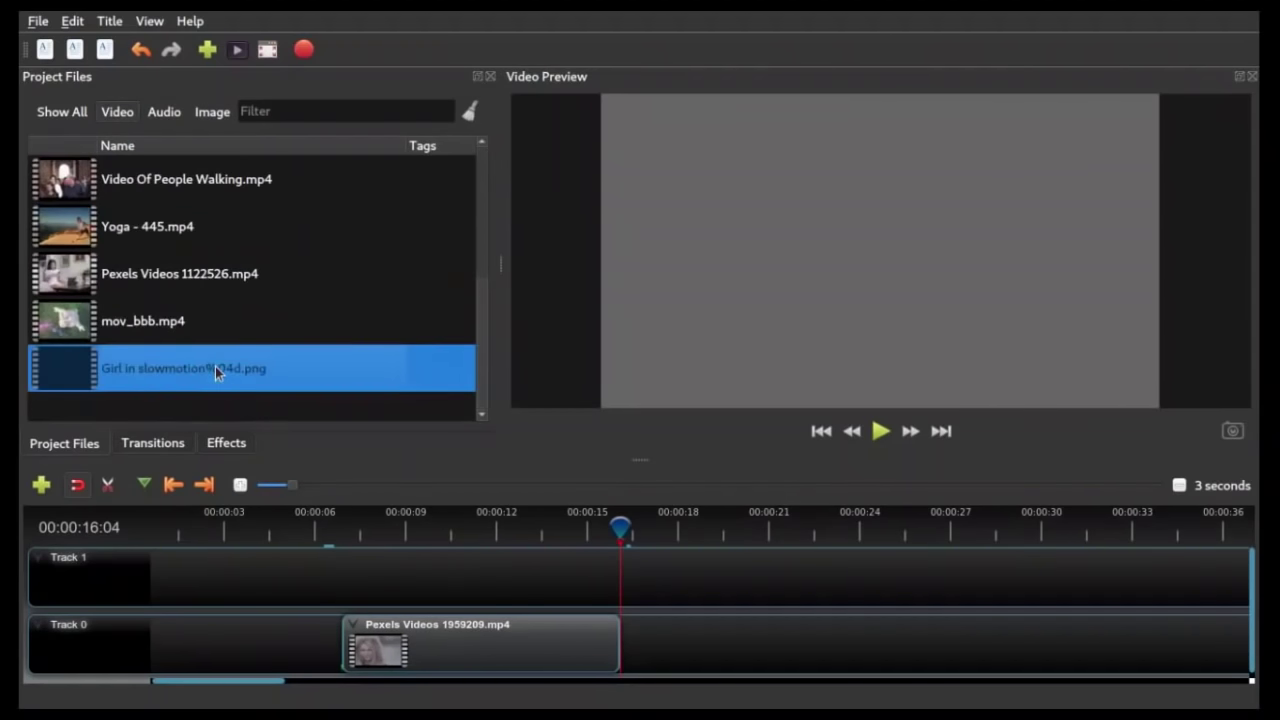
pyautogui.moveTo(215, 368); pyautogui.dragTo(295, 570)
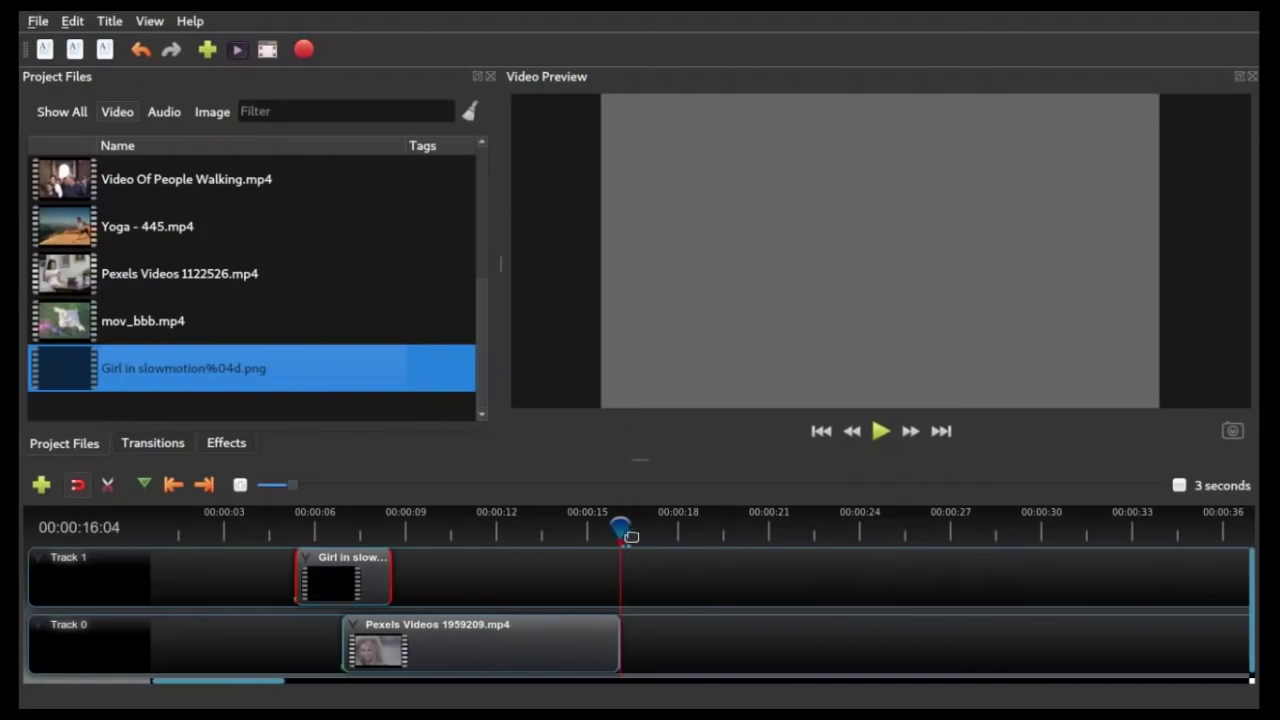
# - Play the timeline from about 5 seconds to check the animated title clip, and stop after the title ends
pyautogui.moveTo(622, 531); pyautogui.dragTo(286, 531)
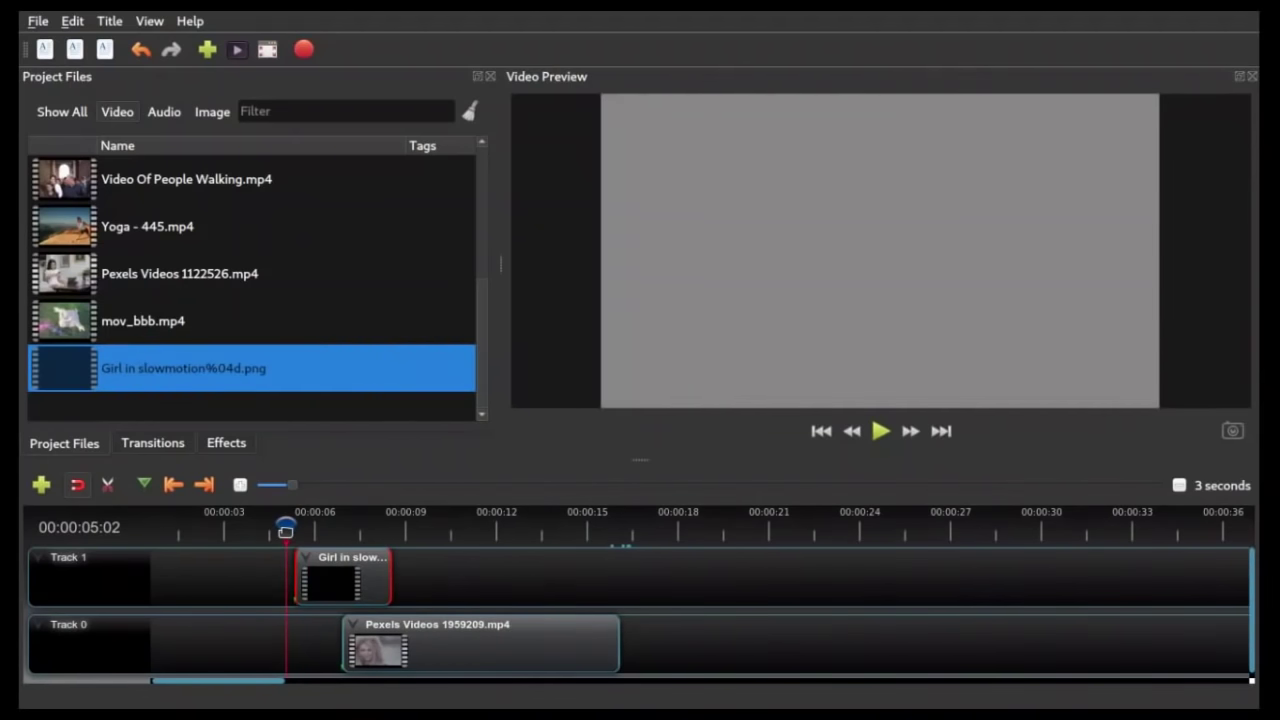
pyautogui.press('space')
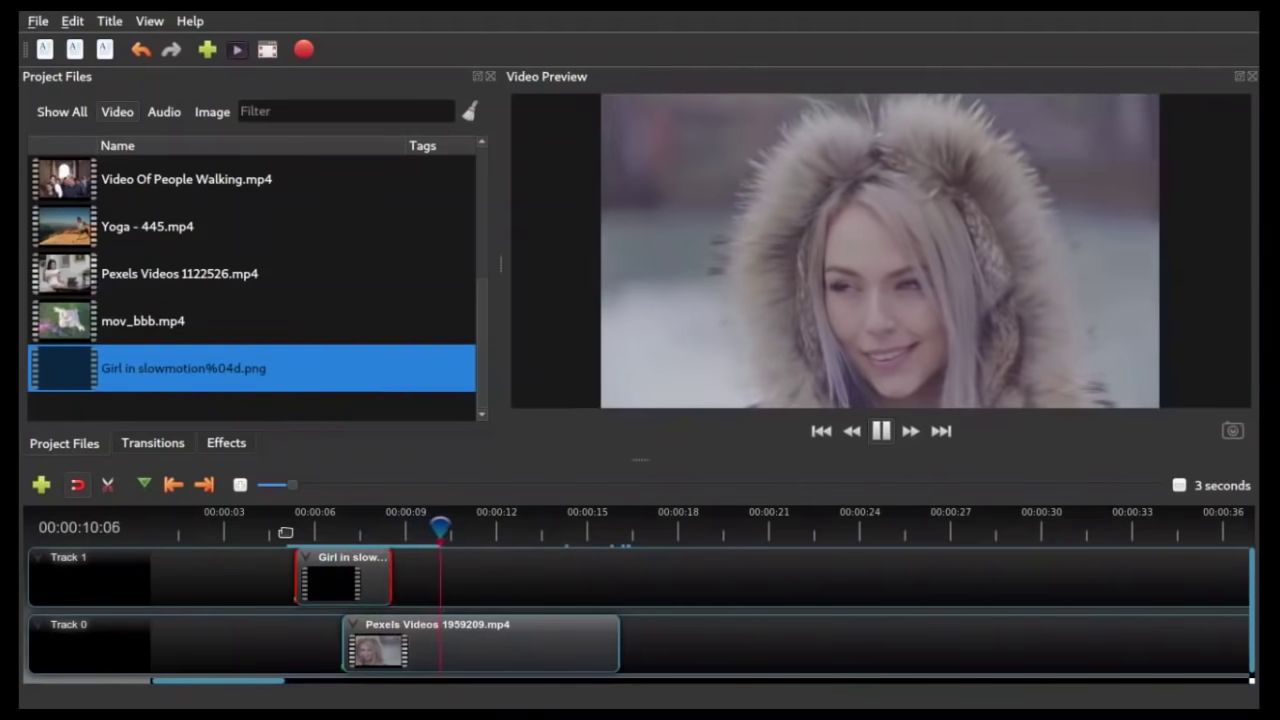
pyautogui.press('space')
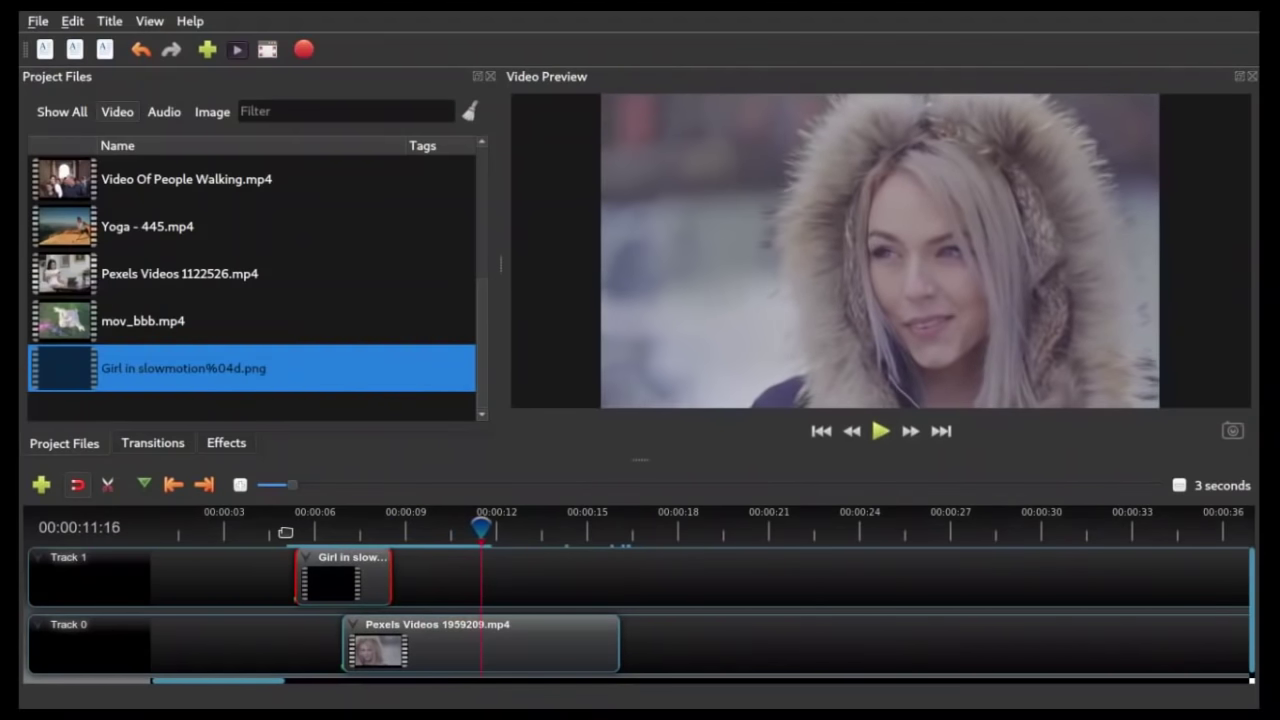
# - Align the animated title clip's start with Pexels Videos 1959209.mp4 and play the timeline from just before both clips
pyautogui.click(342, 562)
pyautogui.moveTo(342, 562); pyautogui.dragTo(385, 562)
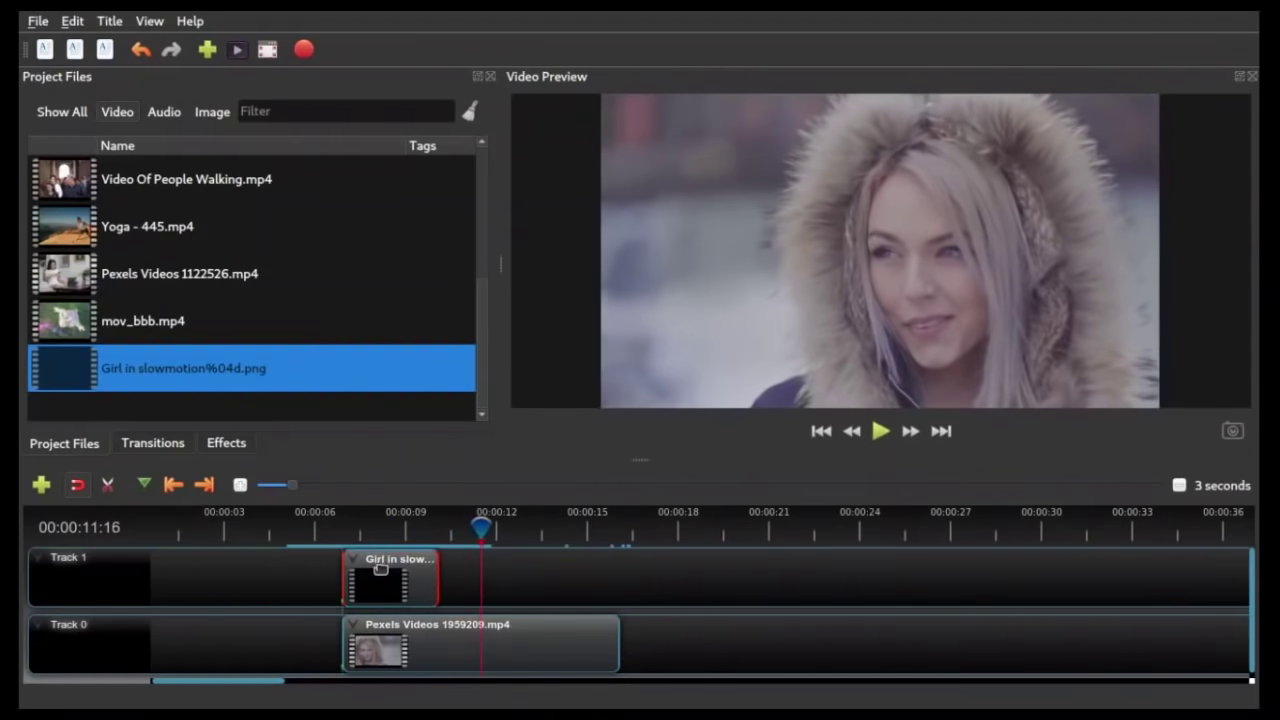
pyautogui.moveTo(484, 524); pyautogui.dragTo(334, 524)
pyautogui.press('space')
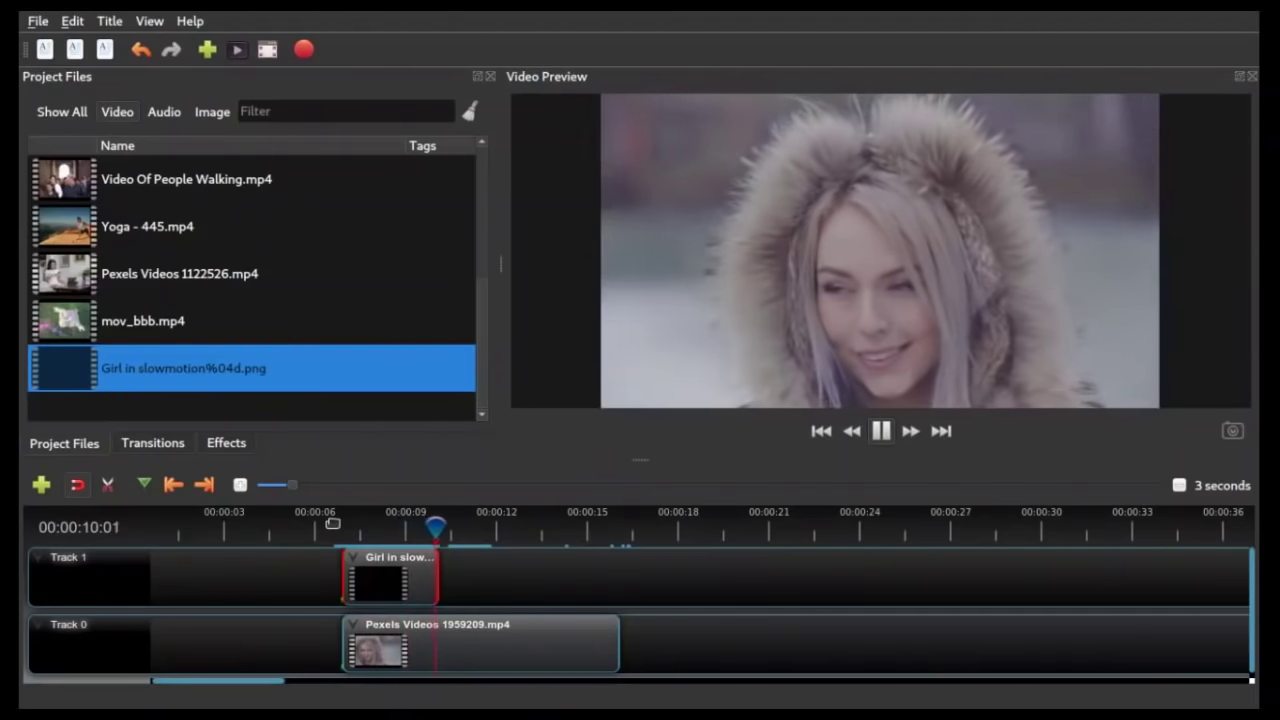
pyautogui.press('space')
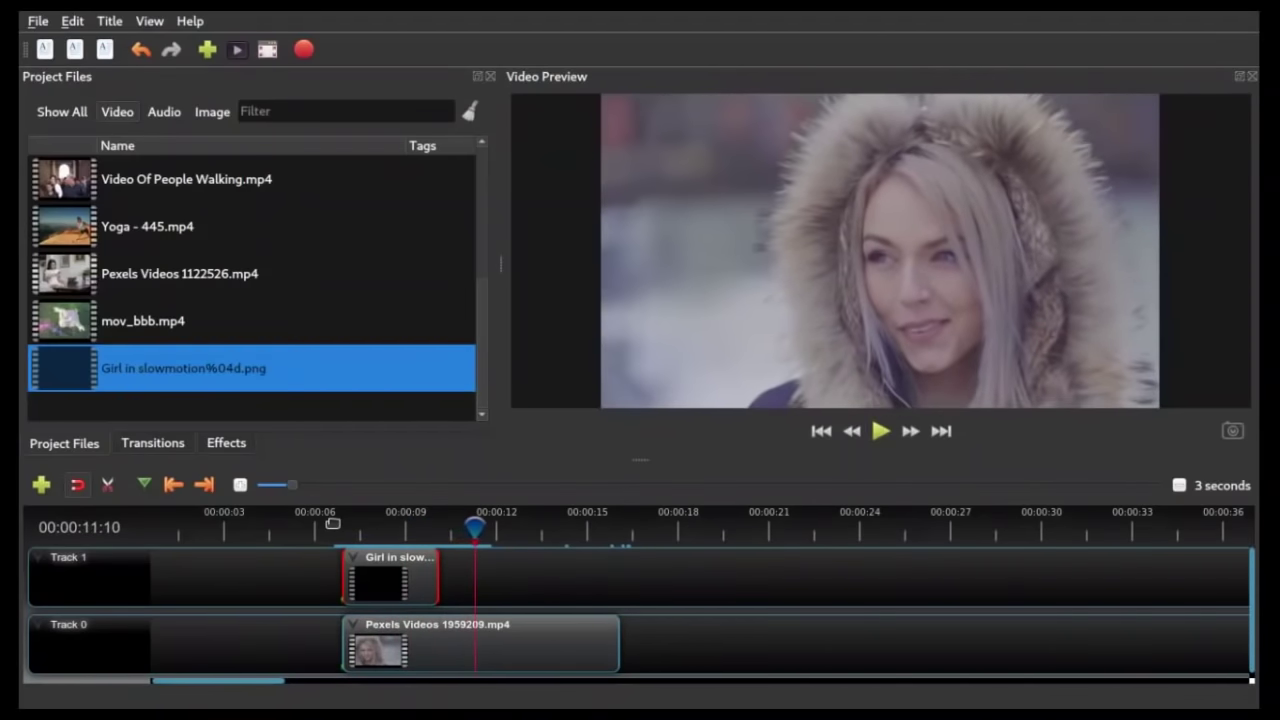
# - Browse the available animated title templates and close the template gallery without creating a title
pyautogui.click(110, 20)
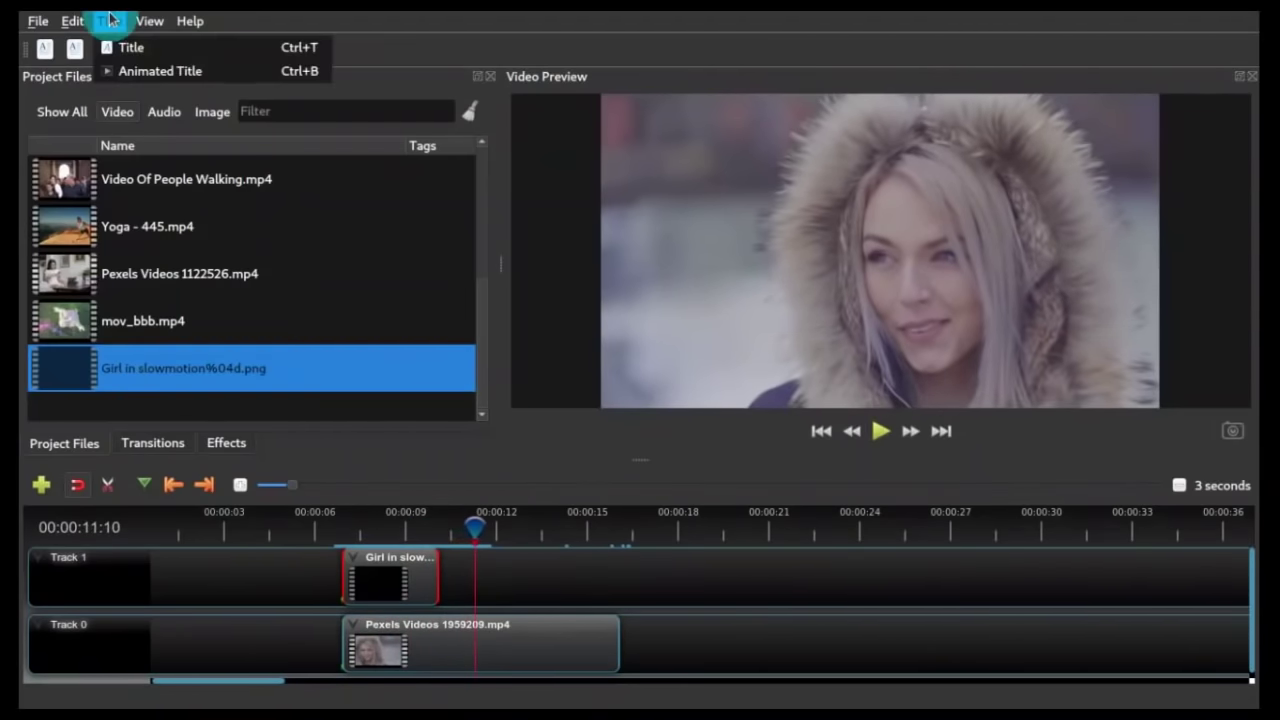
pyautogui.click(137, 65)
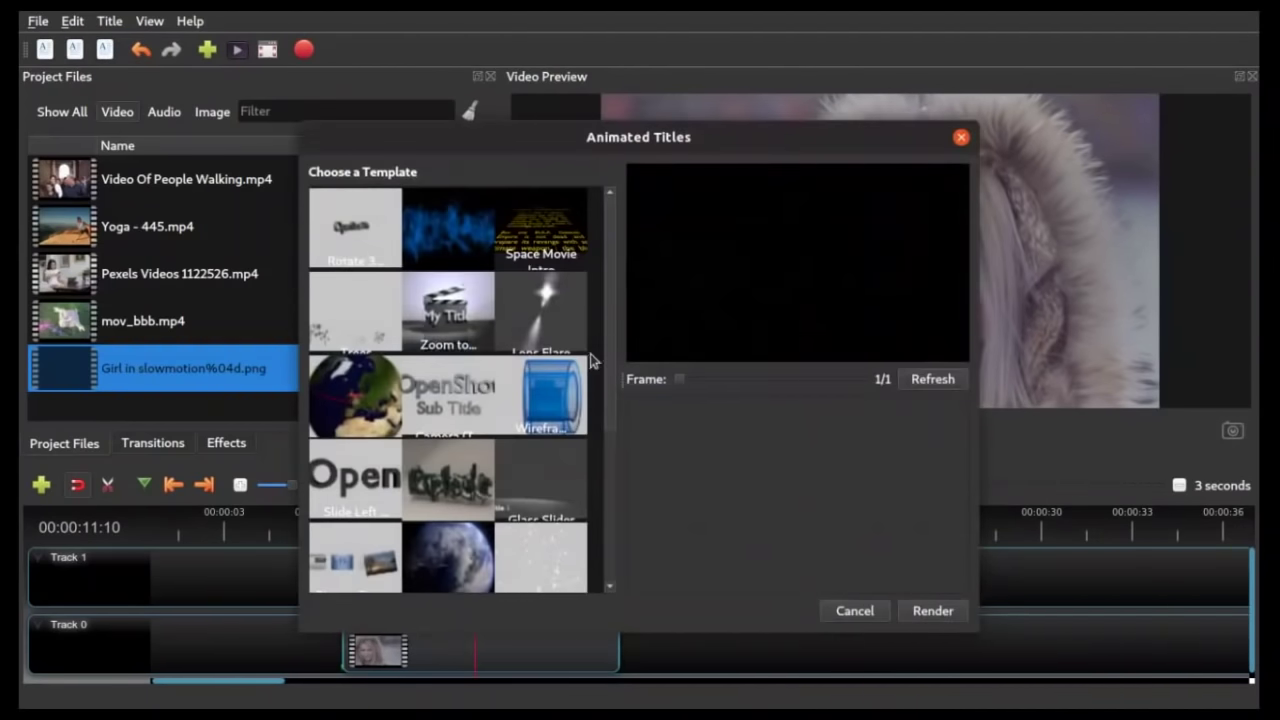
pyautogui.moveTo(610, 342); pyautogui.dragTo(606, 514)
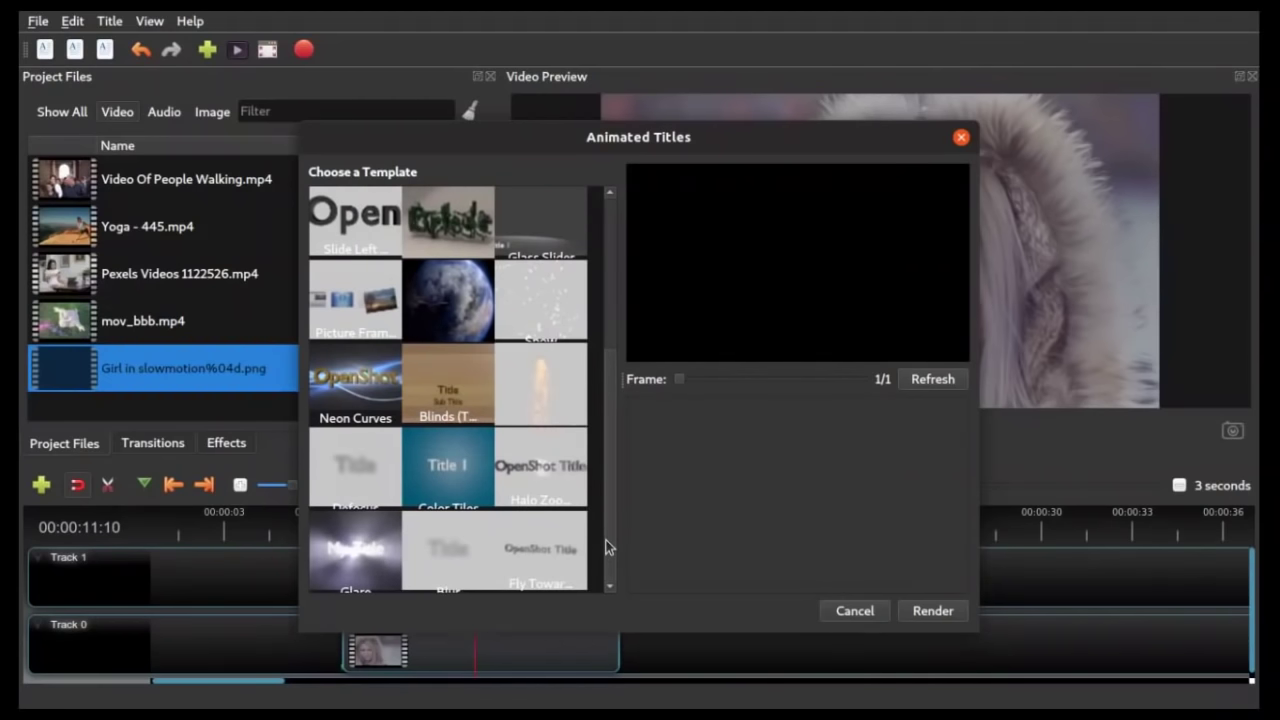
pyautogui.moveTo(607, 505); pyautogui.dragTo(606, 371)
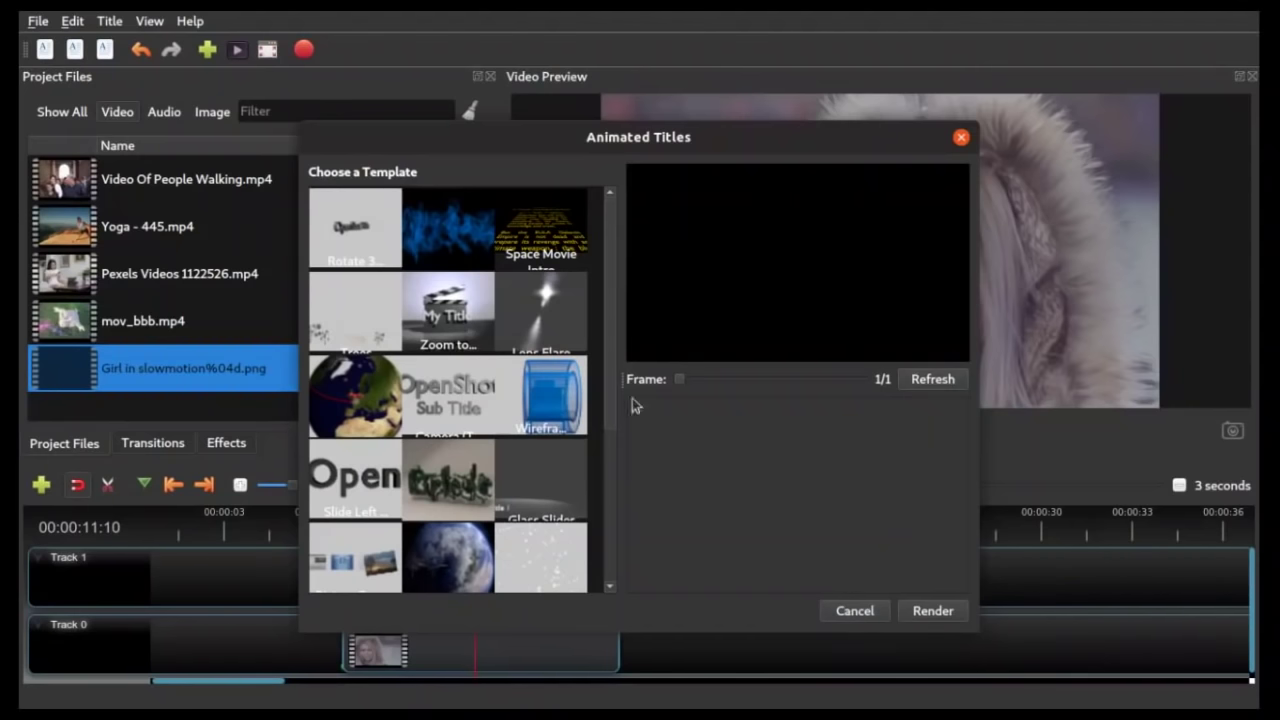
pyautogui.click(960, 138)
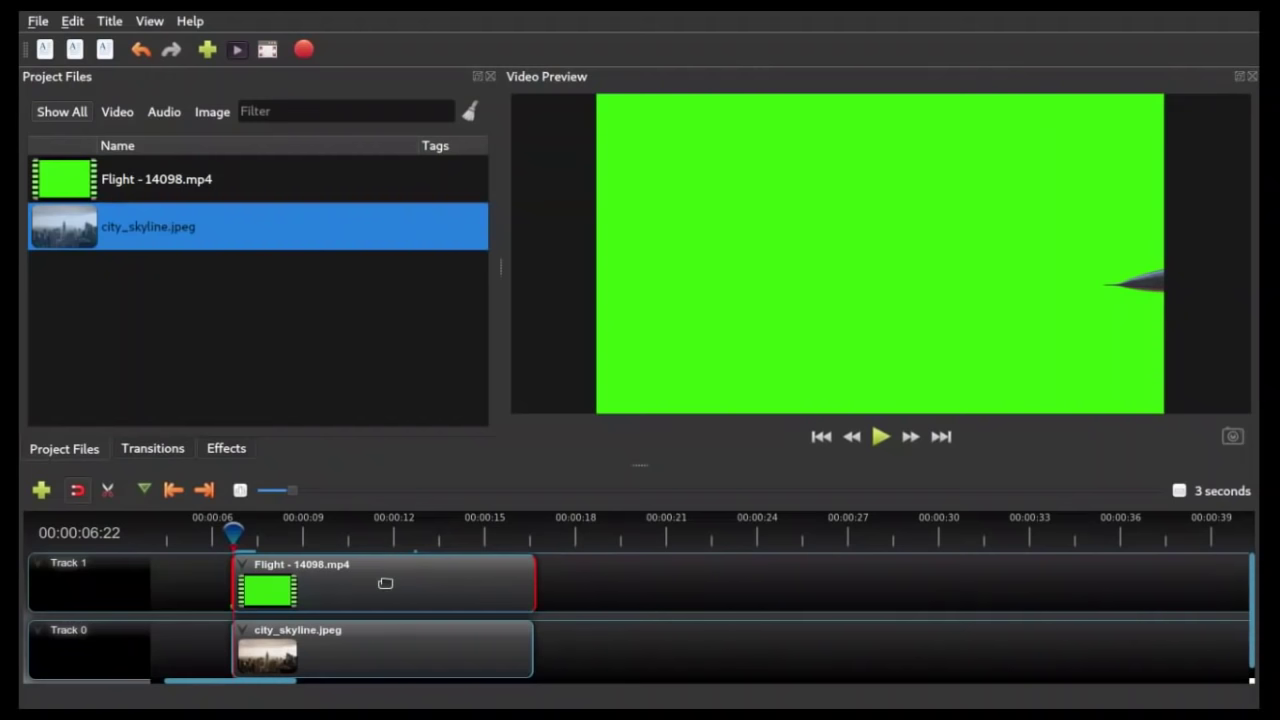
# - Apply the Chroma Key (Greenscreen) effect to Flight - 14098.mp4 on Track 1 and open the effect's properties
pyautogui.click(225, 449)
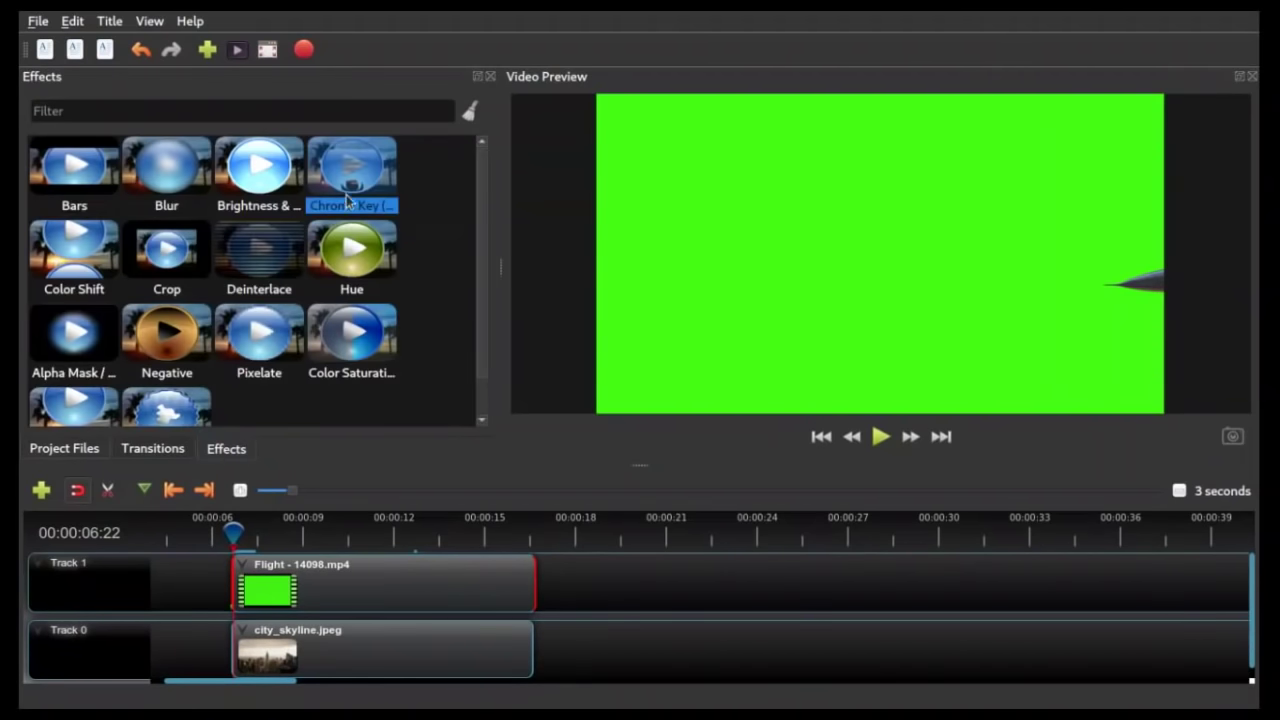
pyautogui.moveTo(347, 180); pyautogui.dragTo(313, 594)
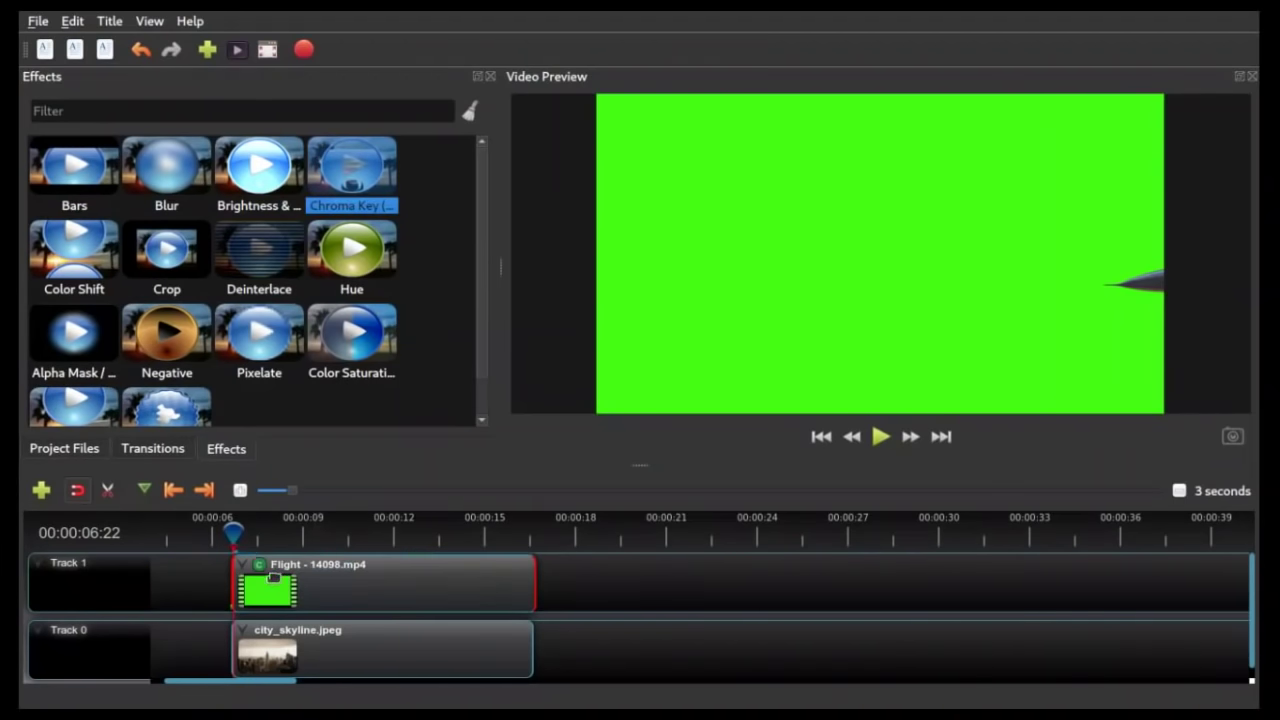
pyautogui.rightClick(259, 565)
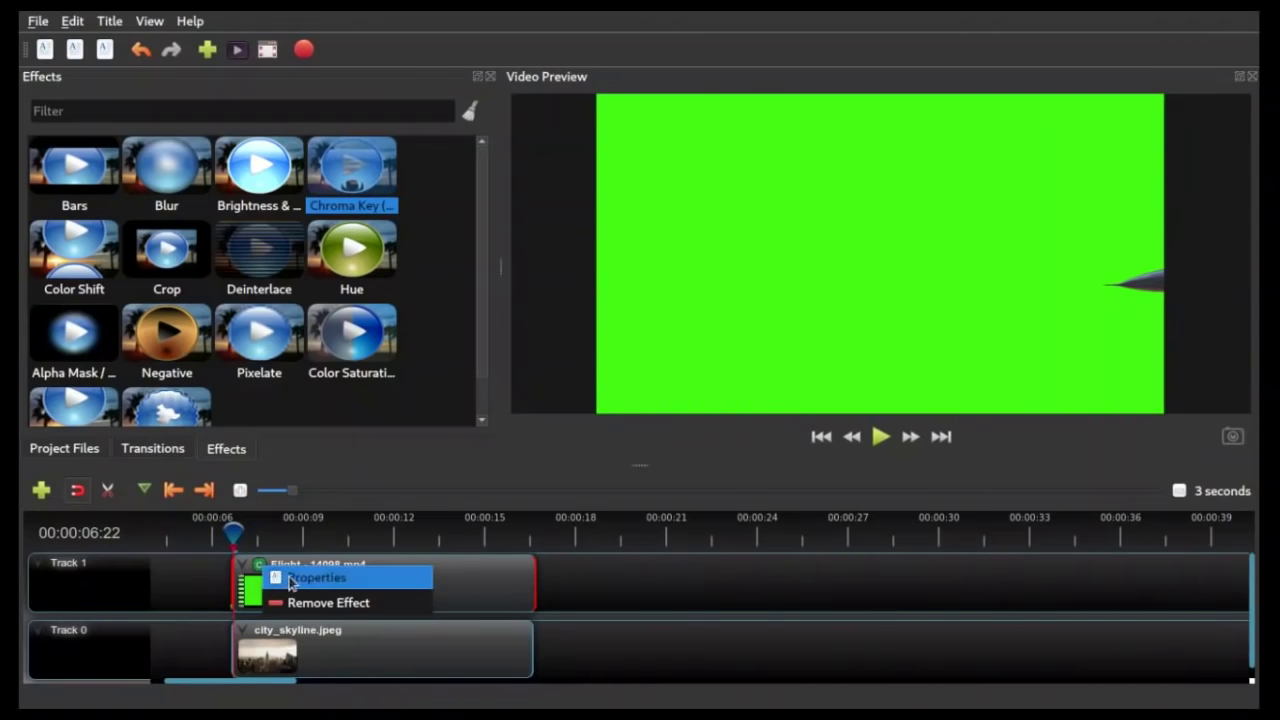
pyautogui.click(295, 580)
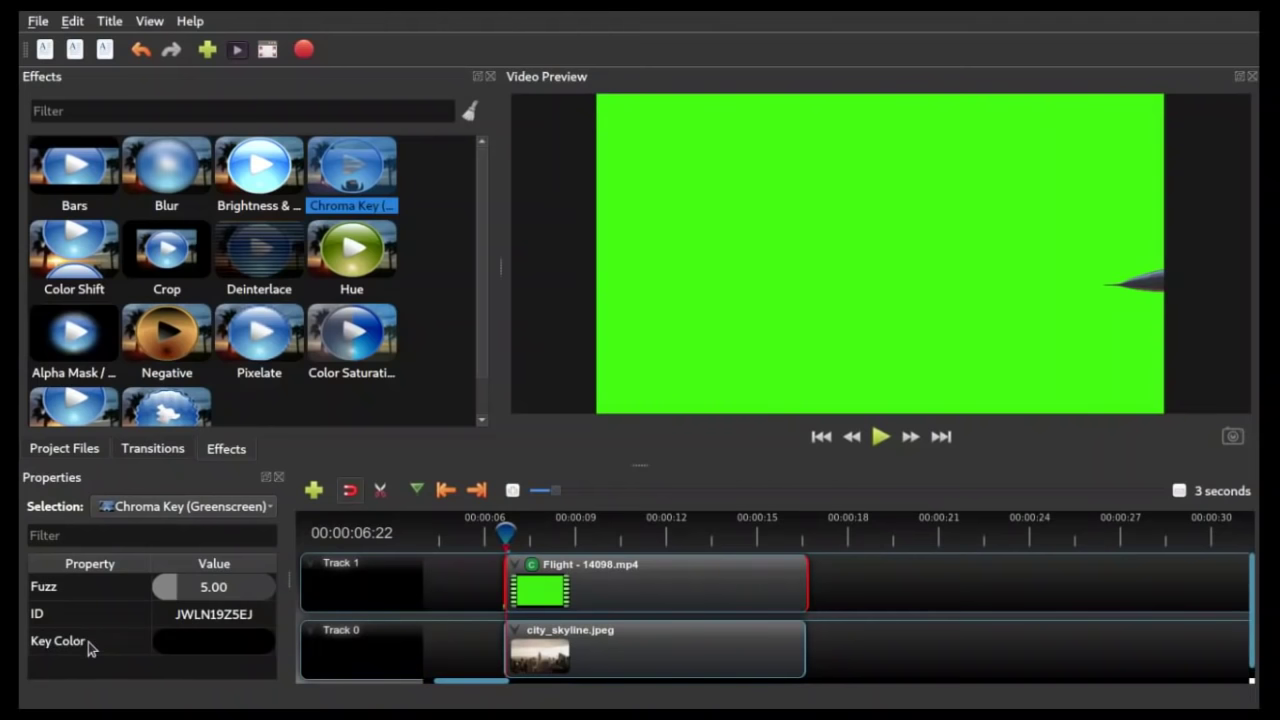
# - Set the effect's key color to #45FF13 by sampling the green background in the video preview
pyautogui.doubleClick(194, 646)
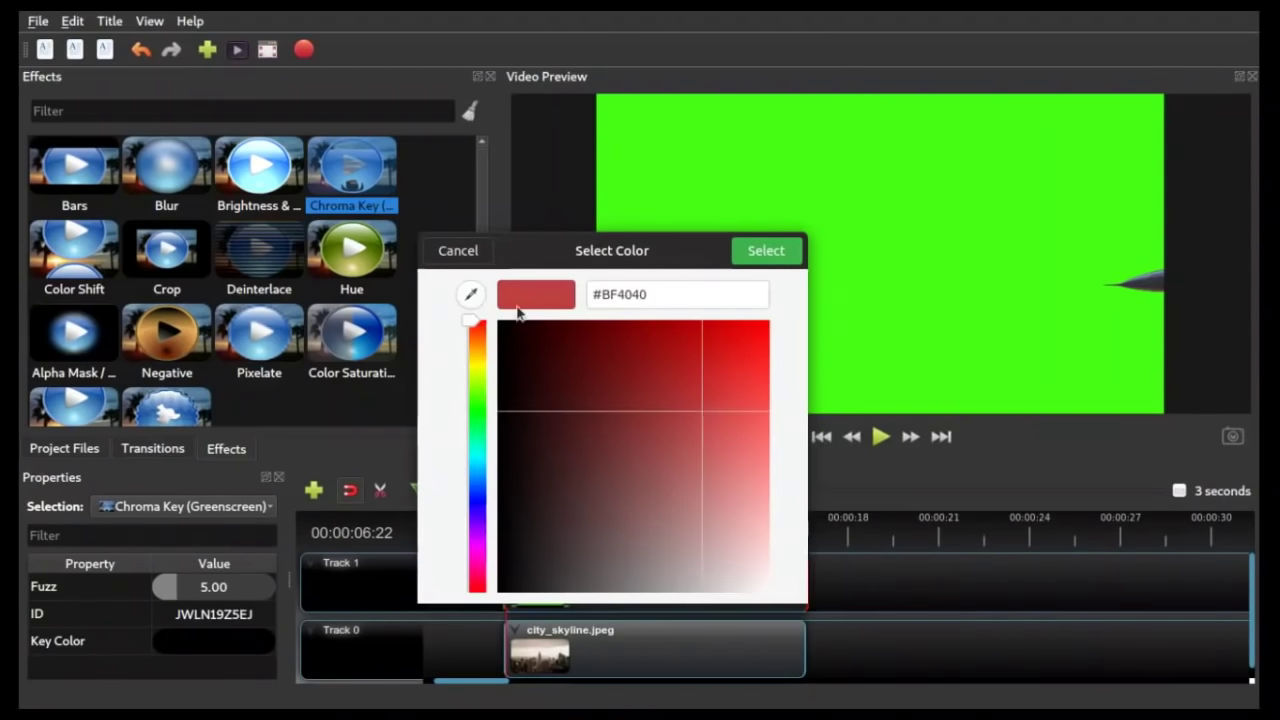
pyautogui.click(470, 293)
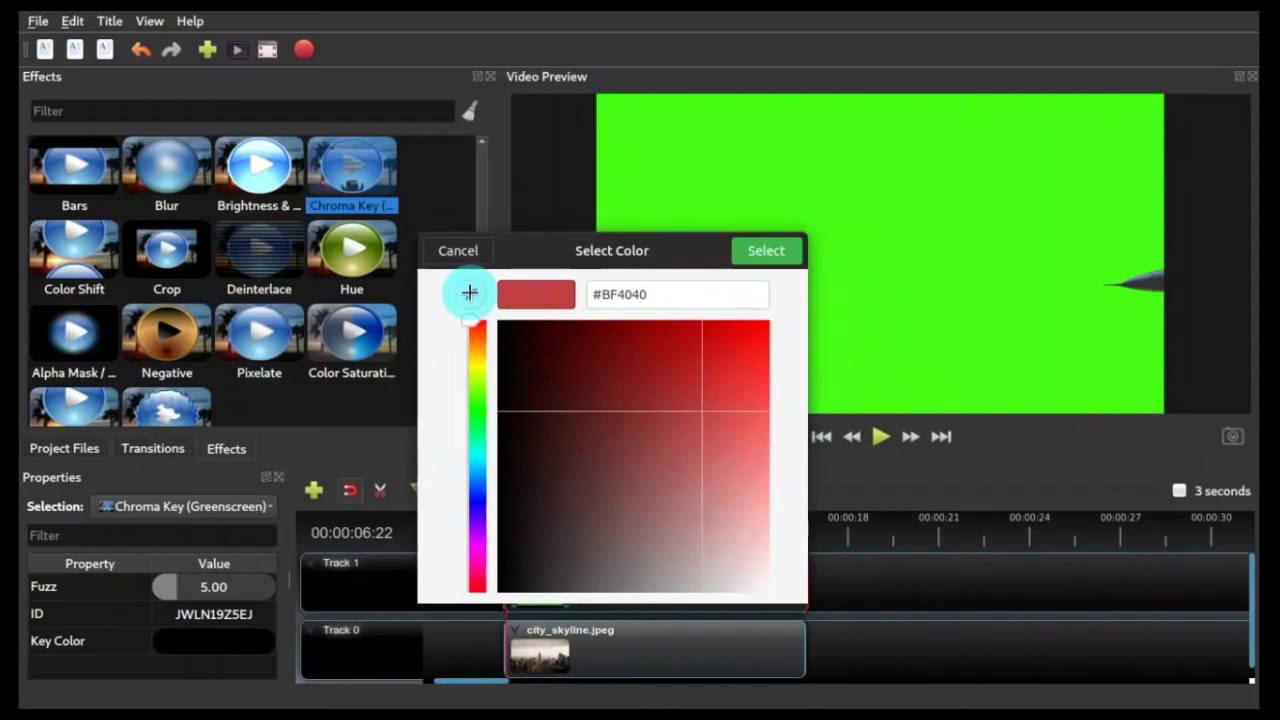
pyautogui.click(1059, 229)
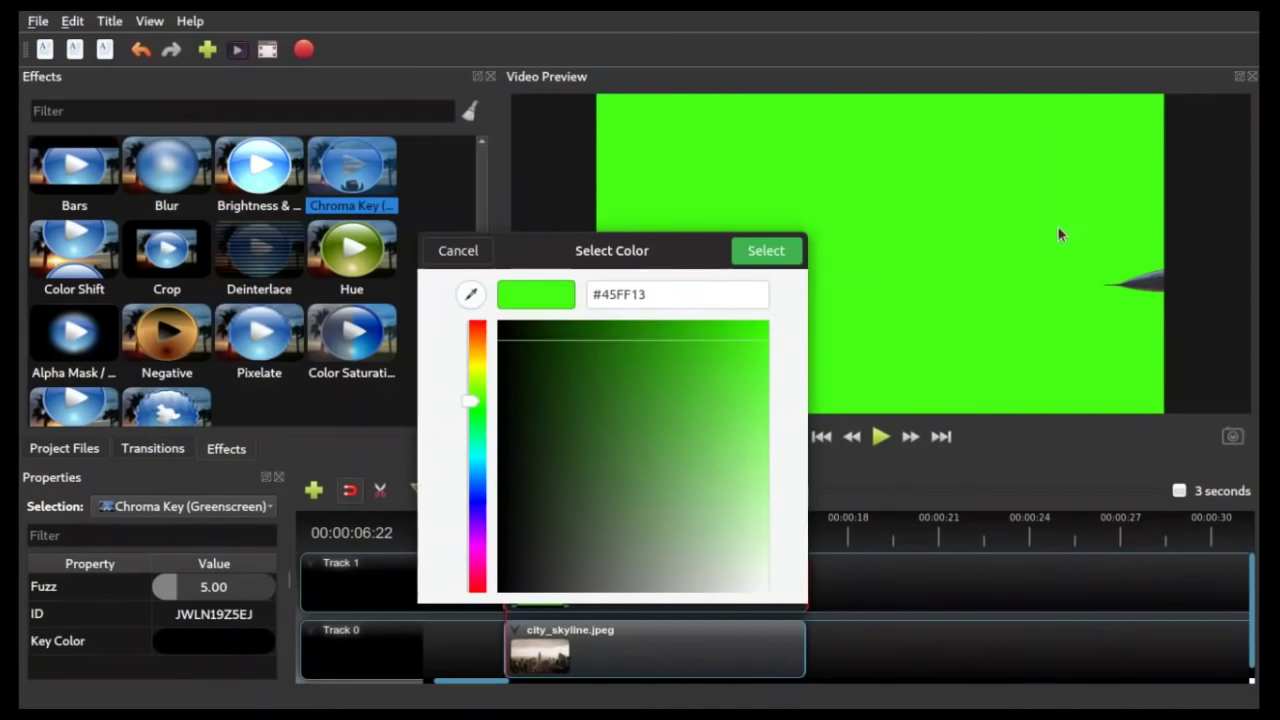
pyautogui.click(758, 252)
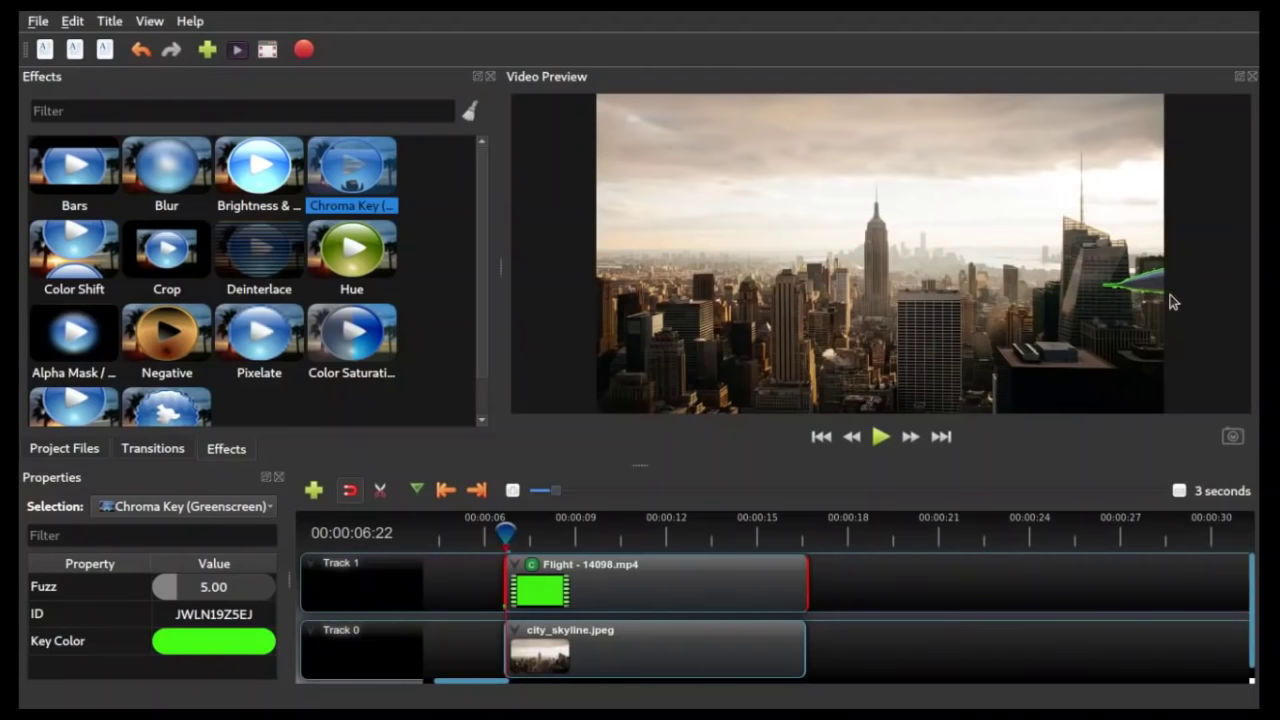
# - Set the Chroma Key effect's Fuzz value to 200
pyautogui.click(210, 588)
pyautogui.click(210, 586)
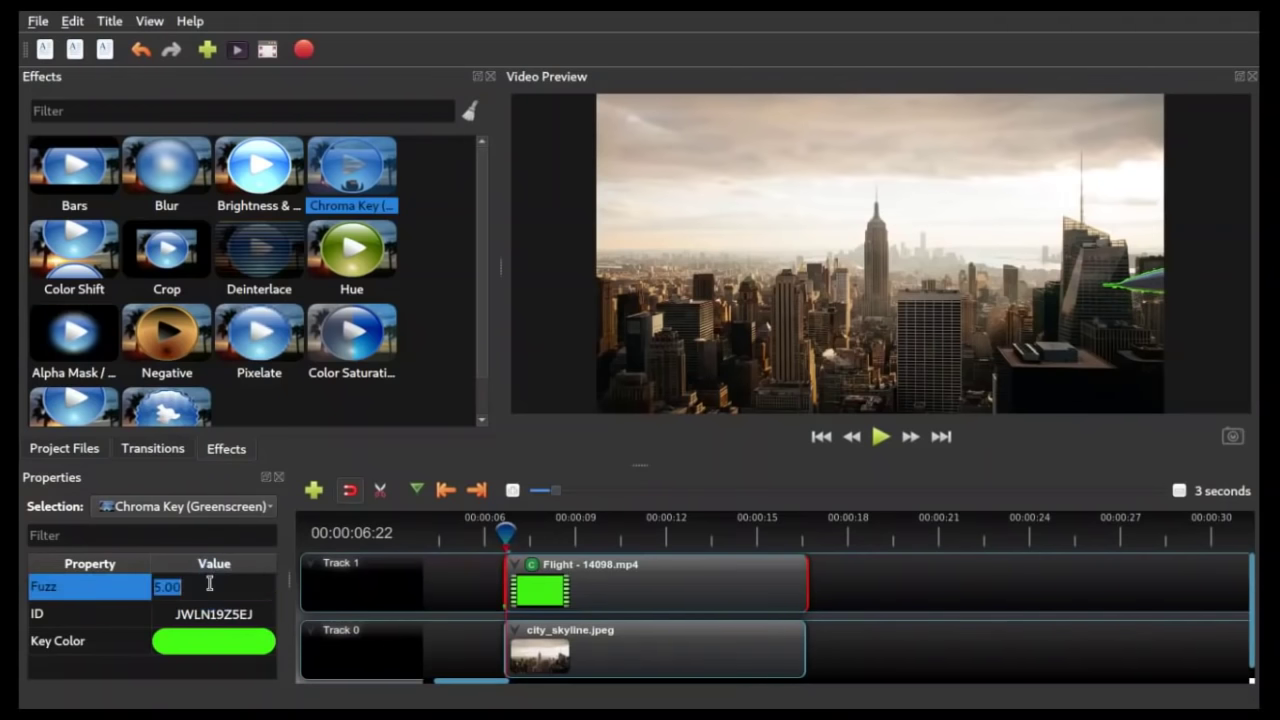
pyautogui.write('200')
pyautogui.press('Return')
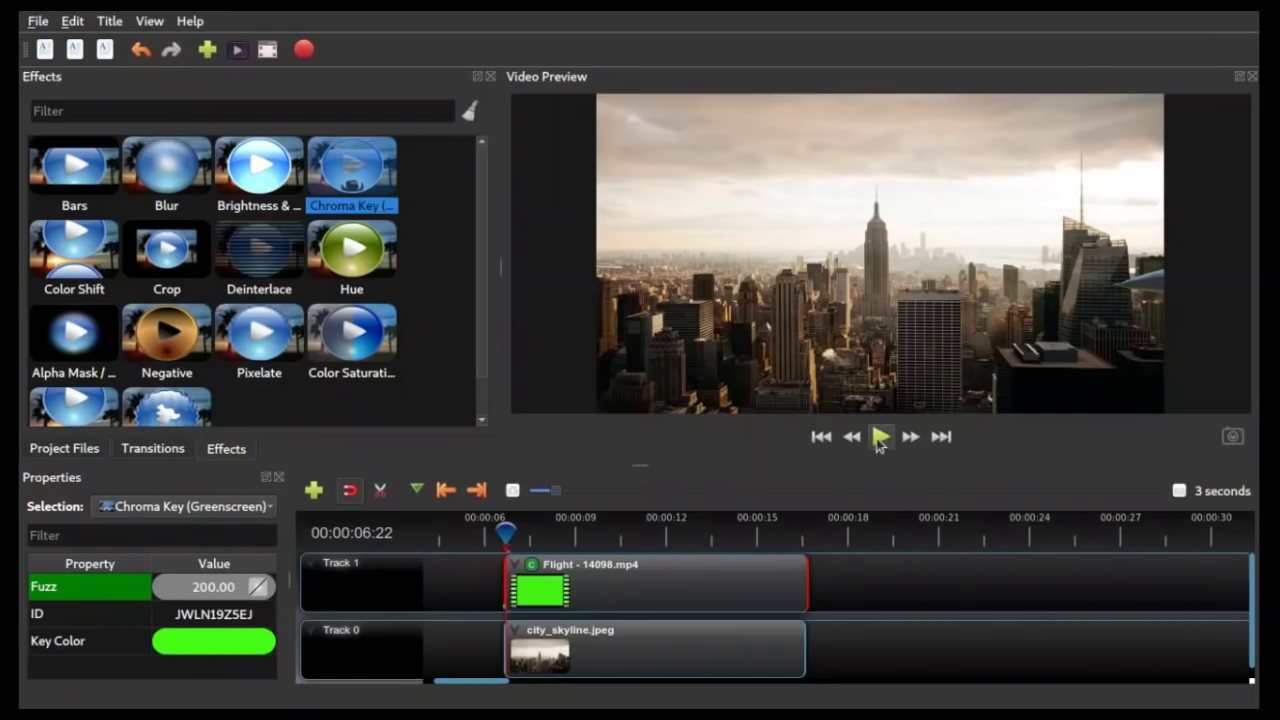
# - Play the keyed flight clip over the city skyline in the preview and pause it partway through
pyautogui.click(879, 437)
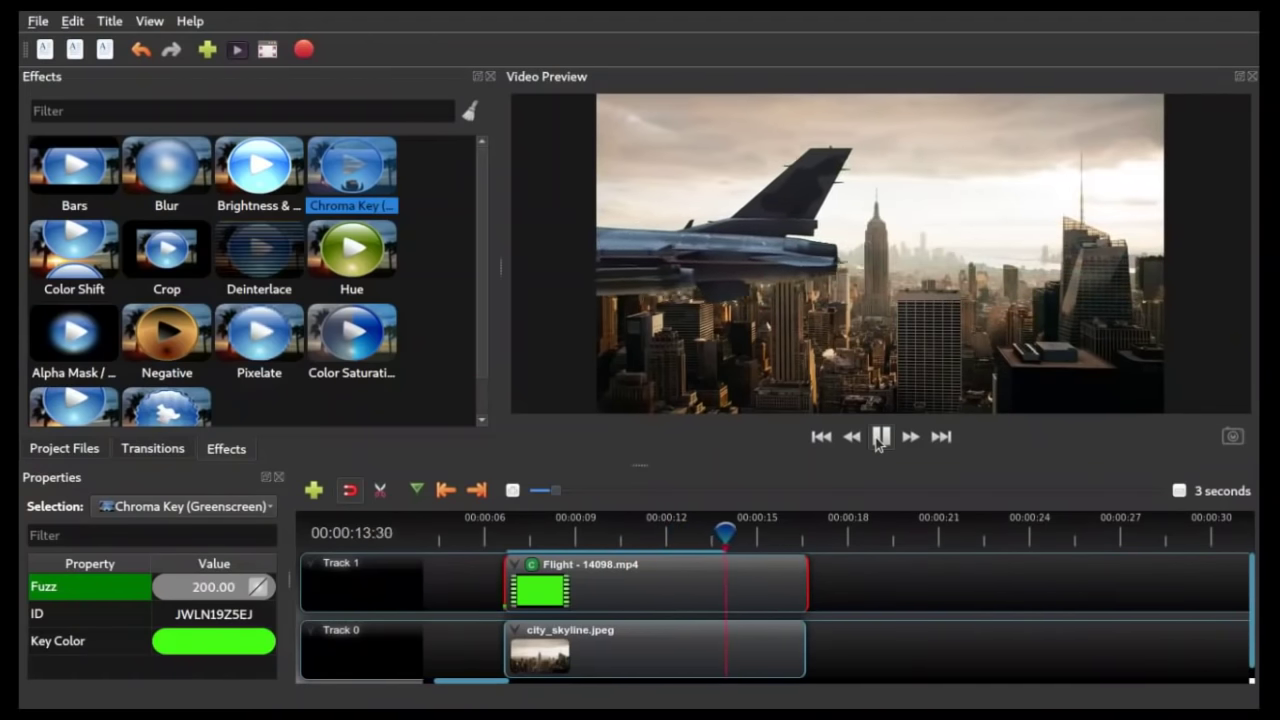
pyautogui.click(880, 437)
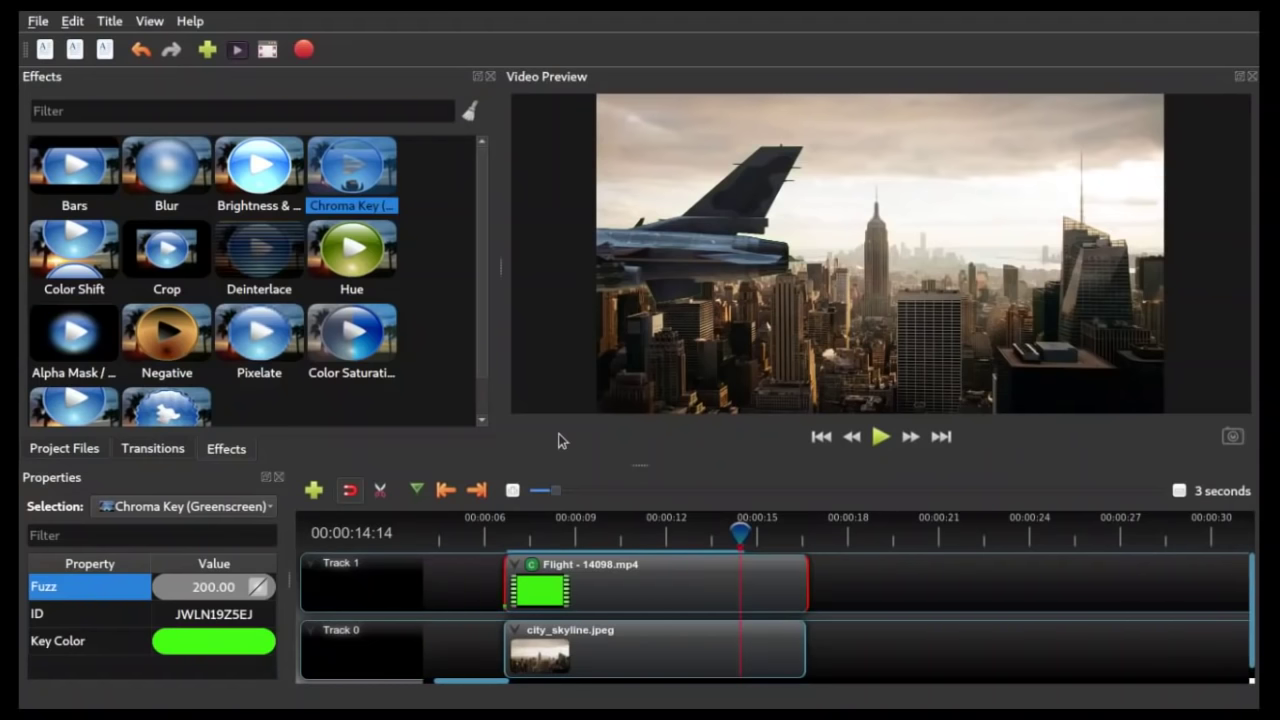
# - Export the video as "Openshot green screen" in MP4 (h.264) format with the HD 720p 30 fps (1280x720) profile and High quality
pyautogui.click(304, 51)
pyautogui.moveTo(647, 165); pyautogui.dragTo(445, 168)
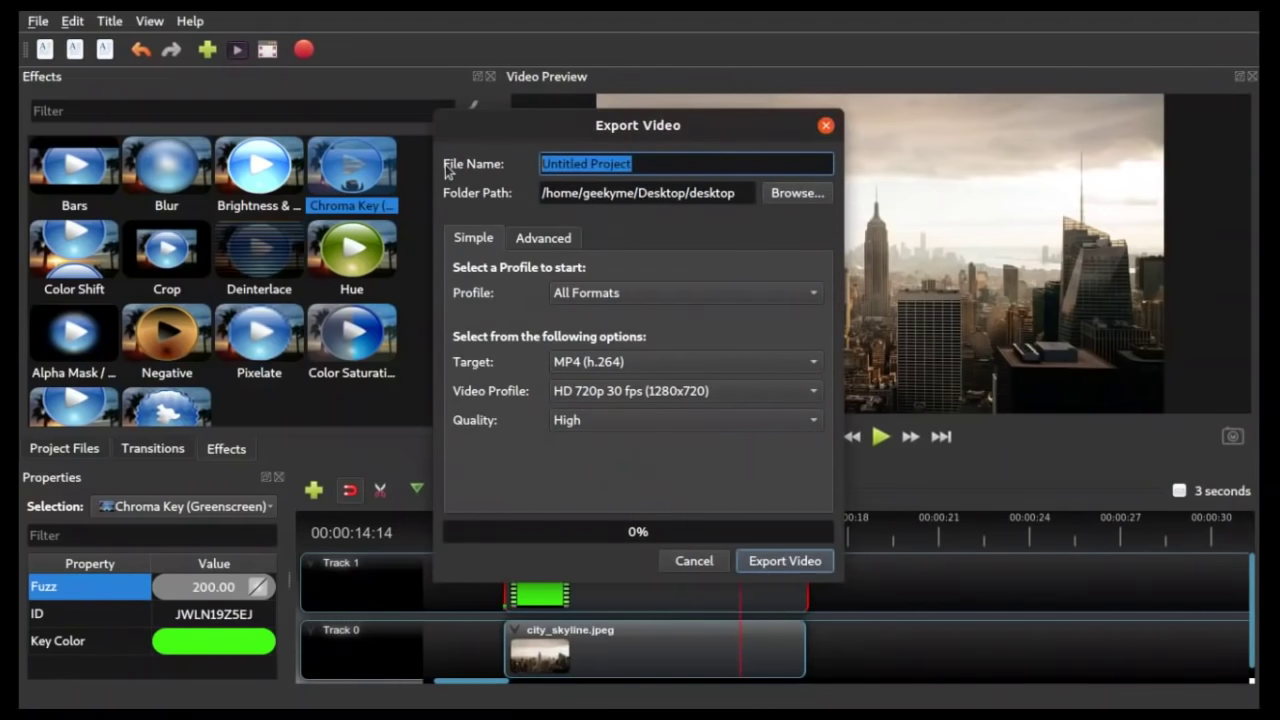
pyautogui.write('Openshot green screen')
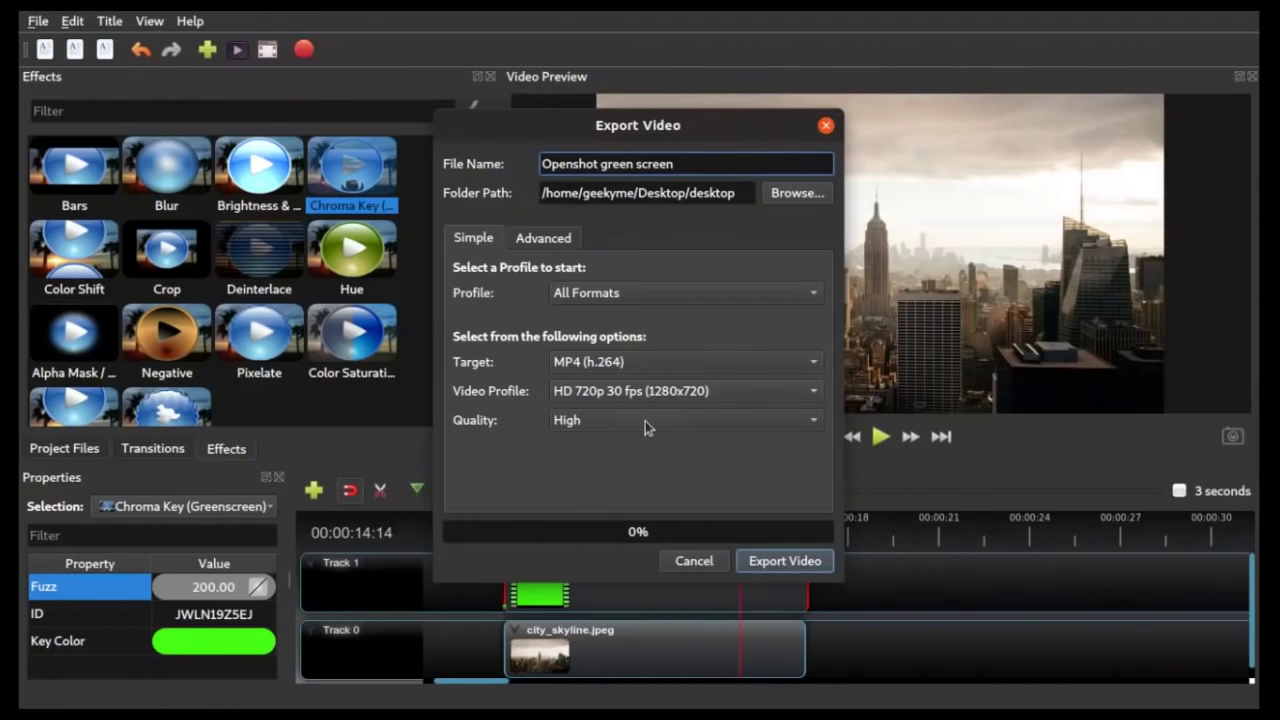
pyautogui.click(610, 426)
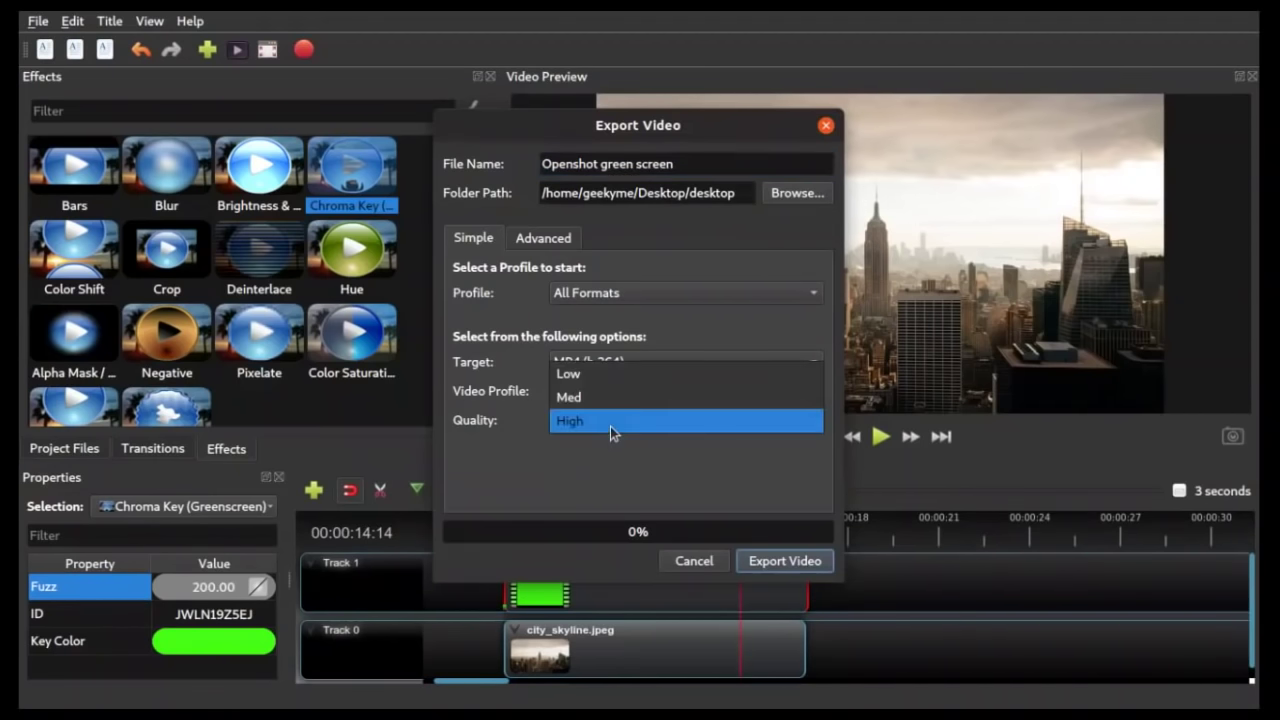
pyautogui.click(547, 455)
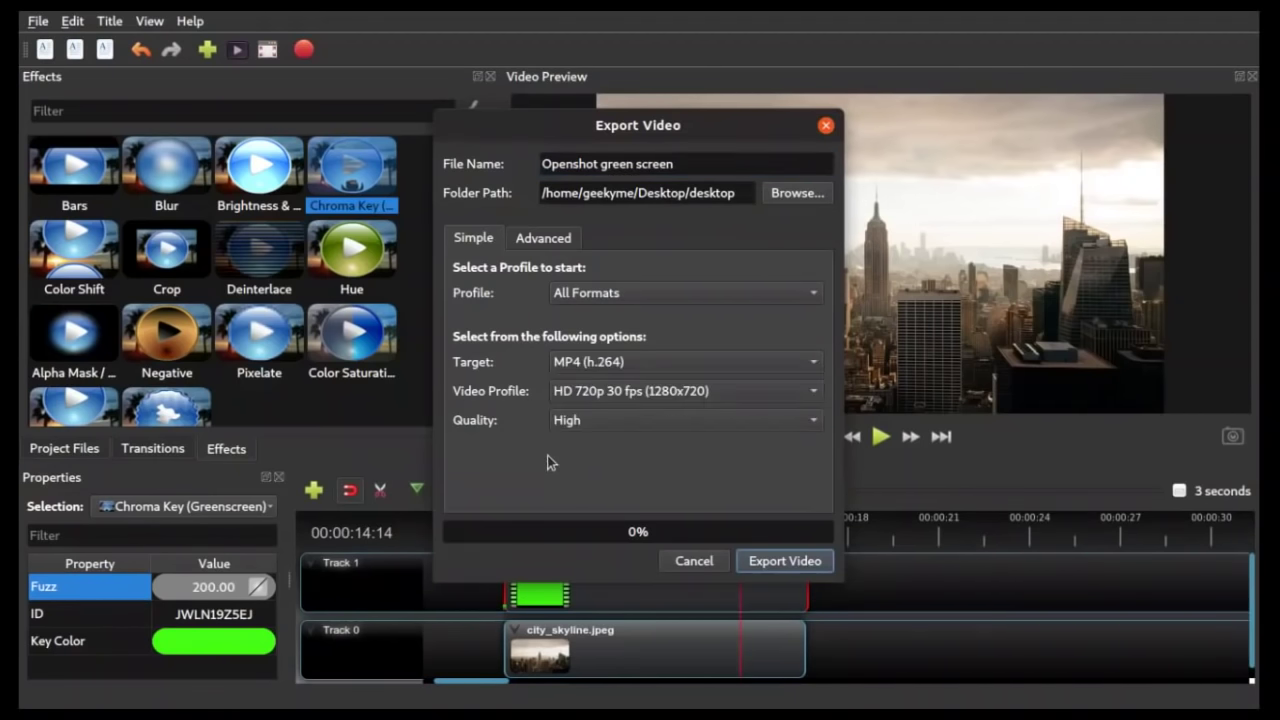
pyautogui.click(785, 561)
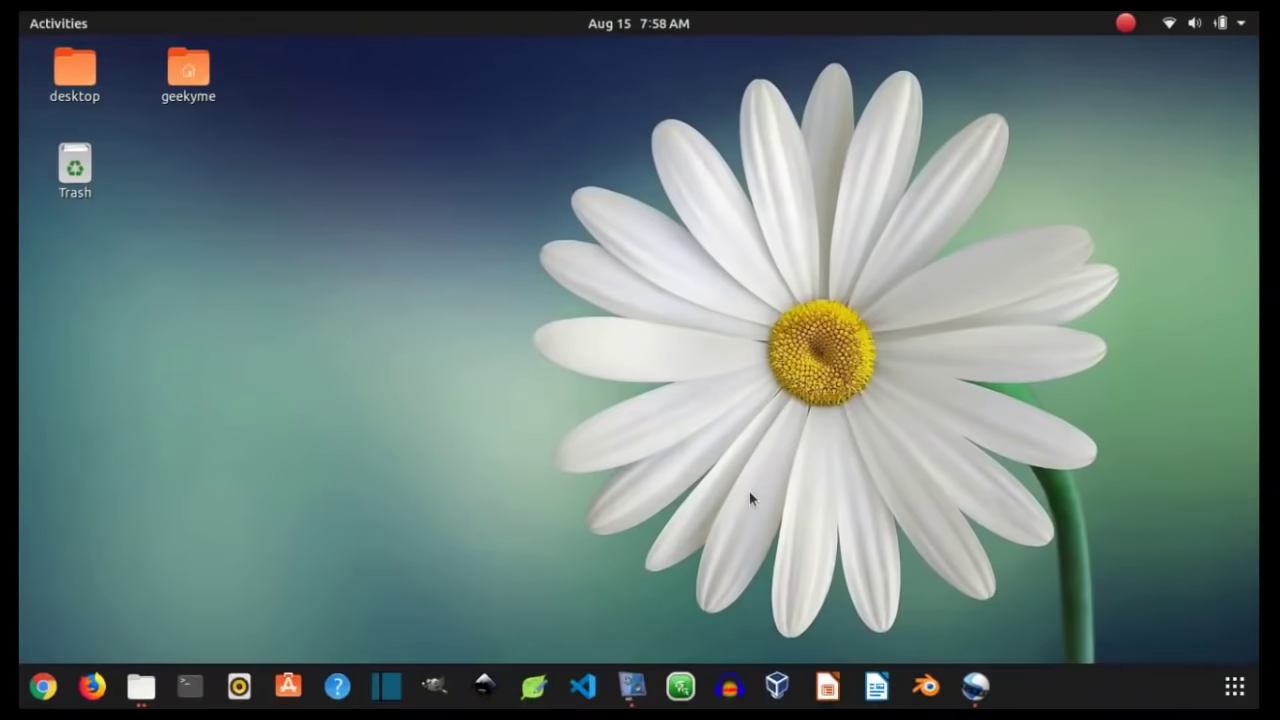
# - Switch to the Files window showing the desktop folder and play the exported Openshot green screen.mp4
pyautogui.click(141, 686)
pyautogui.click(220, 580)
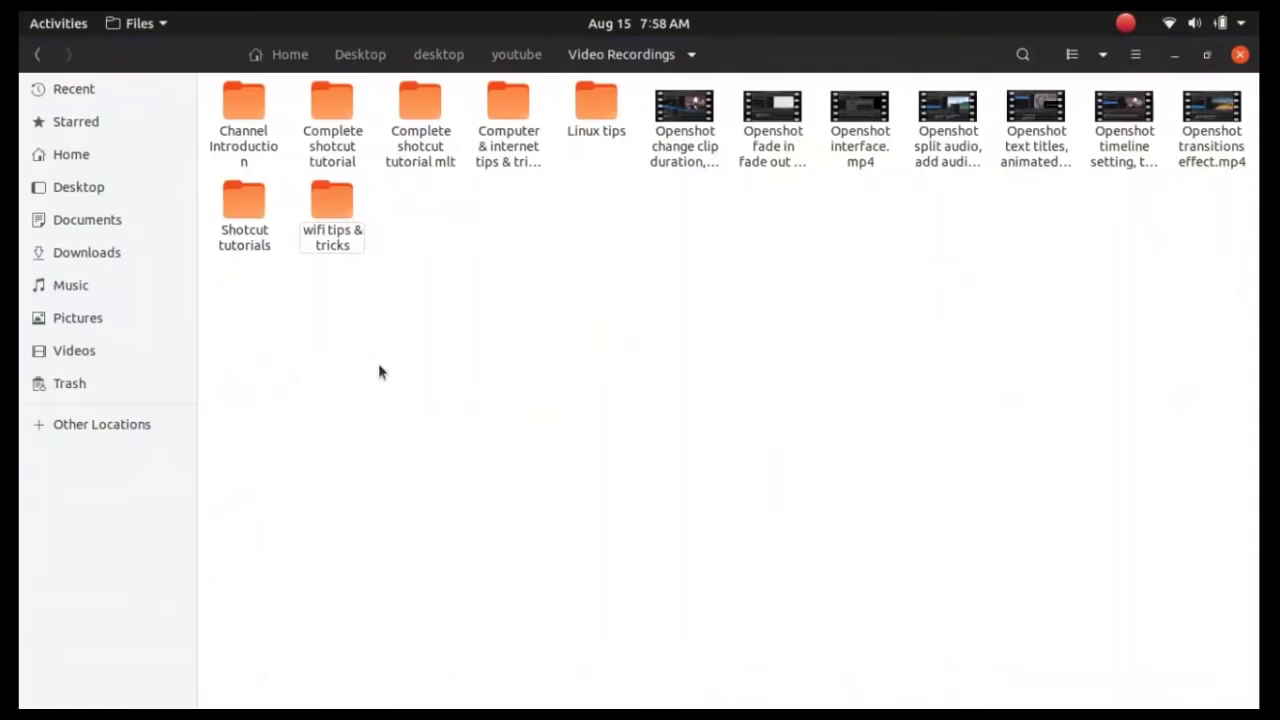
pyautogui.hotkey('alt', 'Tab')
pyautogui.hotkey('alt', 'Tab')
pyautogui.hotkey('alt', 'Tab')
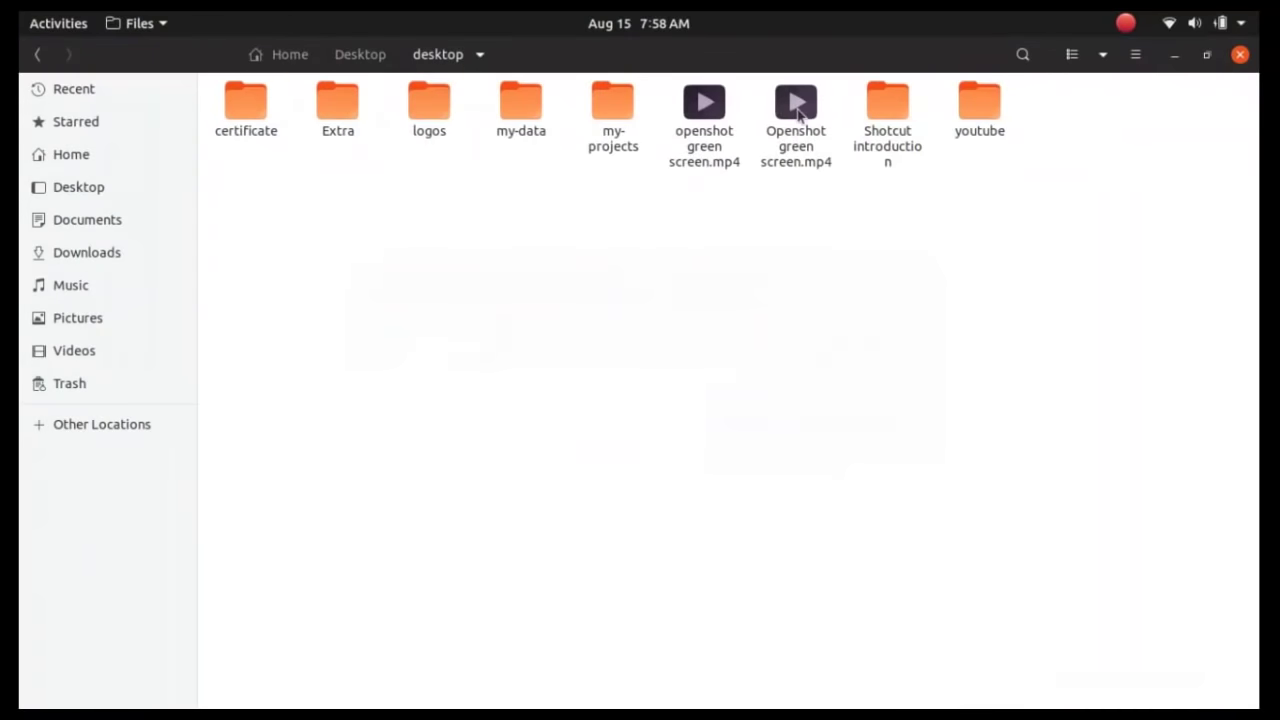
pyautogui.doubleClick(794, 104)
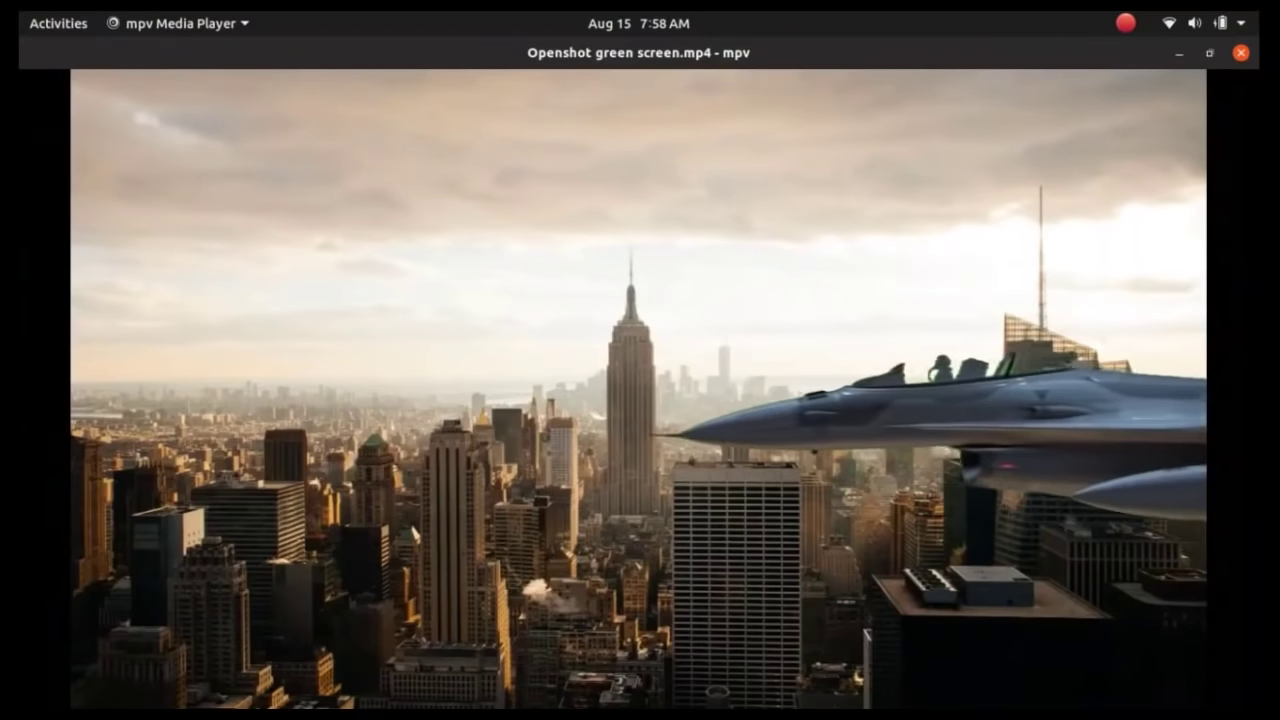